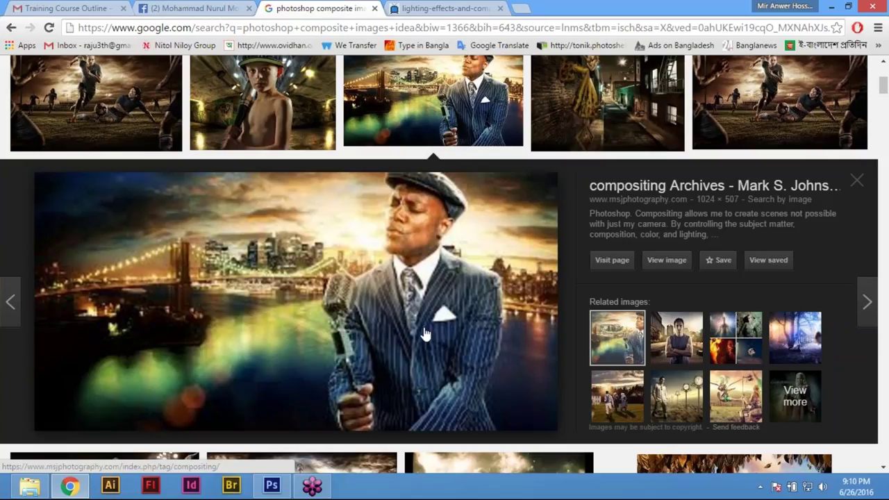
Examine the composite photo examples in the image search results and the full-size lighting-effects composite of the man on a street.
{"action": "scroll", "coordinate": [425, 335], "scroll_direction": "up", "scroll_amount": 1}
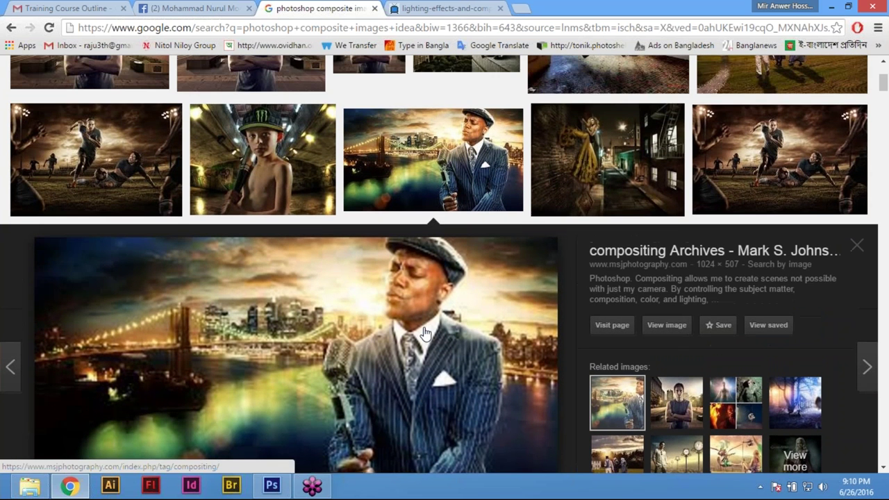
{"action": "scroll", "coordinate": [425, 340], "scroll_direction": "down", "scroll_amount": 1}
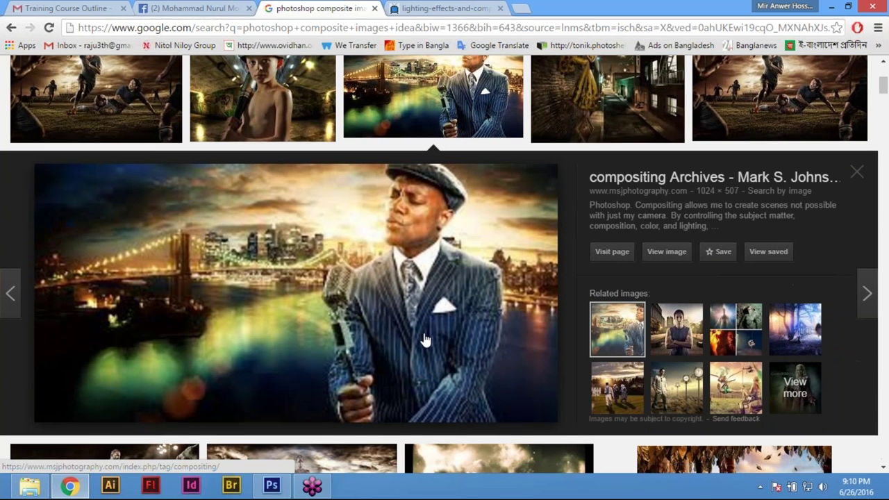
{"action": "scroll", "coordinate": [425, 341], "scroll_direction": "down", "scroll_amount": 2}
{"action": "scroll", "coordinate": [413, 301], "scroll_direction": "up", "scroll_amount": 1}
{"action": "scroll", "coordinate": [413, 301], "scroll_direction": "up", "scroll_amount": 3}
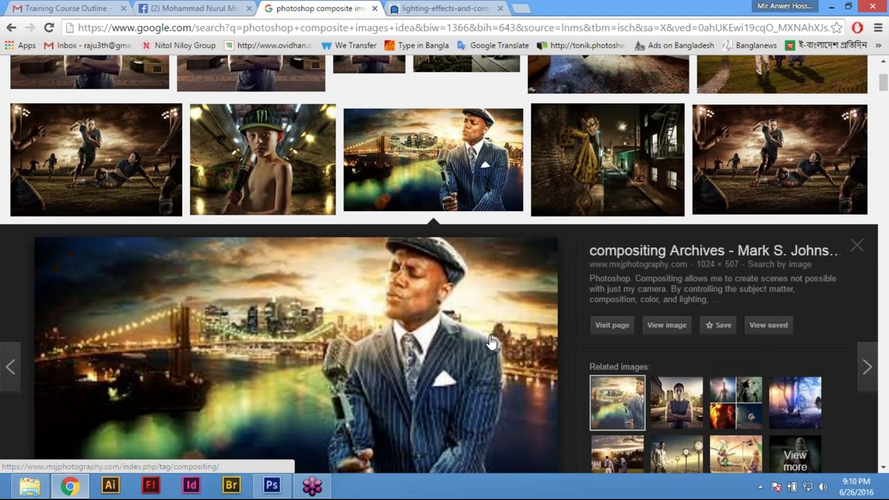
{"action": "scroll", "coordinate": [491, 342], "scroll_direction": "up", "scroll_amount": 1}
{"action": "scroll", "coordinate": [491, 342], "scroll_direction": "up", "scroll_amount": 1}
{"action": "scroll", "coordinate": [447, 349], "scroll_direction": "down", "scroll_amount": 1}
{"action": "scroll", "coordinate": [448, 344], "scroll_direction": "down", "scroll_amount": 1}
{"action": "scroll", "coordinate": [430, 329], "scroll_direction": "down", "scroll_amount": 1}
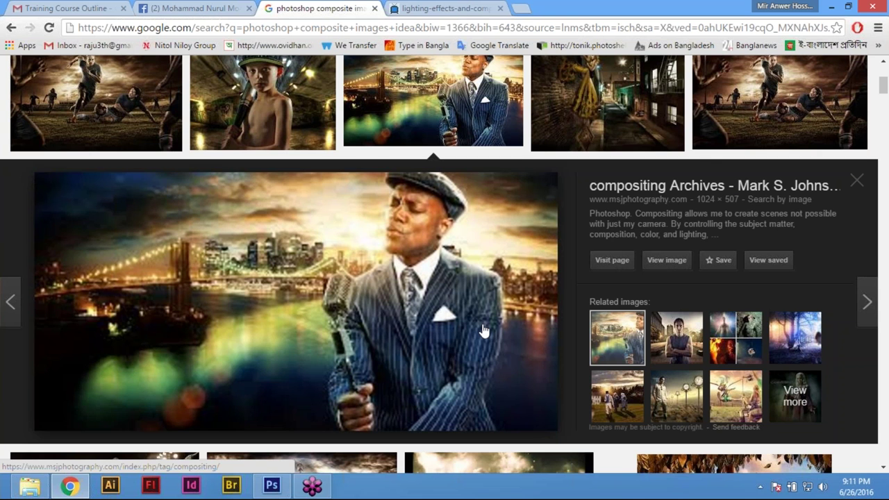
{"action": "scroll", "coordinate": [484, 331], "scroll_direction": "up", "scroll_amount": 1}
{"action": "scroll", "coordinate": [484, 332], "scroll_direction": "up", "scroll_amount": 3}
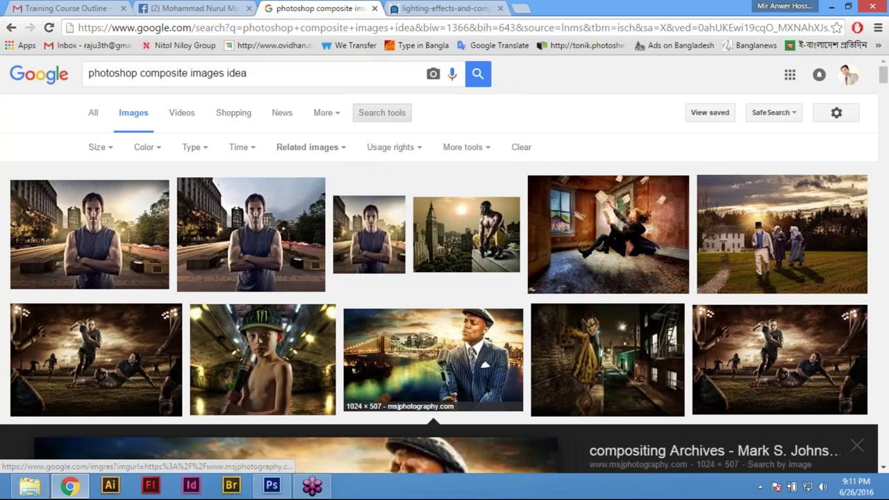
{"action": "left_click", "coordinate": [423, 8]}
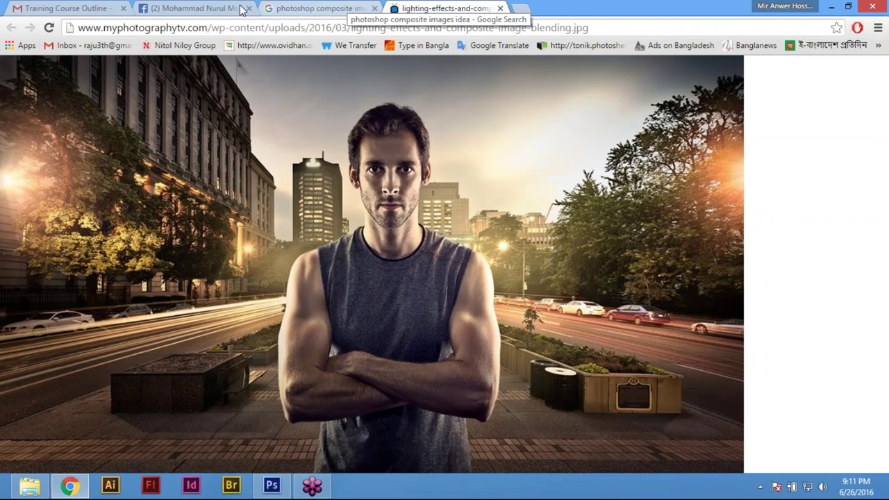
Switch to Photoshop and browse for files to open in the ASSETS photos folder of "3 - Photoshop Continued - Creating a Composite Image".
{"action": "left_click", "coordinate": [272, 485]}
{"action": "left_click", "coordinate": [32, 9]}
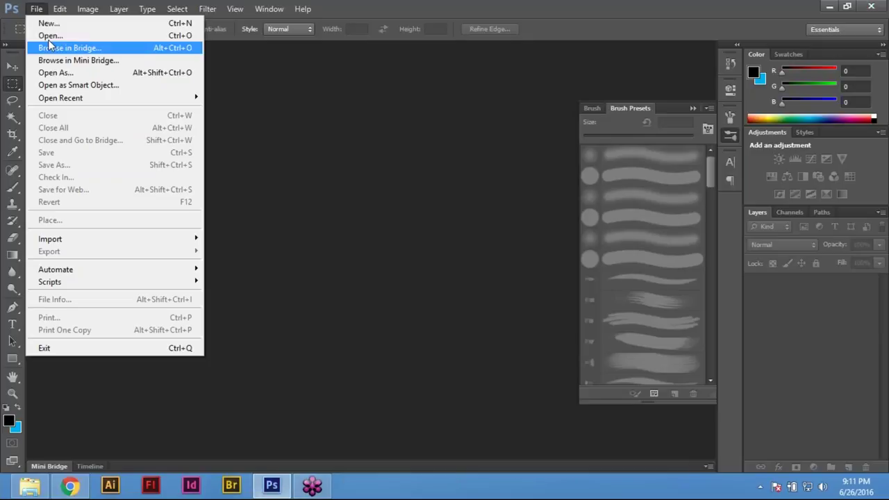
{"action": "left_click", "coordinate": [42, 34]}
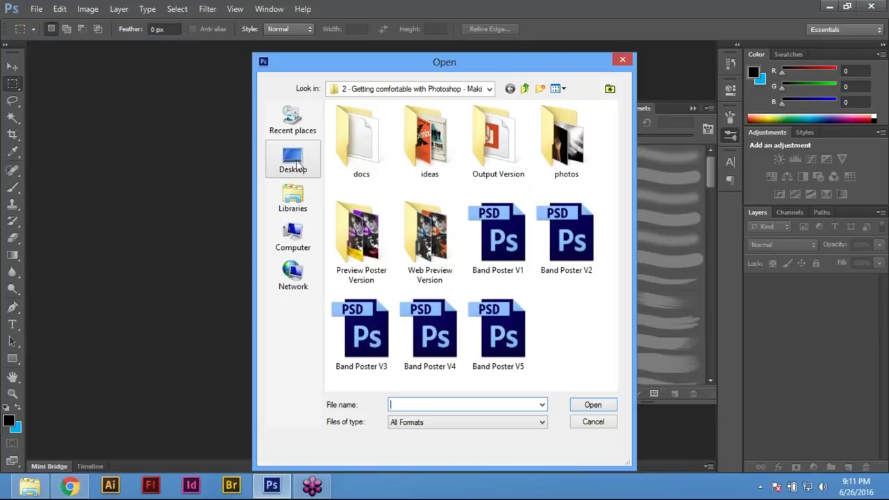
{"action": "left_click", "coordinate": [525, 88]}
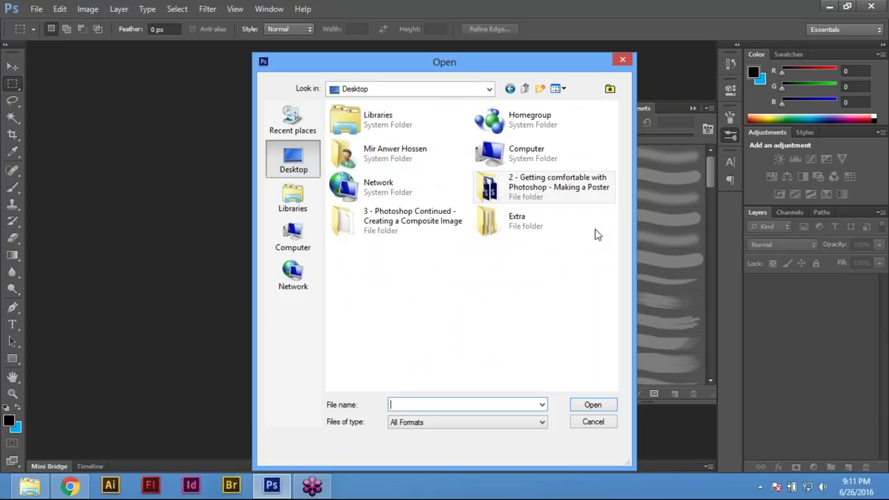
{"action": "double_click", "coordinate": [413, 226]}
{"action": "double_click", "coordinate": [368, 123]}
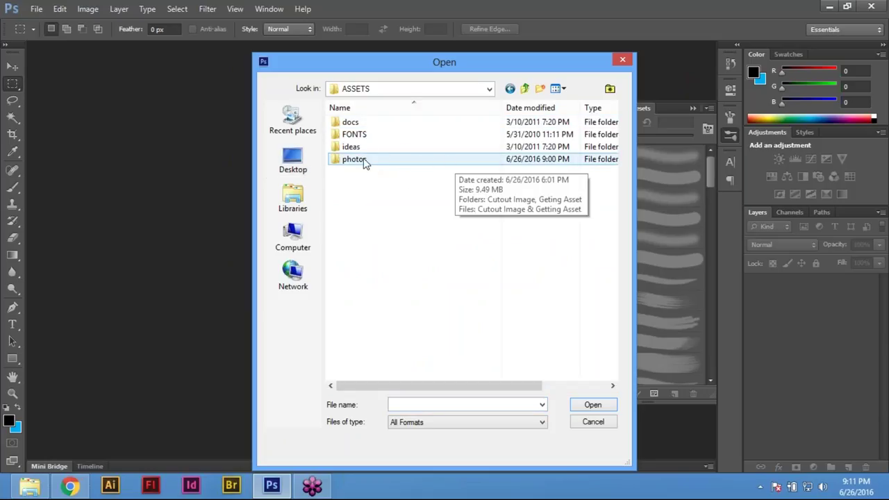
{"action": "double_click", "coordinate": [363, 160]}
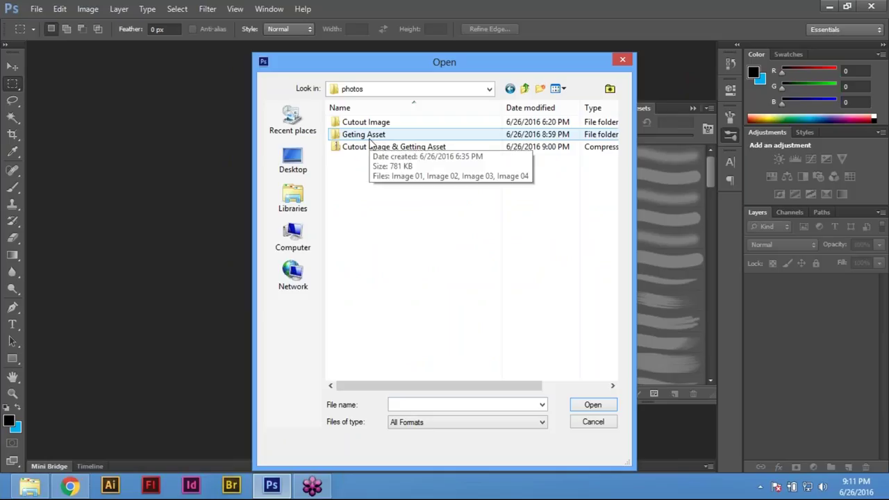
Look through the contents of the Geting Asset and Cutout Image folders, returning to the photos folder.
{"action": "left_click", "coordinate": [369, 135]}
{"action": "double_click", "coordinate": [369, 141]}
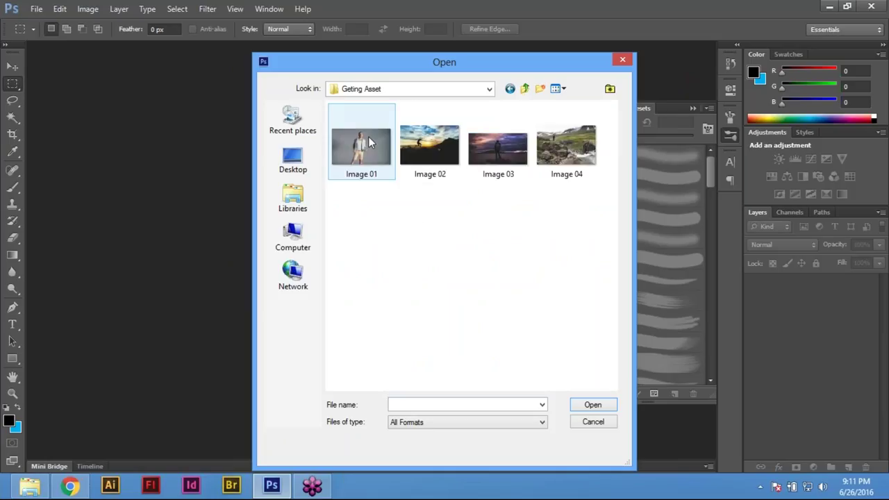
{"action": "left_click", "coordinate": [525, 89]}
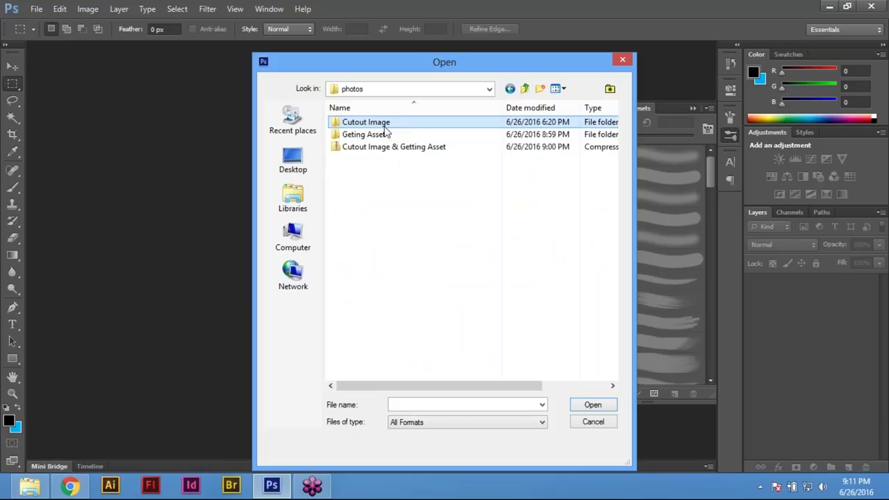
{"action": "double_click", "coordinate": [385, 126]}
{"action": "left_click_drag", "start_coordinate": [612, 163], "coordinate": [622, 129]}
{"action": "left_click", "coordinate": [525, 89]}
Open Image 01, Image 02, Image 03 and Image 04 together from the Geting Asset folder.
{"action": "double_click", "coordinate": [357, 141]}
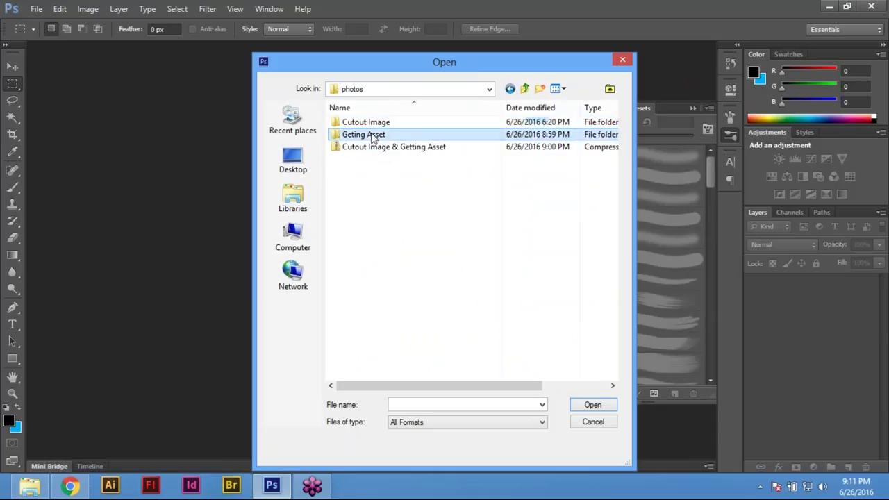
{"action": "left_click", "coordinate": [363, 160]}
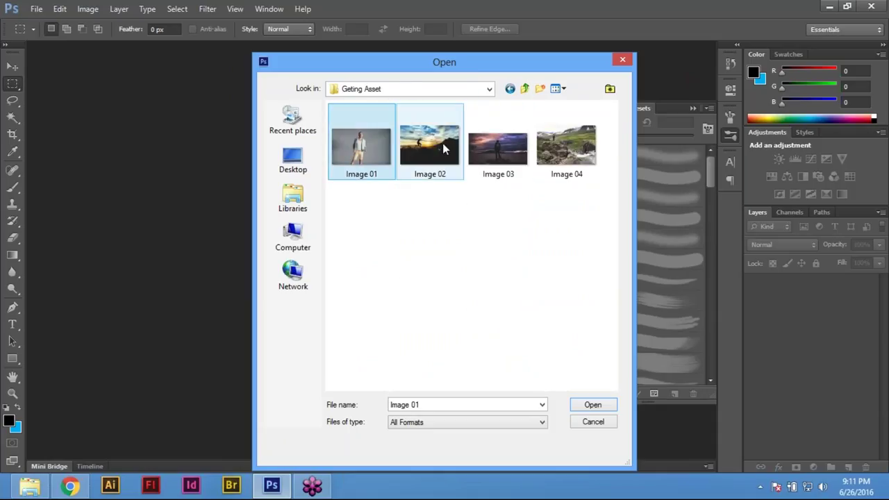
{"action": "left_click", "coordinate": [416, 150], "text": "ctrl"}
{"action": "left_click", "coordinate": [497, 150], "text": "ctrl"}
{"action": "left_click", "coordinate": [568, 146], "text": "ctrl"}
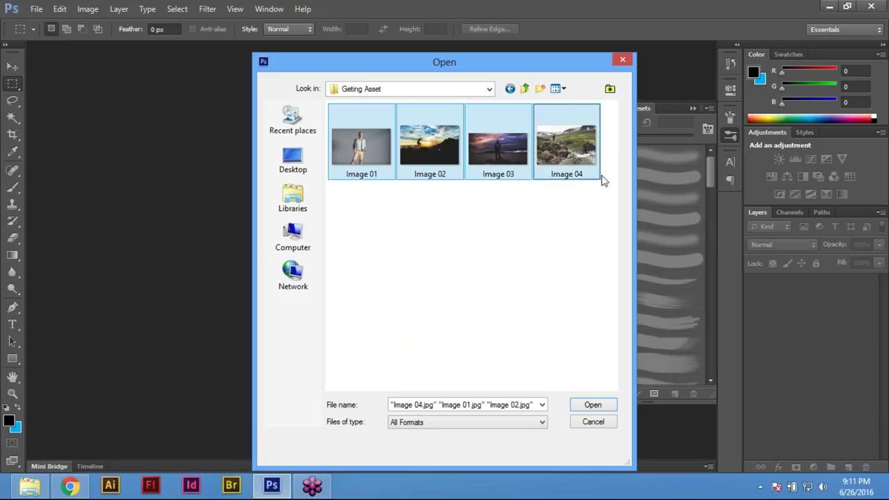
{"action": "key", "text": "Return"}
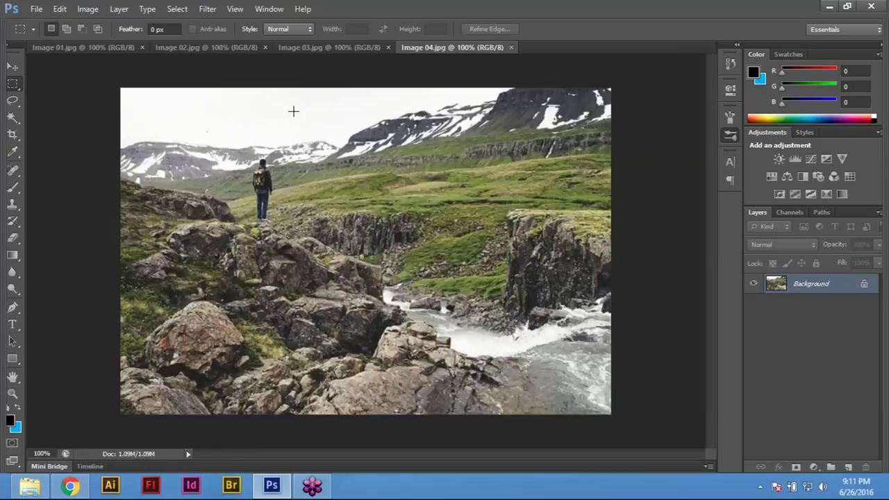
Inspect Image 01 with the interface panels hidden, compare it with the example composite in Chrome, and restore the panels in Photoshop.
{"action": "key", "text": "Tab"}
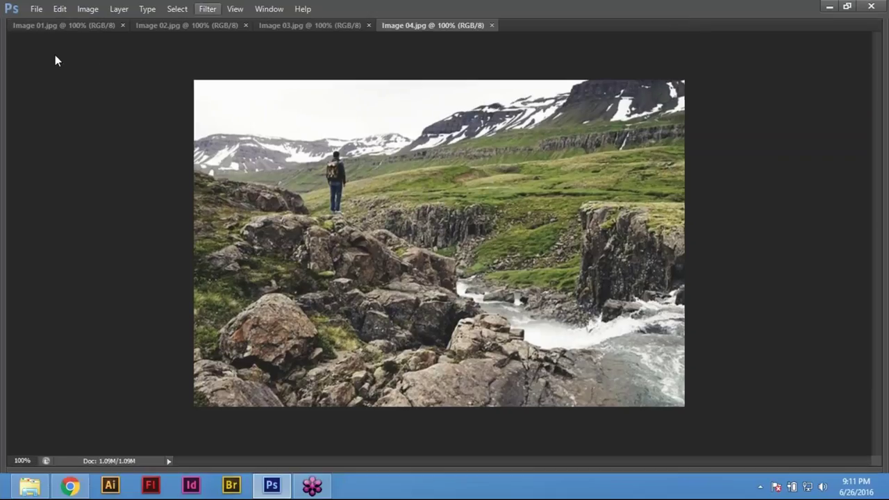
{"action": "key", "text": "ctrl+Tab"}
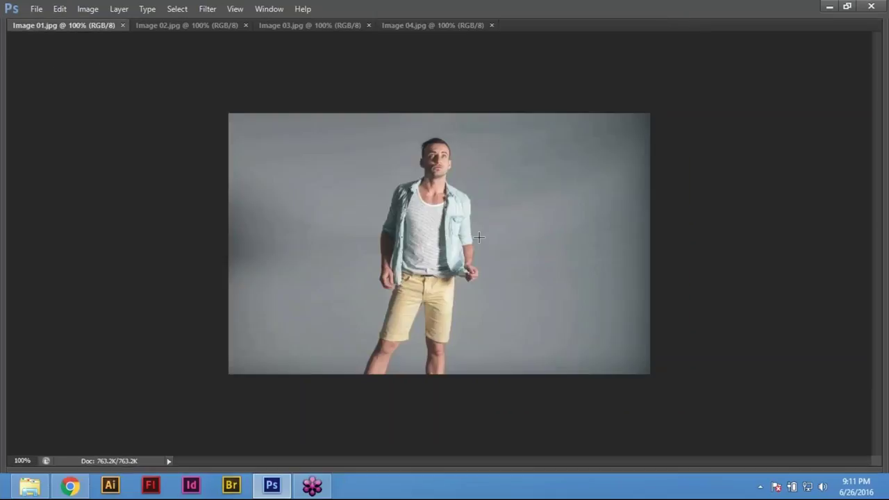
{"action": "left_click", "coordinate": [412, 201]}
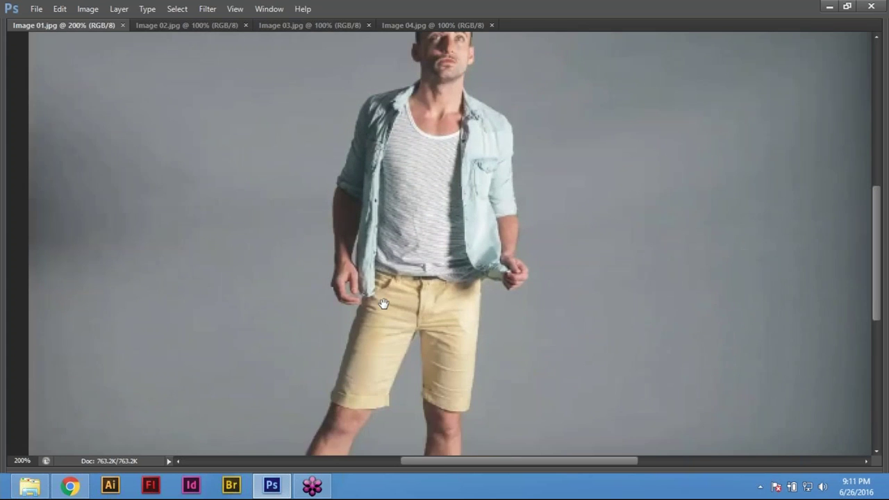
{"action": "key", "text": "ctrl+0"}
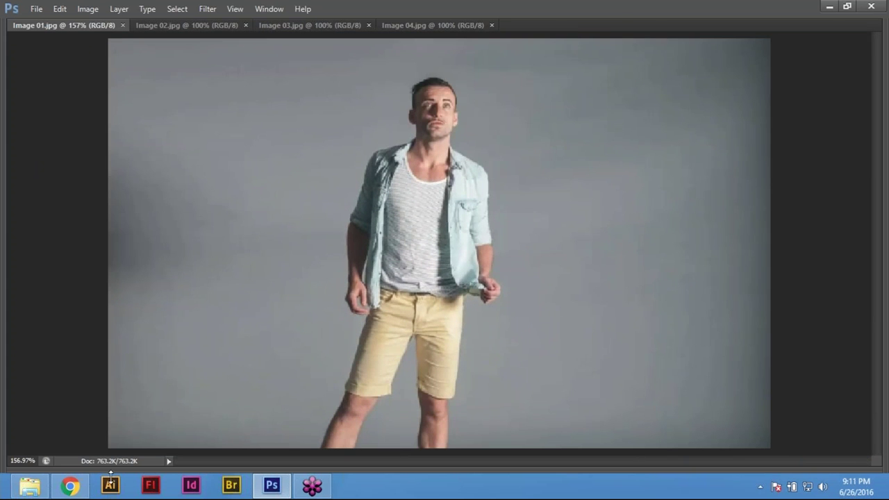
{"action": "left_click", "coordinate": [69, 485]}
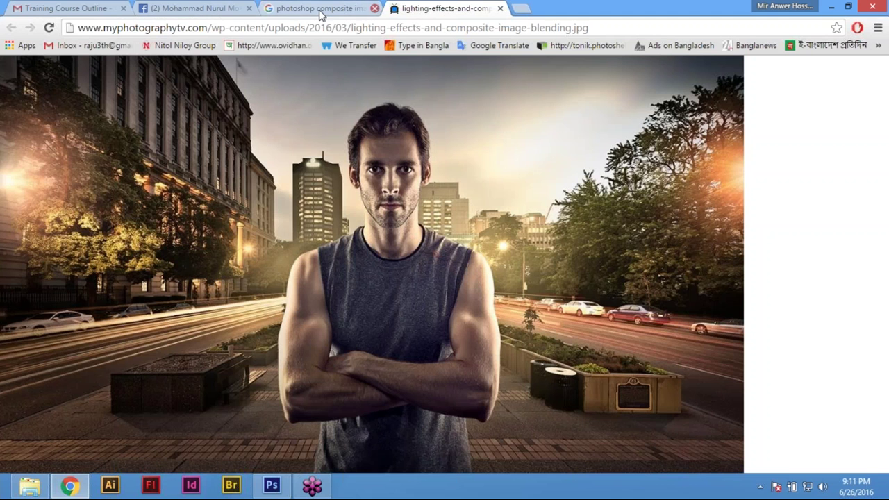
{"action": "left_click", "coordinate": [271, 485]}
{"action": "key", "text": "ctrl+1"}
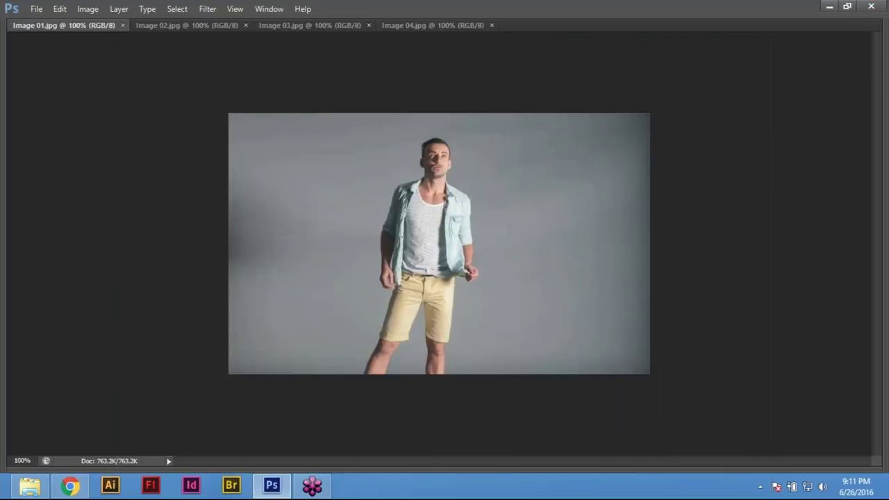
{"action": "key", "text": "Tab"}
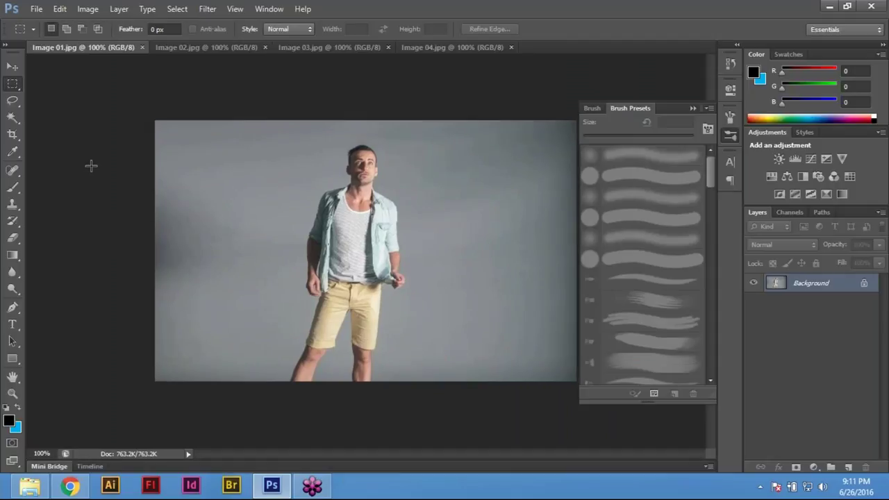
Try selecting the whole grey backdrop around the man with the Magic Wand at tolerance 32, and clear the selection.
{"action": "left_click", "coordinate": [11, 119]}
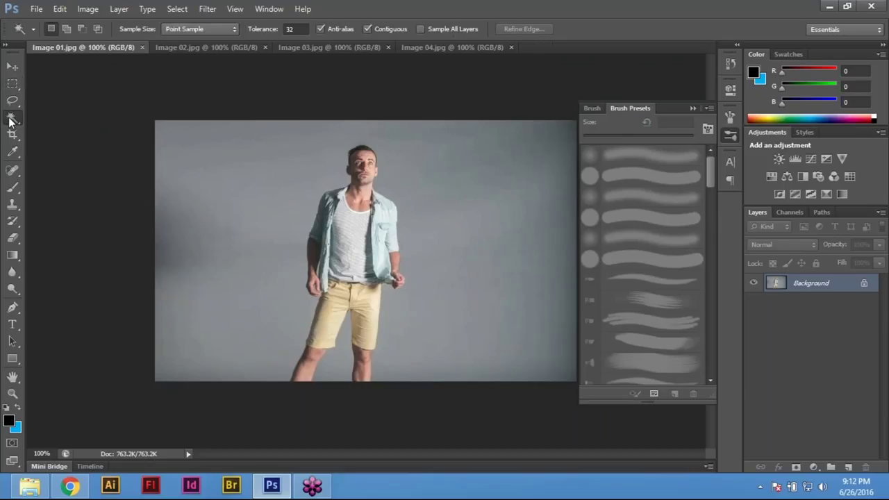
{"action": "left_click", "coordinate": [243, 278]}
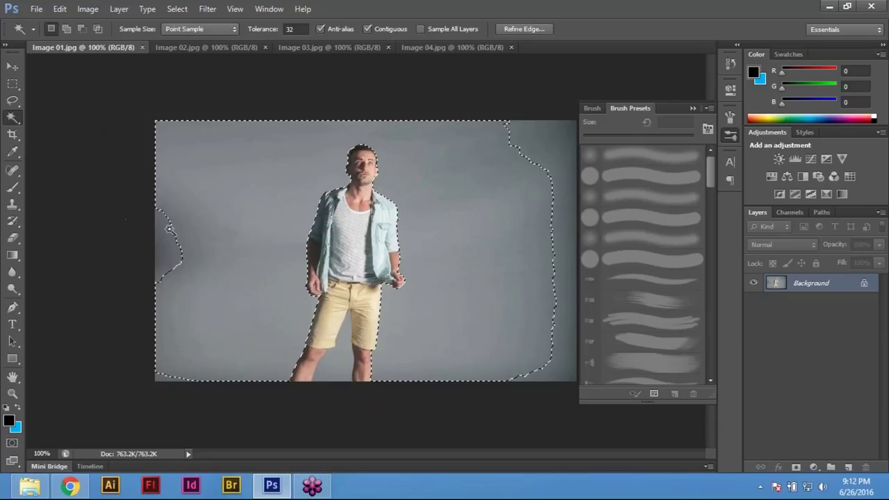
{"action": "left_click", "coordinate": [227, 230]}
{"action": "left_click", "coordinate": [160, 247], "text": "shift"}
{"action": "left_click", "coordinate": [234, 369], "text": "shift"}
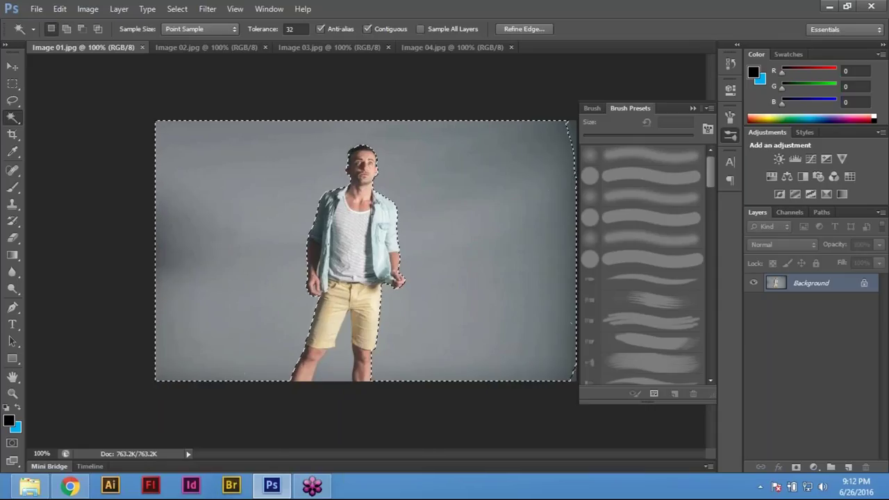
{"action": "left_click", "coordinate": [564, 135], "text": "shift"}
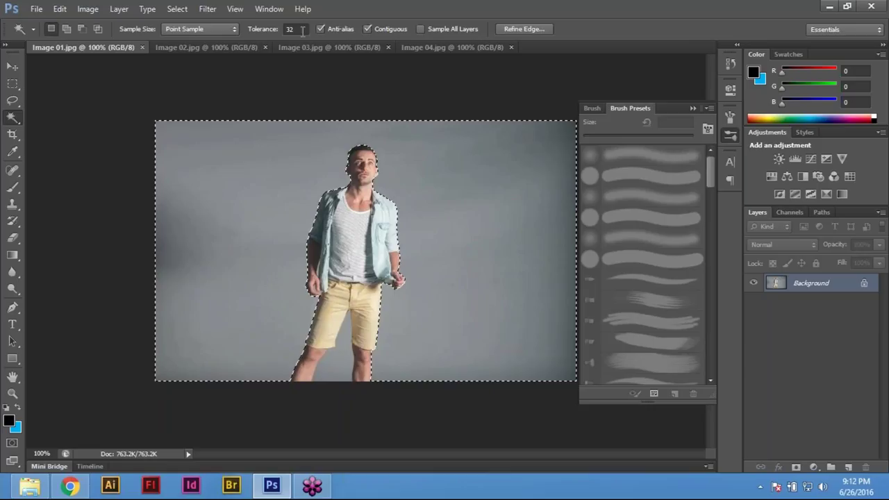
{"action": "key", "text": "ctrl+d"}
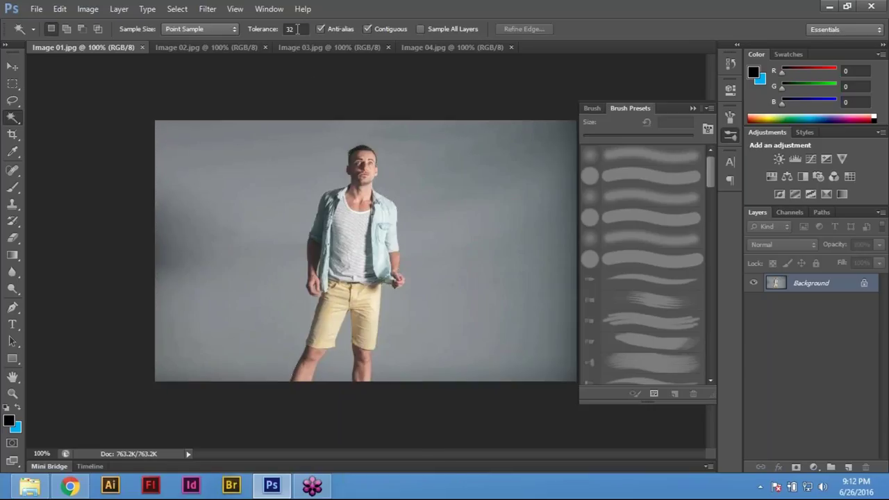
Set the Magic Wand tolerance to 20 and select the grey backdrop around the man.
{"action": "key", "text": "Return"}
{"action": "type", "text": "20"}
{"action": "key", "text": "Return"}
{"action": "left_click", "coordinate": [278, 299]}
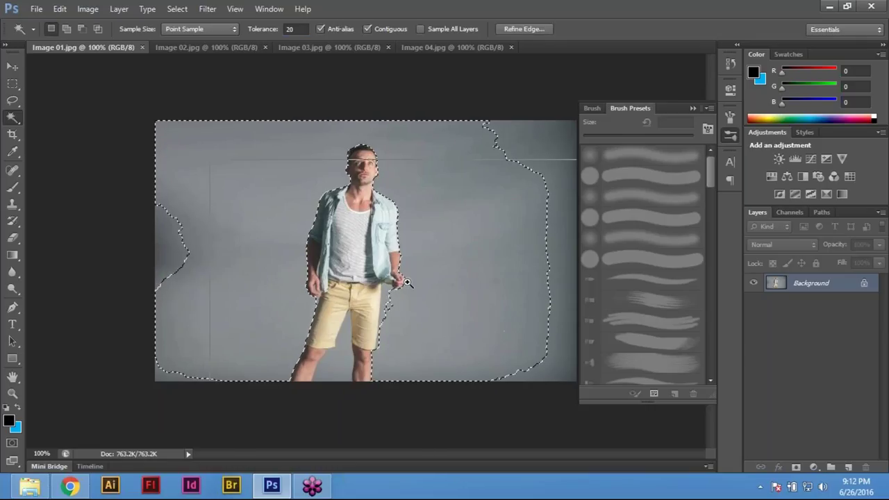
Add the missed backdrop patches beside the man's shorts and below his hands to the selection.
{"action": "scroll", "coordinate": [408, 282], "scroll_direction": "up", "scroll_amount": 1}
{"action": "scroll", "coordinate": [408, 283], "scroll_direction": "up", "scroll_amount": 1}
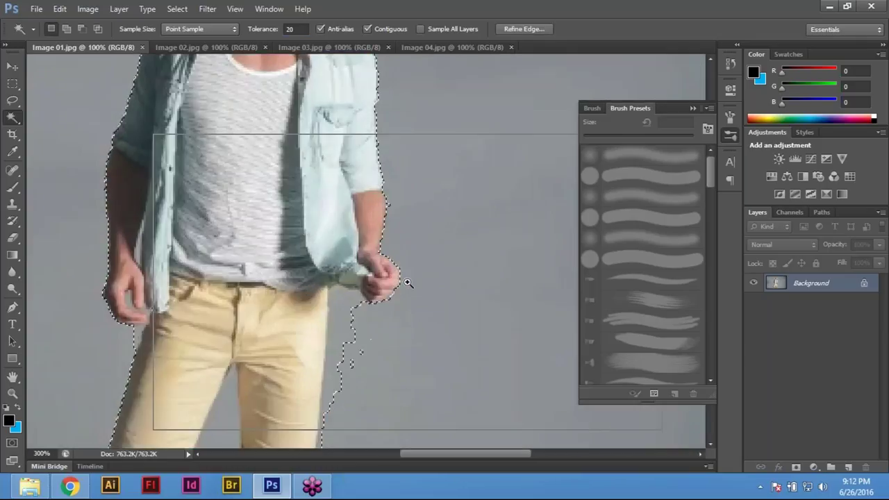
{"action": "scroll", "coordinate": [408, 282], "scroll_direction": "up", "scroll_amount": 1}
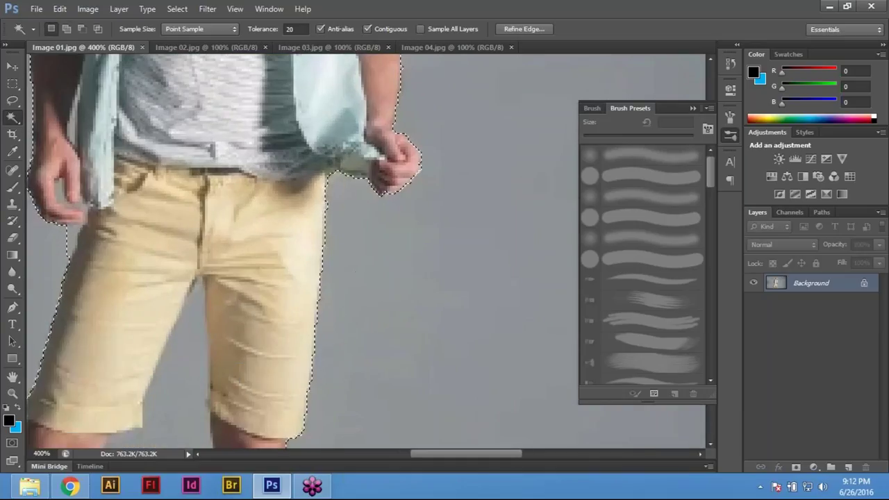
{"action": "left_click_drag", "start_coordinate": [313, 283], "coordinate": [316, 284]}
{"action": "scroll", "coordinate": [316, 284], "scroll_direction": "left", "scroll_amount": 3}
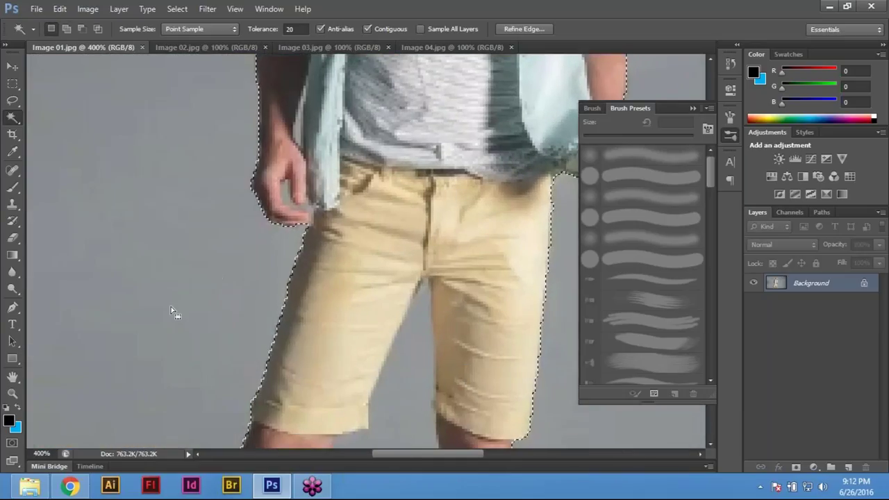
Add the remaining darker backdrop areas along the photo's left and right edges to the Magic Wand selection.
{"action": "key", "text": "ctrl+0"}
{"action": "left_click", "coordinate": [149, 268], "text": "shift"}
{"action": "left_click", "coordinate": [566, 165], "text": "shift"}
{"action": "left_click", "coordinate": [642, 76], "text": "shift"}
{"action": "left_click", "coordinate": [669, 64], "text": "shift"}
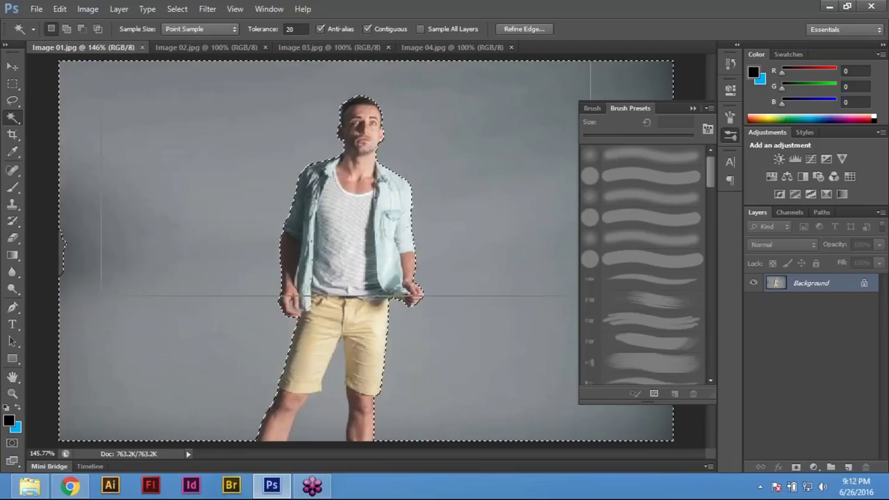
{"action": "key", "text": "ctrl+plus"}
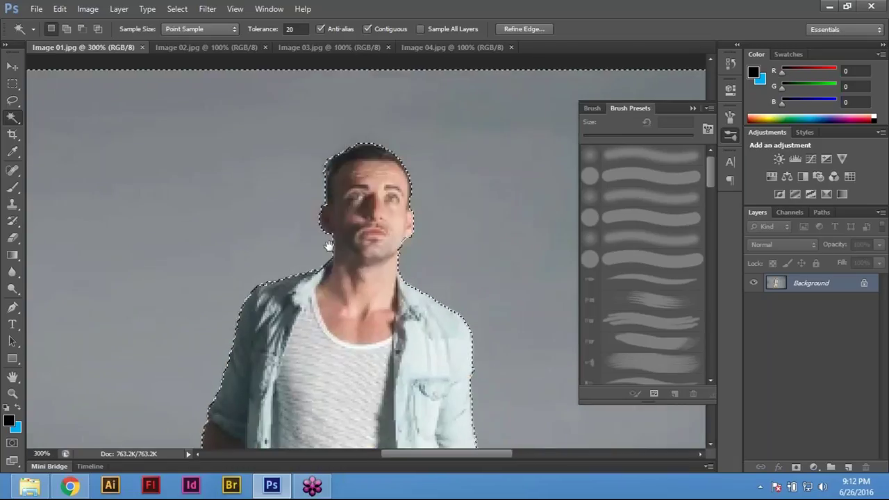
Set the Magic Wand tolerance to 32 and make a fresh selection of the grey backdrop beside the man.
{"action": "left_click_drag", "start_coordinate": [329, 238], "coordinate": [334, 326]}
{"action": "key", "text": "ctrl+0"}
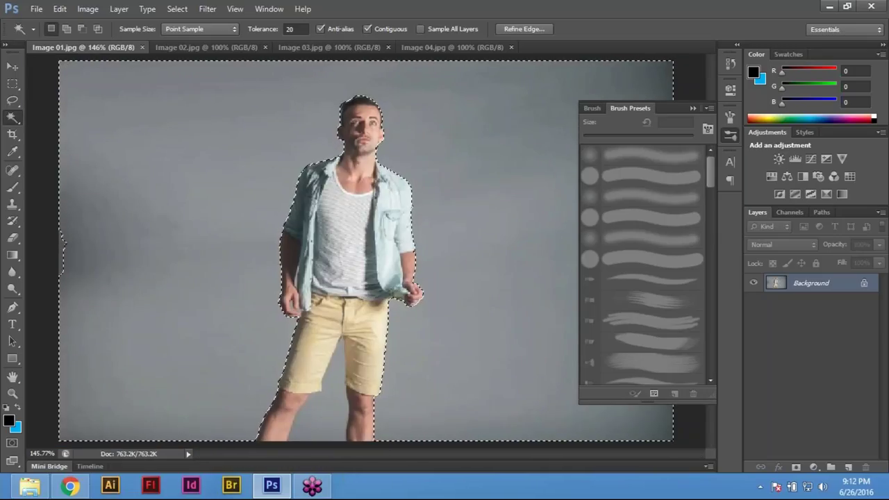
{"action": "key", "text": "shift"}
{"action": "left_click", "coordinate": [295, 28]}
{"action": "type", "text": "32"}
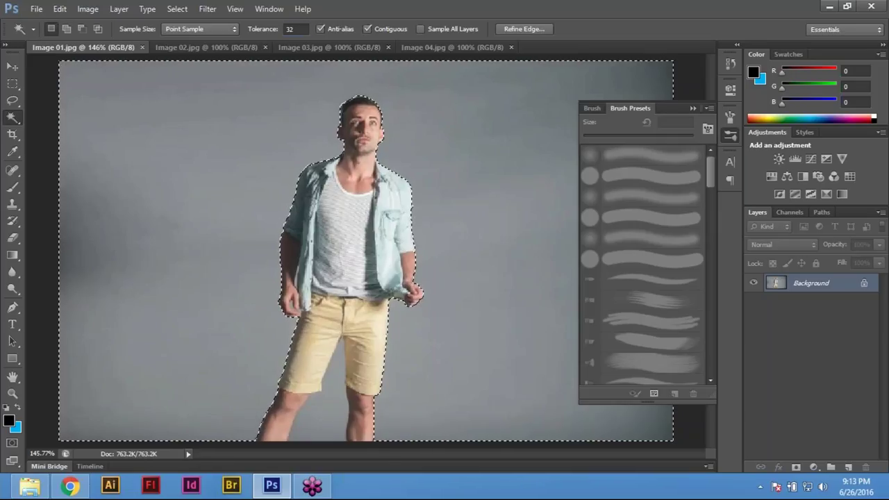
{"action": "key", "text": "ctrl+d"}
{"action": "left_click", "coordinate": [147, 207]}
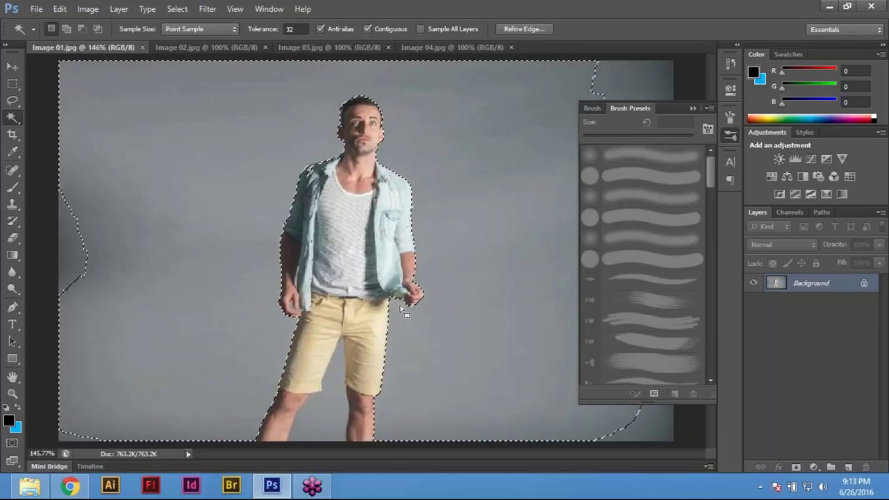
Set the Magic Wand tolerance to 20 and reselect the backdrop from scratch to compare the selected area.
{"action": "double_click", "coordinate": [289, 29]}
{"action": "type", "text": "20"}
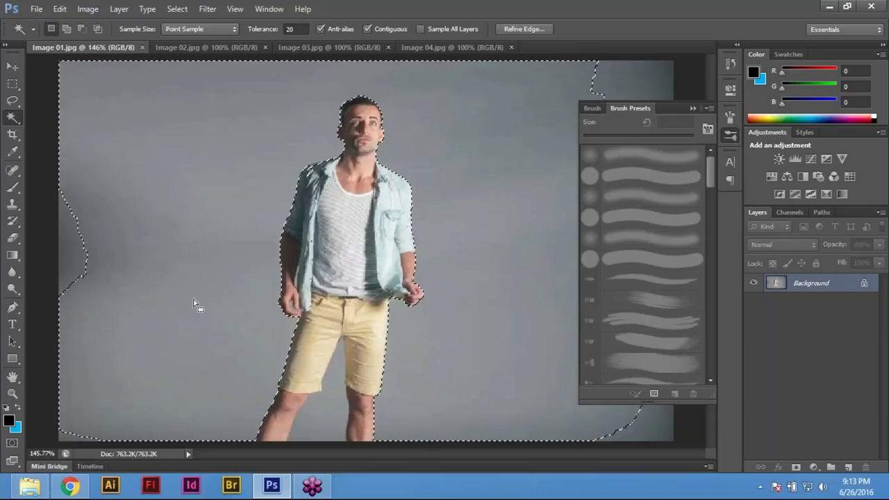
{"action": "key", "text": "ctrl+d"}
{"action": "left_click", "coordinate": [436, 255]}
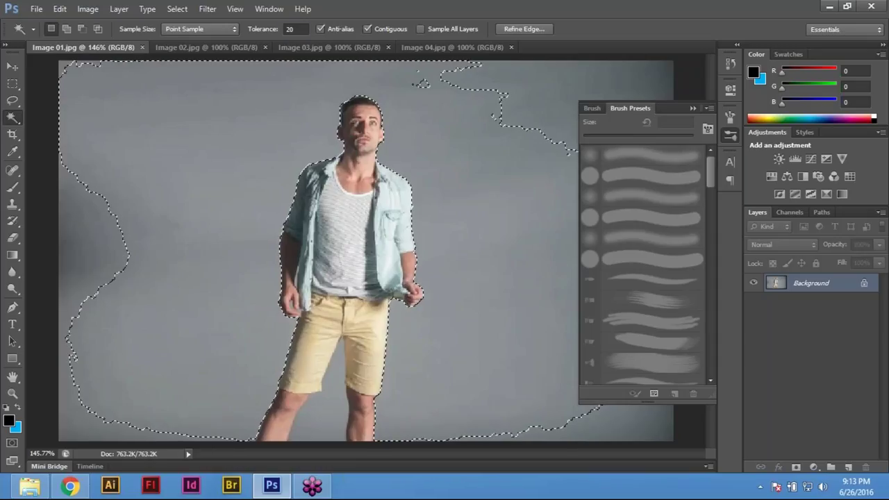
Set the Magic Wand tolerance to 32, reselect the grey backdrop, and add its remaining darker areas to the selection.
{"action": "double_click", "coordinate": [289, 29]}
{"action": "type", "text": "32"}
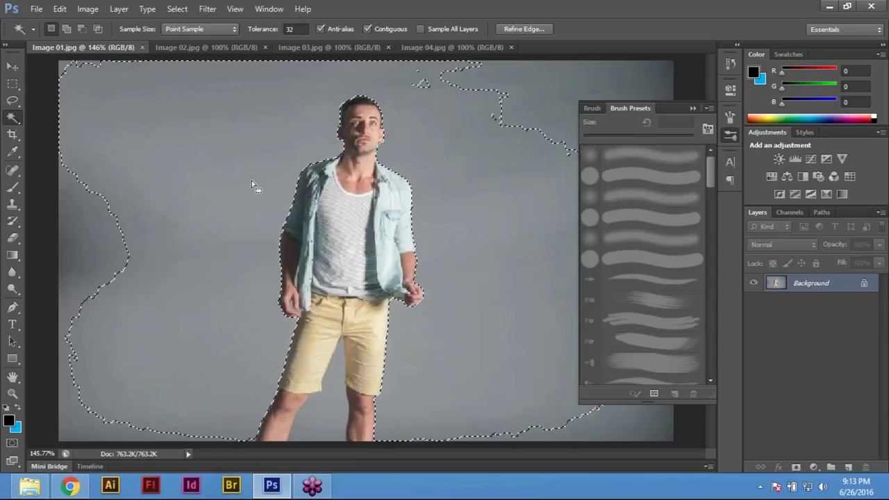
{"action": "left_click", "coordinate": [186, 309]}
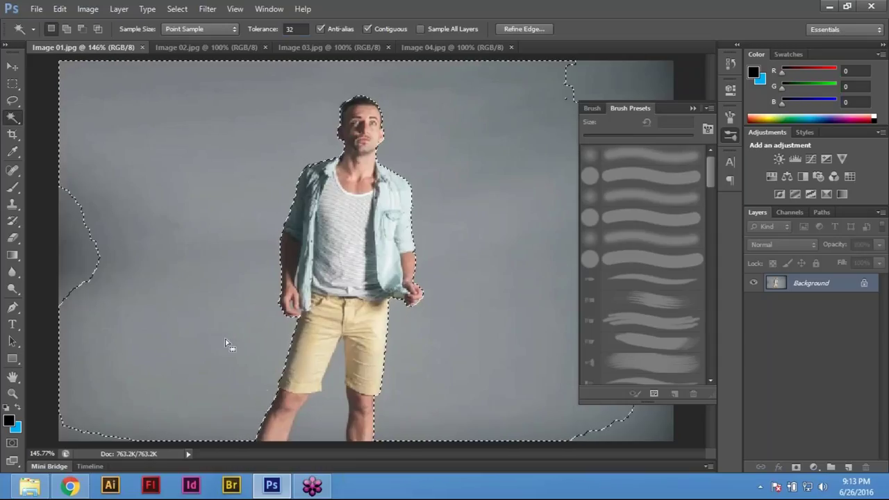
{"action": "left_click", "coordinate": [96, 309], "text": "shift"}
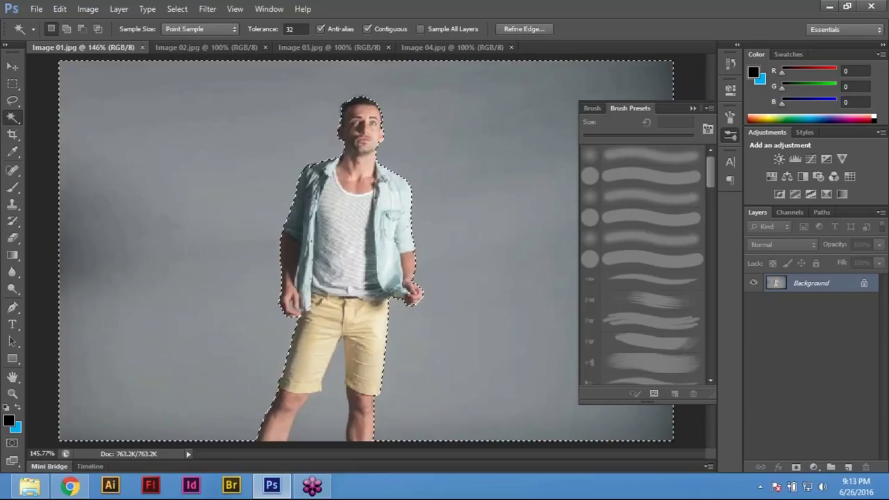
Keep the Magic Wand active and collapse the open panel that covers part of the photo.
{"action": "right_click", "coordinate": [12, 119]}
{"action": "left_click", "coordinate": [77, 128]}
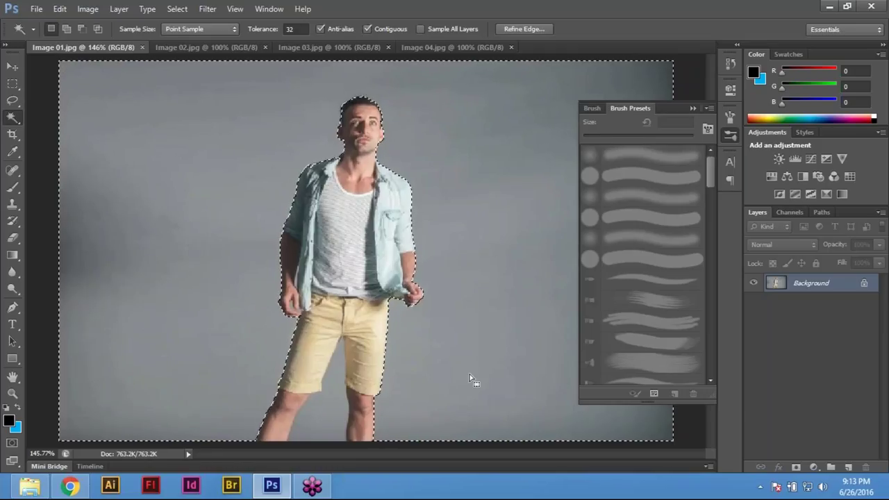
{"action": "left_click", "coordinate": [724, 91]}
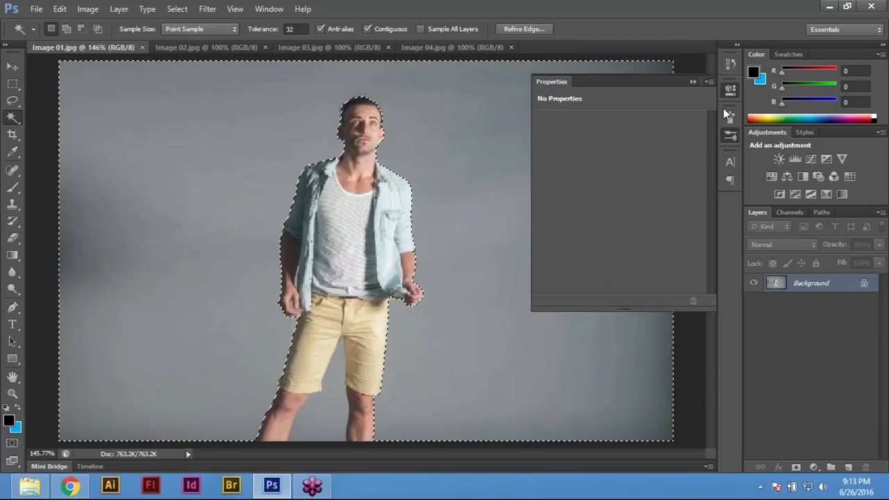
{"action": "left_click", "coordinate": [728, 115]}
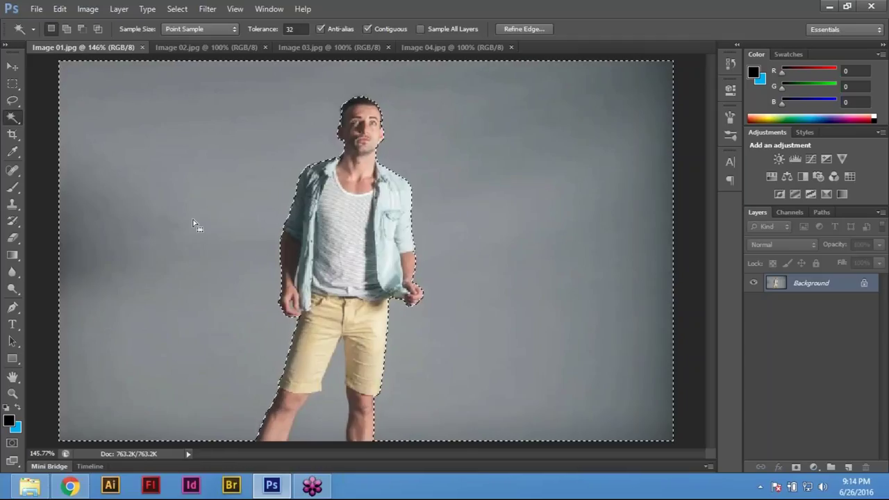
Invert the backdrop selection to the man, then clear and restore the selection to check it.
{"action": "left_click", "coordinate": [186, 8]}
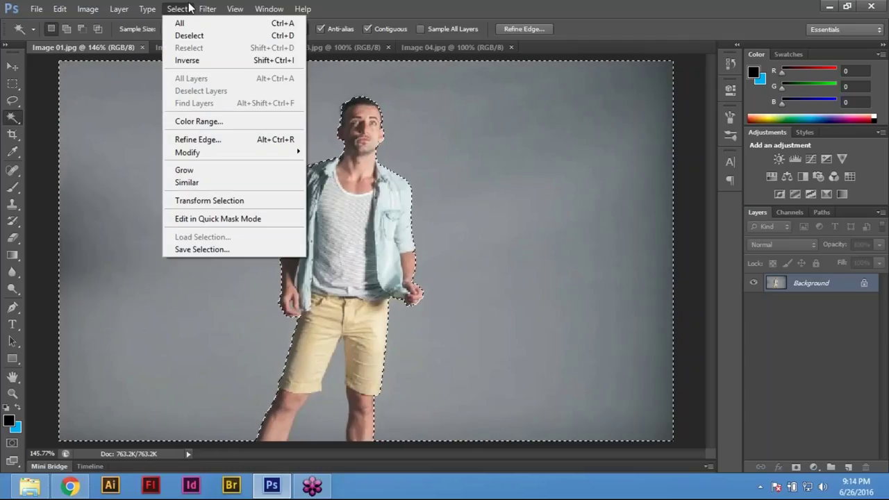
{"action": "left_click", "coordinate": [202, 62]}
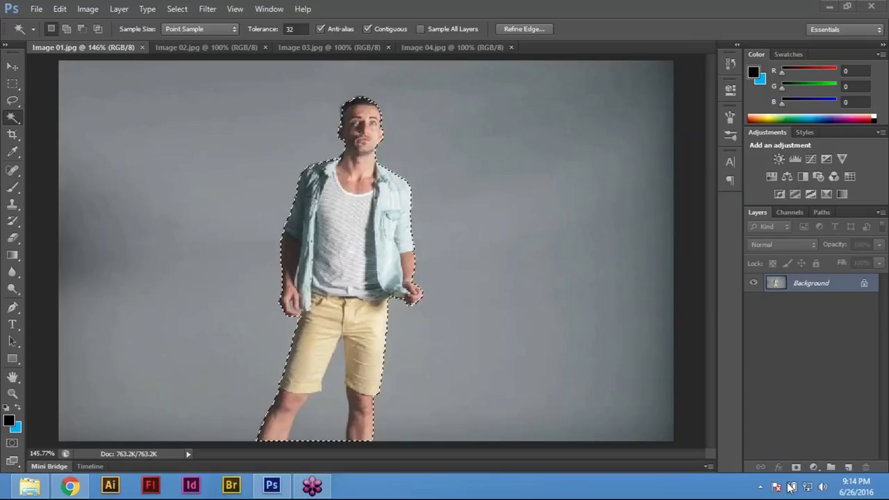
{"action": "key", "text": "ctrl+d"}
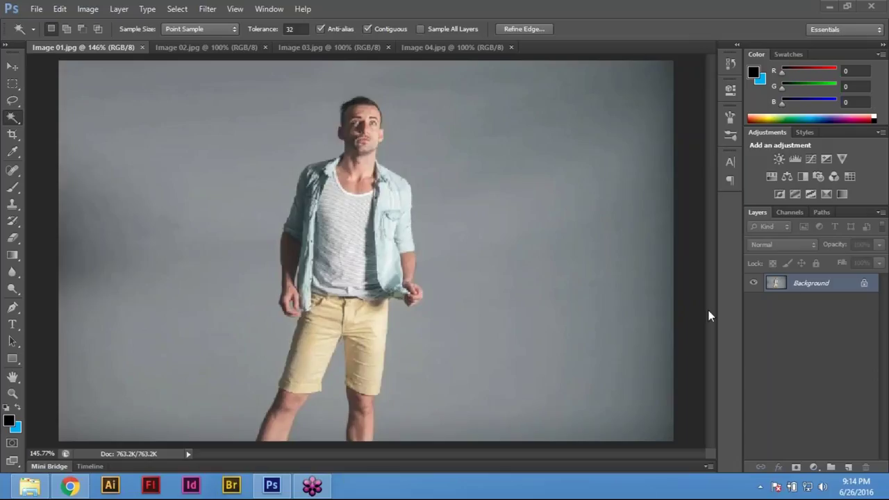
{"action": "left_click", "coordinate": [587, 278]}
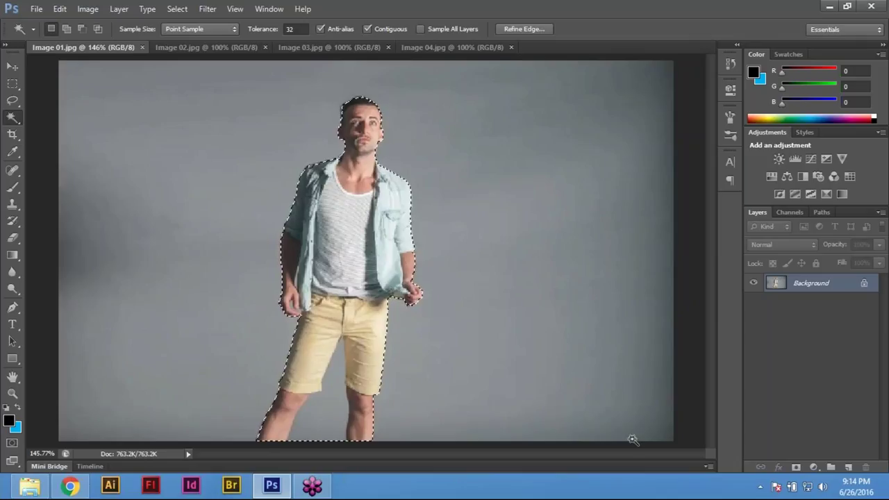
{"action": "left_click", "coordinate": [719, 493]}
{"action": "key", "text": "ctrl+d"}
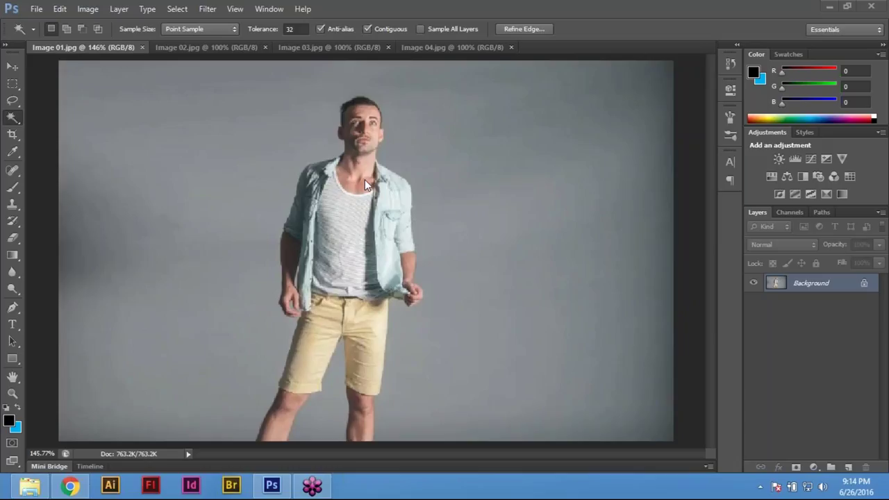
{"action": "left_click", "coordinate": [460, 268]}
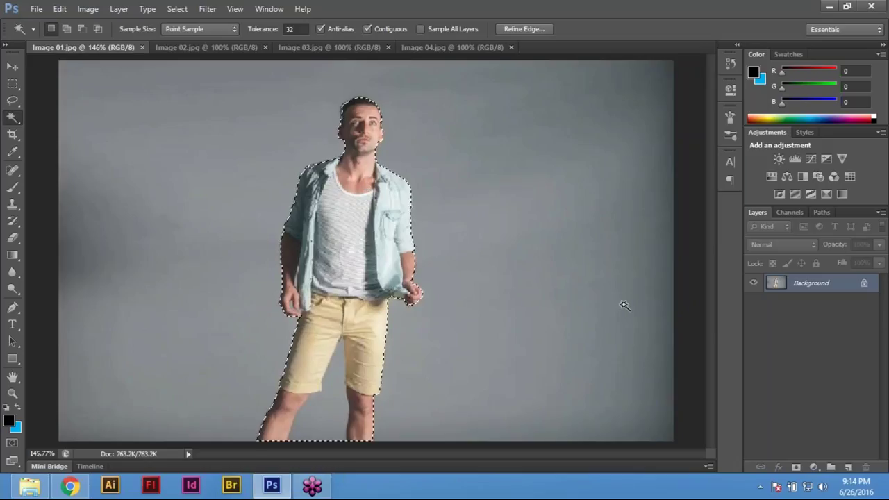
Cut the selected man onto a new layer, compare the layers by toggling visibility, and hide the Background layer.
{"action": "key", "text": "ctrl+j"}
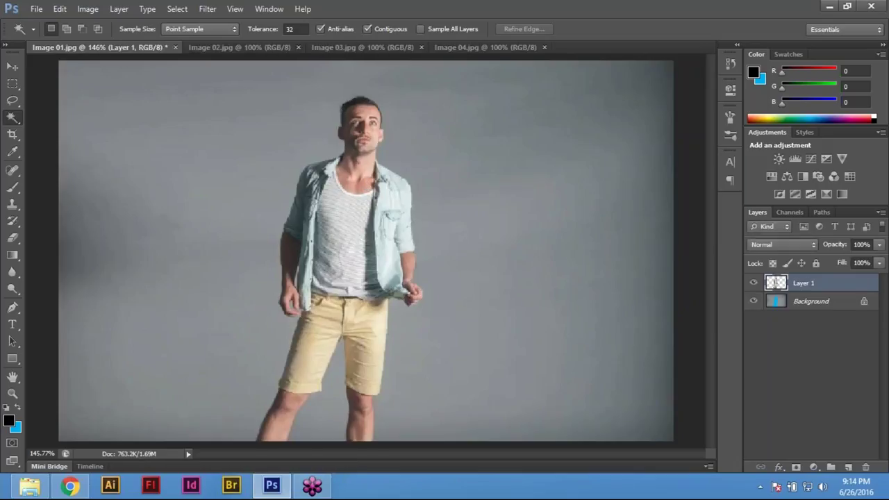
{"action": "key", "text": "ctrl+shift+BackSpace"}
{"action": "left_click", "coordinate": [754, 283]}
{"action": "left_click", "coordinate": [754, 283]}
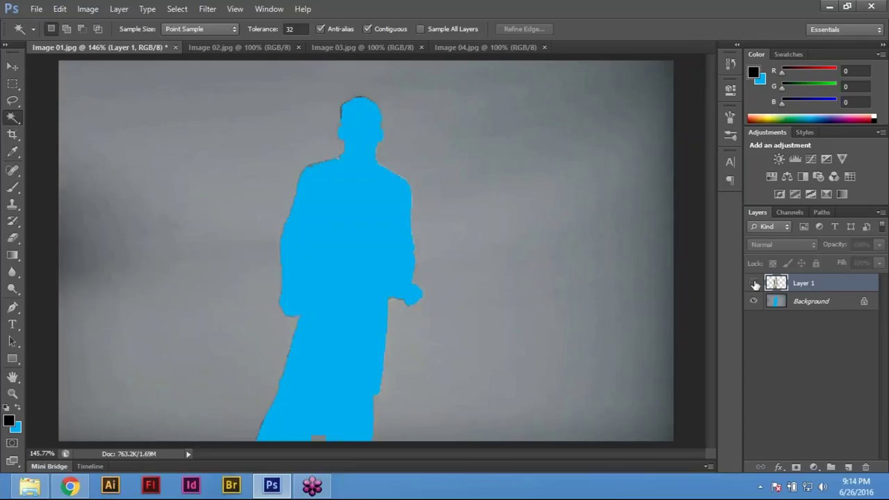
{"action": "left_click", "coordinate": [754, 283]}
{"action": "left_click", "coordinate": [754, 283]}
{"action": "left_click", "coordinate": [754, 283]}
{"action": "left_click", "coordinate": [753, 301]}
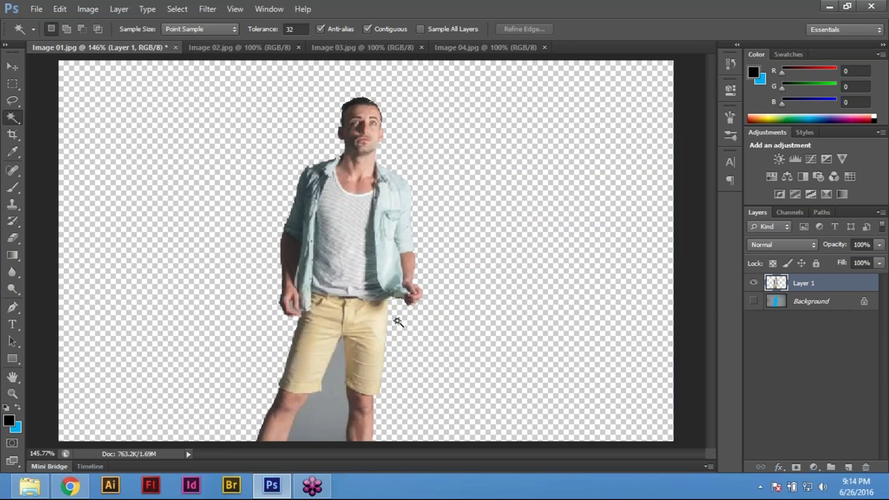
Examine the cutout's edges up close around the head, shirt, hands and shorts, including the gap between the legs.
{"action": "left_click", "coordinate": [326, 229], "text": "ctrl"}
{"action": "left_click", "coordinate": [326, 229], "text": "ctrl"}
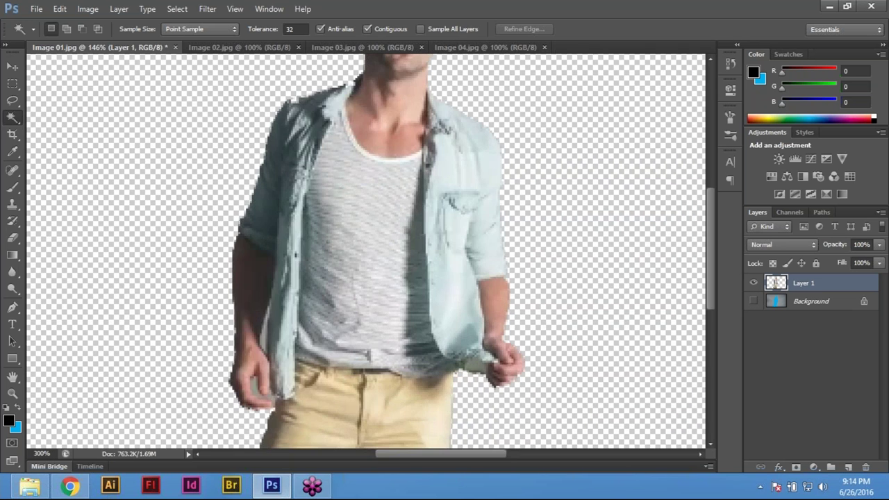
{"action": "left_click_drag", "start_coordinate": [403, 70], "coordinate": [416, 229]}
{"action": "left_click", "coordinate": [416, 229], "text": "ctrl"}
{"action": "left_click_drag", "start_coordinate": [420, 182], "coordinate": [425, 200]}
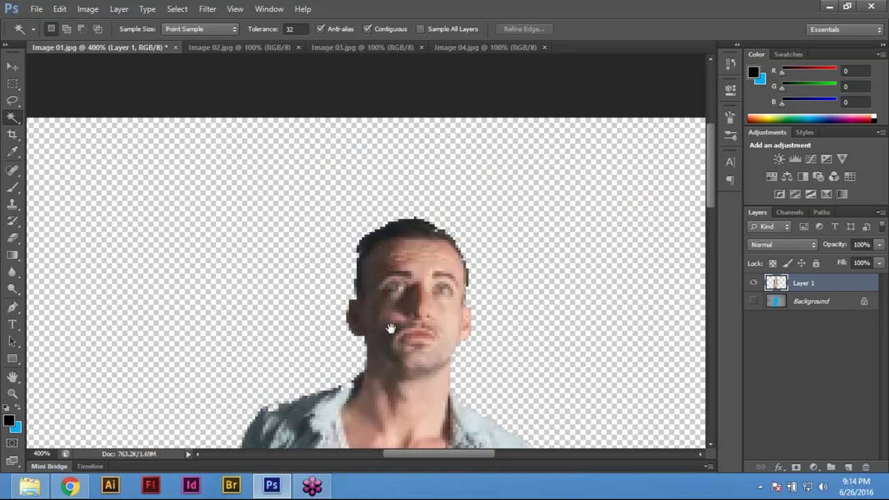
{"action": "scroll", "coordinate": [424, 200], "scroll_direction": "down", "scroll_amount": 10}
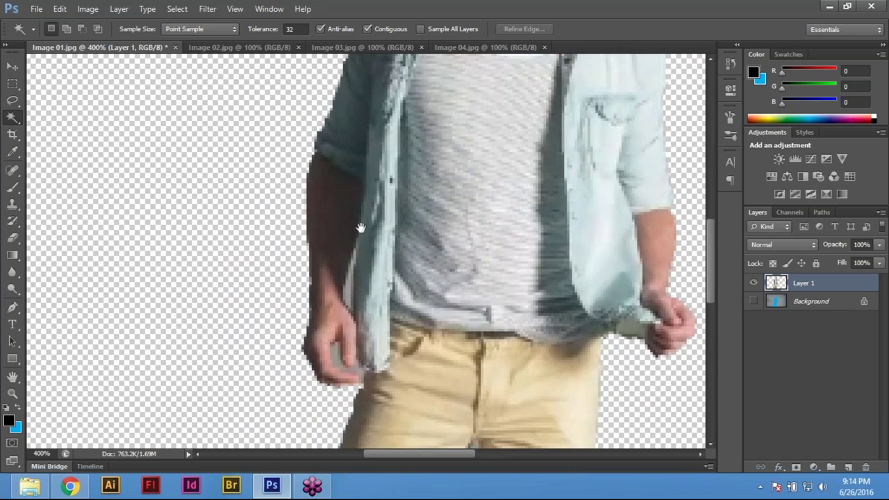
{"action": "scroll", "coordinate": [368, 159], "scroll_direction": "down", "scroll_amount": 5}
{"action": "scroll", "coordinate": [389, 327], "scroll_direction": "up", "scroll_amount": 12}
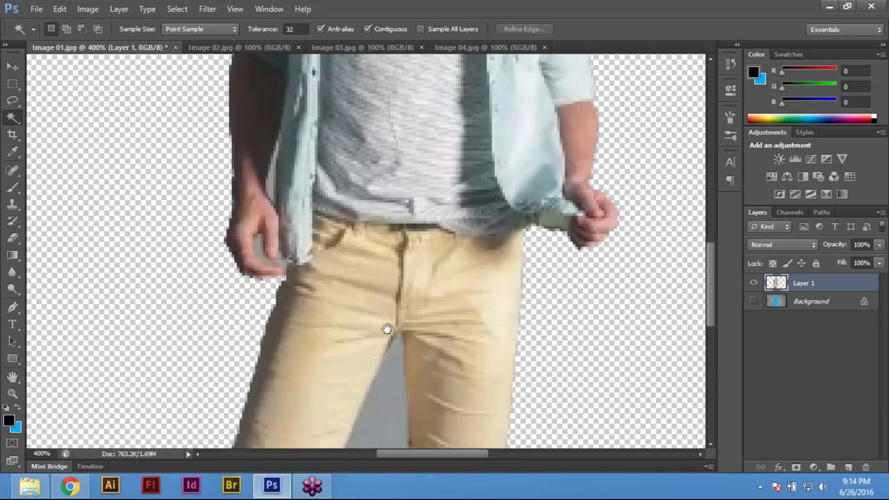
Undo the cut to the new layer and clear the selection around the man, keeping the Magic Wand Tool chosen.
{"action": "key", "text": "ctrl+0"}
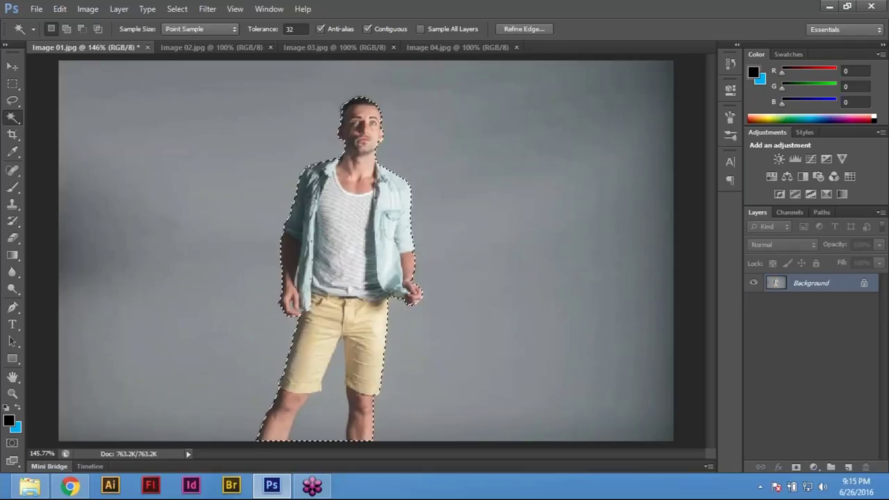
{"action": "key", "text": "m"}
{"action": "key", "text": "ctrl+d"}
{"action": "left_click", "coordinate": [13, 118]}
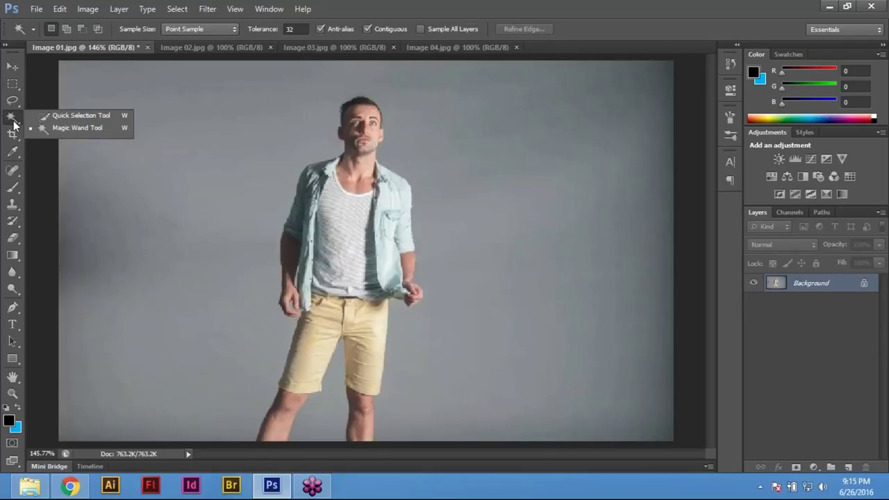
{"action": "left_click", "coordinate": [66, 131]}
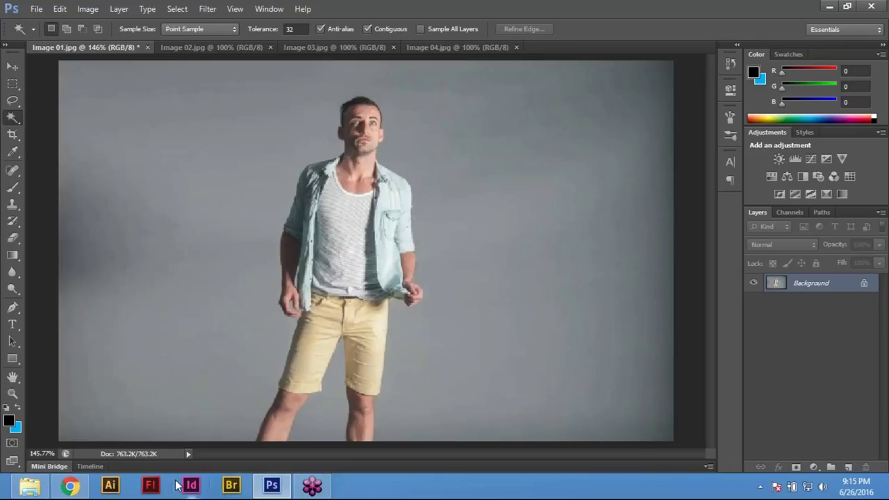
Select the grey backdrop with the Magic Wand at tolerance 32, adding both darker side areas and the gap between the man's legs.
{"action": "left_click", "coordinate": [180, 175]}
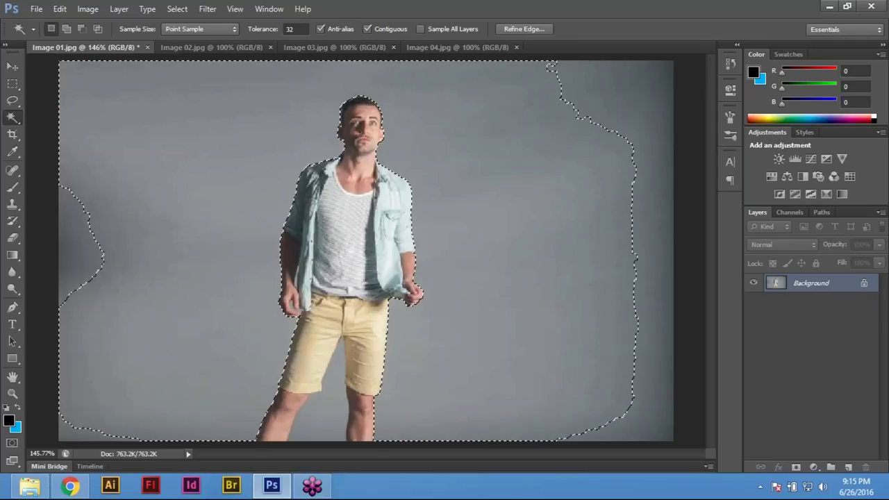
{"action": "key", "text": "shift"}
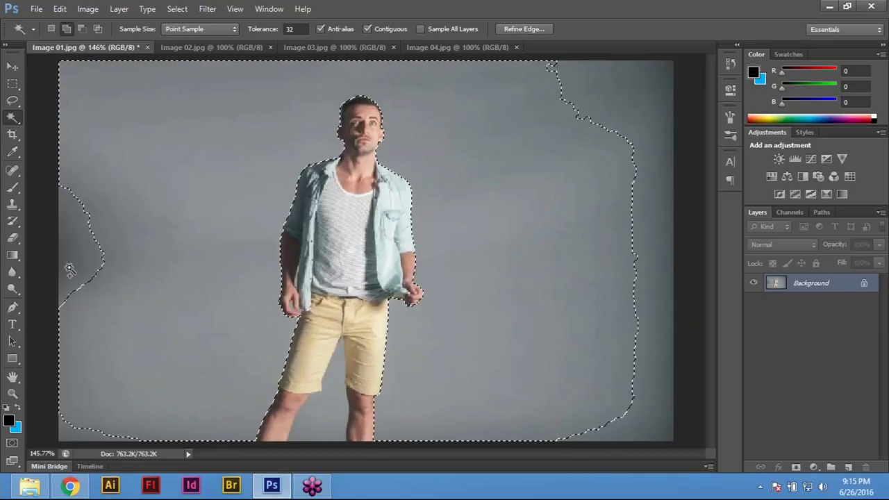
{"action": "left_click", "coordinate": [78, 249]}
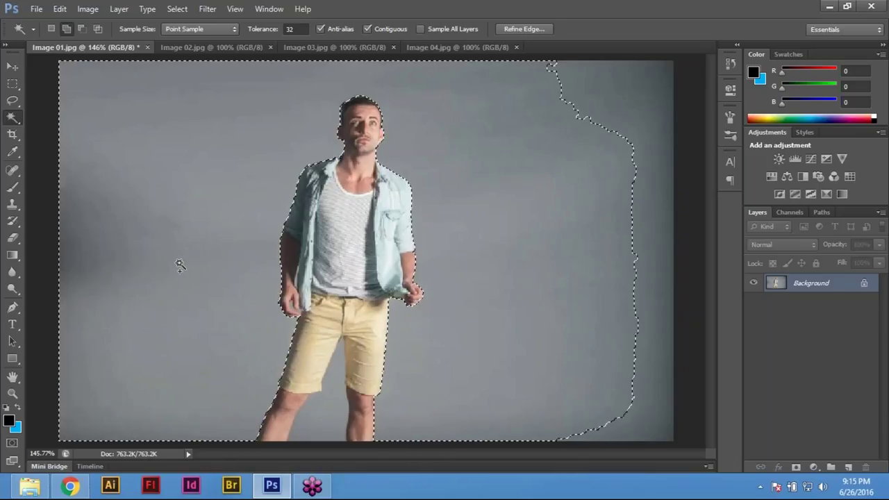
{"action": "left_click", "coordinate": [629, 101]}
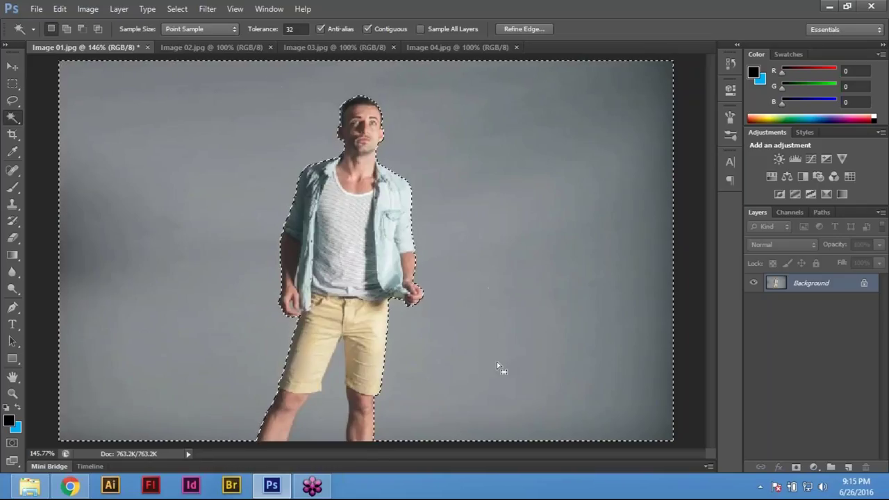
{"action": "key", "text": "shift"}
{"action": "left_click", "coordinate": [334, 401], "text": "shift"}
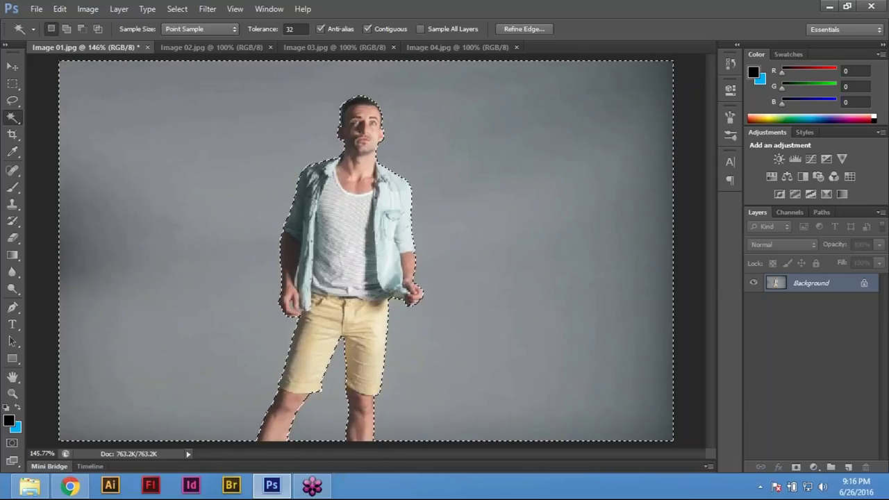
Invert the completed backdrop selection and cut the man onto his own new layer.
{"action": "left_click", "coordinate": [178, 10]}
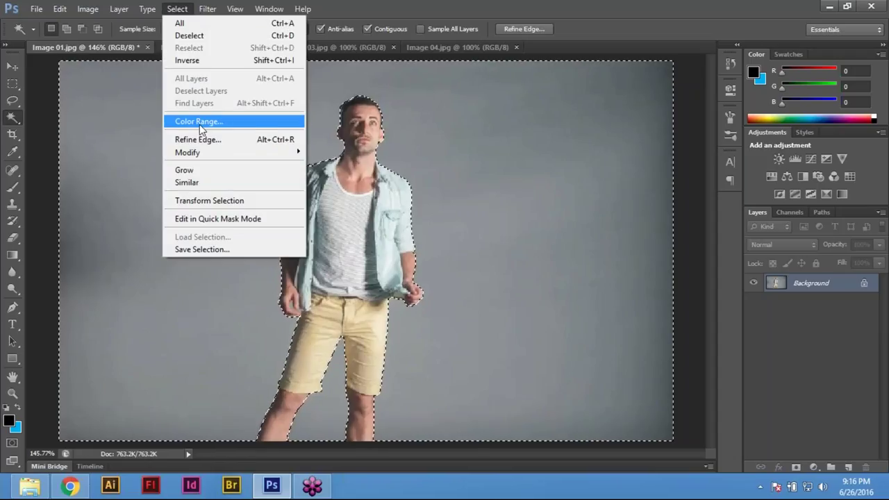
{"action": "left_click", "coordinate": [216, 63]}
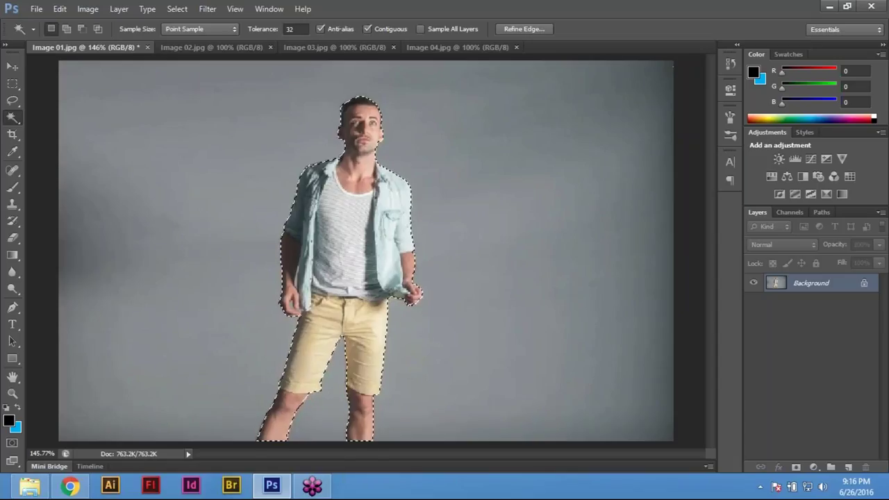
{"action": "key", "text": "ctrl+j"}
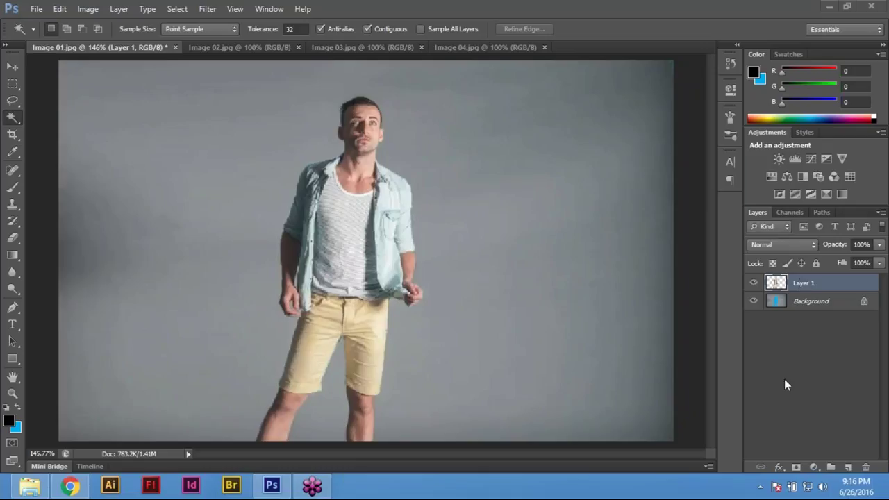
Compare the cutout with and without the Background layer, finishing with Layer 1 hidden and only the Background shown.
{"action": "left_click", "coordinate": [753, 301]}
{"action": "left_click", "coordinate": [754, 302]}
{"action": "left_click", "coordinate": [754, 303]}
{"action": "left_click", "coordinate": [753, 303]}
{"action": "left_click", "coordinate": [753, 303]}
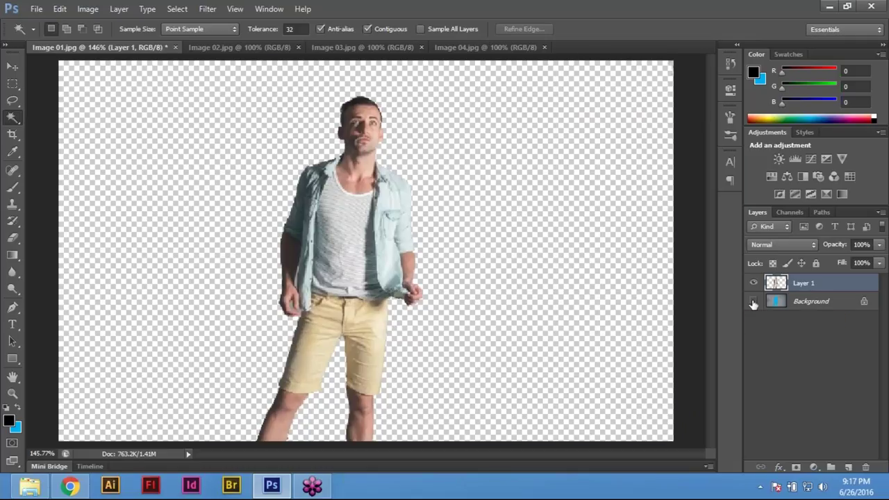
{"action": "left_click", "coordinate": [753, 303]}
{"action": "left_click", "coordinate": [754, 283]}
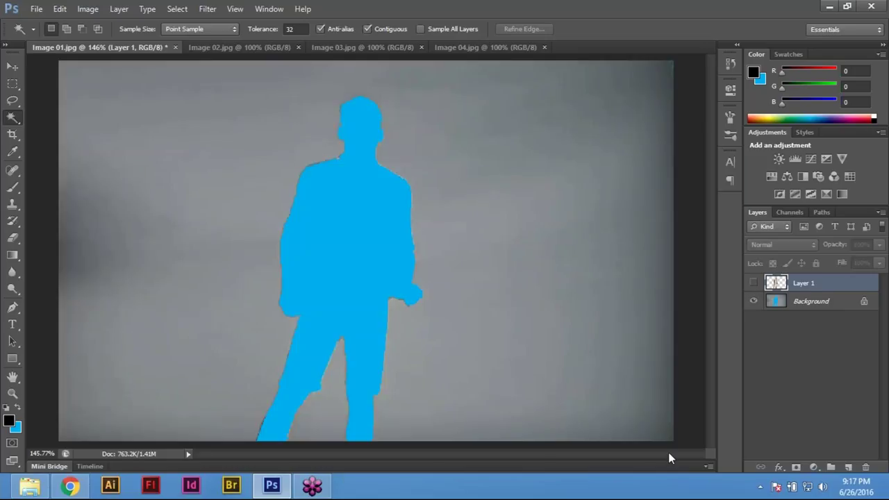
Set the background color to white, with C, M, Y and K all at 0%.
{"action": "left_click", "coordinate": [17, 427]}
{"action": "left_click", "coordinate": [594, 245]}
{"action": "type", "text": "0"}
{"action": "key", "text": "Tab"}
{"action": "key", "text": "Tab"}
{"action": "key", "text": "Tab"}
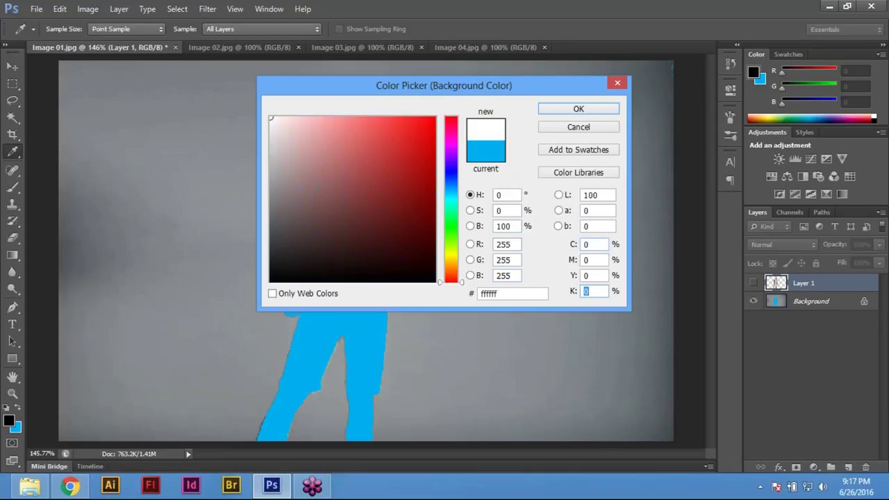
{"action": "key", "text": "Return"}
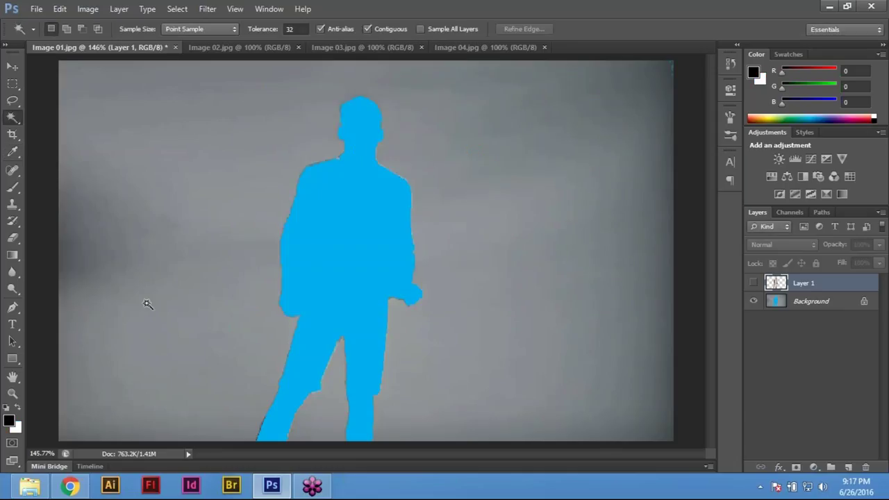
Check the pixel dimensions and resolution of Image 01 and browse the Geting Asset images, leaving the document open.
{"action": "key", "text": "ctrl+alt+i"}
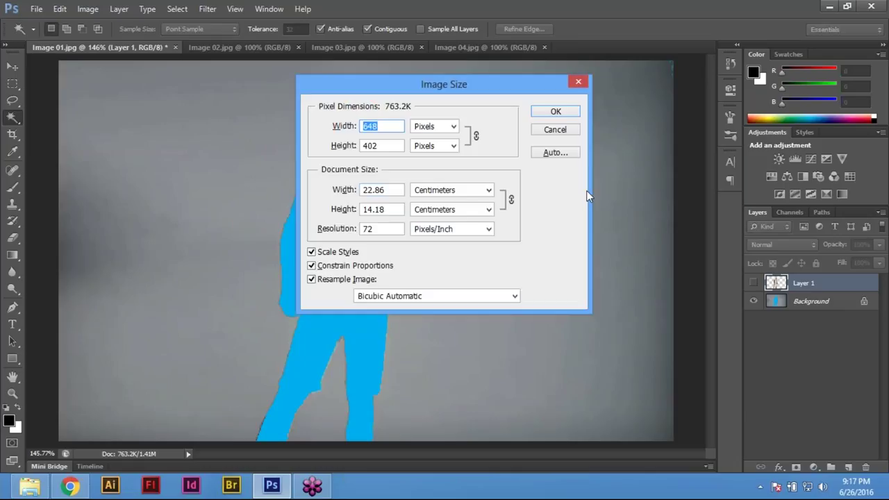
{"action": "left_click", "coordinate": [555, 132]}
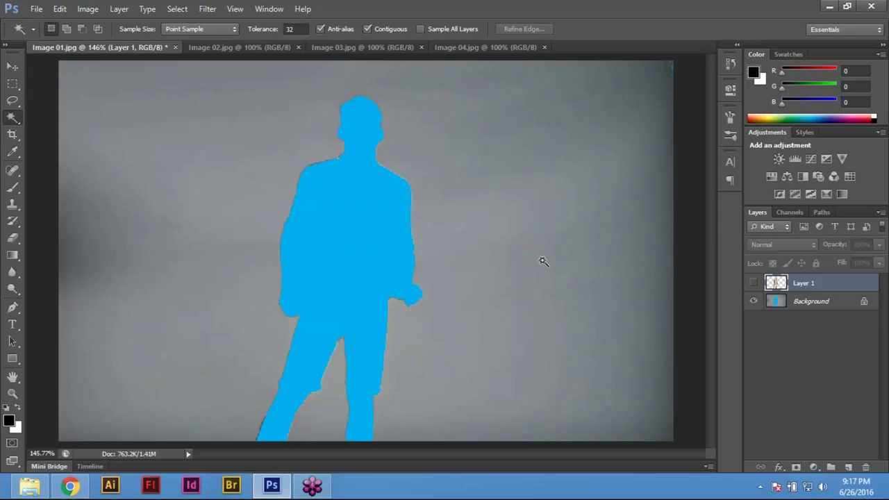
{"action": "key", "text": "ctrl+o"}
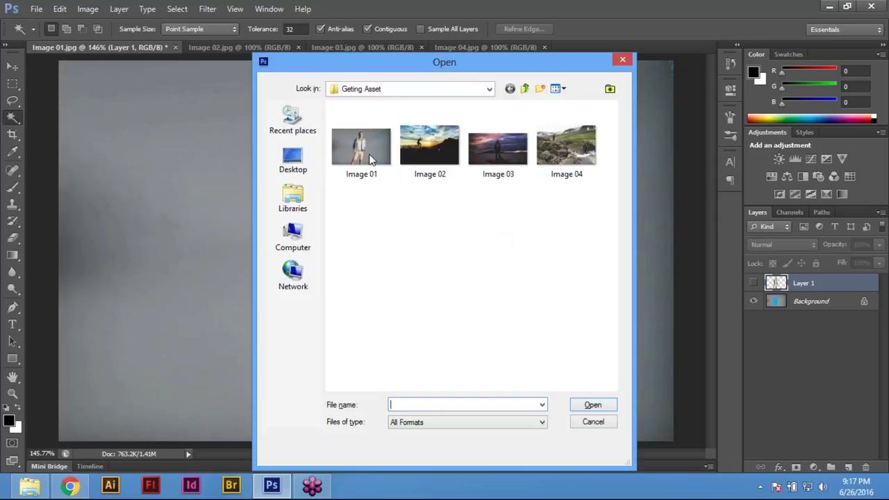
{"action": "key", "text": "Escape"}
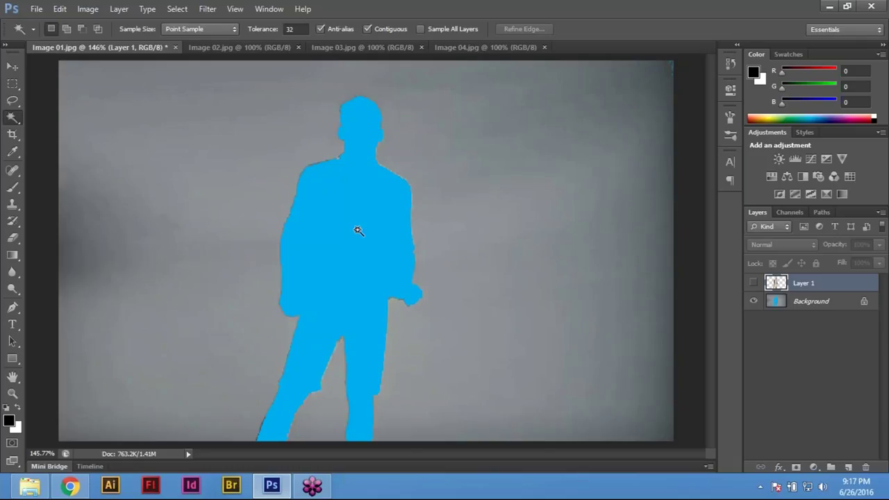
{"action": "key", "text": "ctrl+w"}
{"action": "left_click", "coordinate": [520, 193]}
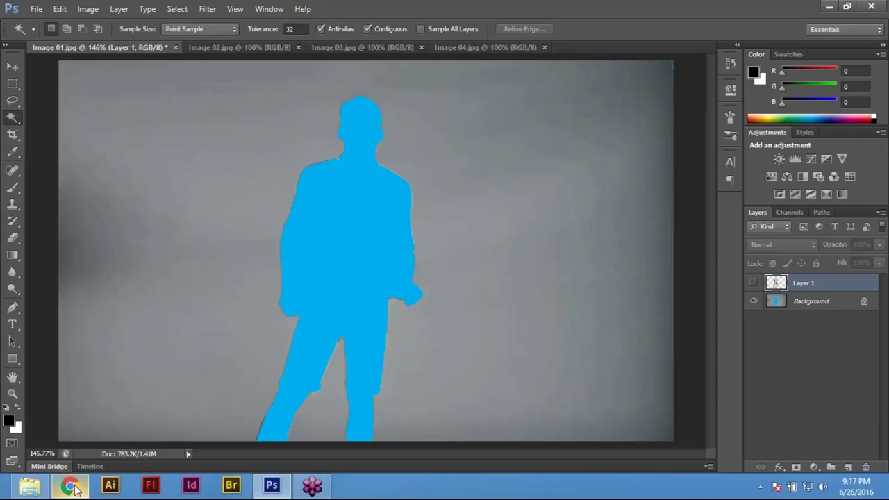
Switch to Chrome, close the composite example tab and bring up image upload for a Google search by image.
{"action": "mouse_move", "coordinate": [74, 487]}
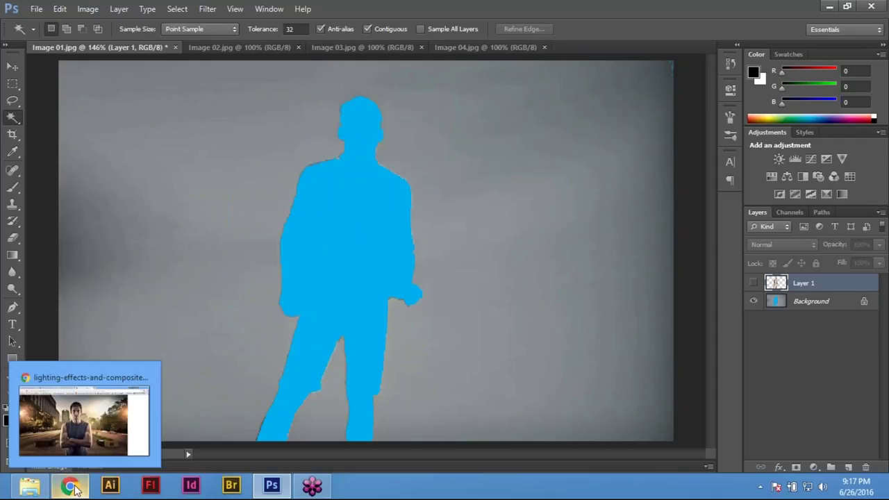
{"action": "left_click", "coordinate": [72, 429]}
{"action": "left_click", "coordinate": [519, 9]}
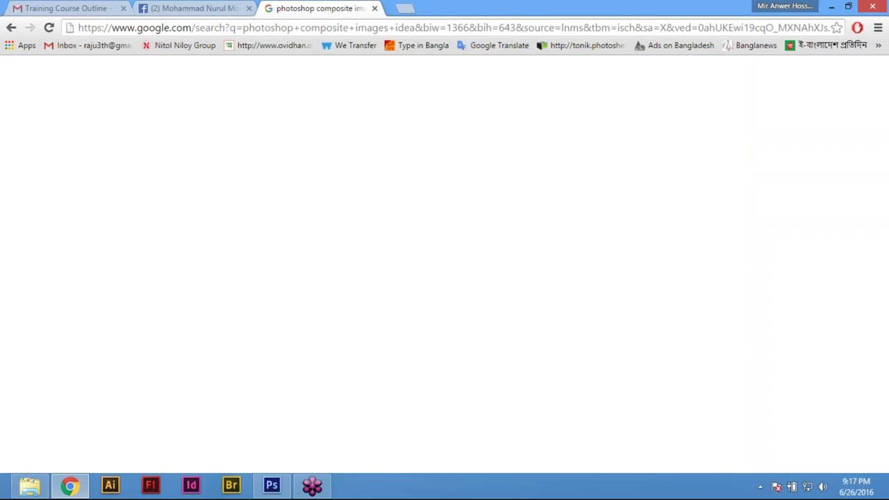
{"action": "left_click", "coordinate": [432, 73]}
{"action": "left_click", "coordinate": [227, 121]}
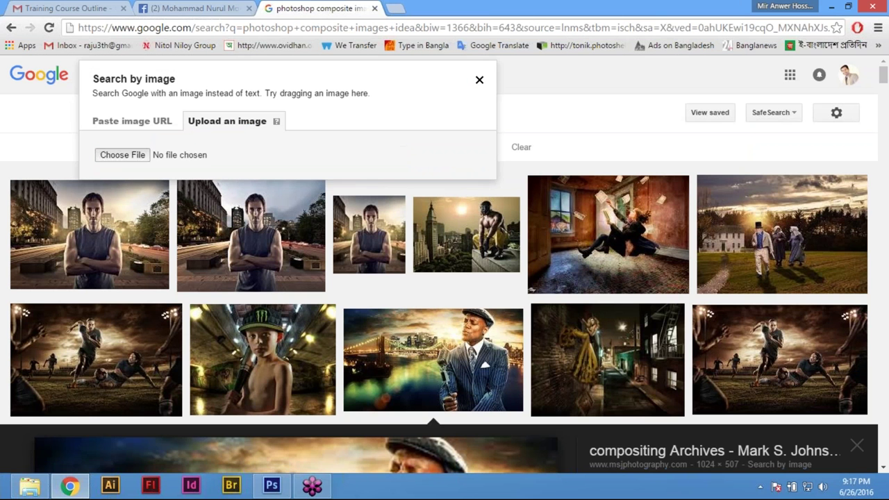
Search Google with Image 01 from the photos > Geting Asset folder and list all sizes of that image.
{"action": "left_click", "coordinate": [122, 155]}
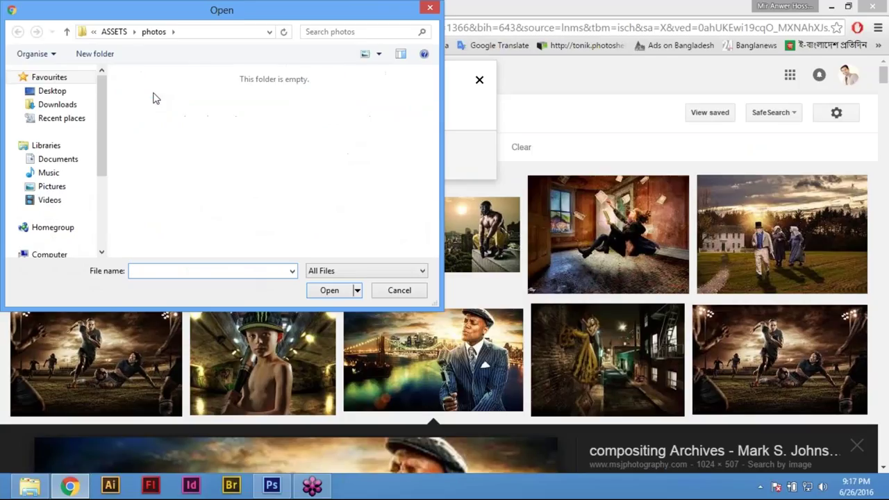
{"action": "left_click", "coordinate": [150, 32]}
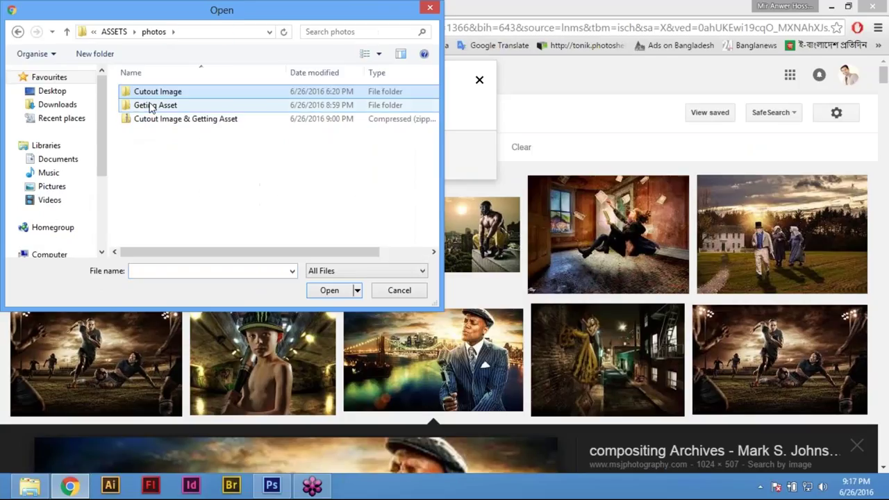
{"action": "double_click", "coordinate": [143, 108]}
{"action": "double_click", "coordinate": [143, 114]}
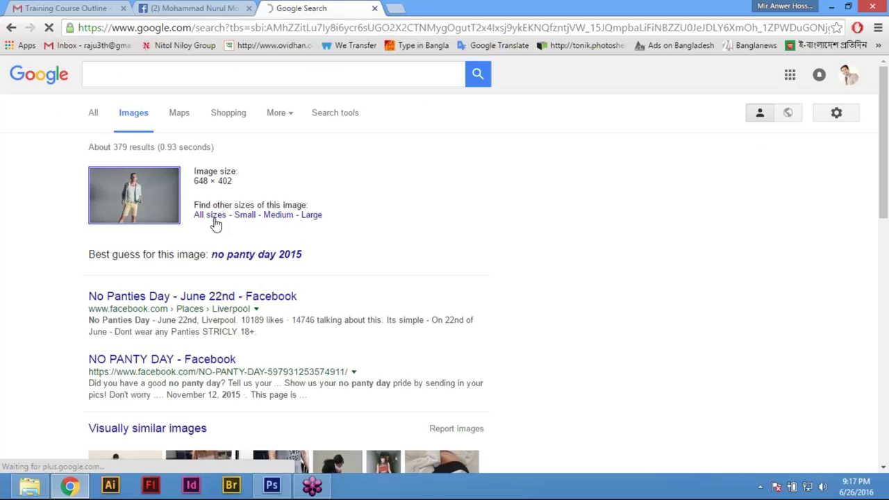
{"action": "left_click", "coordinate": [214, 217]}
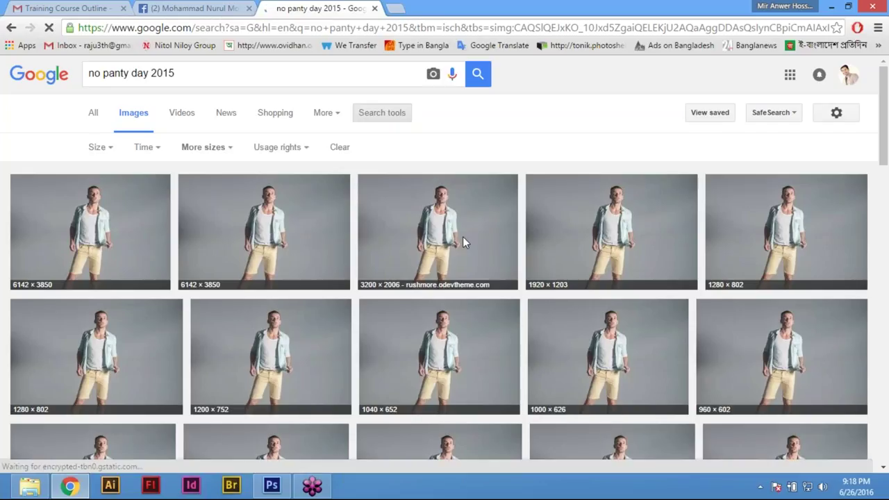
Try to view the 3200 × 2006 version of the man's photo at full size.
{"action": "left_click", "coordinate": [437, 229]}
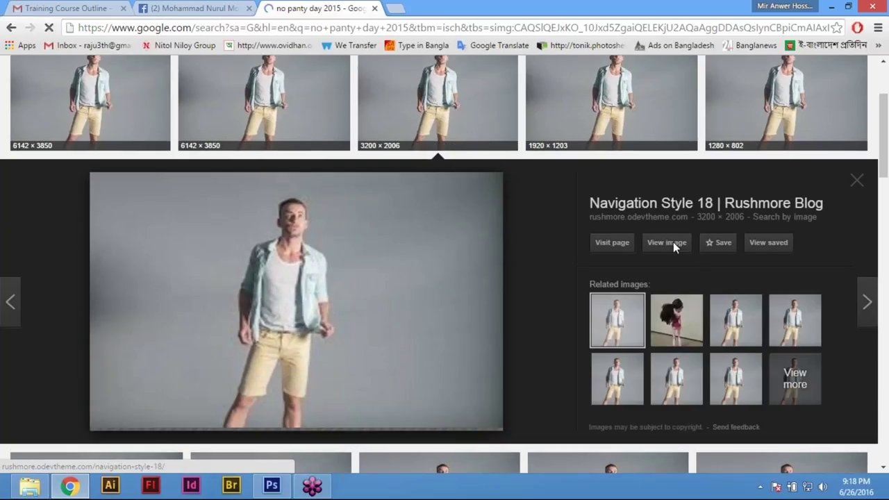
{"action": "left_click", "coordinate": [673, 242]}
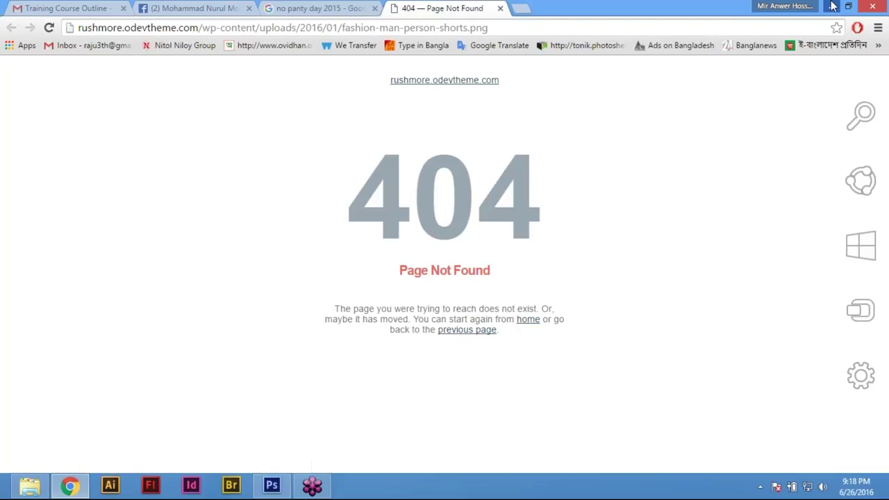
{"action": "left_click", "coordinate": [500, 7]}
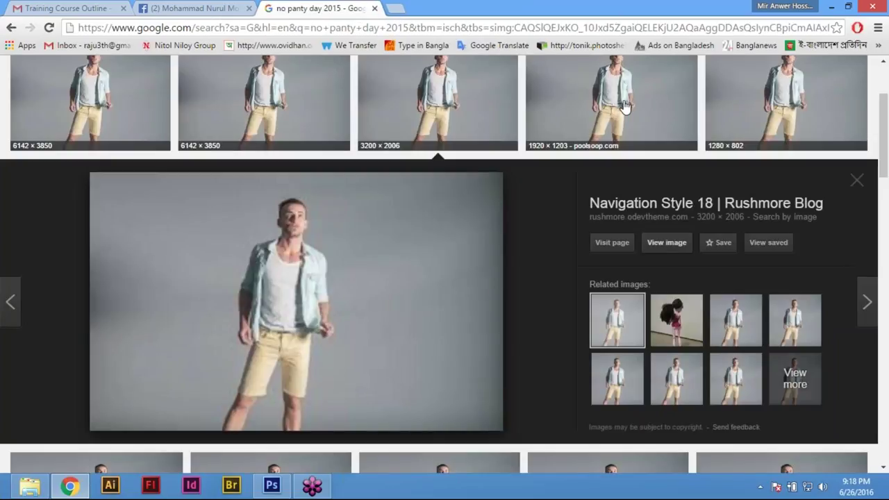
View the 1920 × 1203 version of the man's photo at full size in its own tab.
{"action": "left_click", "coordinate": [625, 106]}
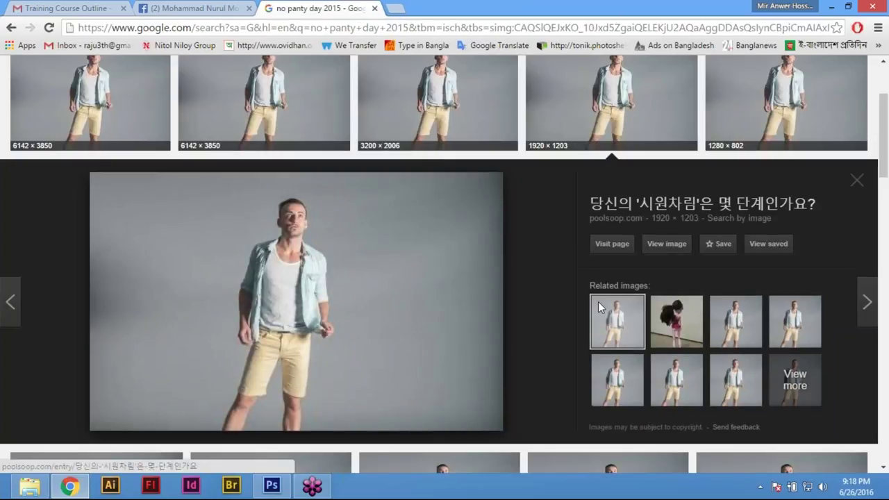
{"action": "left_click", "coordinate": [645, 236]}
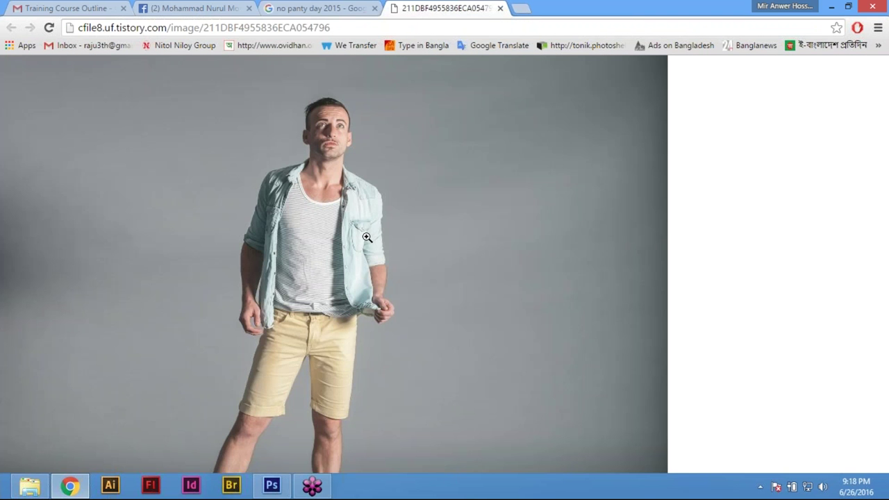
{"action": "left_click", "coordinate": [367, 237]}
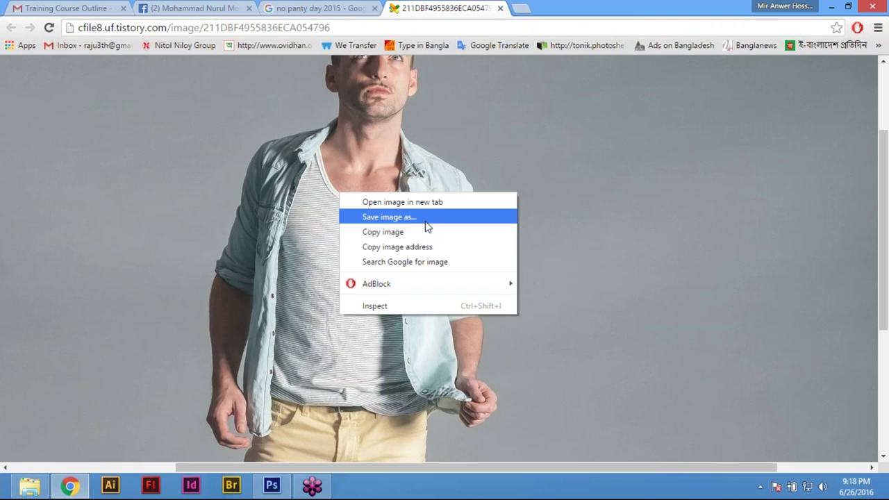
Save the full-size photo as a JPEG in ASSETS > photos > Geting Asset, replacing the existing Image 01 file.
{"action": "key", "text": "ctrl+s"}
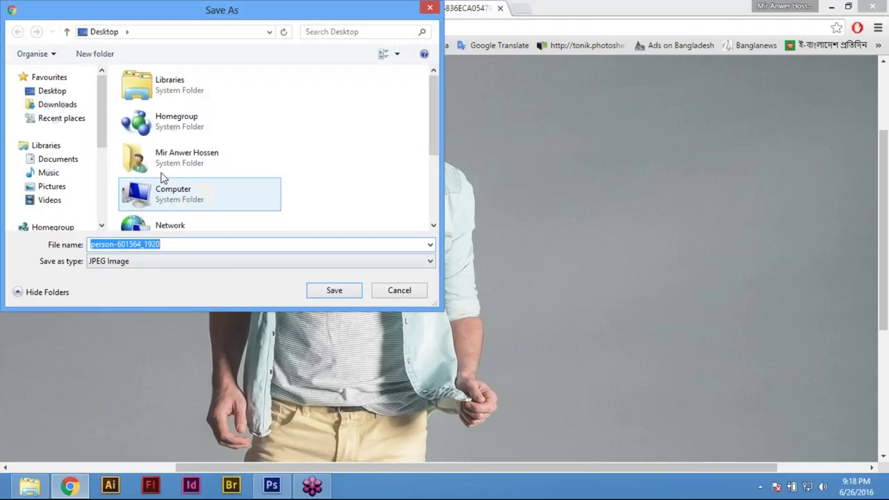
{"action": "left_click_drag", "start_coordinate": [434, 105], "coordinate": [435, 187]}
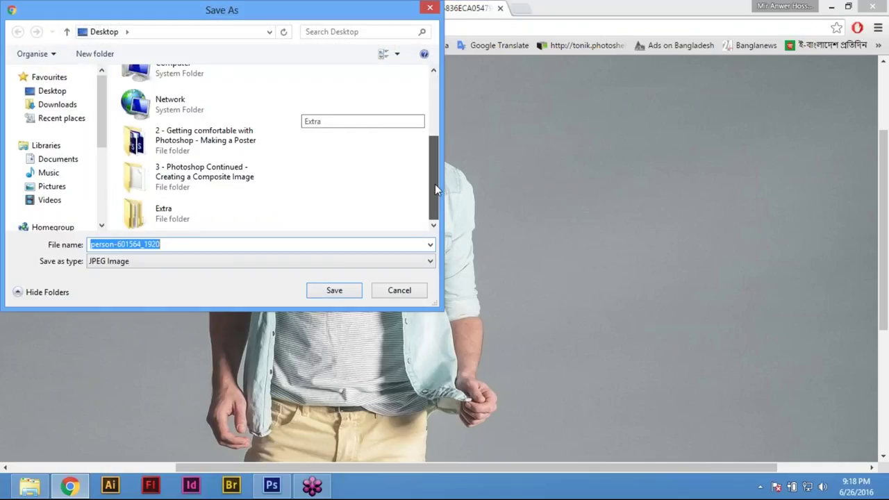
{"action": "double_click", "coordinate": [206, 174]}
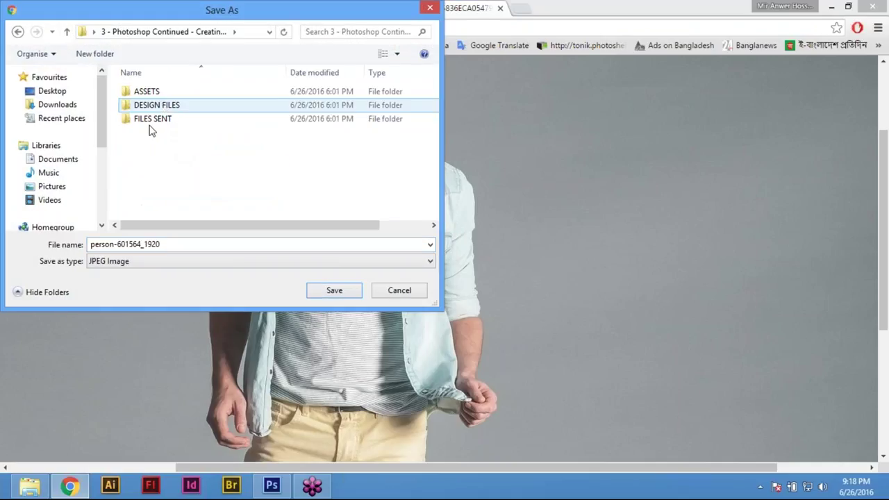
{"action": "left_click", "coordinate": [154, 93]}
{"action": "double_click", "coordinate": [154, 93]}
{"action": "double_click", "coordinate": [159, 139]}
{"action": "left_click", "coordinate": [171, 96]}
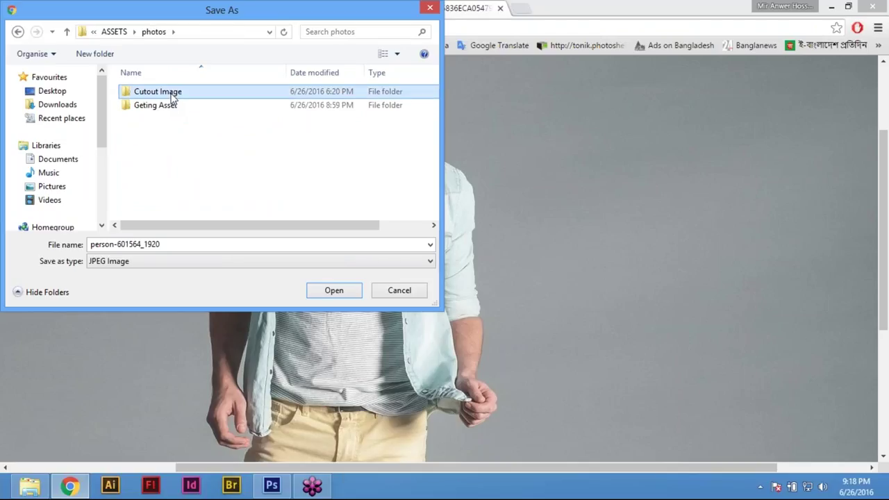
{"action": "left_click", "coordinate": [161, 105]}
{"action": "double_click", "coordinate": [165, 107]}
{"action": "left_click", "coordinate": [159, 90]}
{"action": "left_click", "coordinate": [334, 291]}
{"action": "left_click", "coordinate": [478, 247]}
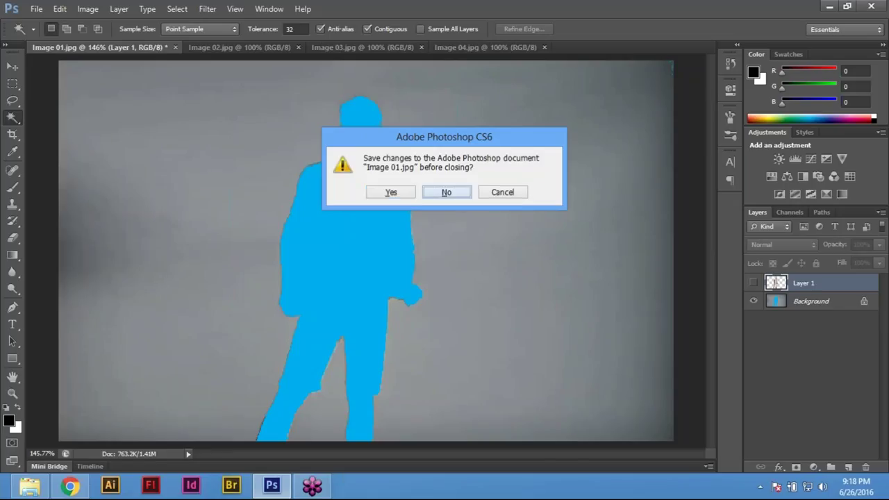
In Photoshop, close the old Image 01.jpg without saving and open the replaced Image 01 from Geting Asset.
{"action": "left_click", "coordinate": [447, 192]}
{"action": "key", "text": "ctrl+o"}
{"action": "double_click", "coordinate": [359, 144]}
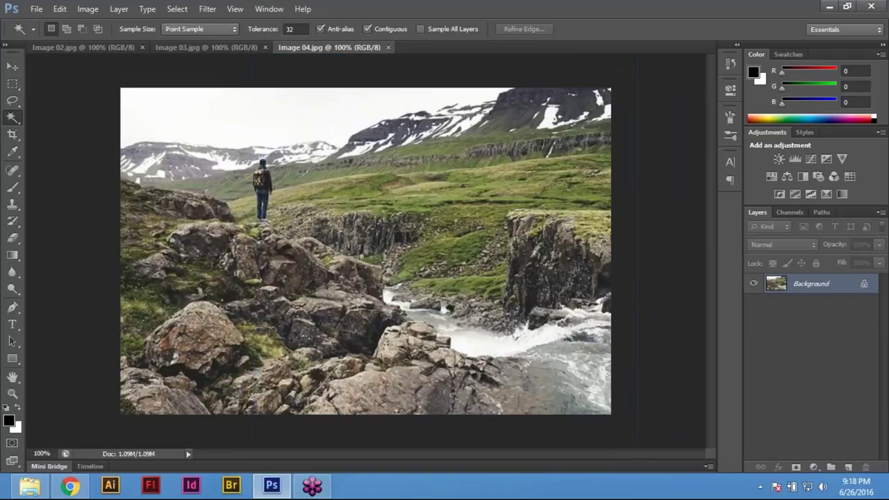
Select the whole grey backdrop with the Magic Wand at tolerance 32, adding both darker side areas and the gap between the man's legs.
{"action": "key", "text": "ctrl+plus"}
{"action": "key", "text": "ctrl+plus"}
{"action": "key", "text": "ctrl+plus"}
{"action": "key", "text": "ctrl+plus"}
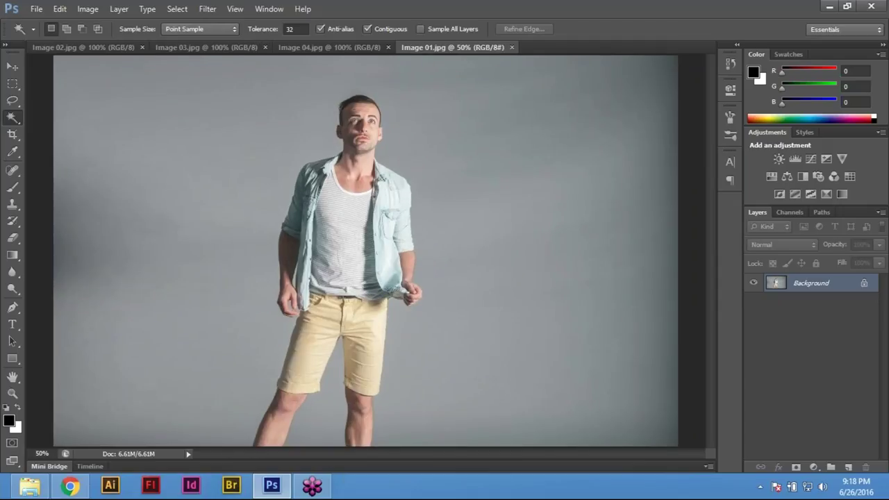
{"action": "key", "text": "ctrl+minus"}
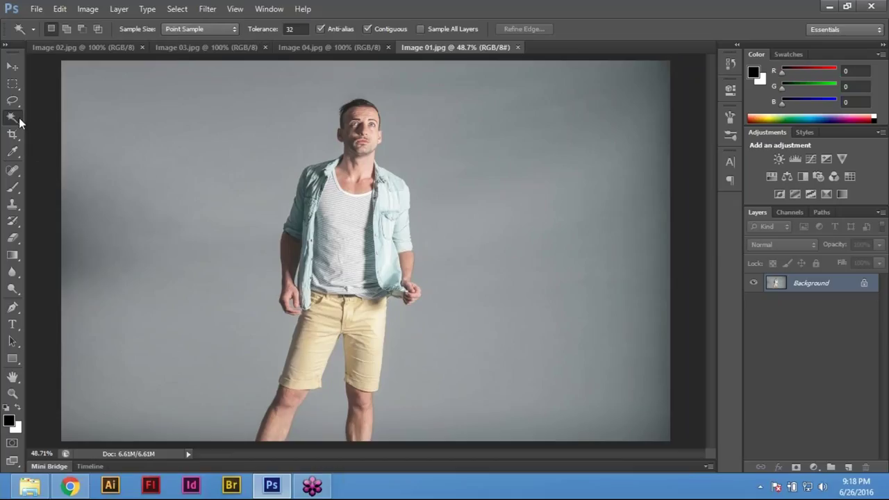
{"action": "left_click", "coordinate": [207, 182]}
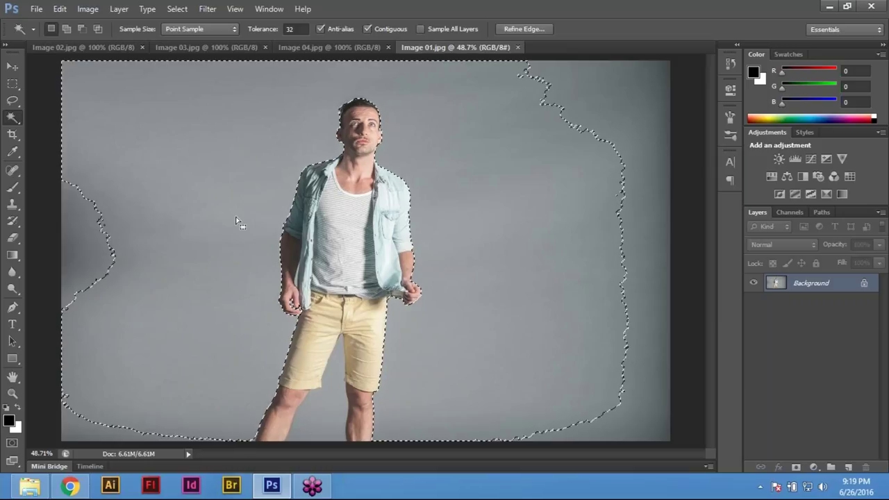
{"action": "left_click", "coordinate": [80, 364], "text": "shift"}
{"action": "left_click", "coordinate": [70, 262], "text": "shift"}
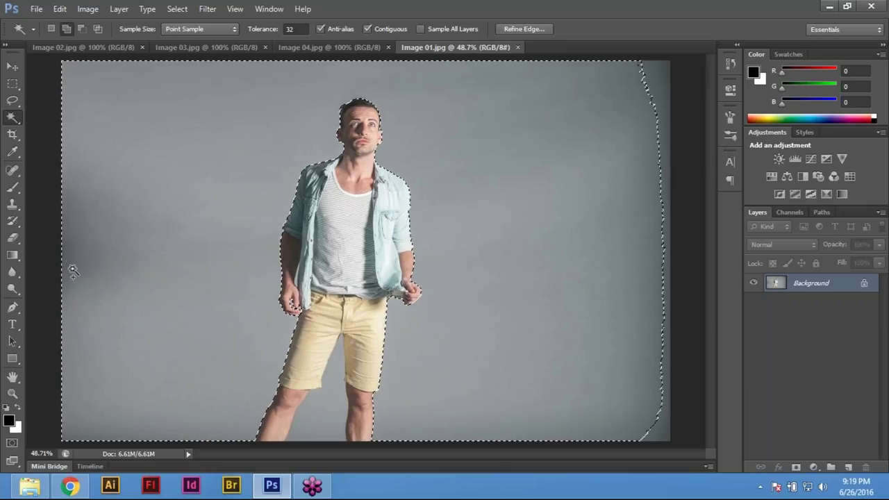
{"action": "left_click", "coordinate": [660, 80], "text": "shift"}
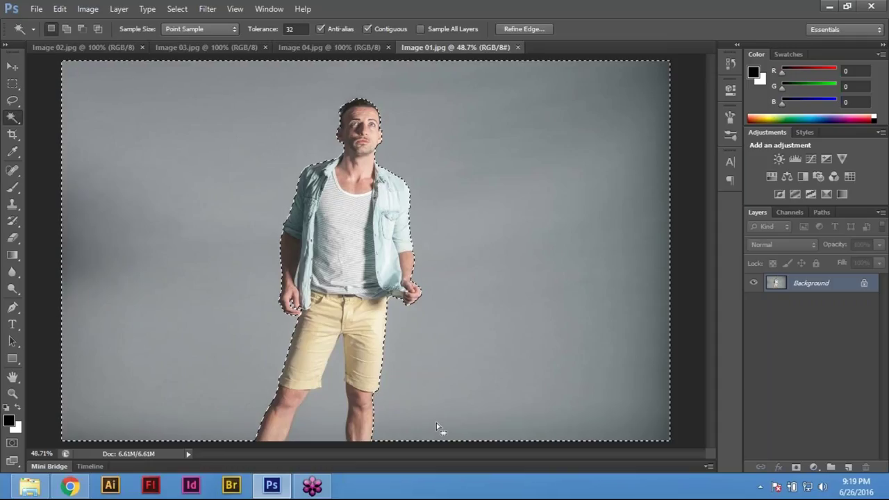
{"action": "left_click", "coordinate": [331, 401], "text": "shift"}
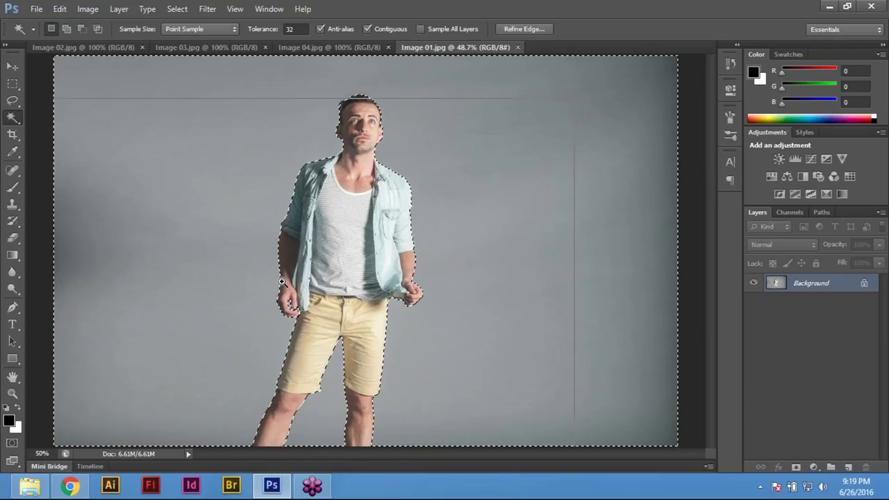
Examine the selection outline up close around both of the man's hands and forearms.
{"action": "scroll", "coordinate": [281, 281], "scroll_direction": "up", "scroll_amount": 1}
{"action": "scroll", "coordinate": [281, 281], "scroll_direction": "up", "scroll_amount": 3}
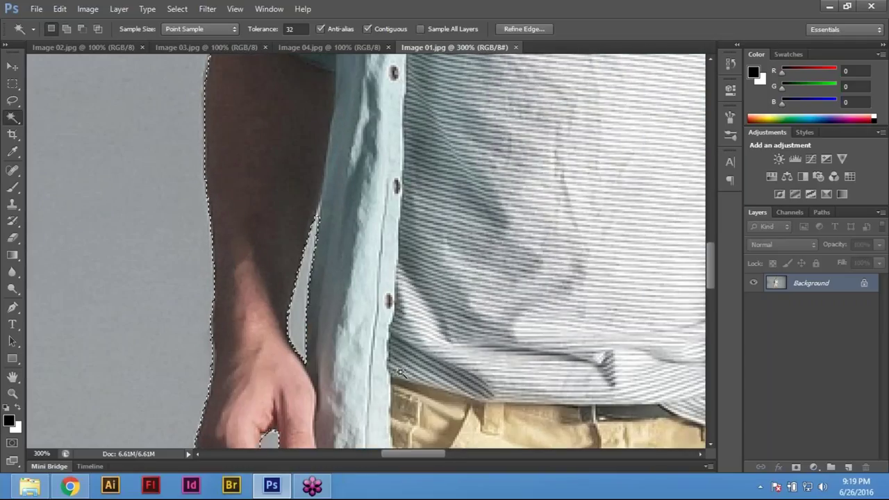
{"action": "left_click_drag", "start_coordinate": [534, 331], "coordinate": [164, 377]}
{"action": "left_click_drag", "start_coordinate": [496, 333], "coordinate": [496, 187]}
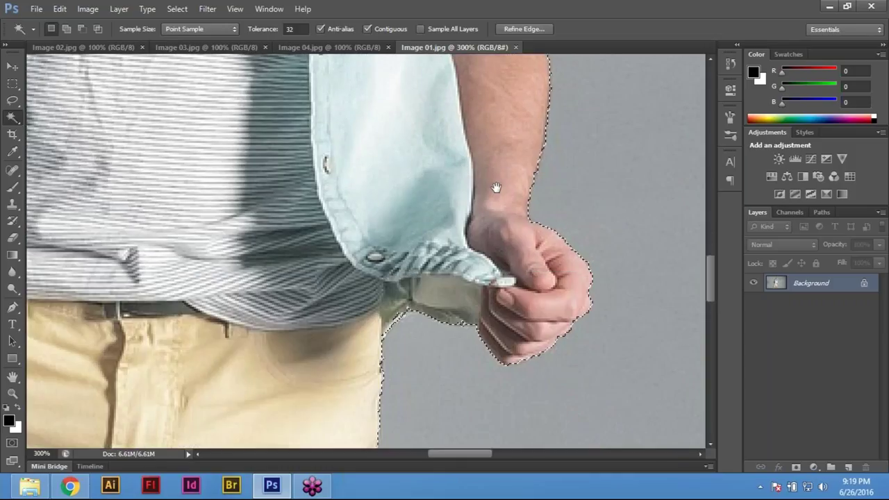
{"action": "key", "text": "ctrl+0"}
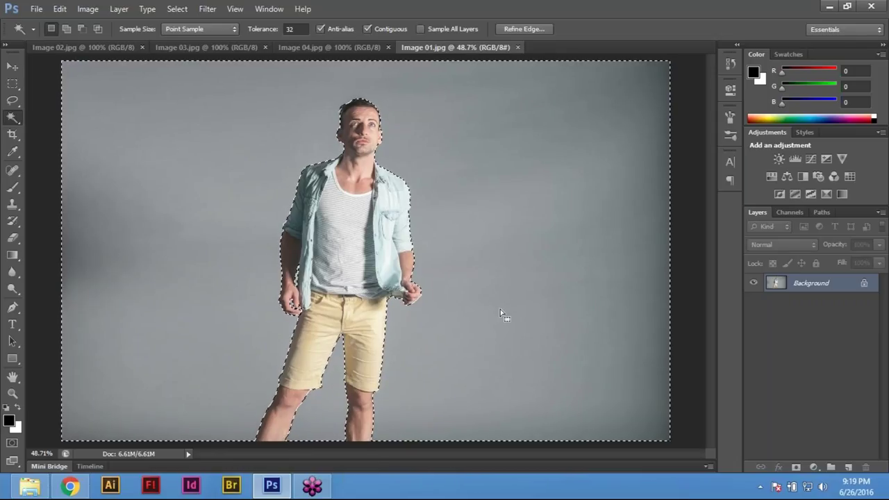
Check the selection in Refine Edge's black-and-white view and accept it without adjustments, output to Selection.
{"action": "left_click", "coordinate": [177, 9]}
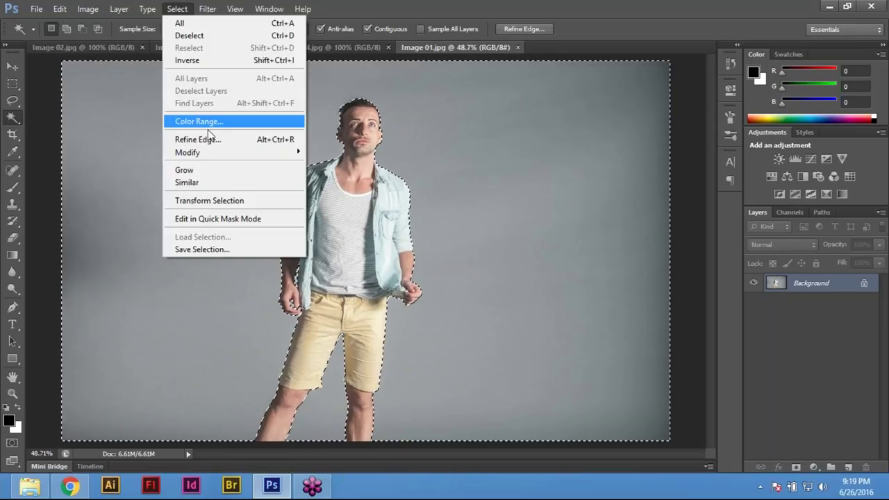
{"action": "key", "text": "Escape"}
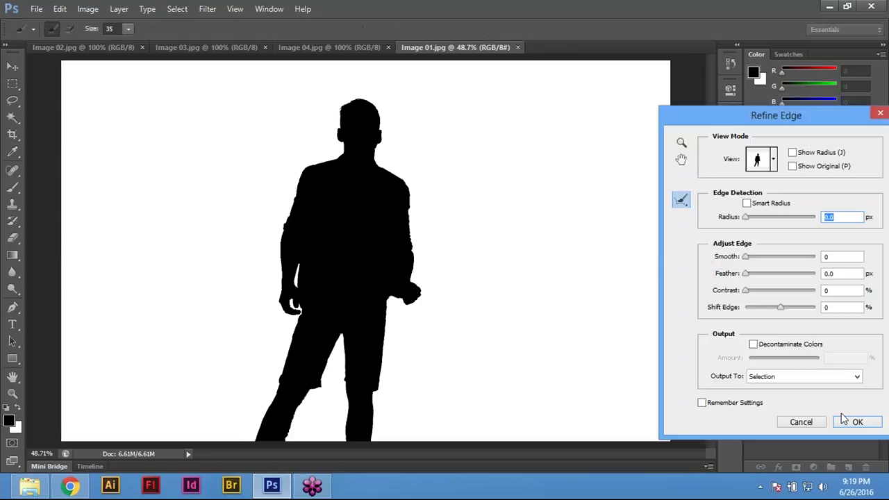
{"action": "left_click", "coordinate": [858, 421]}
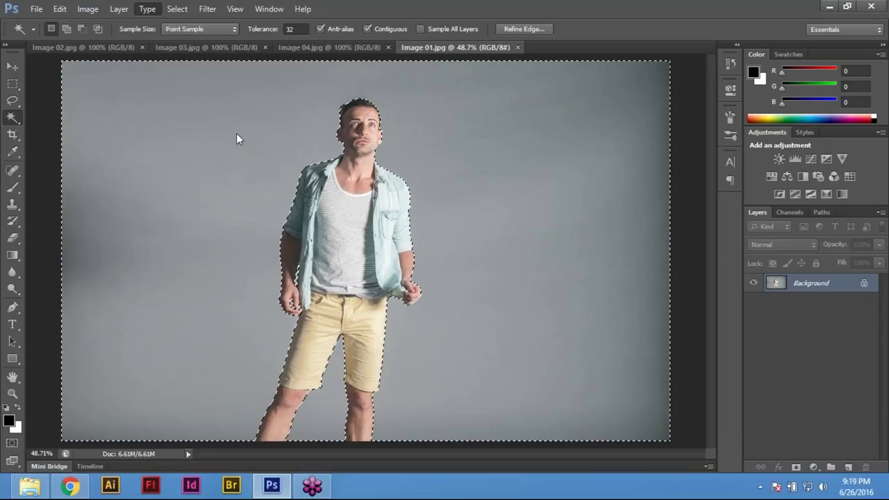
Invert the selection to the man, copy him to a new layer and hide the Background layer.
{"action": "left_click", "coordinate": [176, 9]}
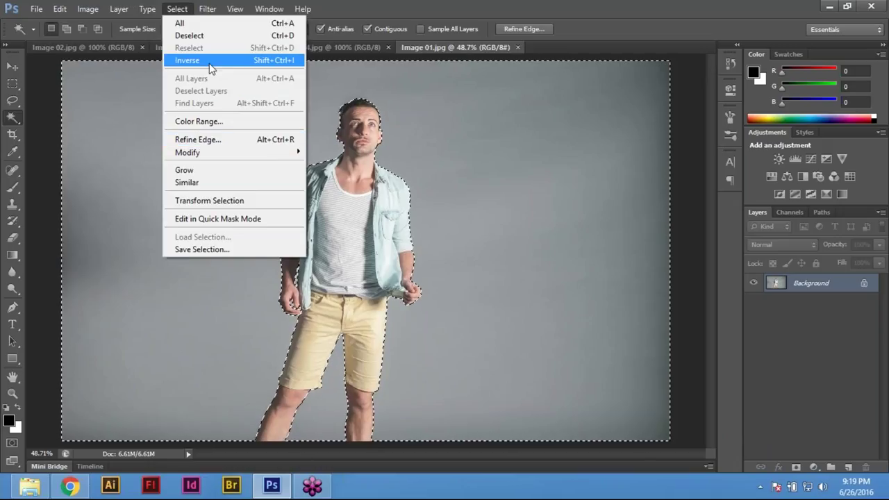
{"action": "left_click", "coordinate": [210, 61]}
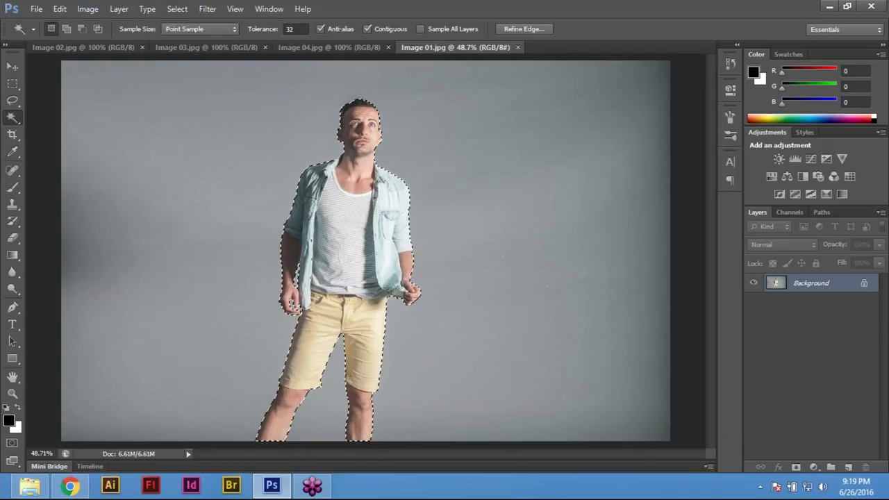
{"action": "key", "text": "ctrl+j"}
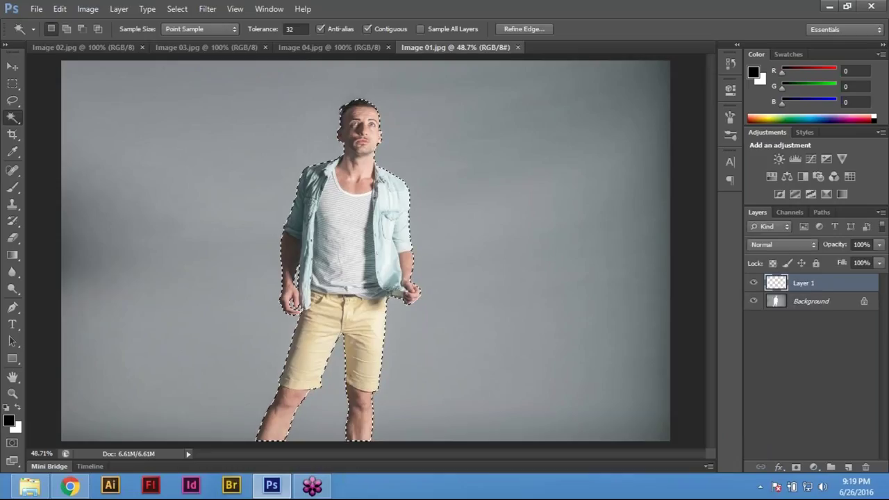
{"action": "left_click", "coordinate": [754, 299]}
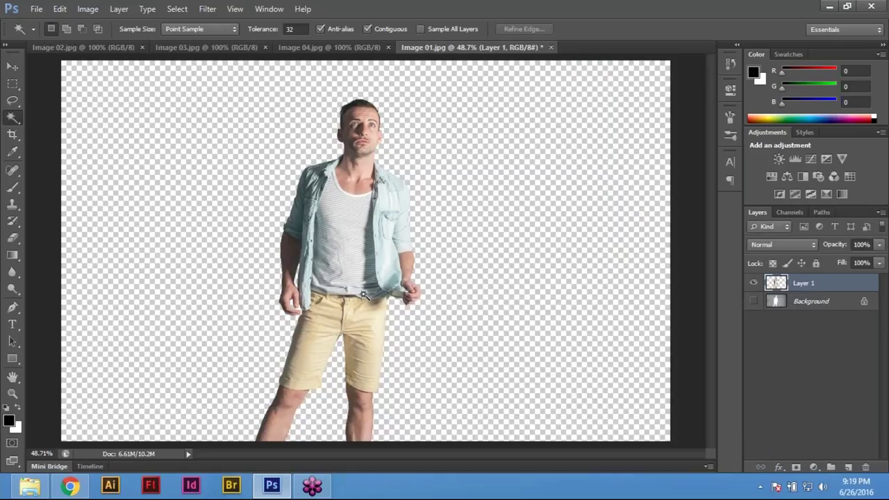
Examine the cutout's edges around the man's shoulders, face and hair up close, ending on a view of the whole image.
{"action": "left_click", "coordinate": [358, 180], "text": "ctrl"}
{"action": "left_click", "coordinate": [358, 180], "text": "ctrl"}
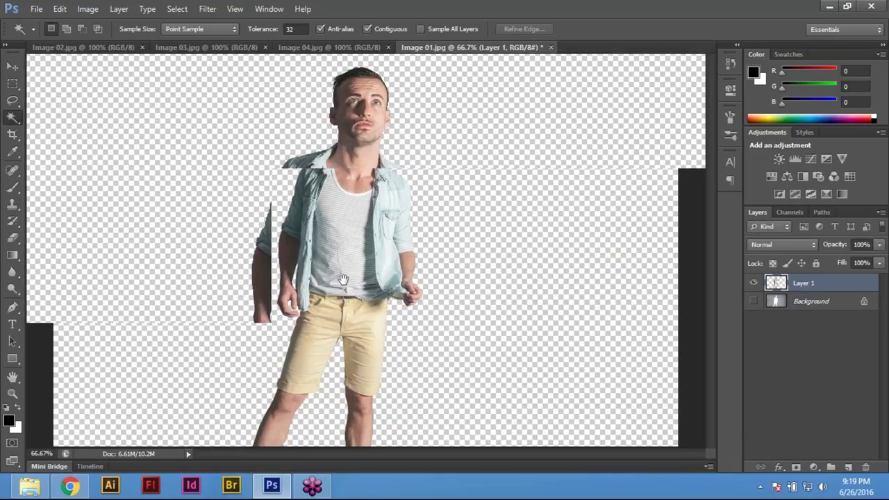
{"action": "left_click", "coordinate": [358, 208], "text": "ctrl"}
{"action": "left_click", "coordinate": [384, 322], "text": "ctrl"}
{"action": "left_click_drag", "start_coordinate": [384, 321], "coordinate": [455, 251]}
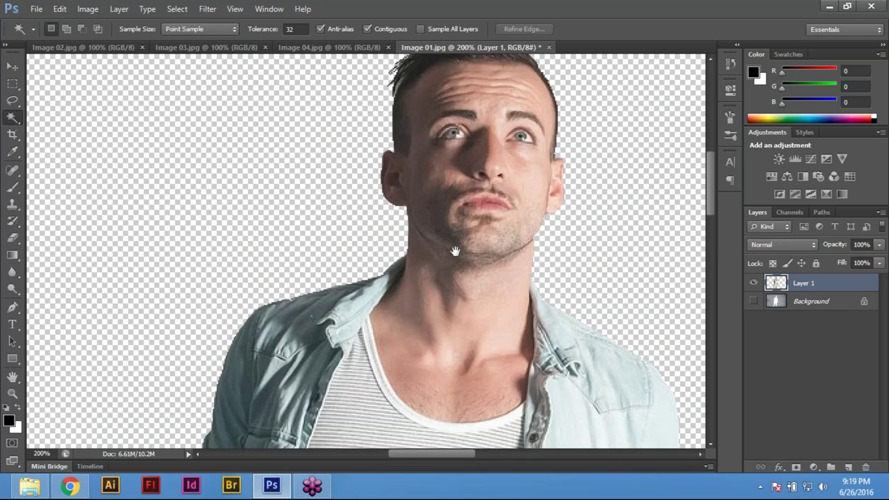
{"action": "left_click", "coordinate": [455, 251], "text": "ctrl"}
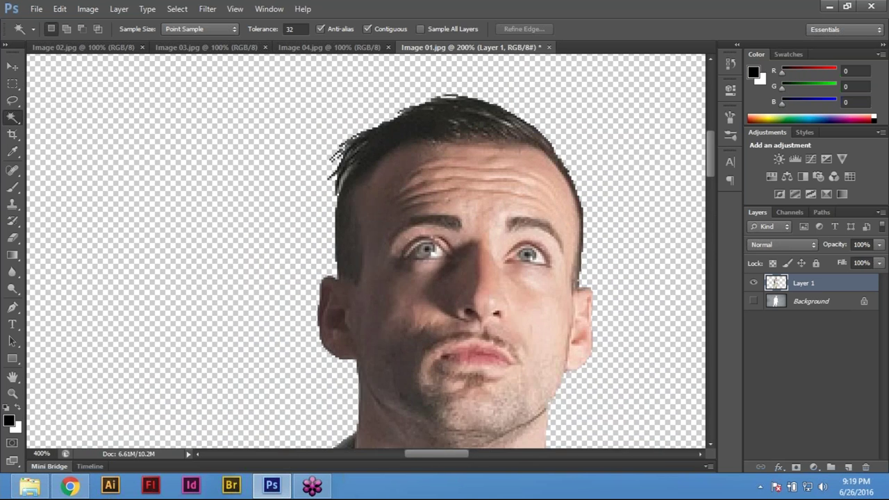
{"action": "left_click", "coordinate": [410, 97], "text": "ctrl"}
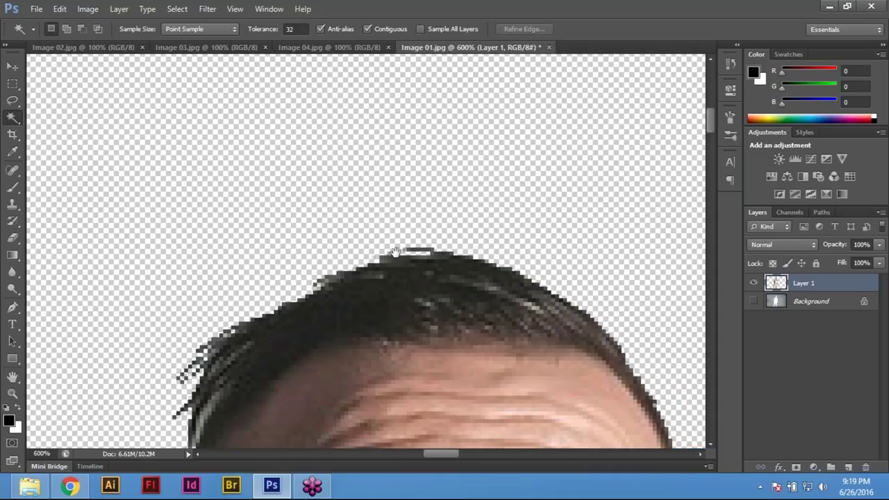
{"action": "key", "text": "ctrl+0"}
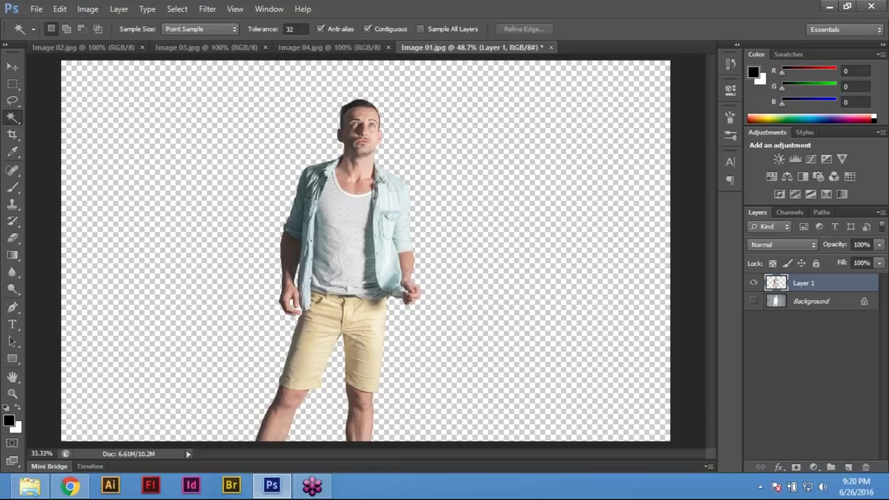
{"action": "key", "text": "ctrl+minus"}
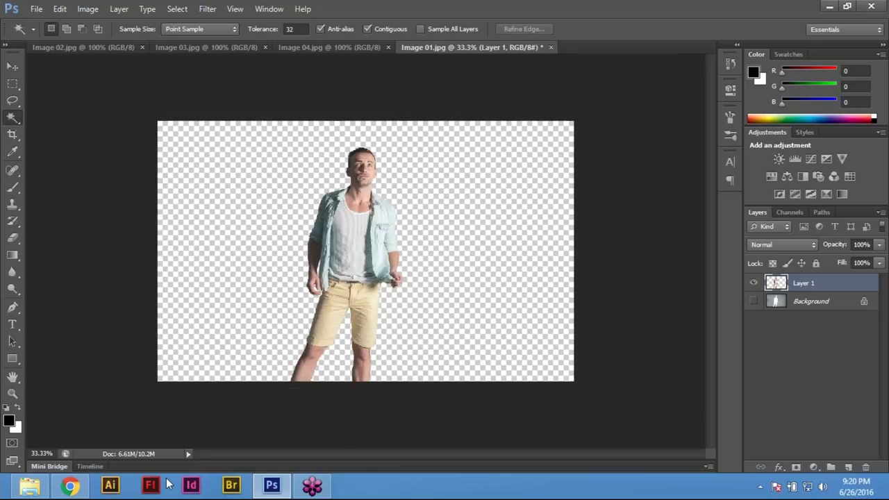
In Chrome, close the full-size photo's tab and search Google Images for "Roads View".
{"action": "left_click", "coordinate": [78, 487]}
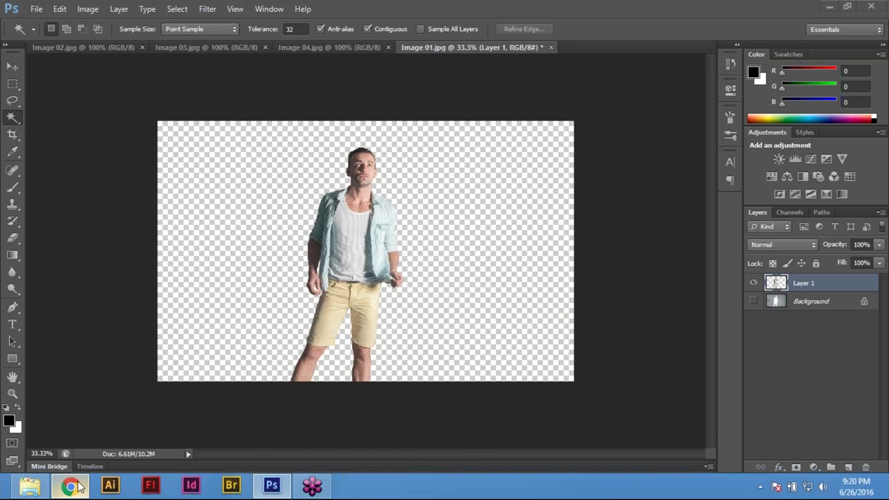
{"action": "scroll", "coordinate": [438, 125], "scroll_direction": "up", "scroll_amount": 3}
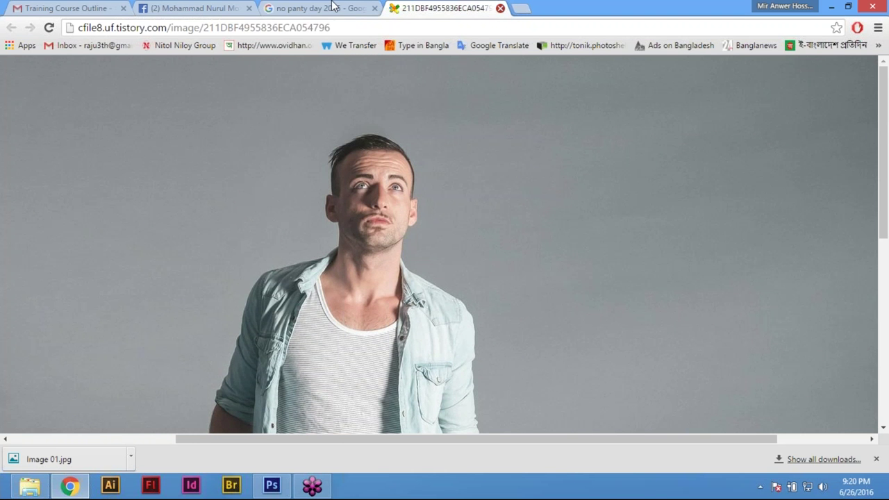
{"action": "key", "text": "ctrl+w"}
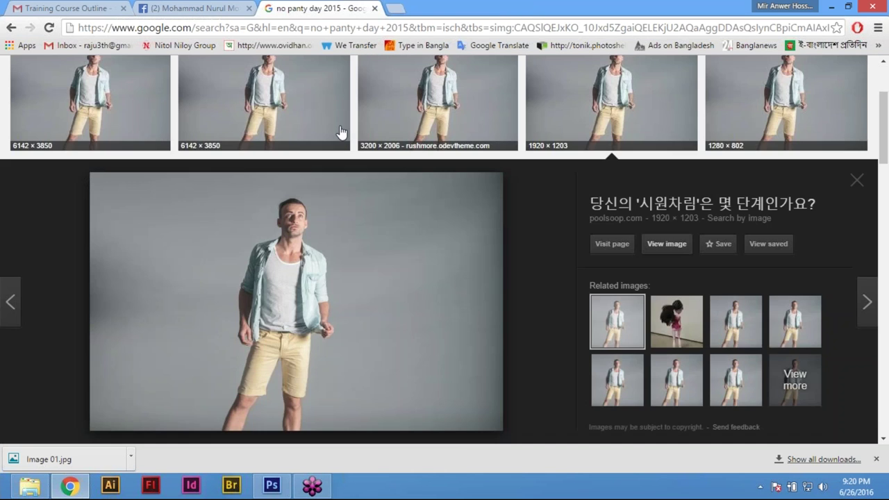
{"action": "scroll", "coordinate": [341, 132], "scroll_direction": "up", "scroll_amount": 3}
{"action": "triple_click", "coordinate": [198, 69]}
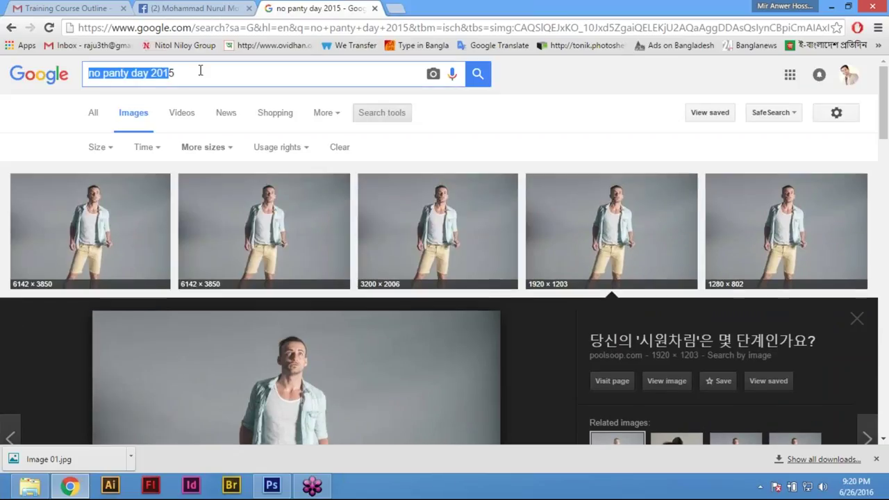
{"action": "type", "text": "Roads View"}
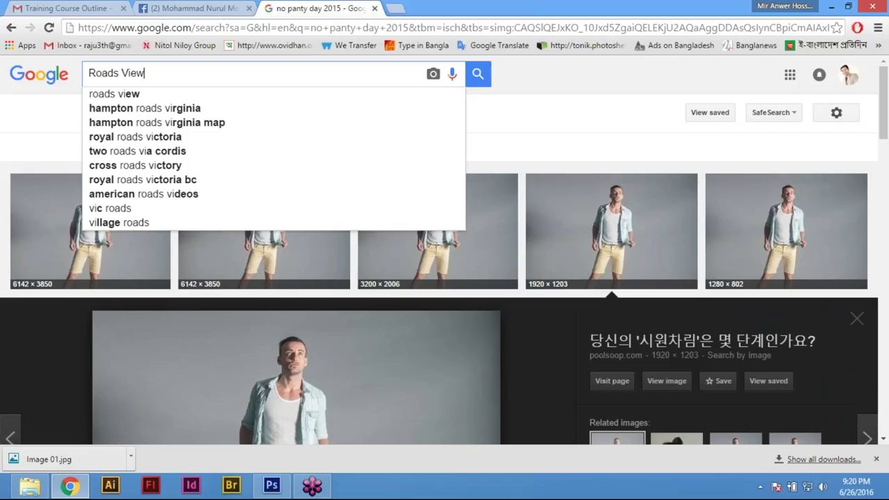
{"action": "key", "text": "Return"}
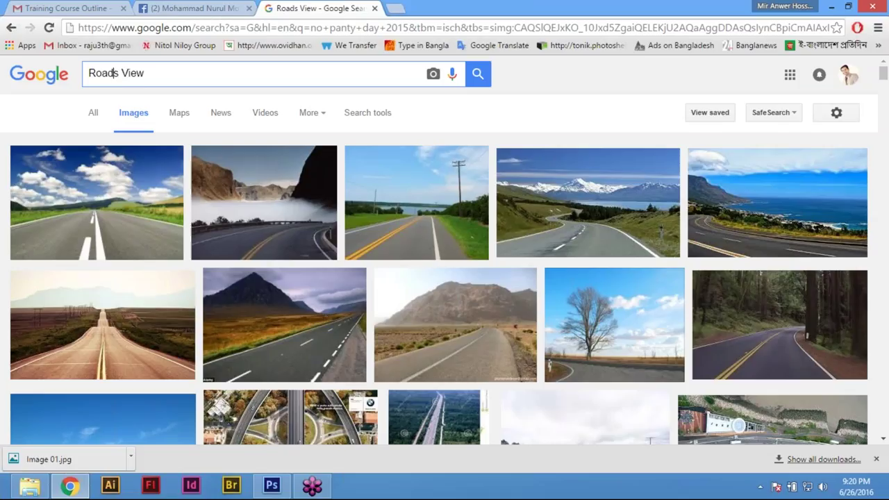
Replace the image search with the suggested query "city view".
{"action": "left_click_drag", "start_coordinate": [89, 73], "coordinate": [144, 73]}
{"action": "type", "text": "Cit"}
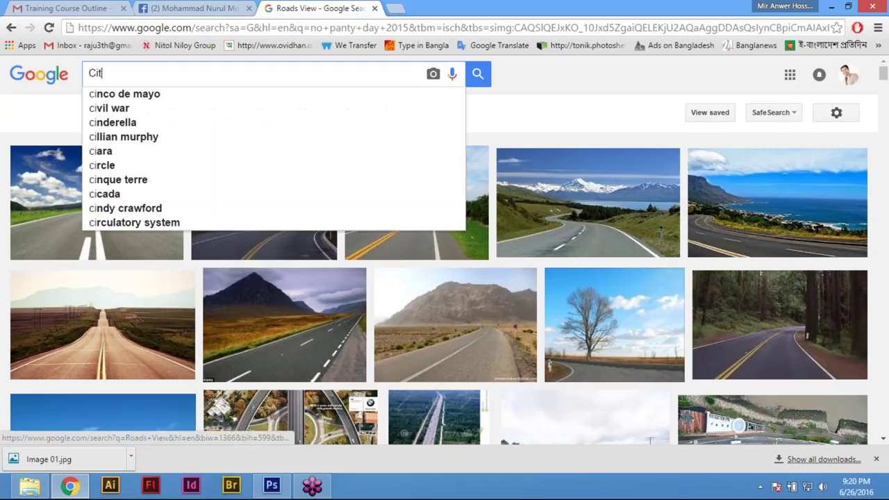
{"action": "type", "text": "y vi"}
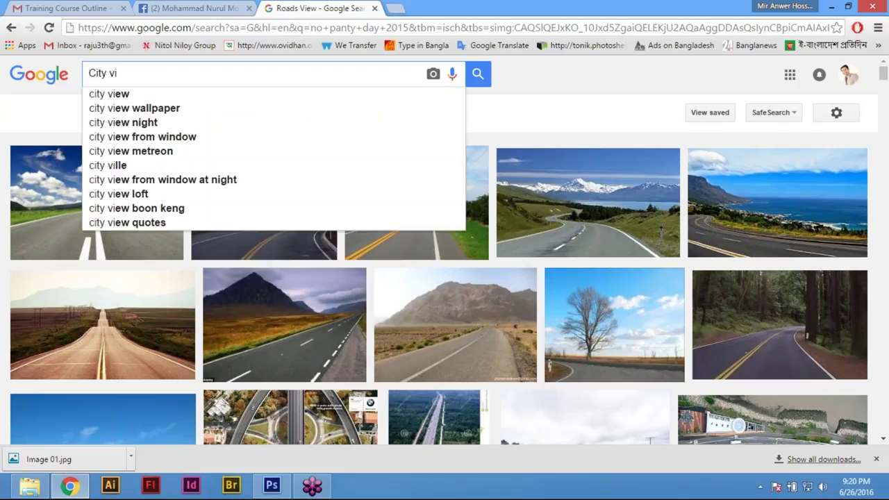
{"action": "key", "text": "Down"}
{"action": "key", "text": "Return"}
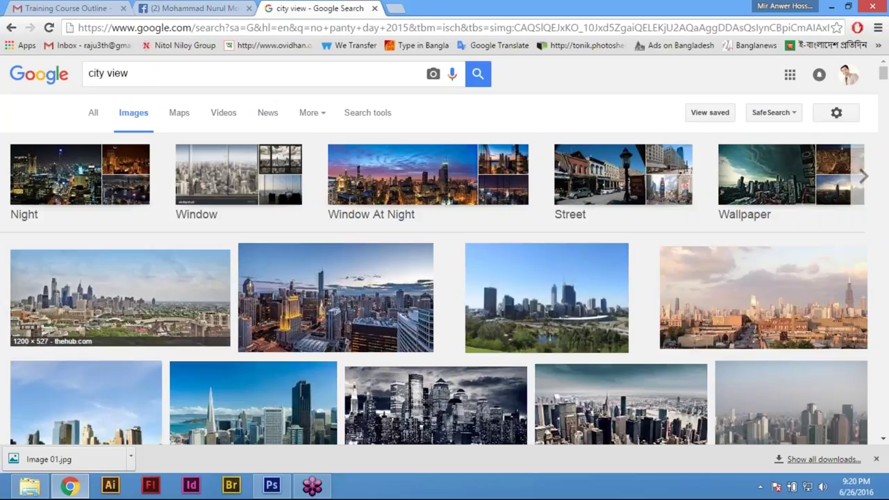
Browse the city view results and open the preview of the blue-sky skyline photo with a wide road in front.
{"action": "scroll", "coordinate": [239, 343], "scroll_direction": "down", "scroll_amount": 1}
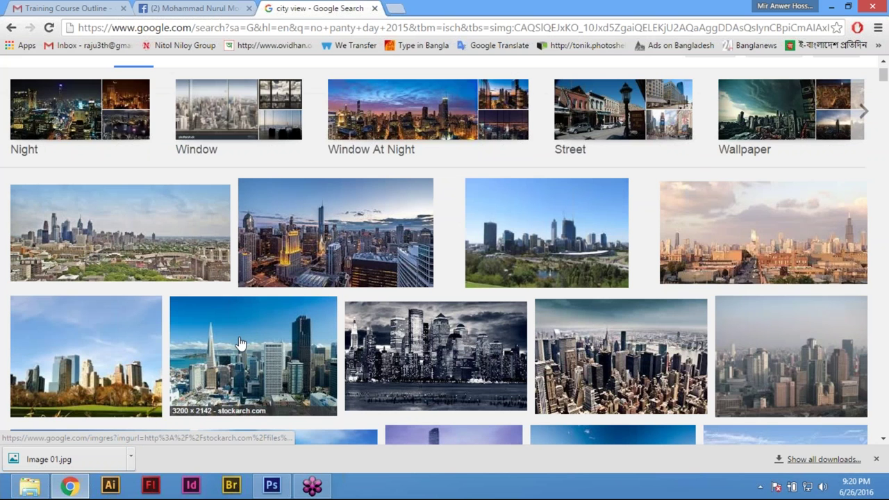
{"action": "scroll", "coordinate": [239, 343], "scroll_direction": "down", "scroll_amount": 1}
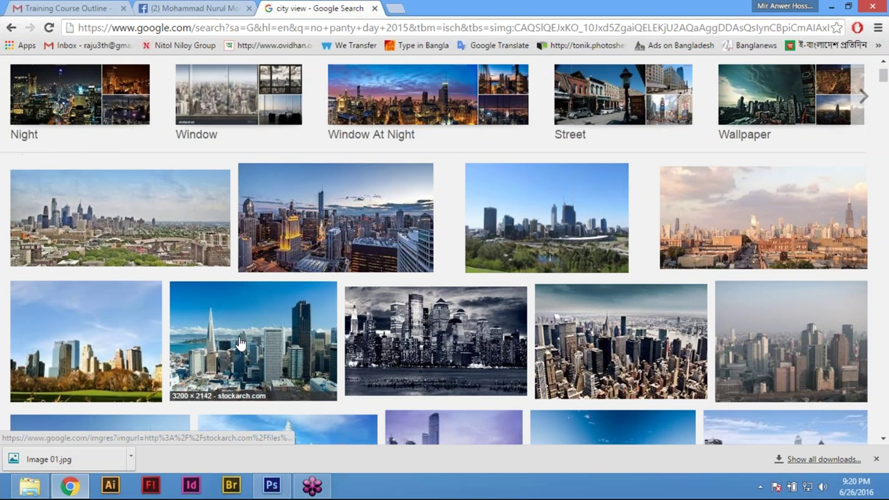
{"action": "scroll", "coordinate": [240, 343], "scroll_direction": "down", "scroll_amount": 1}
{"action": "scroll", "coordinate": [307, 334], "scroll_direction": "down", "scroll_amount": 1}
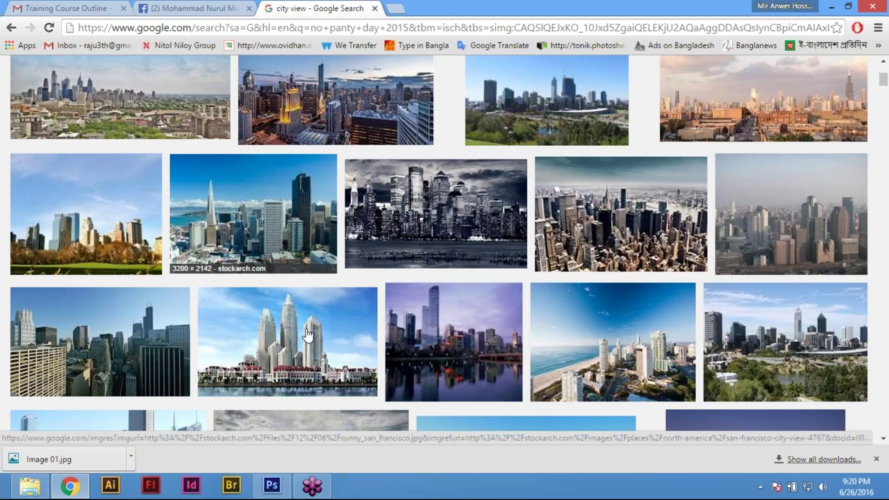
{"action": "scroll", "coordinate": [307, 334], "scroll_direction": "down", "scroll_amount": 1}
{"action": "scroll", "coordinate": [307, 334], "scroll_direction": "down", "scroll_amount": 2}
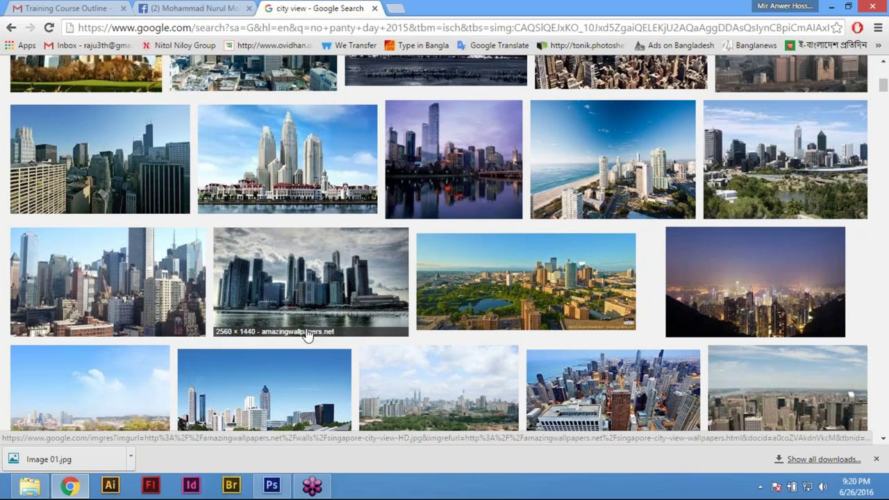
{"action": "scroll", "coordinate": [308, 334], "scroll_direction": "down", "scroll_amount": 1}
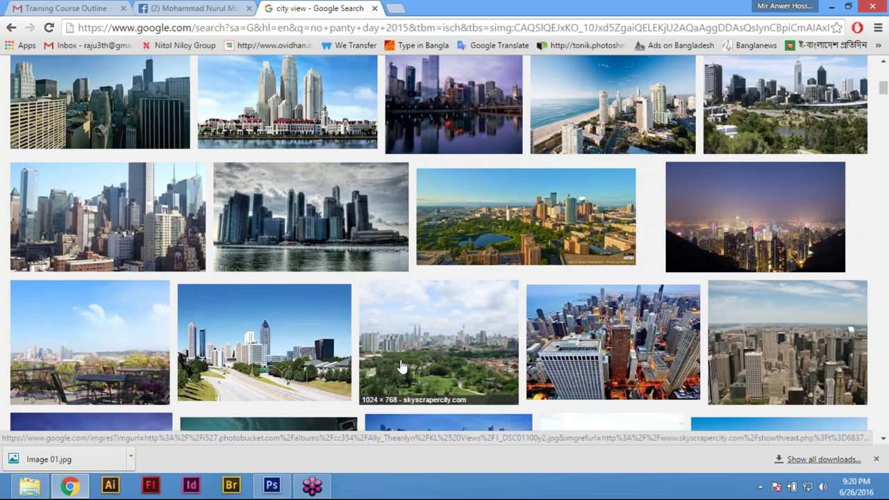
{"action": "scroll", "coordinate": [289, 303], "scroll_direction": "down", "scroll_amount": 1}
{"action": "left_click", "coordinate": [290, 303]}
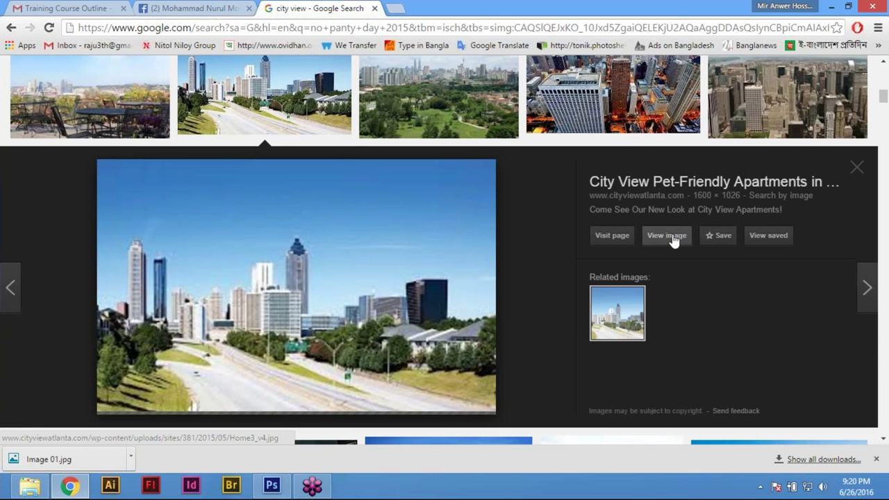
Try to view the 1600 × 1026 skyline photo at full size in its own tab, and close that tab.
{"action": "left_click", "coordinate": [672, 237]}
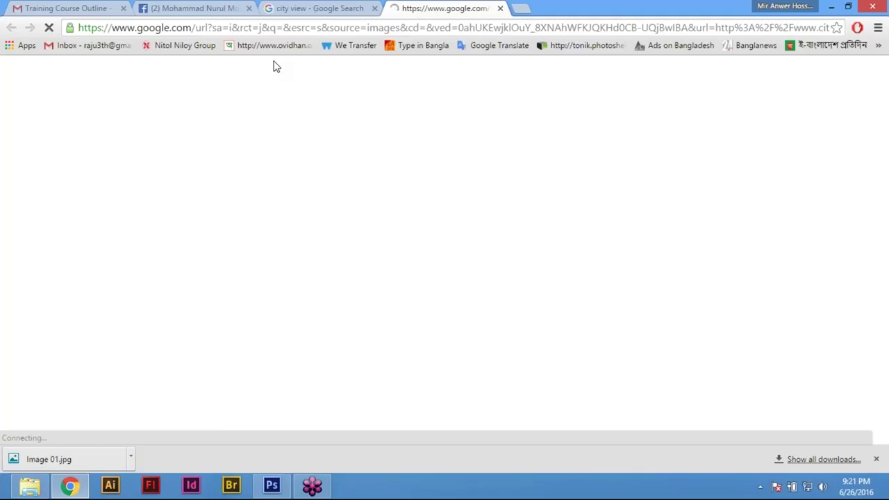
{"action": "left_click", "coordinate": [322, 7]}
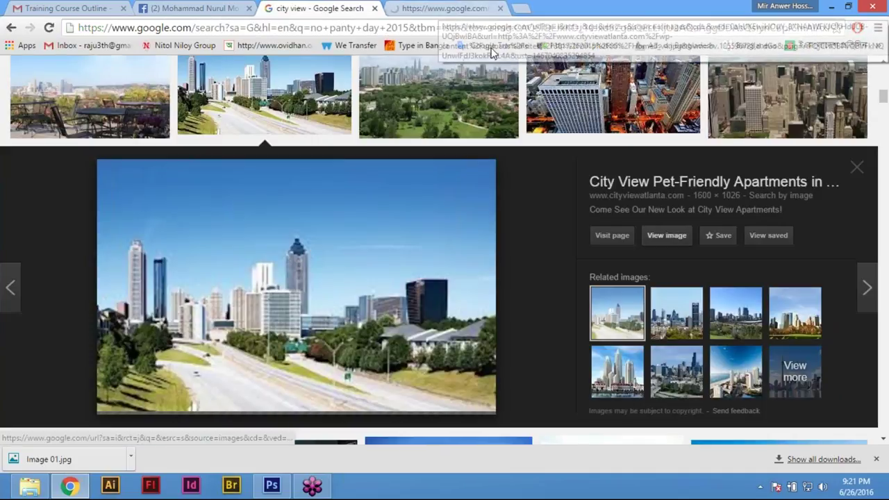
{"action": "left_click", "coordinate": [450, 7]}
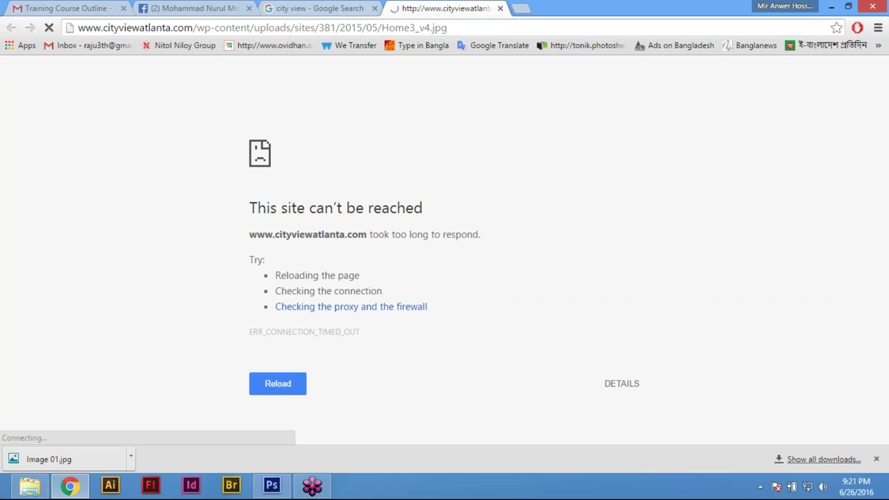
{"action": "left_click", "coordinate": [501, 9]}
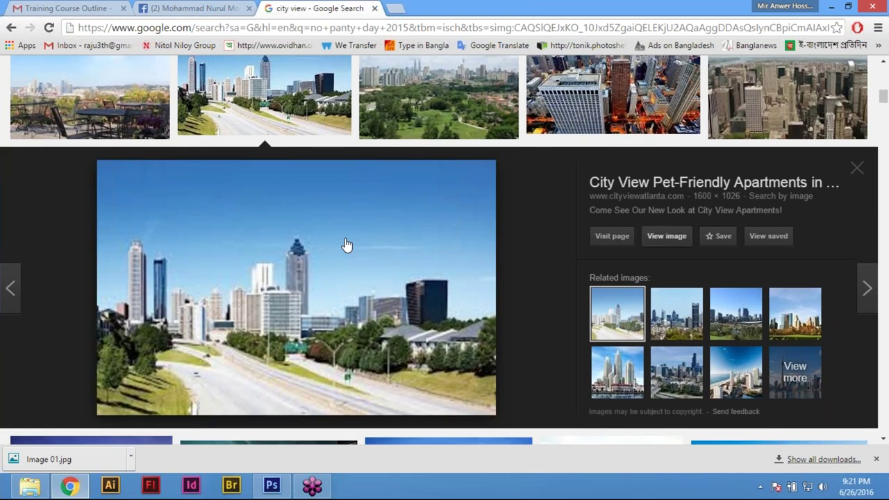
Return to the start of the city view results and narrow the image search to the suggested "Window" category.
{"action": "scroll", "coordinate": [347, 245], "scroll_direction": "up", "scroll_amount": 3}
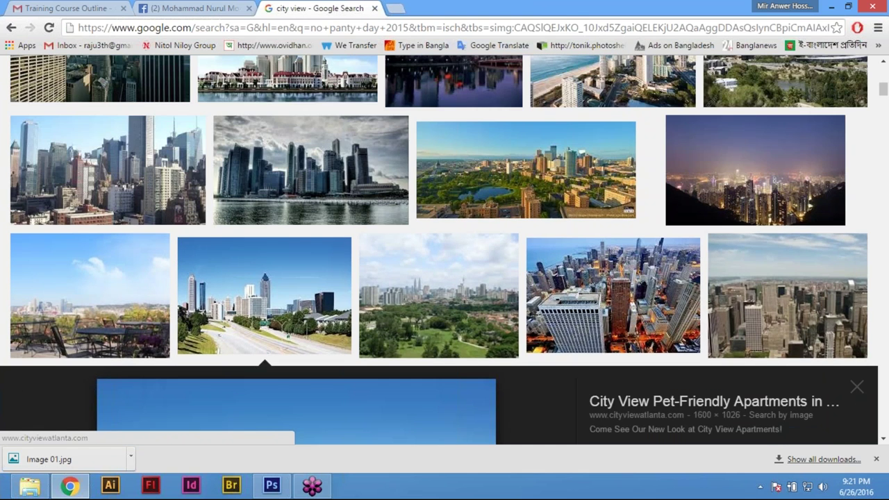
{"action": "scroll", "coordinate": [252, 333], "scroll_direction": "up", "scroll_amount": 5}
{"action": "scroll", "coordinate": [252, 333], "scroll_direction": "up", "scroll_amount": 2}
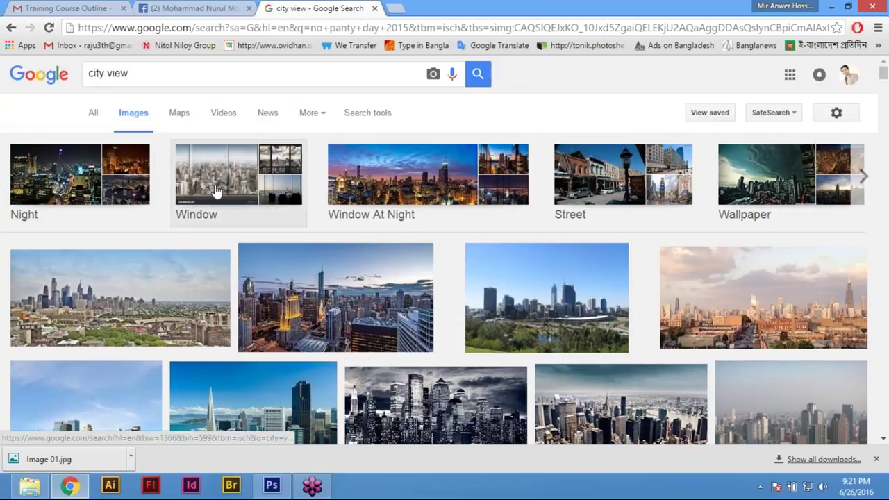
{"action": "left_click", "coordinate": [216, 192]}
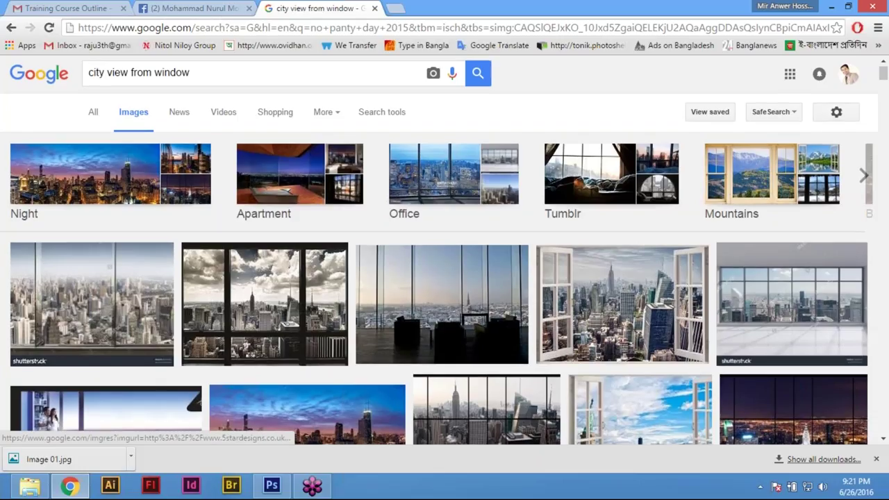
Find the 2122 × 1415 blue dusk skyline photo seen through three window panes and display it full size in its own tab.
{"action": "scroll", "coordinate": [658, 395], "scroll_direction": "down", "scroll_amount": 1}
{"action": "scroll", "coordinate": [658, 394], "scroll_direction": "down", "scroll_amount": 1}
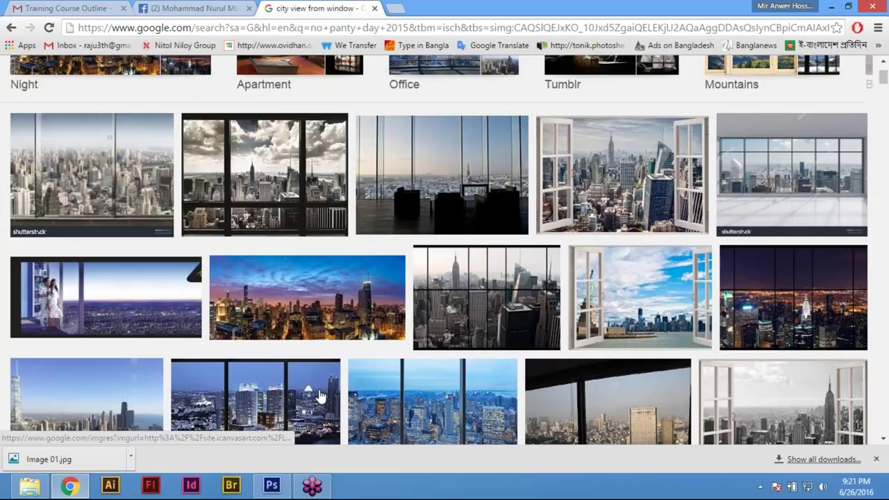
{"action": "scroll", "coordinate": [320, 397], "scroll_direction": "down", "scroll_amount": 1}
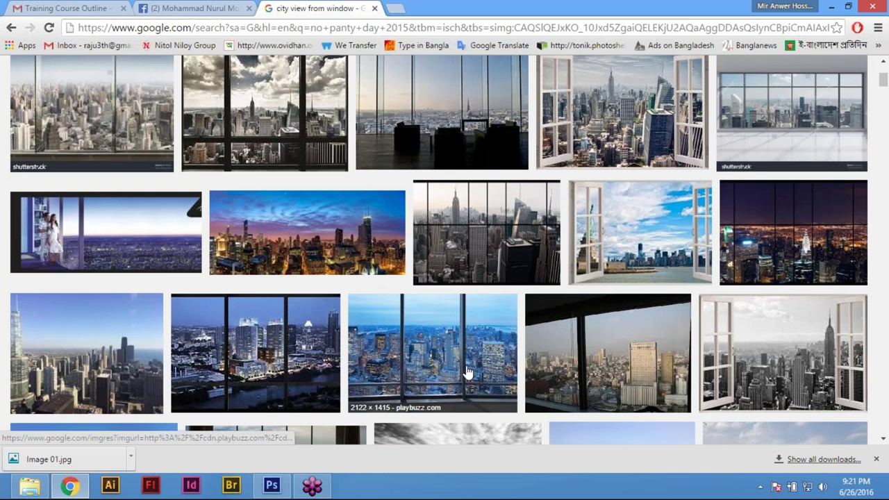
{"action": "left_click", "coordinate": [468, 373]}
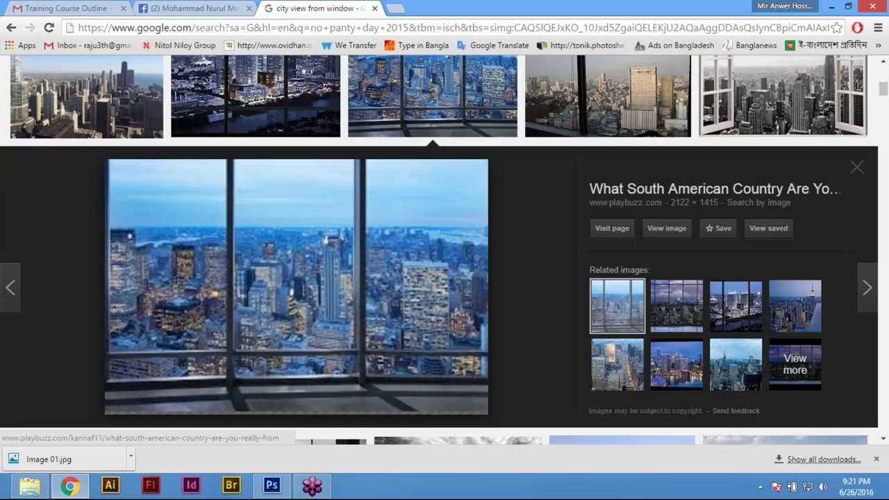
{"action": "left_click", "coordinate": [669, 233]}
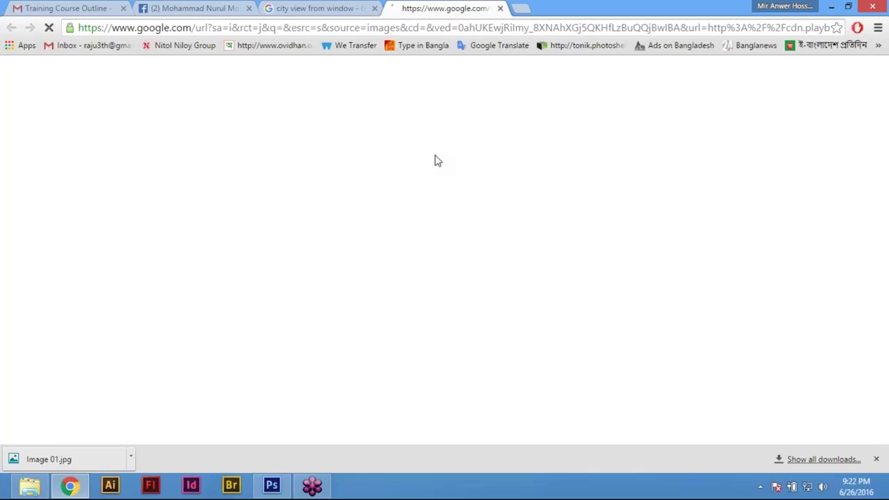
{"action": "left_click", "coordinate": [333, 7]}
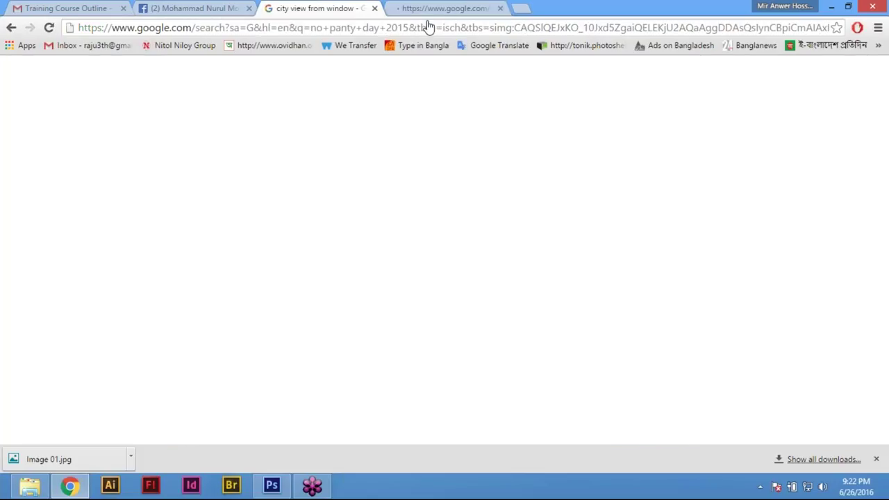
{"action": "left_click", "coordinate": [444, 7]}
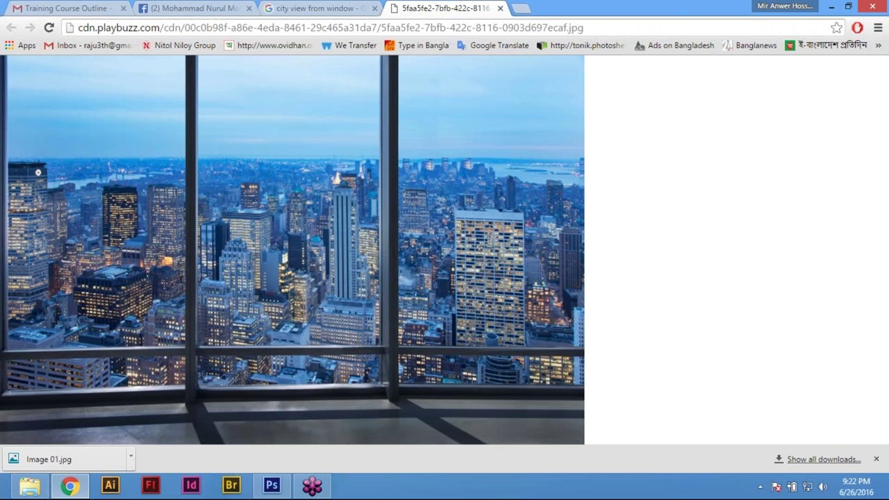
Save the full-size window skyline photo as the JPEG "City View" in the Geting Asset folder.
{"action": "left_click", "coordinate": [346, 265]}
{"action": "key", "text": "ctrl+s"}
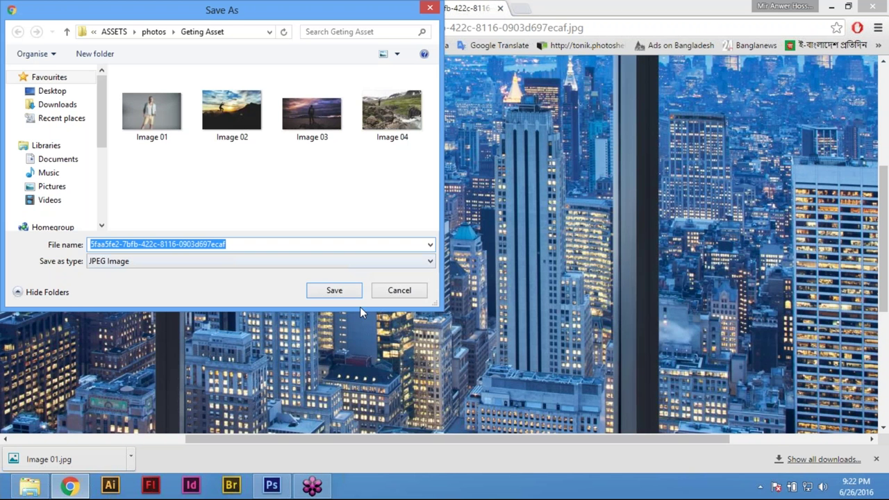
{"action": "type", "text": "City"}
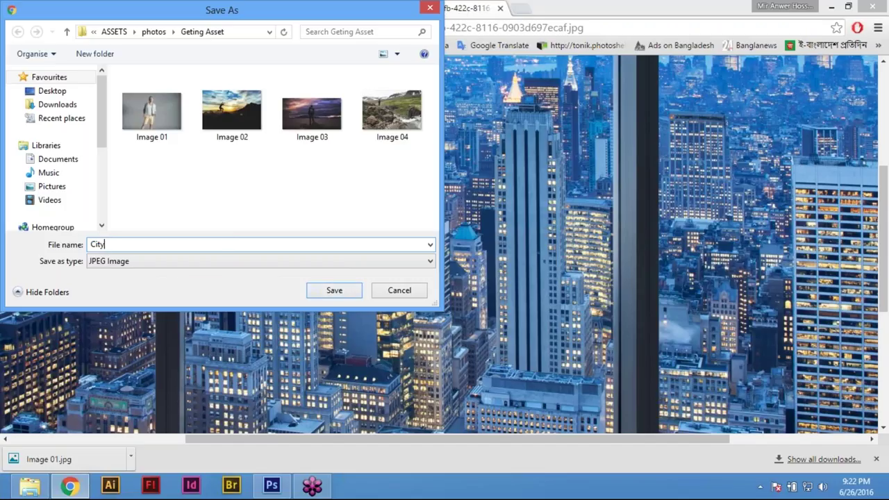
{"action": "type", "text": " View"}
{"action": "key", "text": "Return"}
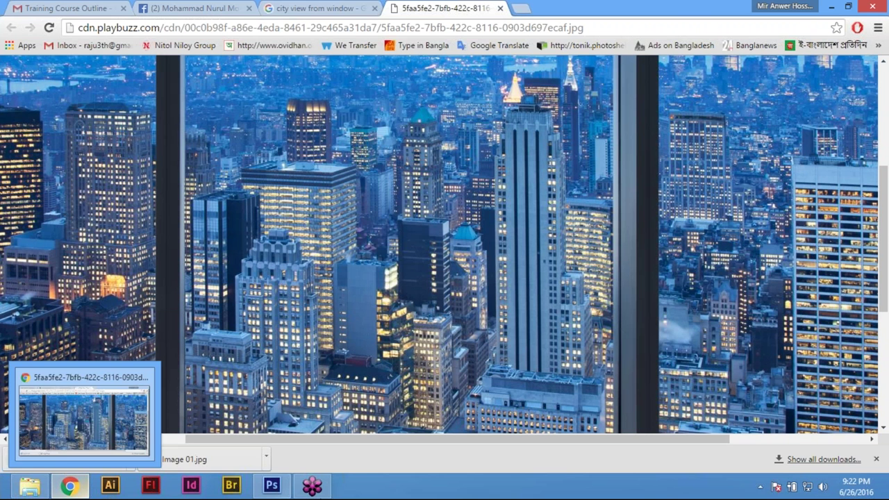
In Photoshop, open the saved City View photo, copy the whole picture, close it, and paste it into Image 01 as a new layer.
{"action": "left_click", "coordinate": [272, 488]}
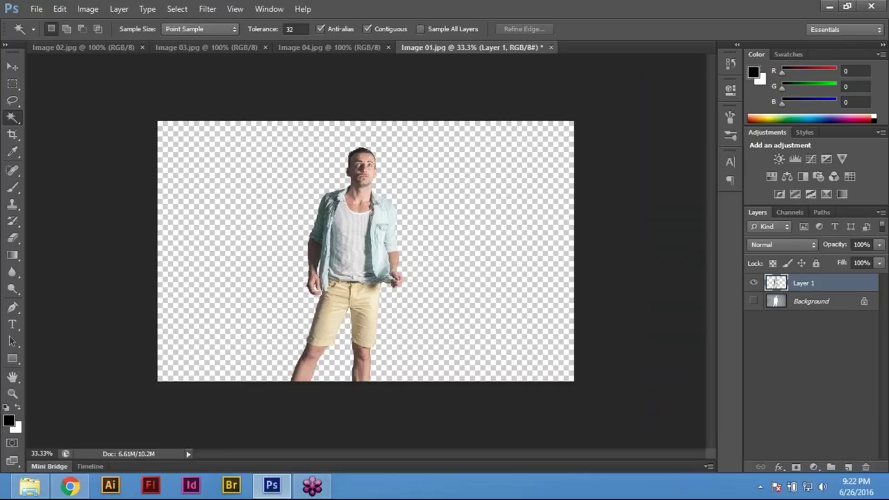
{"action": "key", "text": "ctrl+o"}
{"action": "double_click", "coordinate": [361, 146]}
{"action": "key", "text": "ctrl+a"}
{"action": "key", "text": "BackSpace"}
{"action": "key", "text": "ctrl+d"}
{"action": "key", "text": "ctrl+w"}
{"action": "left_click", "coordinate": [446, 192]}
{"action": "key", "text": "ctrl+v"}
{"action": "key", "text": "ctrl+minus"}
{"action": "key", "text": "ctrl+minus"}
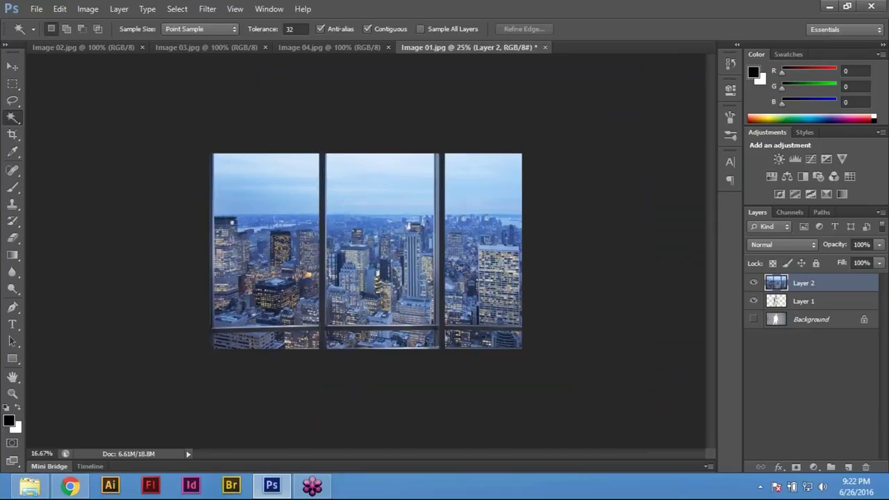
Scale the city layer to about 91.4%, position it to cover the canvas, and move it below the cut-out man's layer.
{"action": "key", "text": "ctrl+t"}
{"action": "mouse_move", "coordinate": [481, 192]}
{"action": "left_mouse_down"}
{"action": "mouse_move", "coordinate": [487, 201]}
{"action": "mouse_move", "coordinate": [492, 192]}
{"action": "left_mouse_up"}
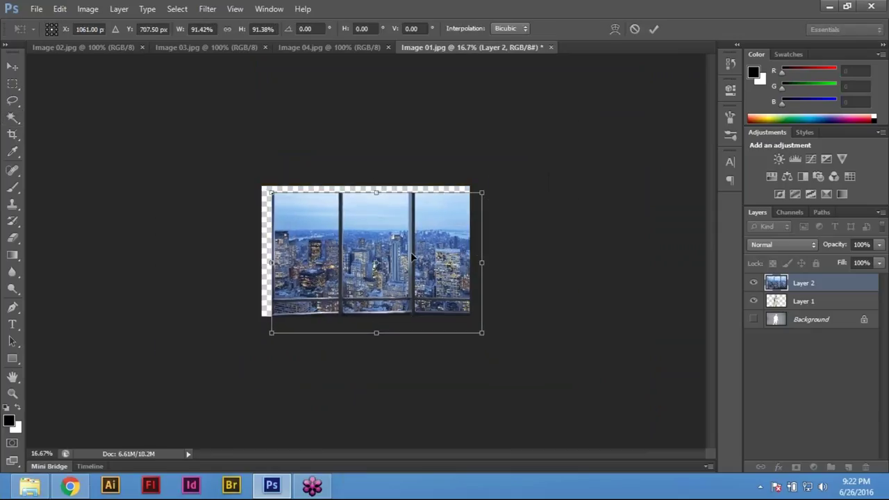
{"action": "left_click_drag", "start_coordinate": [409, 259], "coordinate": [403, 245]}
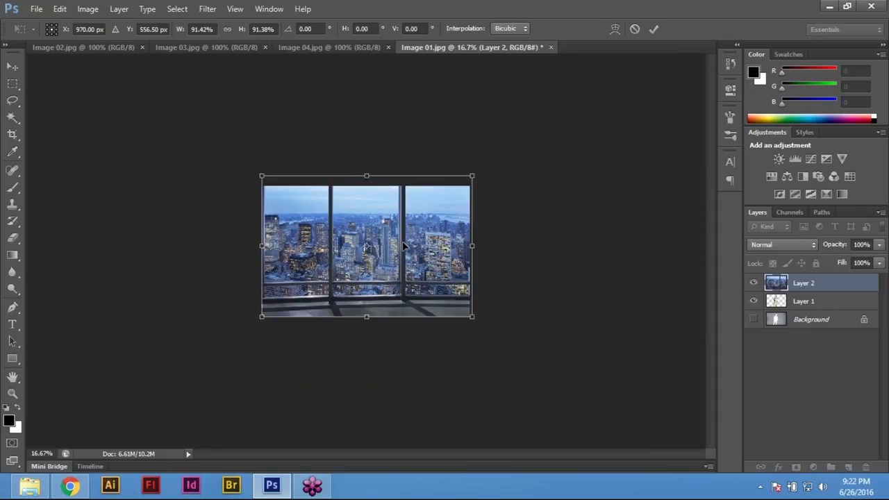
{"action": "key", "text": "w"}
{"action": "key", "text": "Return"}
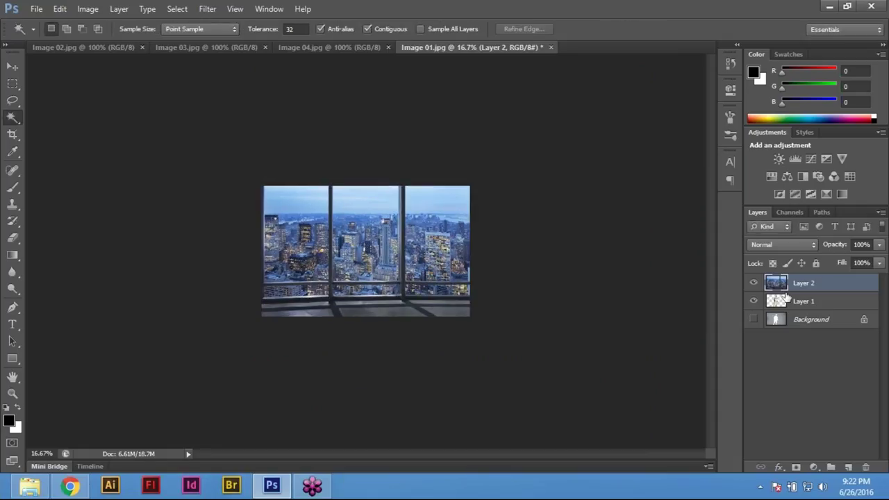
{"action": "left_click_drag", "start_coordinate": [818, 284], "coordinate": [818, 313]}
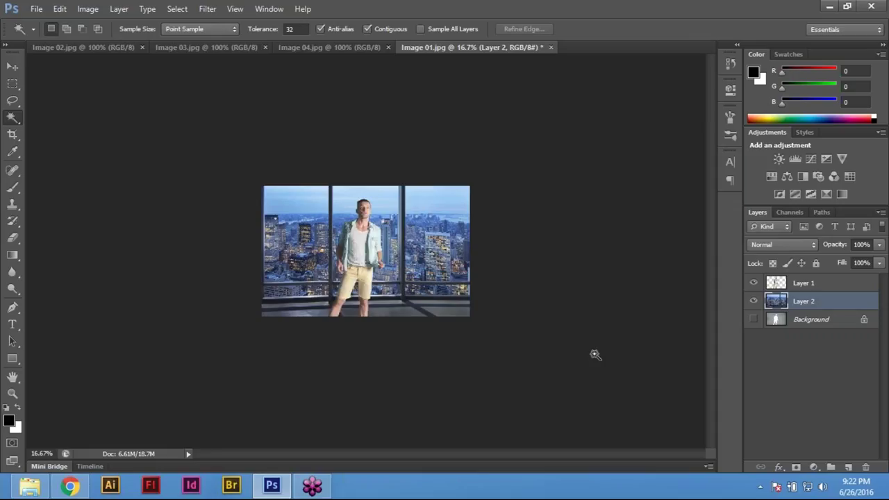
Examine the composite and the edges of the man's hair close up against the city background.
{"action": "left_click", "coordinate": [349, 277], "text": "ctrl"}
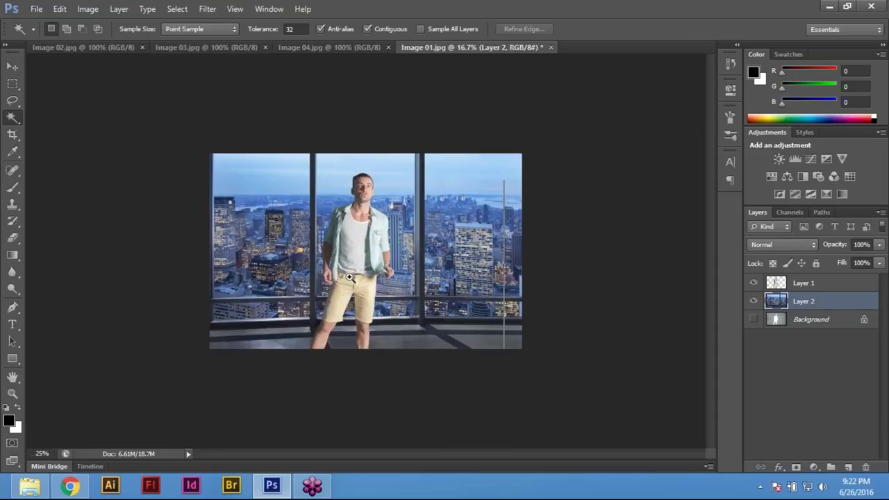
{"action": "left_click", "coordinate": [349, 277], "text": "ctrl"}
{"action": "left_click", "coordinate": [392, 250], "text": "ctrl"}
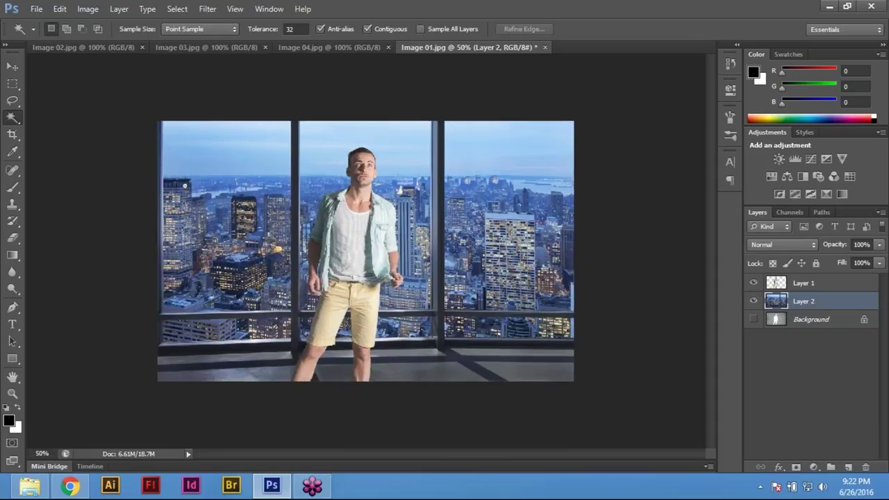
{"action": "left_click", "coordinate": [185, 185], "text": "ctrl"}
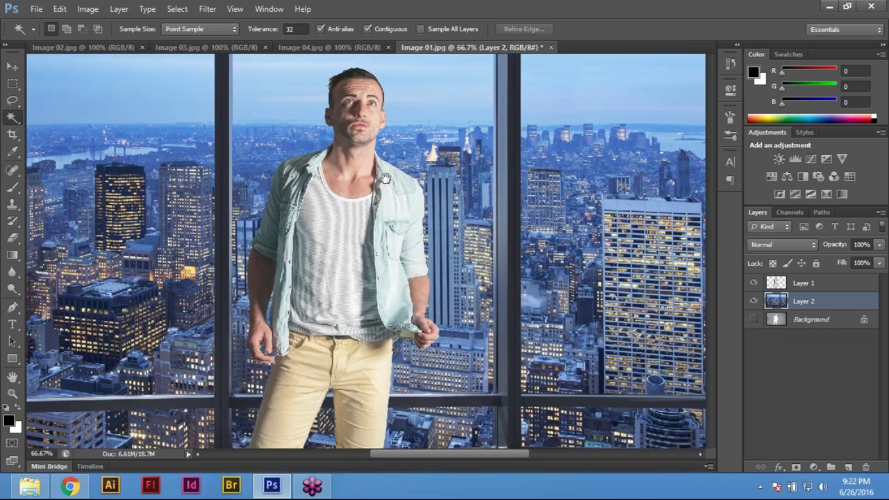
{"action": "left_click", "coordinate": [384, 179], "text": "alt"}
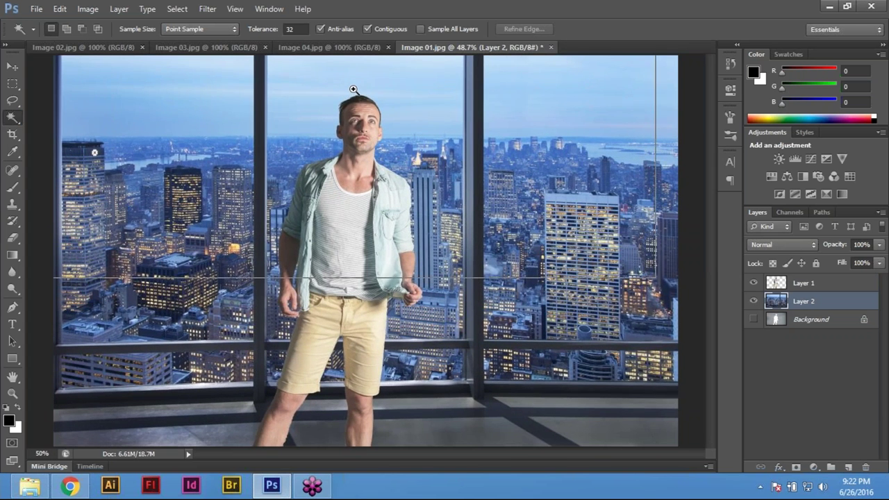
{"action": "left_click", "coordinate": [353, 90], "text": "ctrl"}
{"action": "left_click", "coordinate": [353, 90], "text": "ctrl"}
{"action": "left_click", "coordinate": [354, 89], "text": "ctrl"}
{"action": "left_click", "coordinate": [353, 89], "text": "ctrl"}
{"action": "left_click_drag", "start_coordinate": [342, 273], "coordinate": [372, 288]}
{"action": "left_click", "coordinate": [353, 255], "text": "ctrl"}
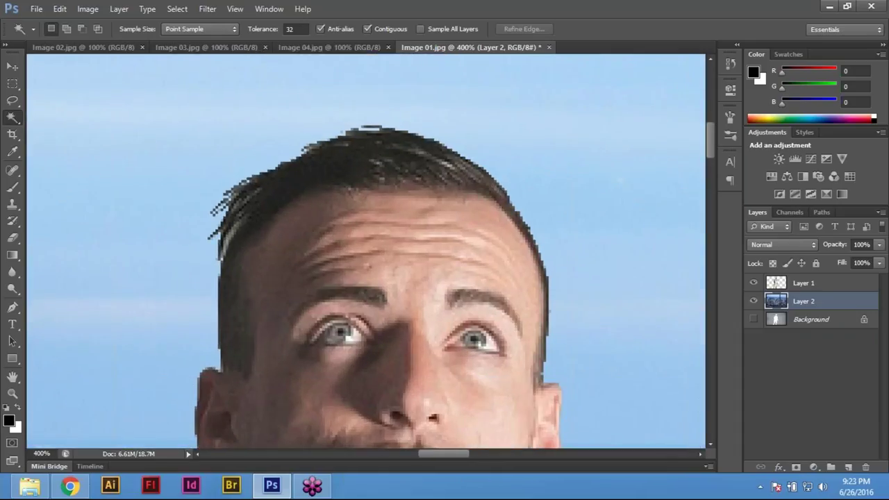
Try to defringe the cut-out man's layer with a width of 25 pixels.
{"action": "left_click", "coordinate": [806, 284]}
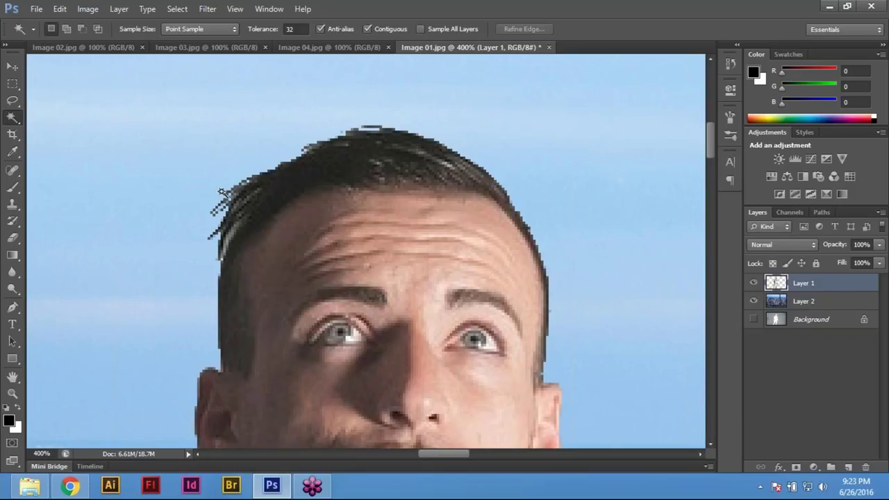
{"action": "key", "text": "ctrl+plus"}
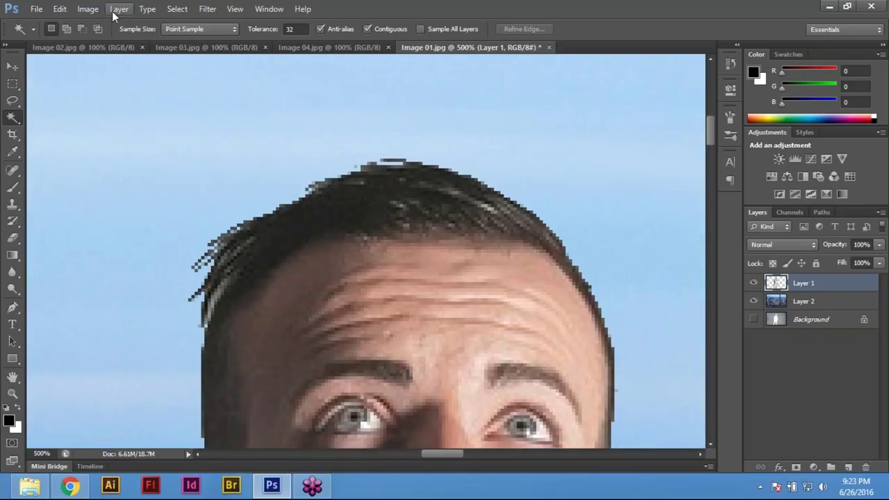
{"action": "left_click", "coordinate": [121, 10]}
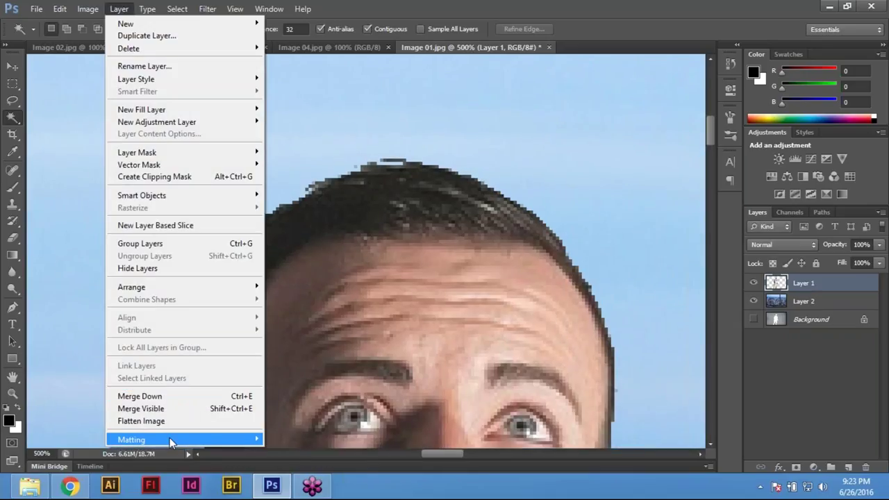
{"action": "mouse_move", "coordinate": [170, 437]}
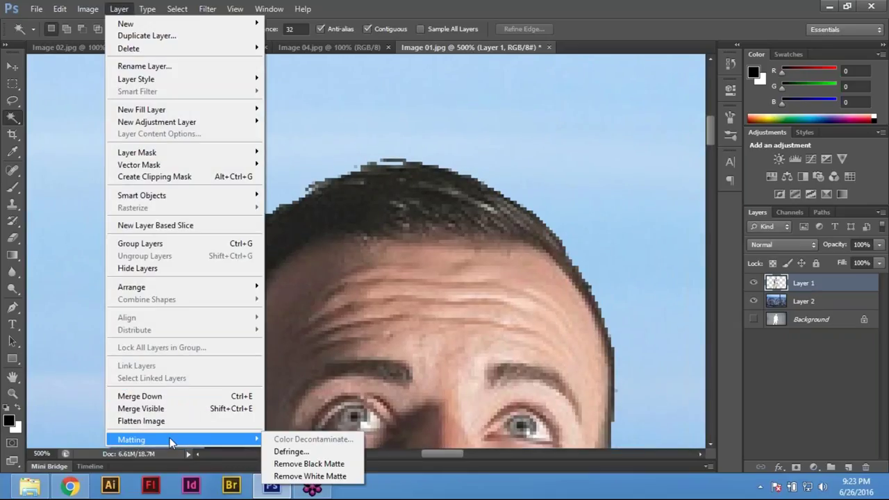
{"action": "left_click", "coordinate": [328, 452]}
{"action": "type", "text": "25"}
{"action": "key", "text": "Return"}
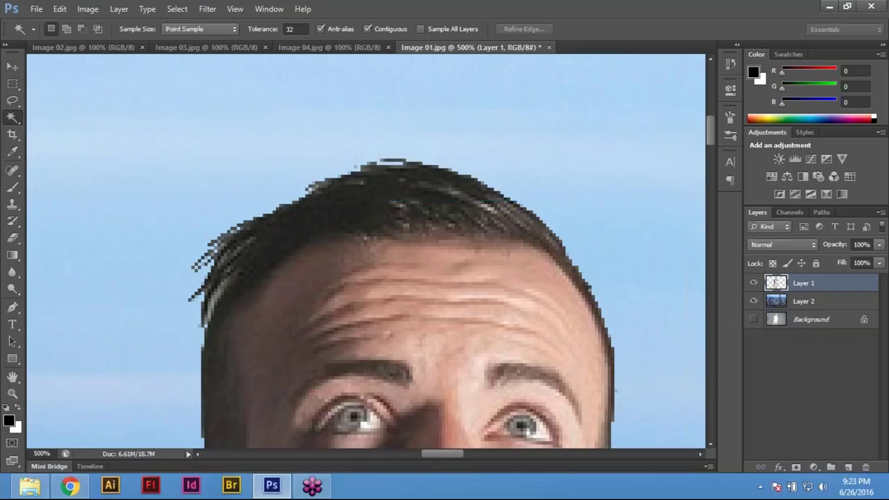
Undo the defringe on the man's layer.
{"action": "left_click", "coordinate": [353, 189]}
{"action": "key", "text": "ctrl+z"}
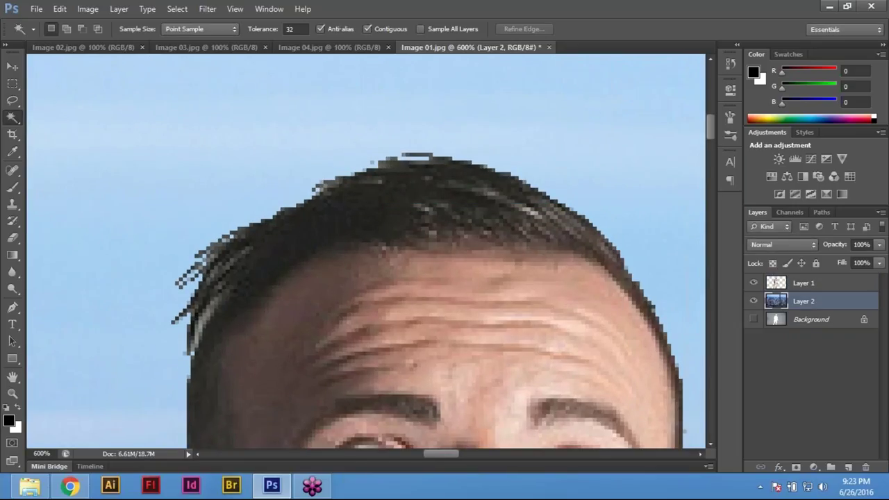
{"action": "key", "text": "ctrl+z"}
{"action": "key", "text": "ctrl+z"}
Make the man's layer active and defringe its edges with a width of 10 pixels, checking the hair outline and the whole composite.
{"action": "left_click", "coordinate": [119, 9]}
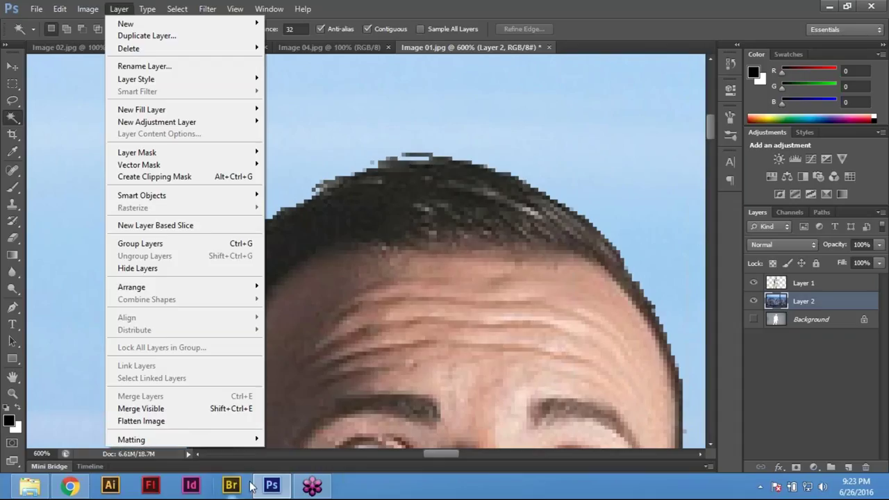
{"action": "left_click", "coordinate": [815, 368]}
{"action": "key", "text": "ctrl+z"}
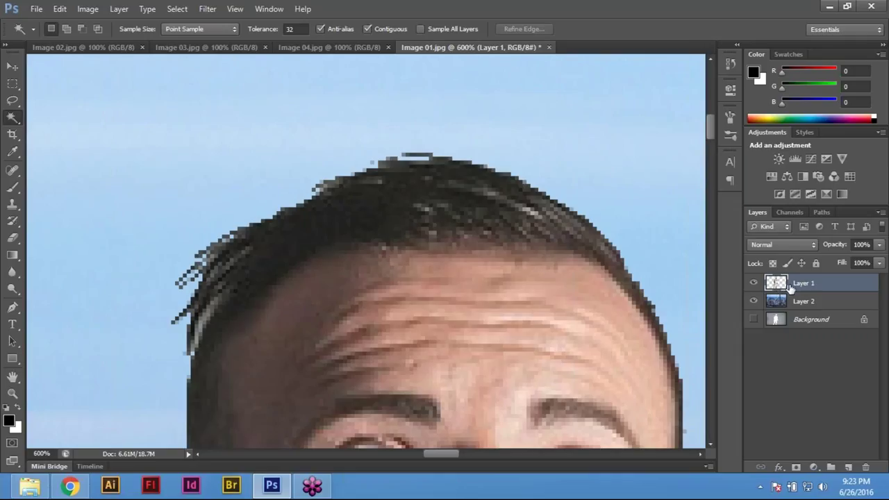
{"action": "left_click", "coordinate": [119, 10]}
{"action": "mouse_move", "coordinate": [139, 439]}
{"action": "left_click", "coordinate": [321, 451]}
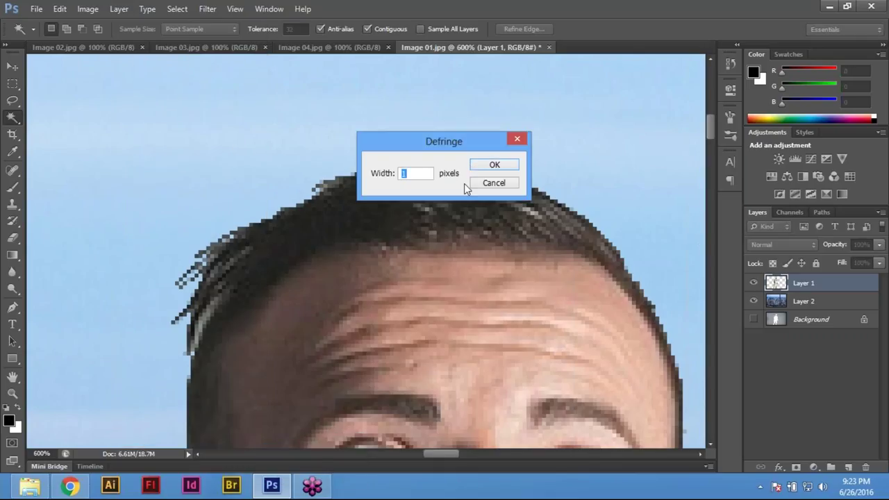
{"action": "type", "text": "10"}
{"action": "key", "text": "Return"}
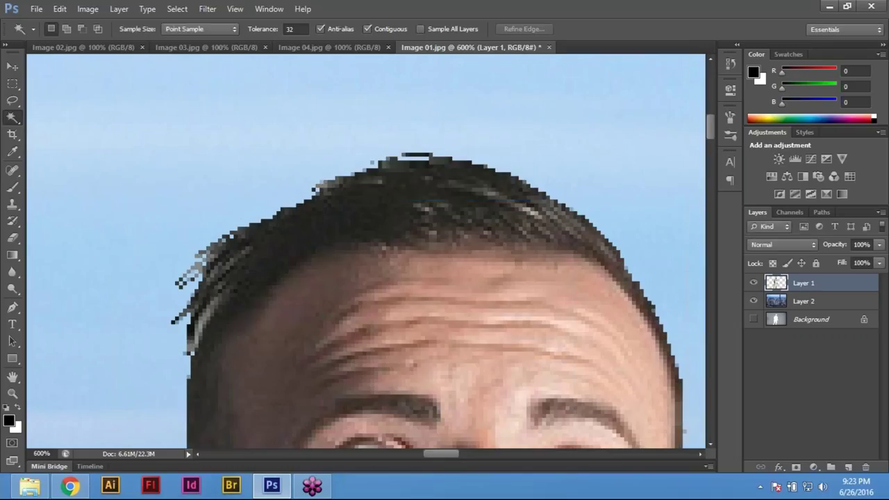
{"action": "key", "text": "ctrl+plus"}
{"action": "key", "text": "ctrl+plus"}
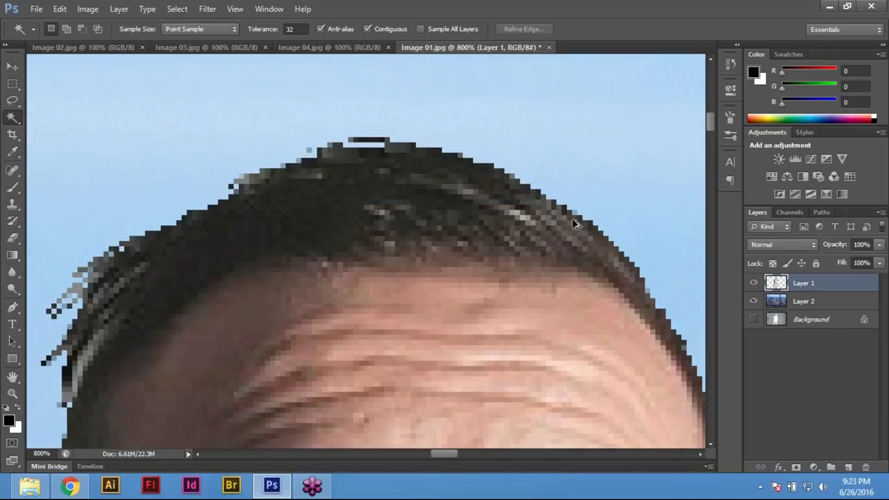
{"action": "key", "text": "alt+bracketleft"}
{"action": "key", "text": "alt+bracketright"}
{"action": "key", "text": "ctrl+0"}
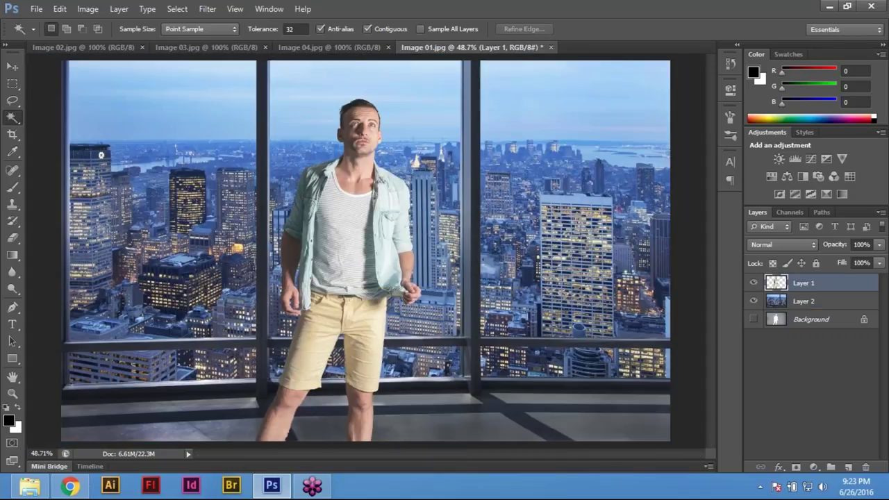
Examine the defringed edges of the man's hair and face up close, returning to the whole composite.
{"action": "left_click", "coordinate": [384, 118], "text": "ctrl"}
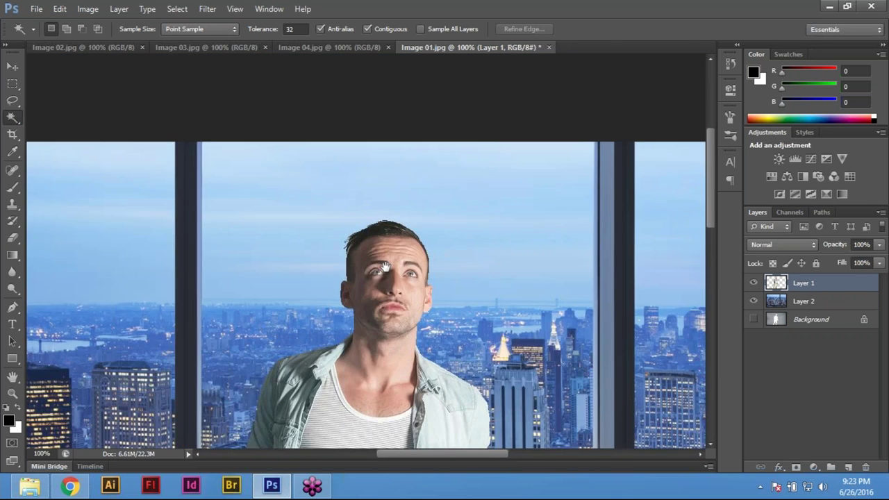
{"action": "left_click", "coordinate": [385, 266], "text": "ctrl"}
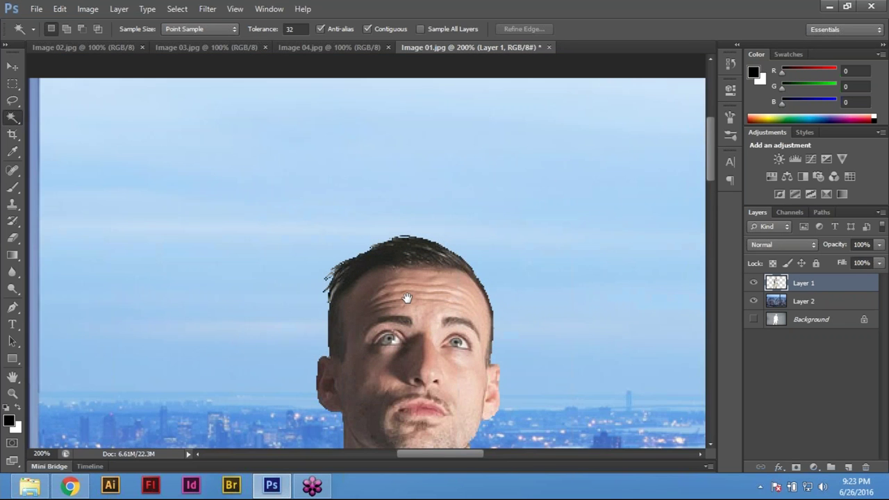
{"action": "left_click", "coordinate": [406, 298], "text": "ctrl"}
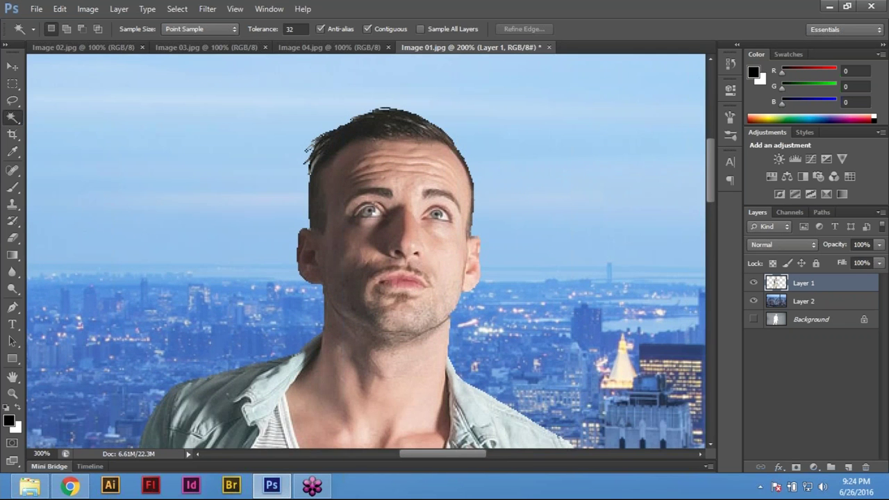
{"action": "key", "text": "ctrl+0"}
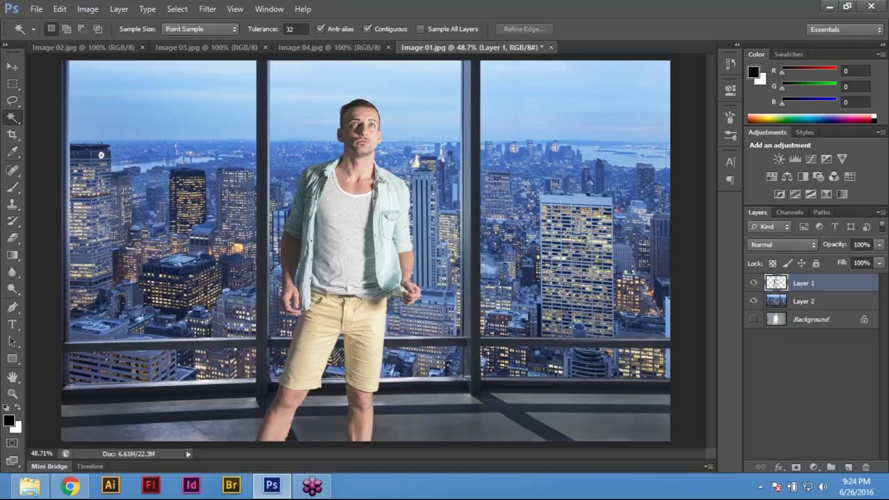
Compare how the man blends into the city background at 50%, 66.67% and 100% magnification.
{"action": "type", "text": "50"}
{"action": "key", "text": "Return"}
{"action": "key", "text": "ctrl+plus"}
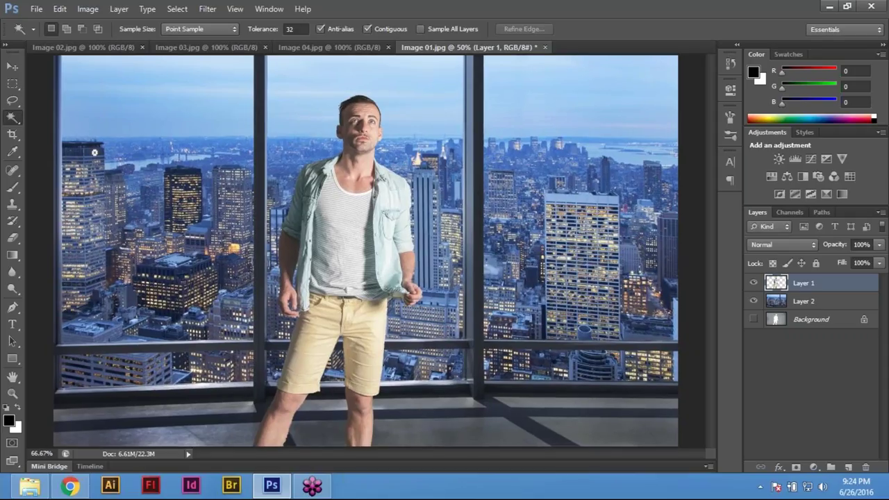
{"action": "key", "text": "Return"}
{"action": "type", "text": "200"}
{"action": "key", "text": "ctrl+minus"}
{"action": "key", "text": "ctrl+plus"}
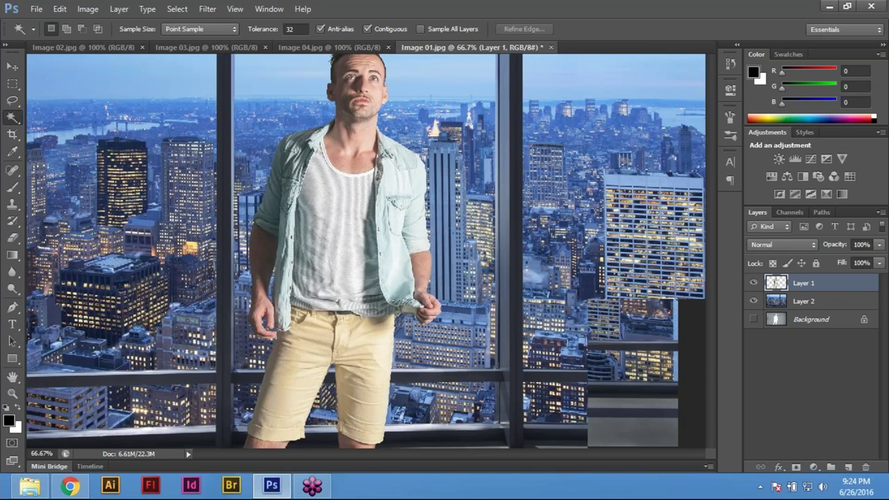
{"action": "type", "text": "200"}
{"action": "key", "text": "Return"}
{"action": "key", "text": "ctrl+minus"}
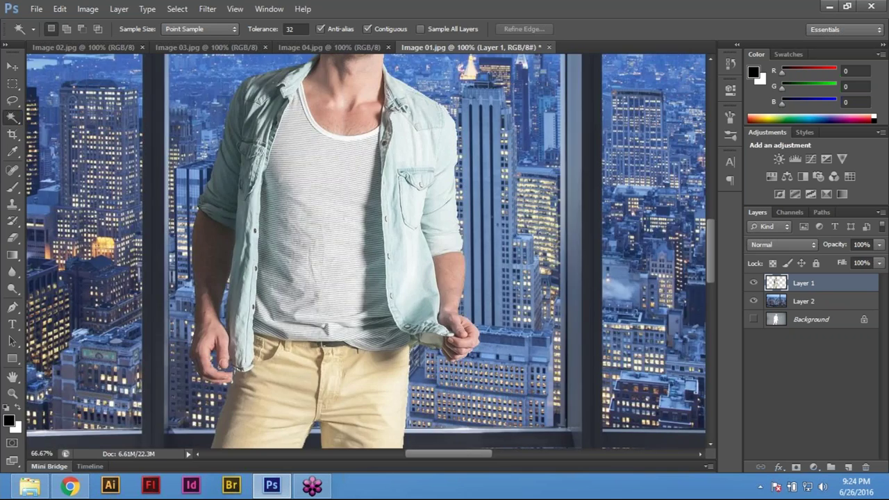
{"action": "key", "text": "ctrl+minus"}
{"action": "key", "text": "ctrl+minus"}
{"action": "key", "text": "ctrl+plus"}
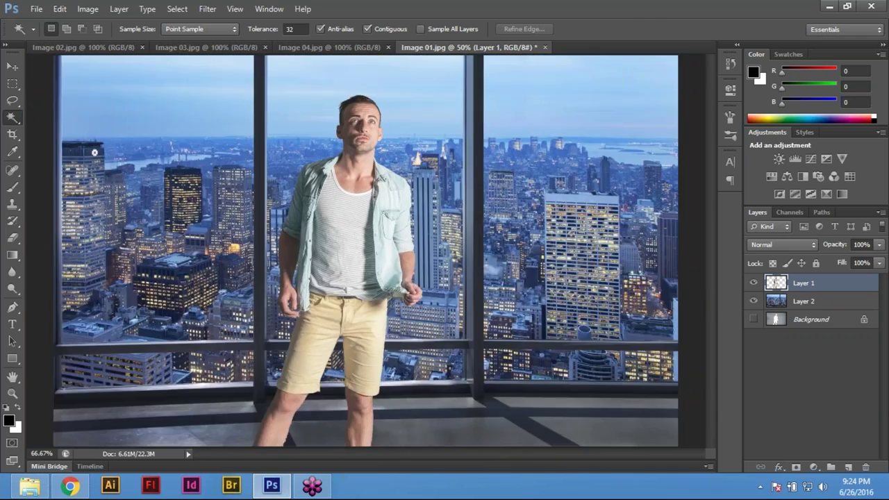
{"action": "key", "text": "ctrl+plus"}
{"action": "key", "text": "ctrl+minus"}
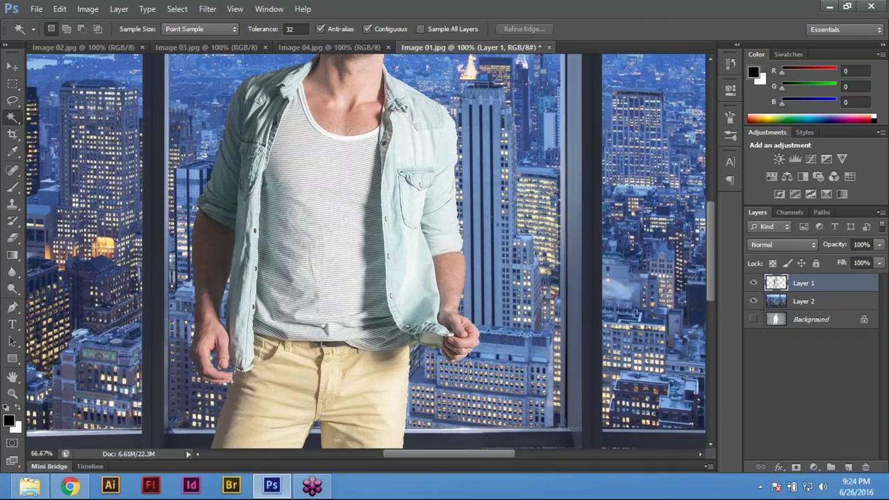
{"action": "key", "text": "ctrl+minus"}
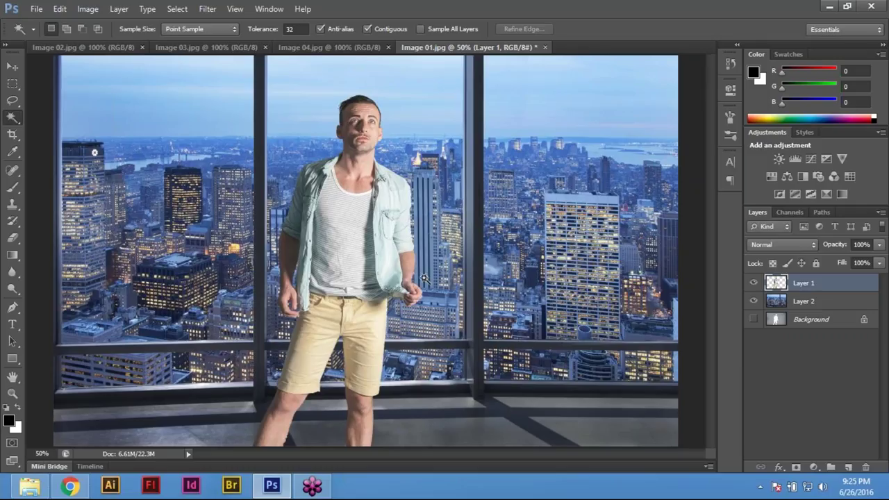
{"action": "scroll", "coordinate": [424, 278], "scroll_direction": "down", "scroll_amount": 1}
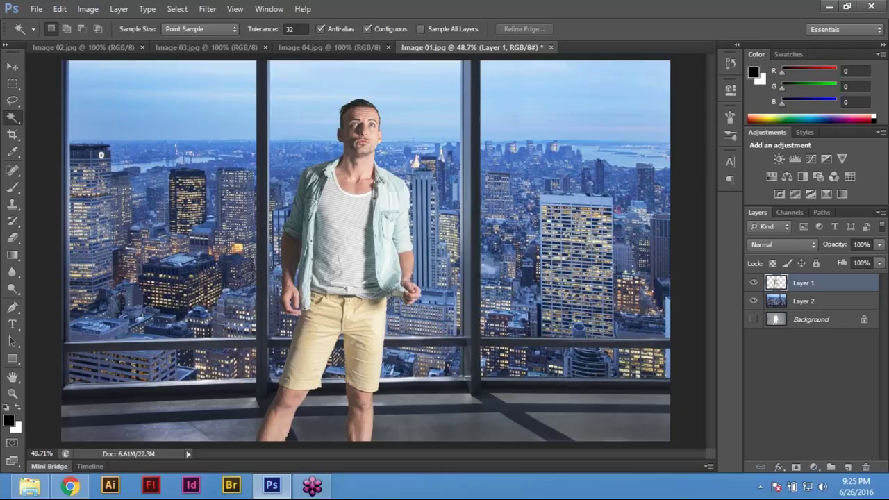
{"action": "key", "text": "ctrl+minus"}
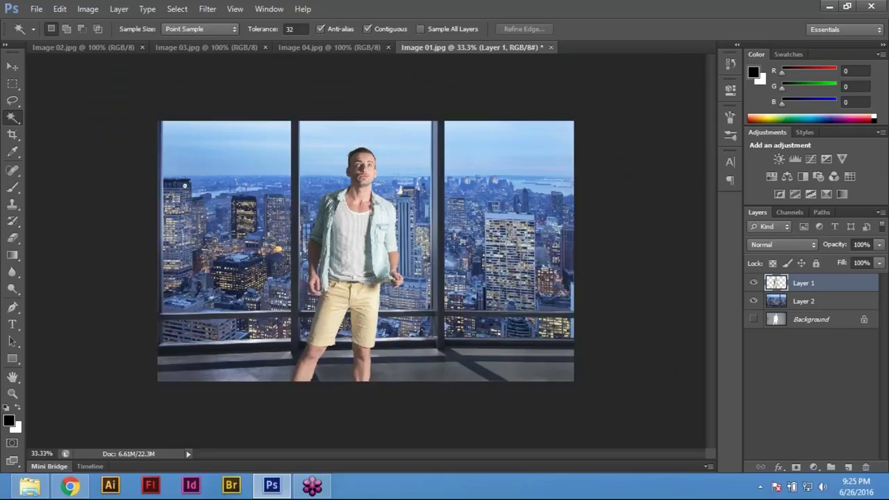
{"action": "key", "text": "ctrl+plus"}
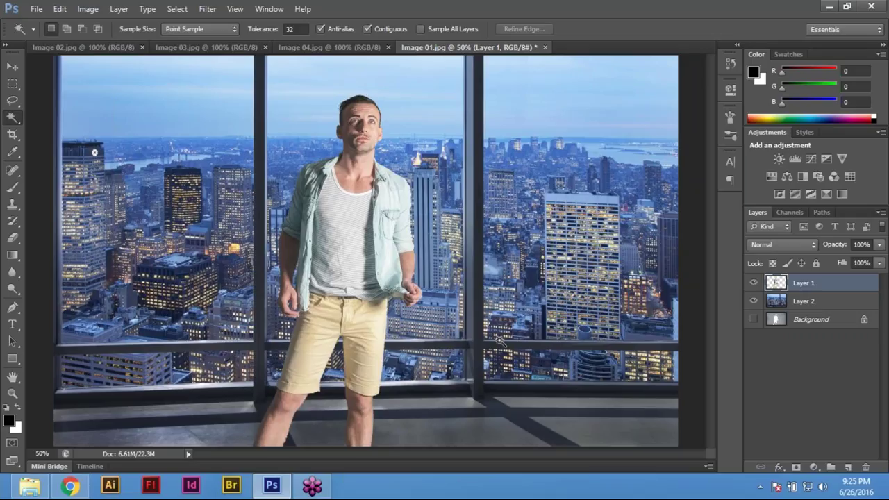
{"action": "scroll", "coordinate": [497, 339], "scroll_direction": "down", "scroll_amount": 1}
{"action": "scroll", "coordinate": [497, 338], "scroll_direction": "down", "scroll_amount": 1}
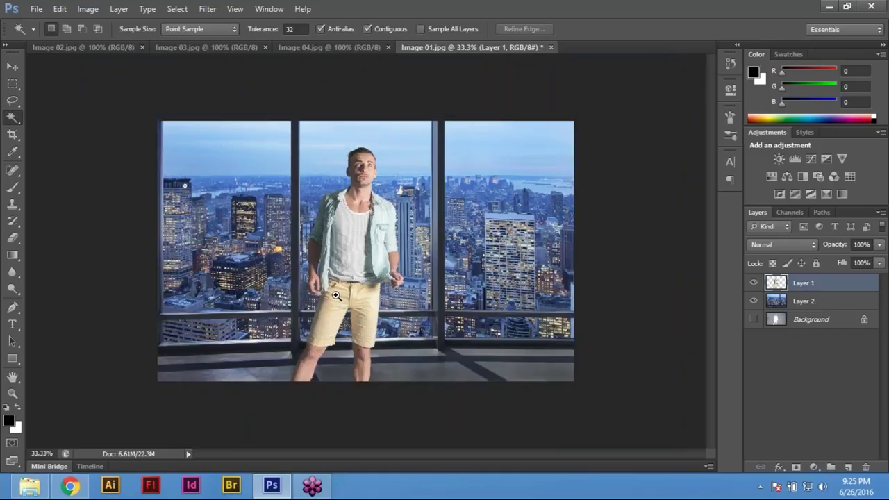
{"action": "scroll", "coordinate": [340, 296], "scroll_direction": "up", "scroll_amount": 1}
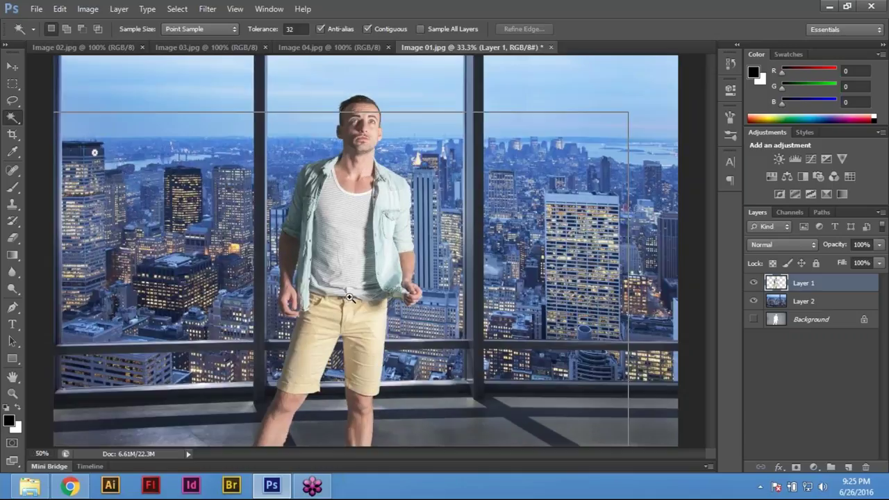
{"action": "scroll", "coordinate": [350, 297], "scroll_direction": "up", "scroll_amount": 1}
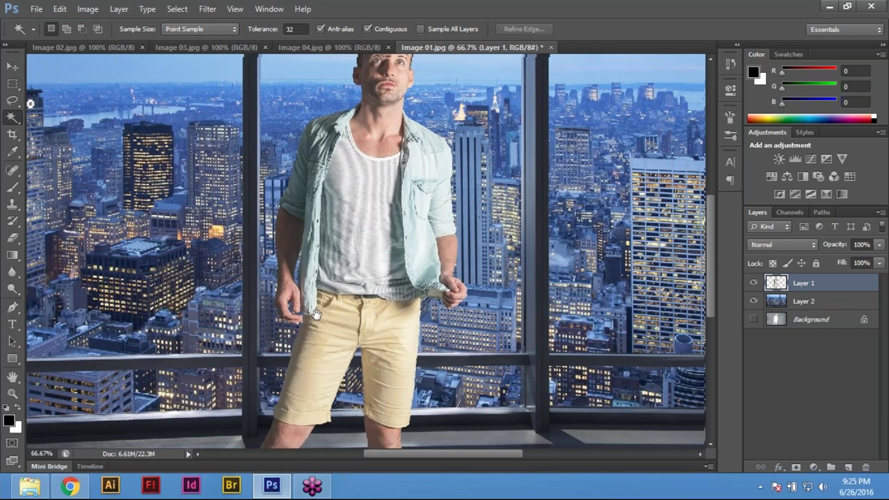
{"action": "key", "text": "ctrl+0"}
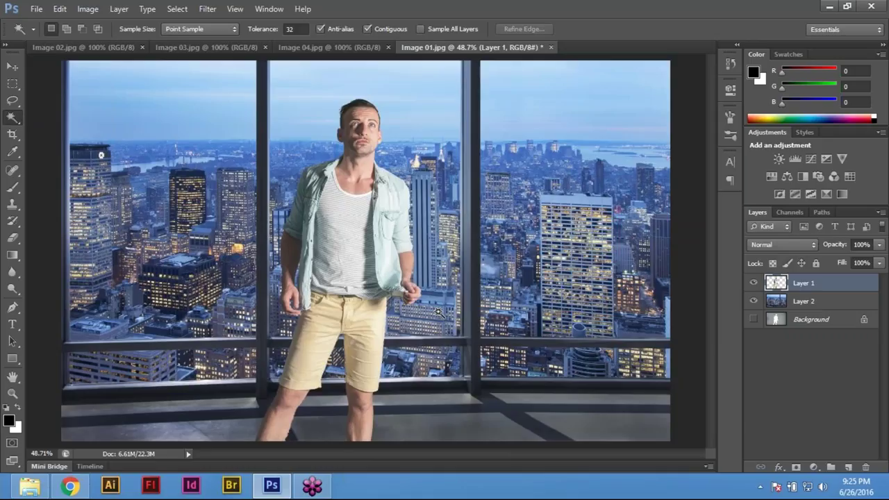
{"action": "left_click", "coordinate": [344, 220]}
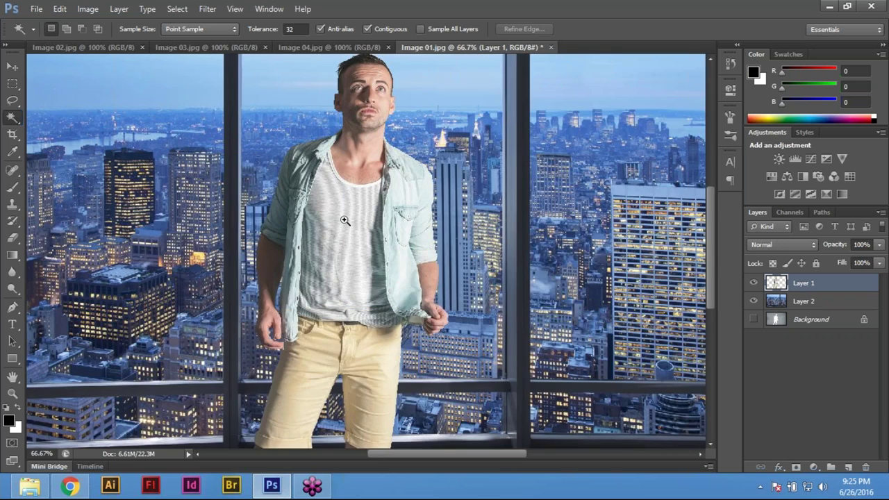
{"action": "left_click", "coordinate": [344, 220]}
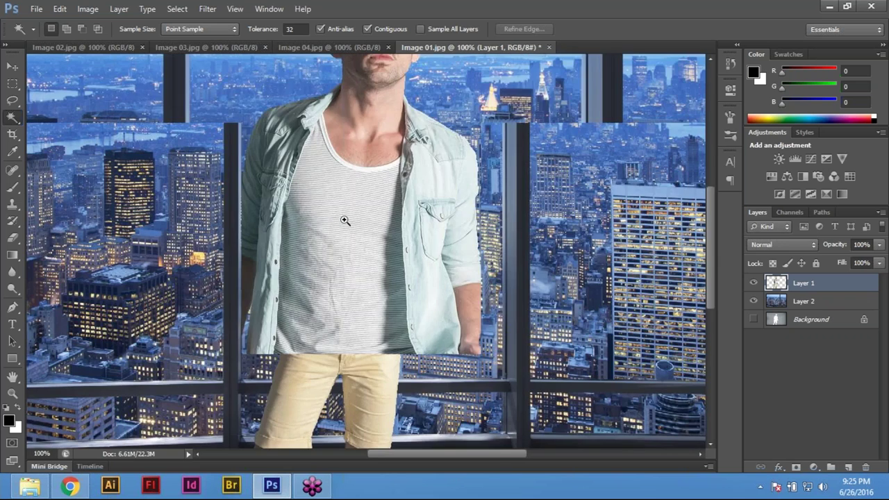
{"action": "left_click", "coordinate": [345, 220]}
{"action": "key", "text": "ctrl+0"}
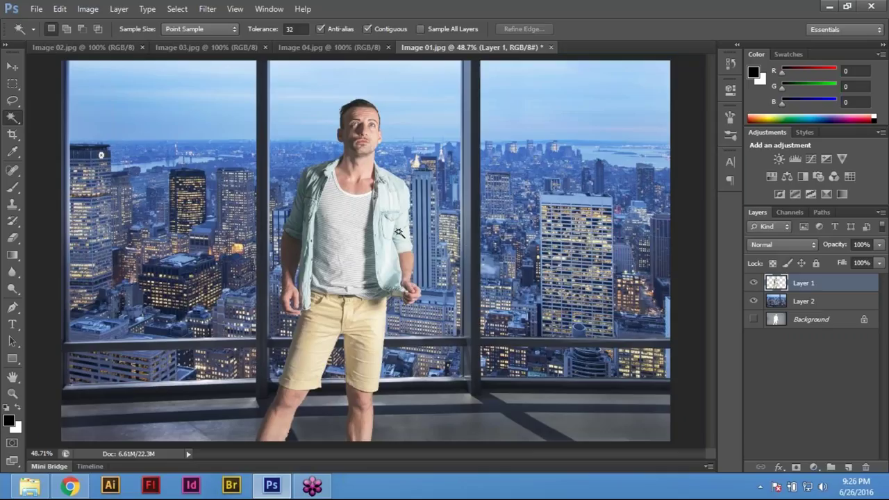
Examine the man's outline from his hair down to his shorts at up to 100% magnification, ending on the whole composite.
{"action": "left_click", "coordinate": [363, 139]}
{"action": "key", "text": "ctrl+plus"}
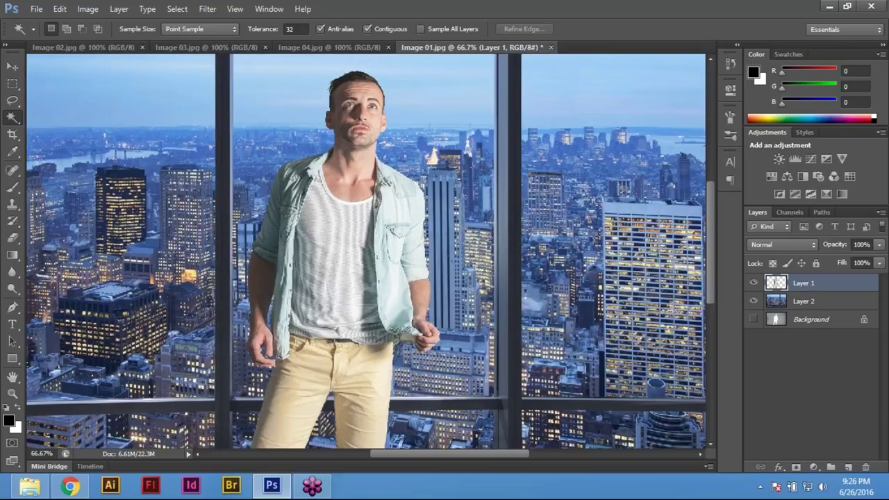
{"action": "left_click_drag", "start_coordinate": [350, 169], "coordinate": [350, 250]}
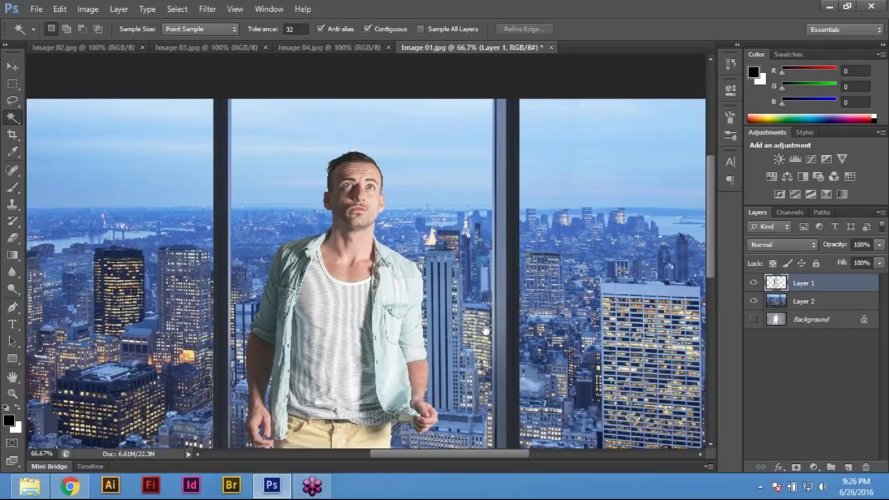
{"action": "left_click_drag", "start_coordinate": [363, 362], "coordinate": [415, 130]}
{"action": "scroll", "coordinate": [393, 236], "scroll_direction": "up", "scroll_amount": 5}
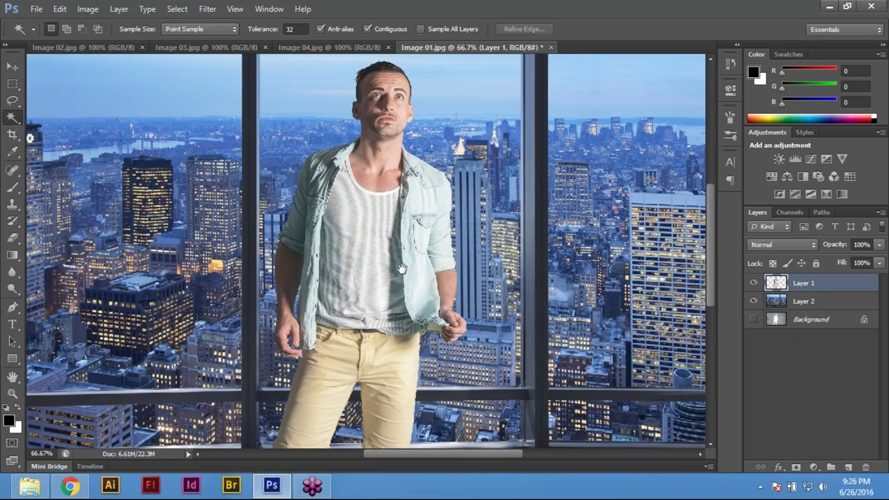
{"action": "scroll", "coordinate": [382, 272], "scroll_direction": "up", "scroll_amount": 1}
{"action": "key", "text": "ctrl+plus"}
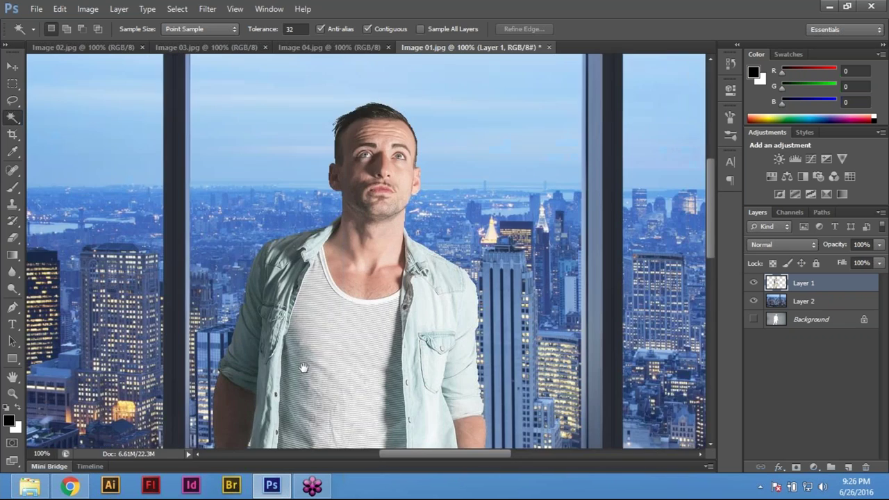
{"action": "left_click_drag", "start_coordinate": [303, 368], "coordinate": [313, 288]}
{"action": "scroll", "coordinate": [319, 298], "scroll_direction": "down", "scroll_amount": 5}
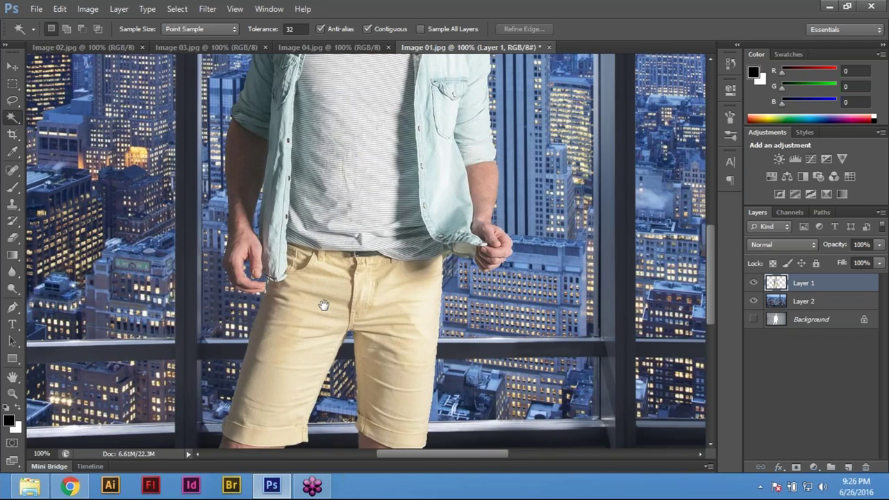
{"action": "scroll", "coordinate": [324, 306], "scroll_direction": "up", "scroll_amount": 6}
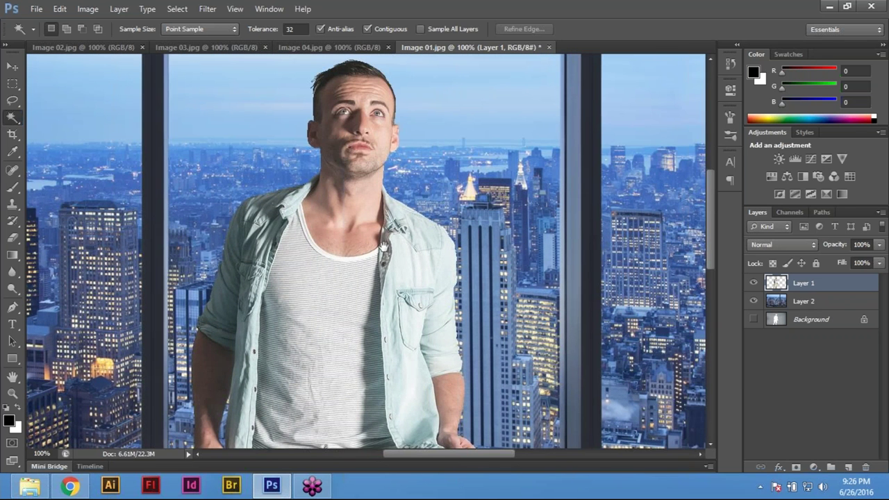
{"action": "scroll", "coordinate": [383, 246], "scroll_direction": "up", "scroll_amount": 2}
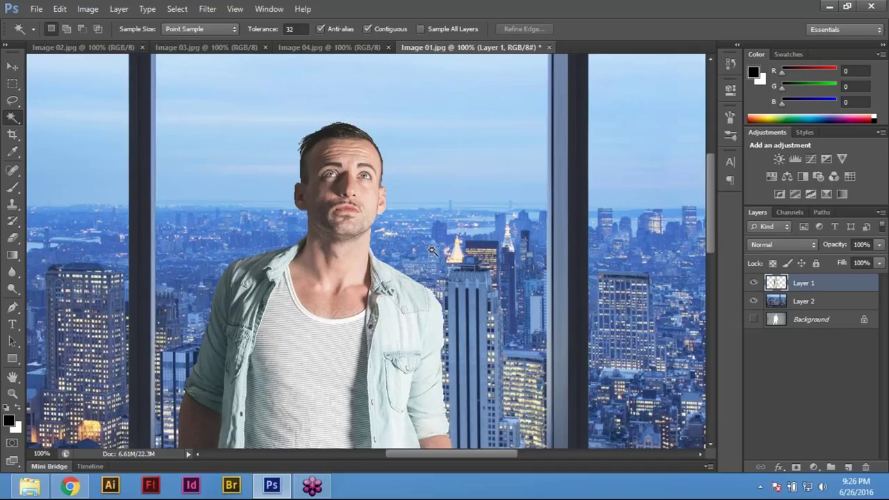
{"action": "key", "text": "ctrl+0"}
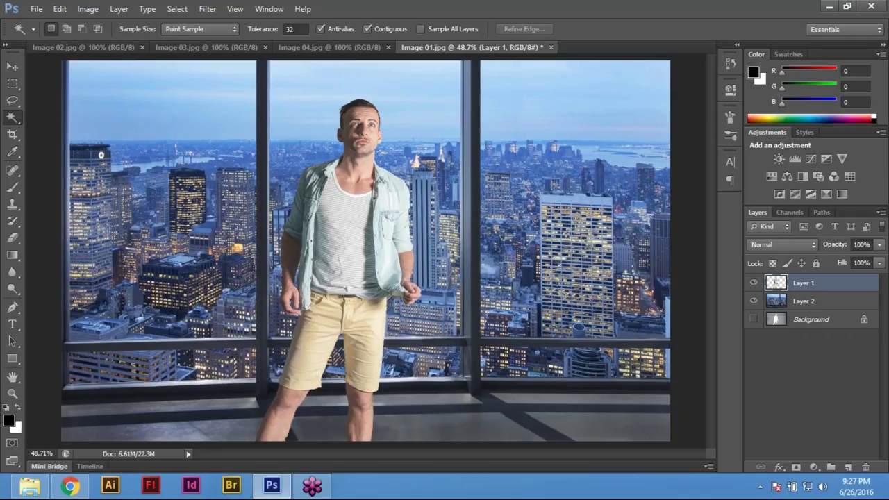
Review the edges around the man's head, shoulders and shirt against the skyline at 100% magnification.
{"action": "left_click", "coordinate": [338, 124]}
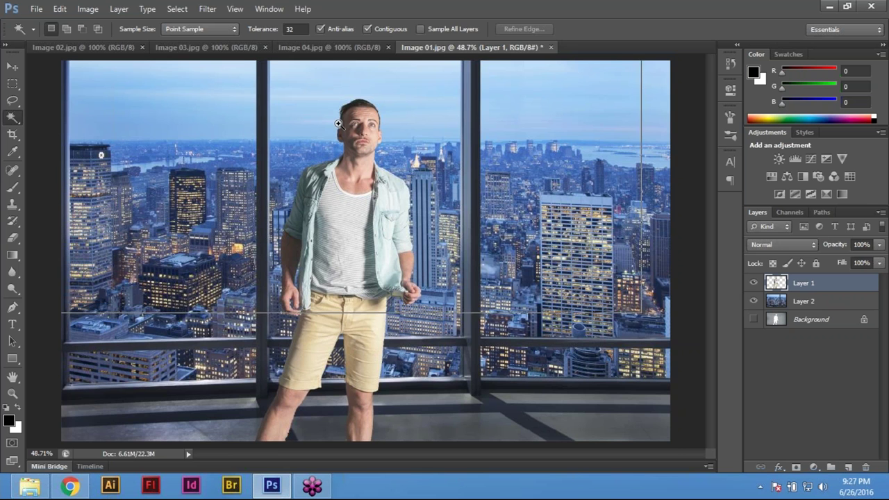
{"action": "key", "text": "ctrl+plus"}
{"action": "left_click", "coordinate": [368, 129], "text": "ctrl"}
{"action": "left_click_drag", "start_coordinate": [308, 358], "coordinate": [358, 235]}
{"action": "key", "text": "ctrl+0"}
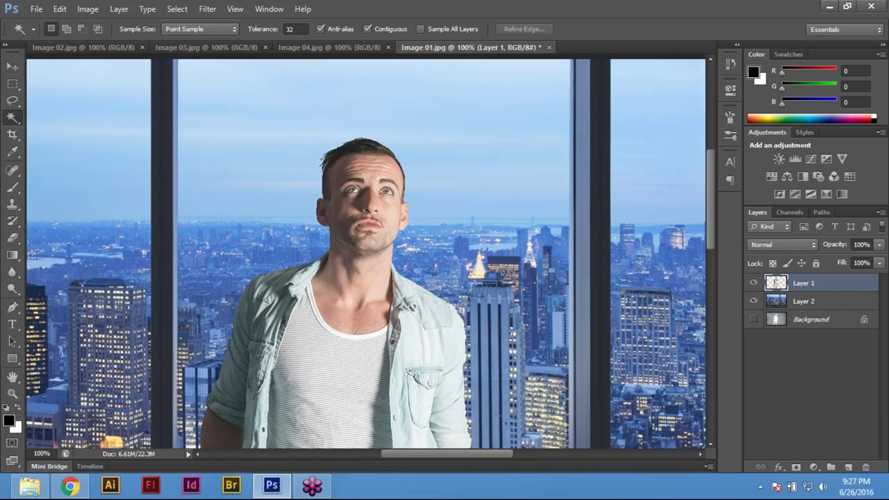
{"action": "left_click", "coordinate": [367, 302], "text": "ctrl"}
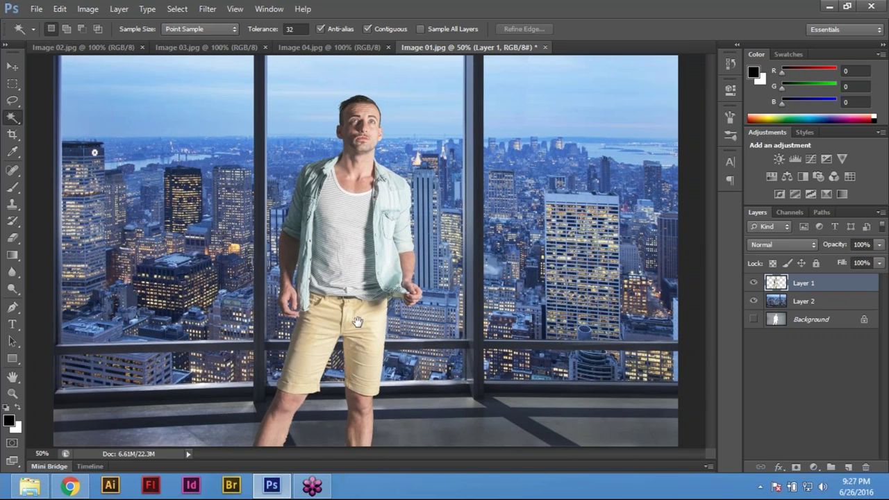
{"action": "left_click", "coordinate": [356, 308], "text": "ctrl"}
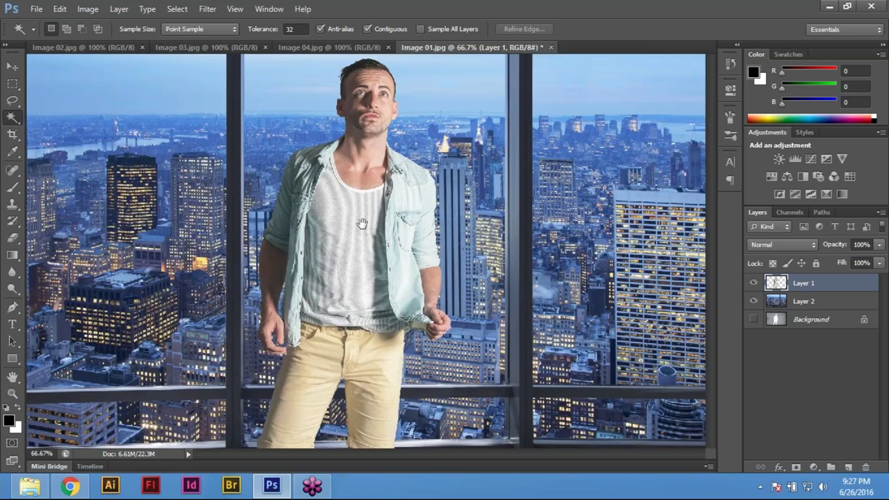
{"action": "left_click", "coordinate": [370, 263], "text": "ctrl"}
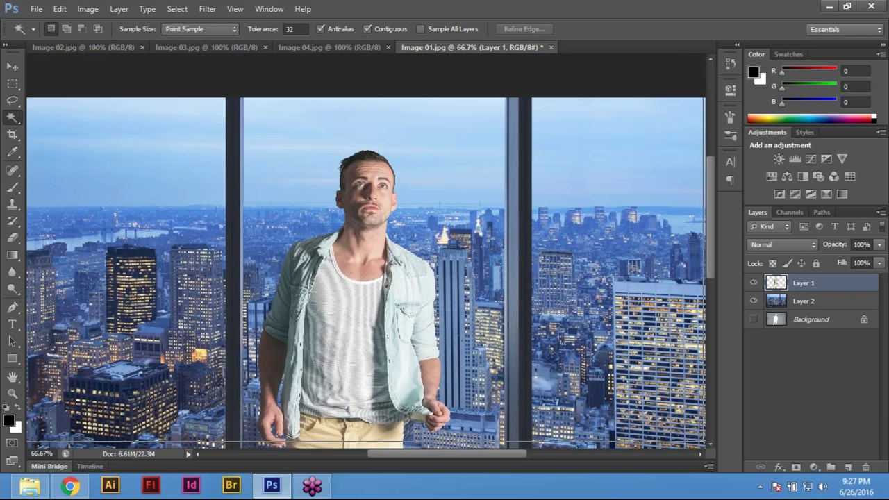
{"action": "left_click_drag", "start_coordinate": [370, 263], "coordinate": [366, 327]}
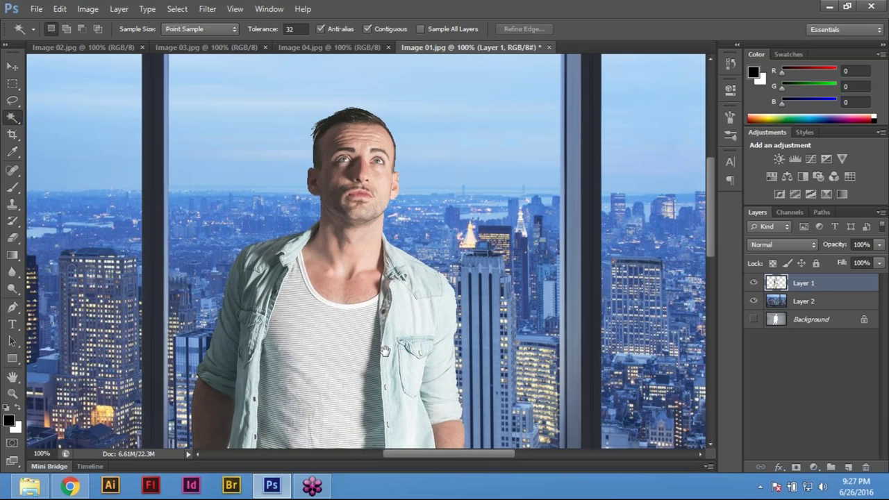
{"action": "left_click_drag", "start_coordinate": [383, 351], "coordinate": [372, 290]}
{"action": "left_click_drag", "start_coordinate": [350, 375], "coordinate": [348, 300]}
{"action": "left_click_drag", "start_coordinate": [343, 233], "coordinate": [361, 346]}
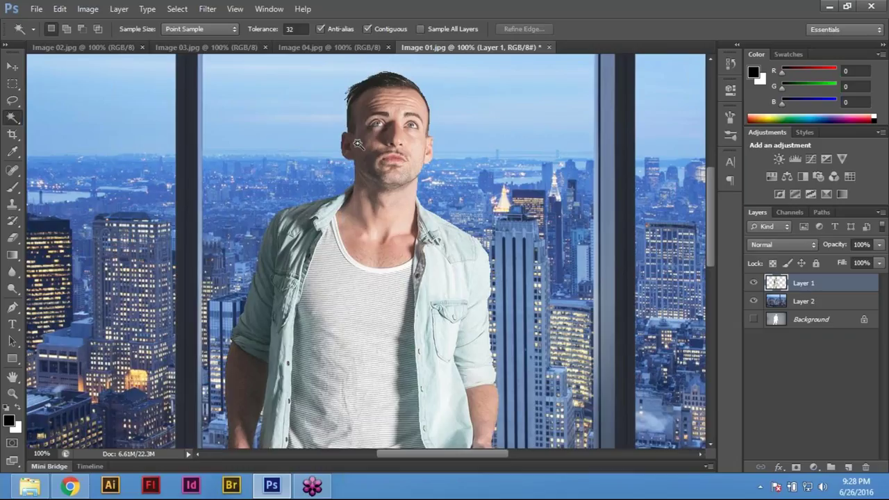
{"action": "key", "text": "ctrl+0"}
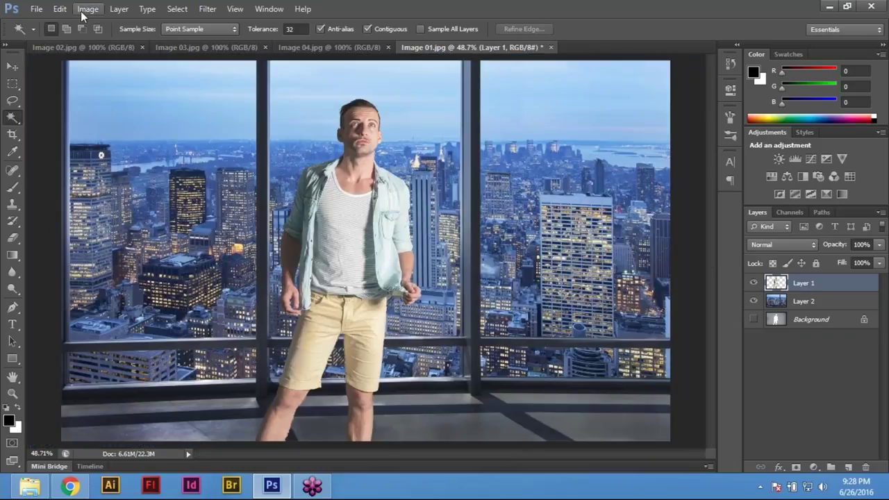
{"action": "left_click", "coordinate": [87, 9]}
{"action": "mouse_move", "coordinate": [115, 43]}
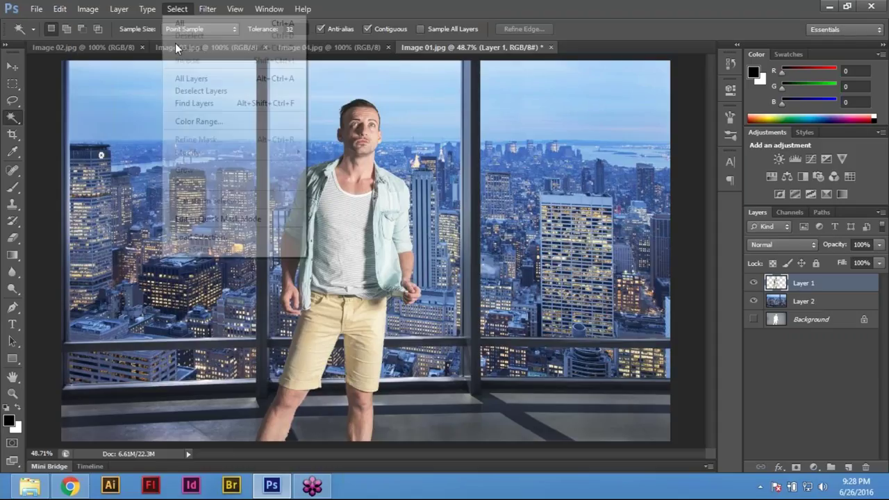
{"action": "left_click", "coordinate": [475, 289]}
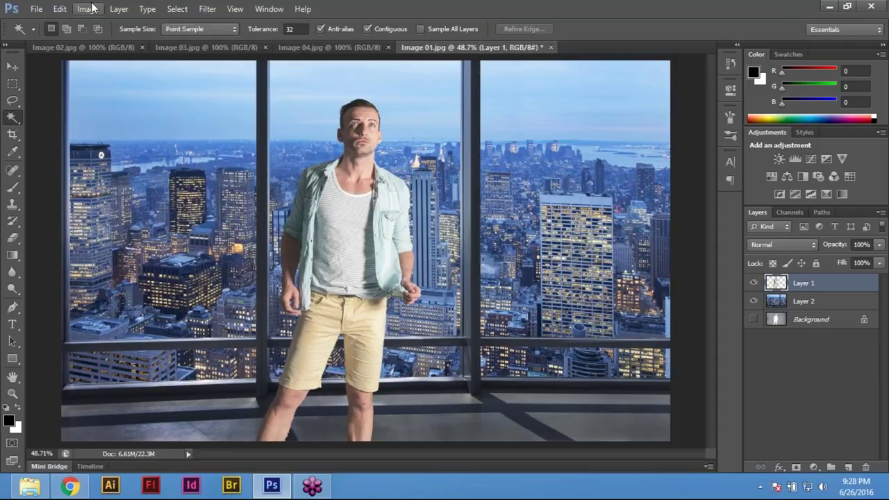
{"action": "left_click", "coordinate": [92, 9]}
{"action": "mouse_move", "coordinate": [110, 32]}
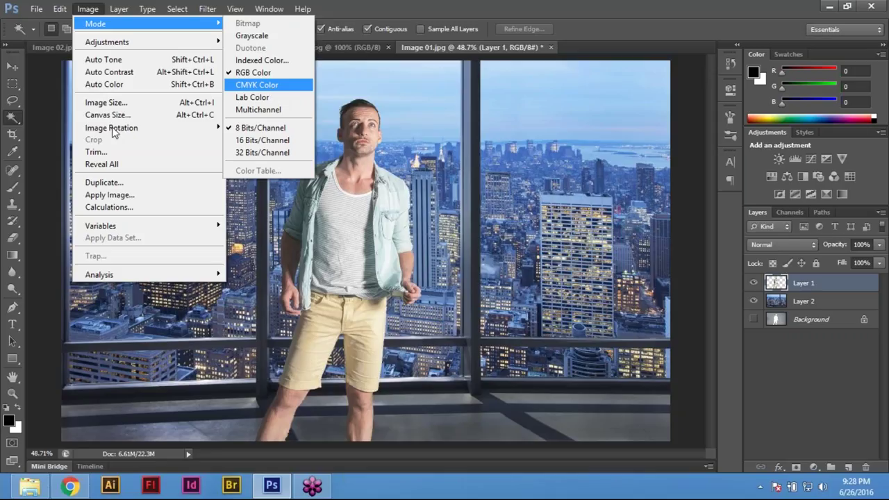
{"action": "key", "text": "Escape"}
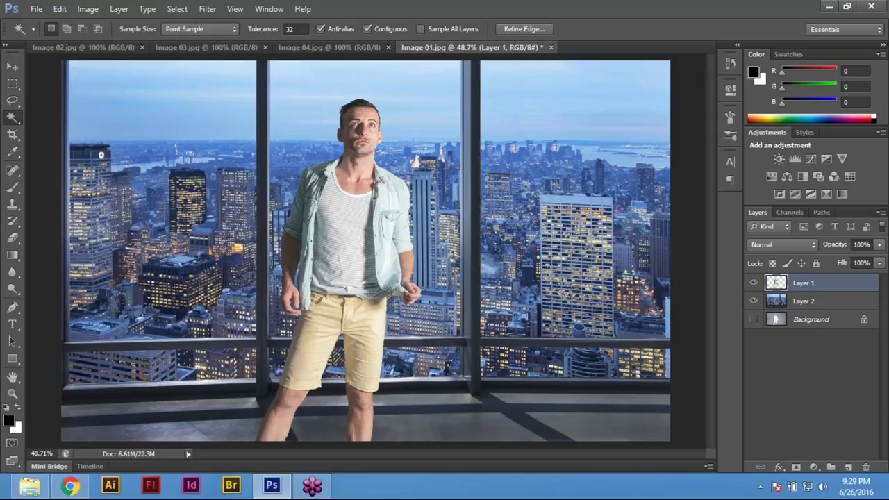
Convert the composite to CMYK Color without merging its layers, accept the U.S. Web Coated (SWOP) v2 profile, and clear the selection.
{"action": "left_click", "coordinate": [90, 83]}
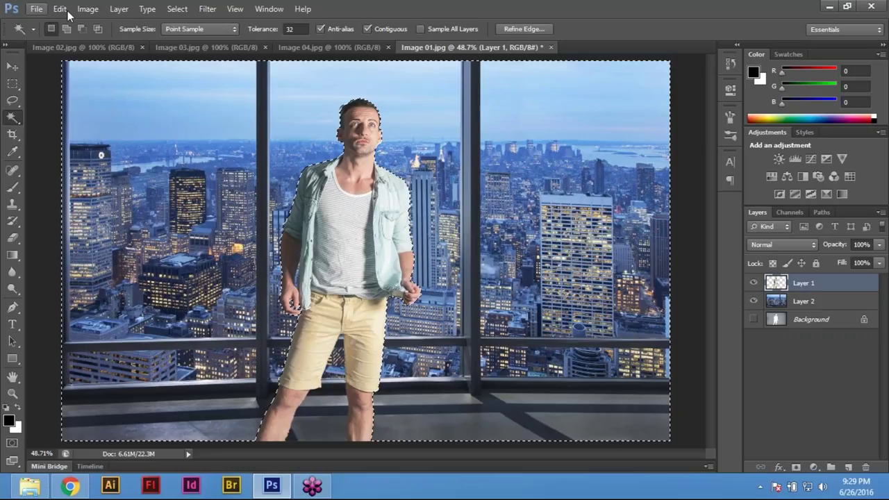
{"action": "left_click", "coordinate": [87, 8]}
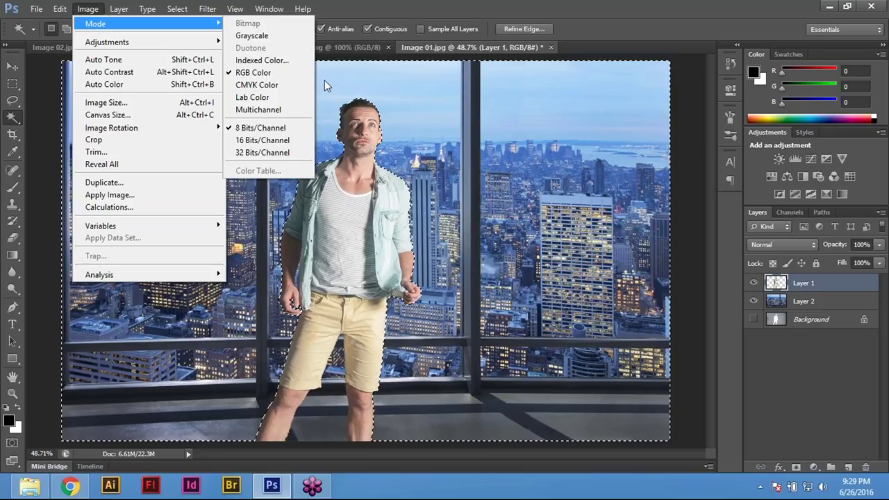
{"action": "left_click", "coordinate": [281, 85]}
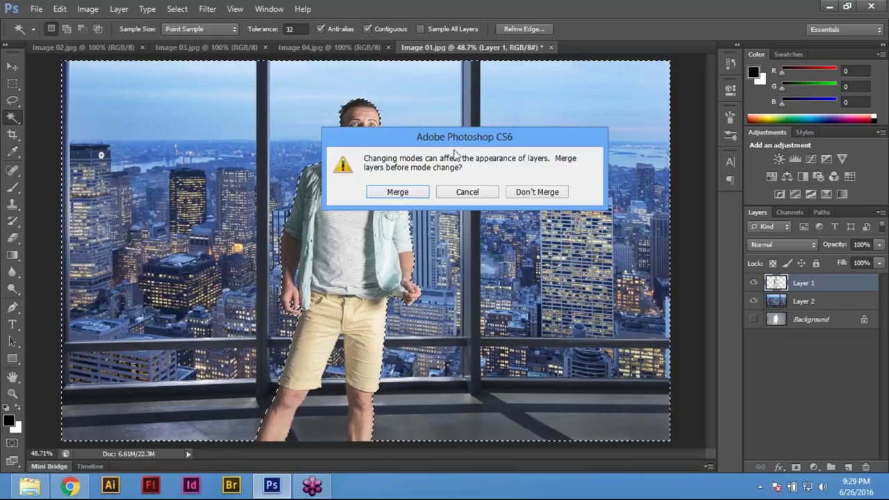
{"action": "left_click_drag", "start_coordinate": [445, 137], "coordinate": [370, 160]}
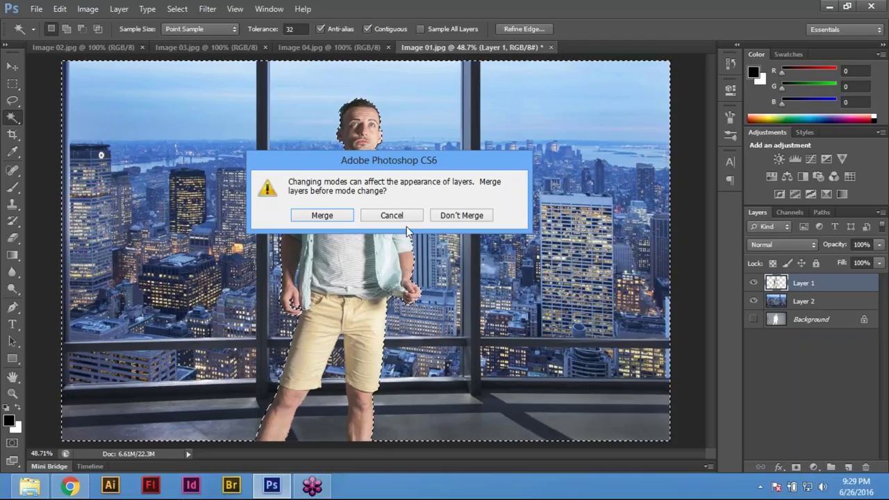
{"action": "left_click", "coordinate": [462, 216]}
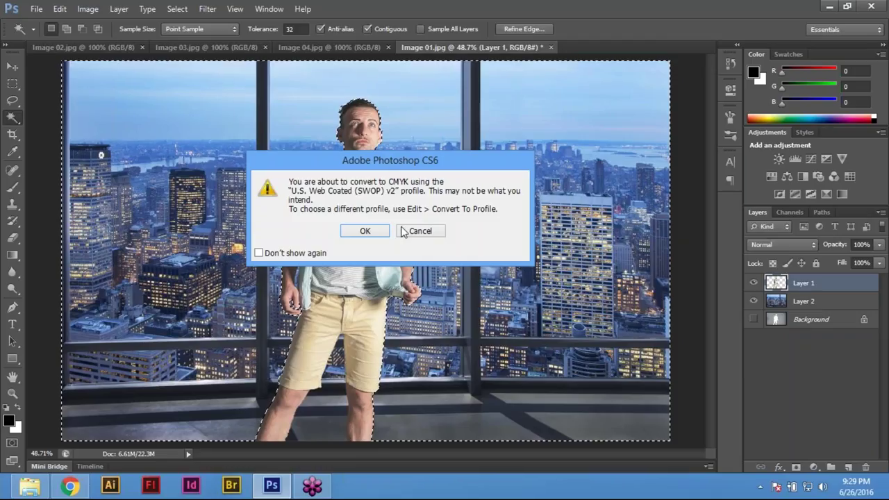
{"action": "left_click", "coordinate": [364, 232]}
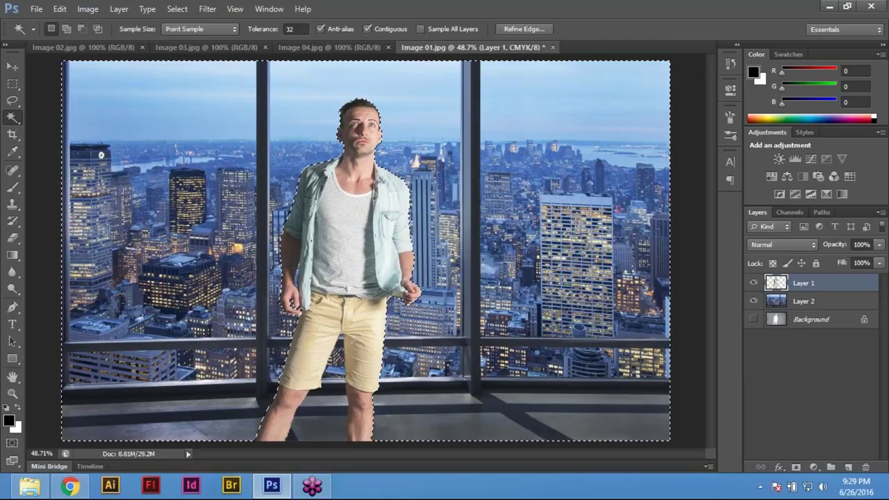
{"action": "key", "text": "ctrl+d"}
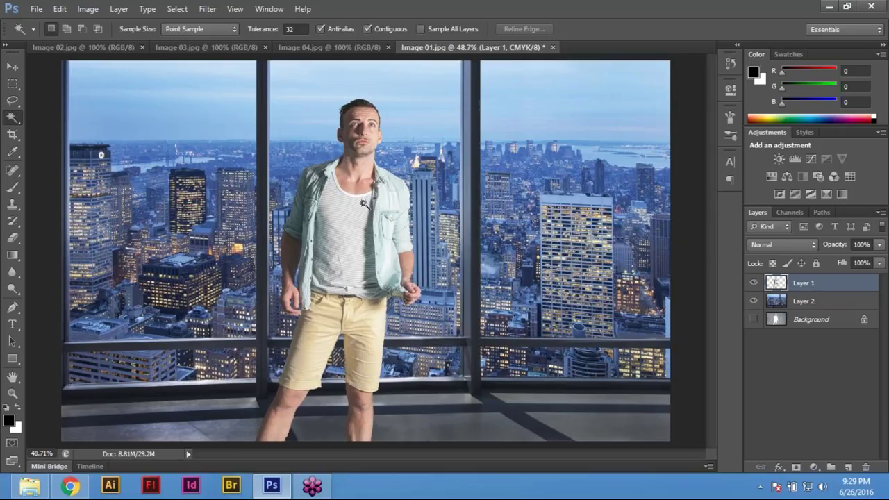
Examine the man's face, shirt and edges against the skyline in CMYK at 100% and 200% magnification with the panels hidden.
{"action": "key", "text": "Tab"}
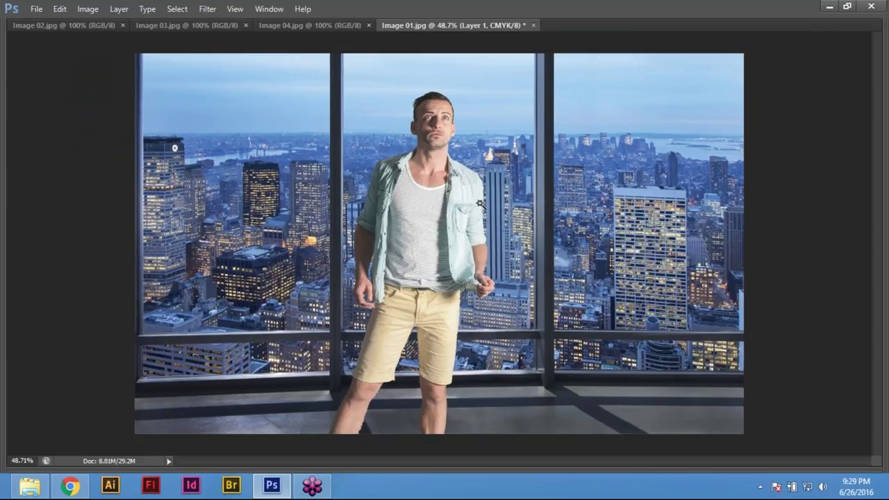
{"action": "key", "text": "ctrl+plus"}
{"action": "key", "text": "ctrl+plus"}
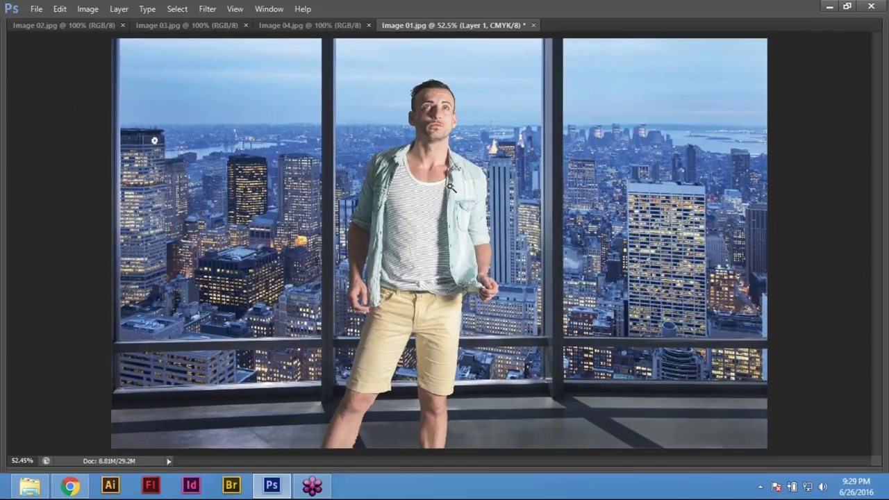
{"action": "key", "text": "ctrl+plus"}
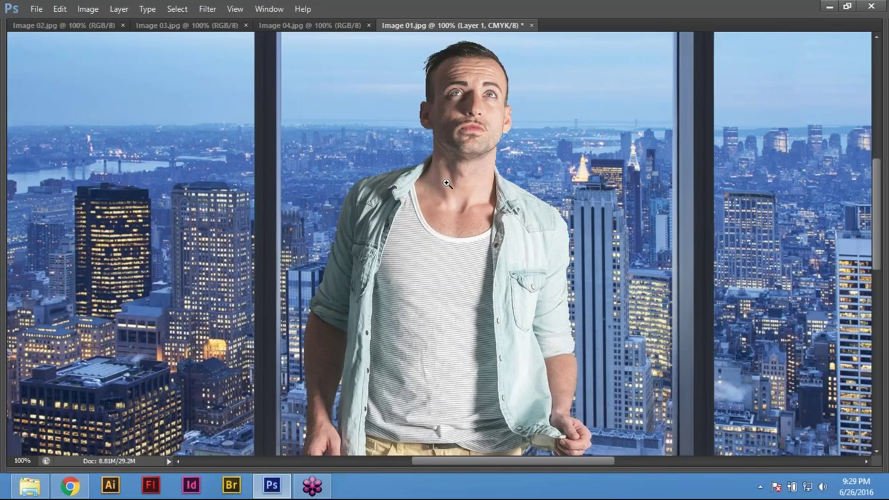
{"action": "left_click_drag", "start_coordinate": [446, 183], "coordinate": [426, 242]}
{"action": "key", "text": "ctrl+plus"}
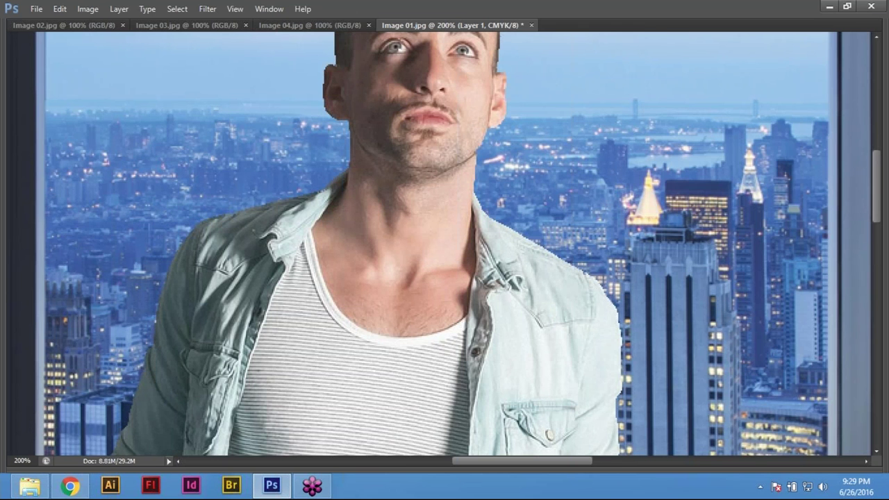
{"action": "key", "text": "ctrl+minus"}
{"action": "left_click_drag", "start_coordinate": [444, 250], "coordinate": [429, 209]}
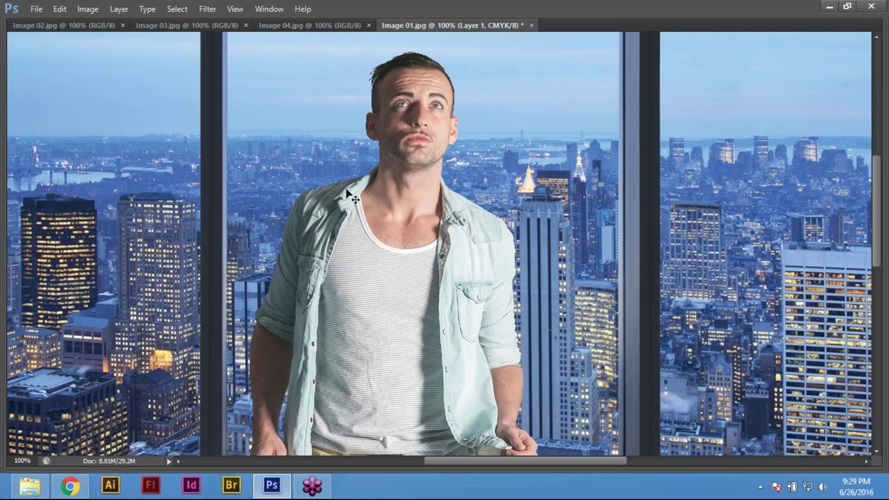
{"action": "key", "text": "ctrl+m"}
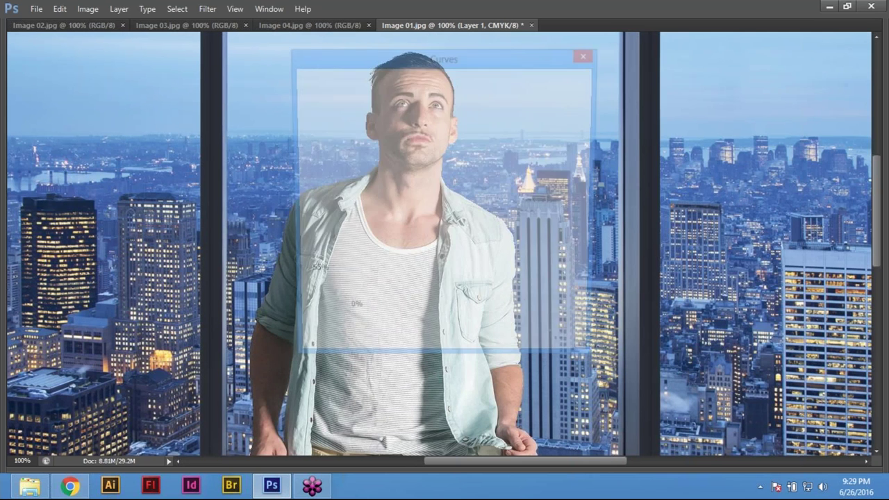
{"action": "left_click_drag", "start_coordinate": [417, 60], "coordinate": [457, 86]}
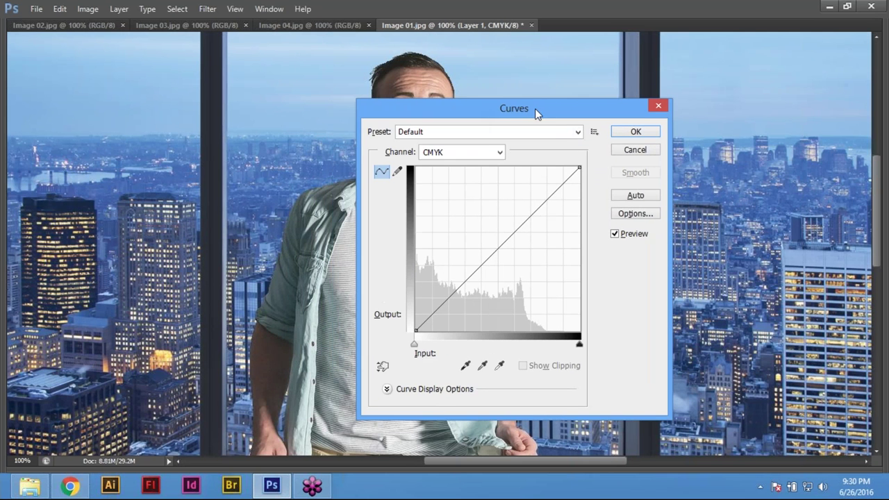
{"action": "left_click_drag", "start_coordinate": [513, 82], "coordinate": [699, 240]}
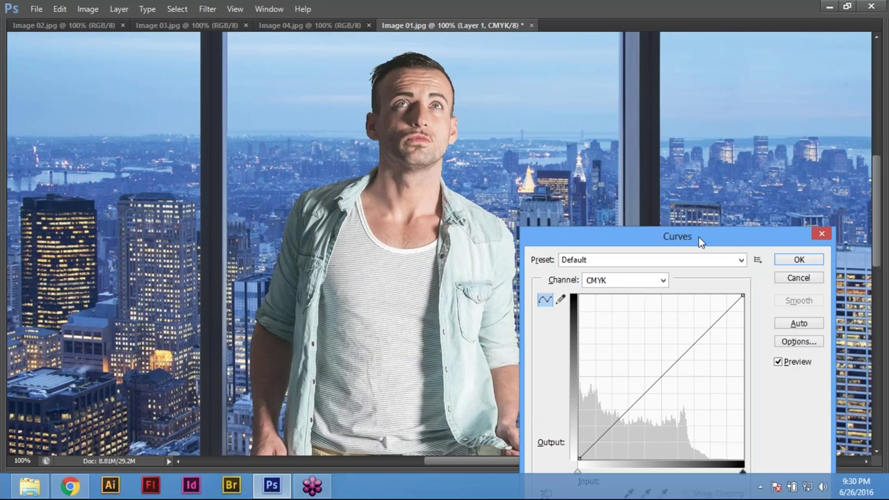
{"action": "left_click", "coordinate": [811, 325]}
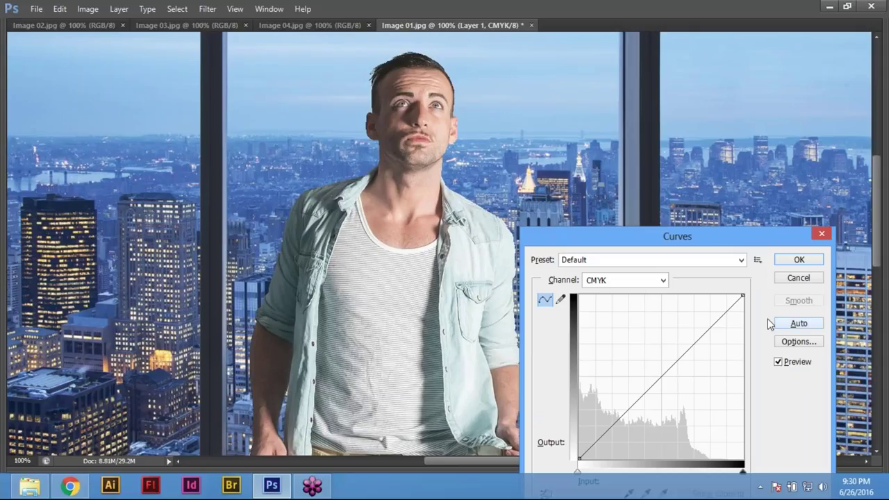
{"action": "left_click", "coordinate": [797, 277]}
Try a Curves adjustment on the man's layer, raising the Cyan channel to output 60 at input 39, discard it and restore the panels.
{"action": "left_click", "coordinate": [88, 9]}
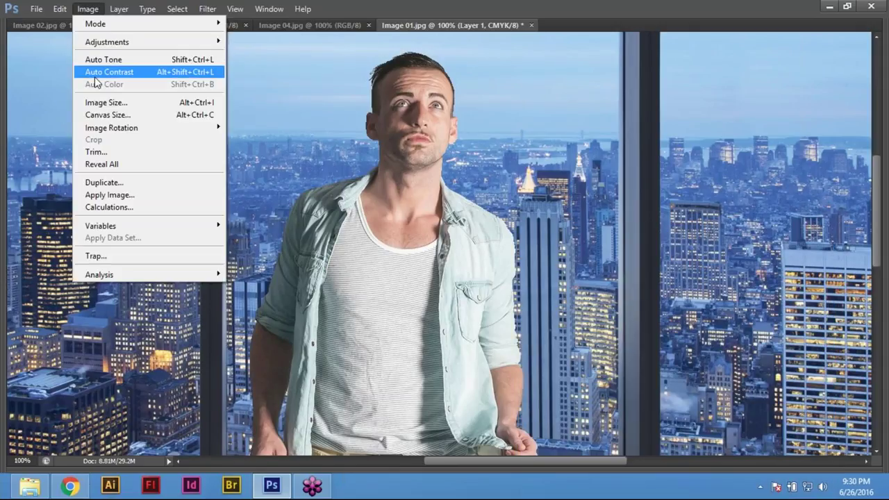
{"action": "mouse_move", "coordinate": [124, 43]}
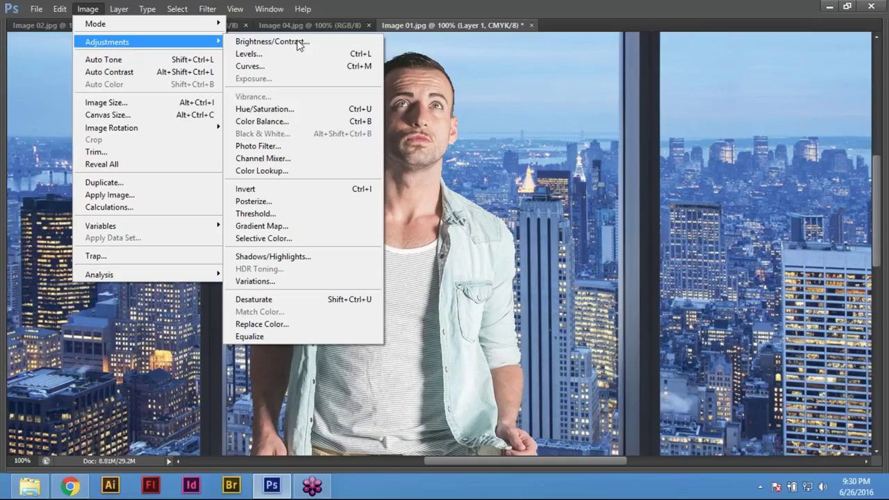
{"action": "left_click", "coordinate": [337, 66]}
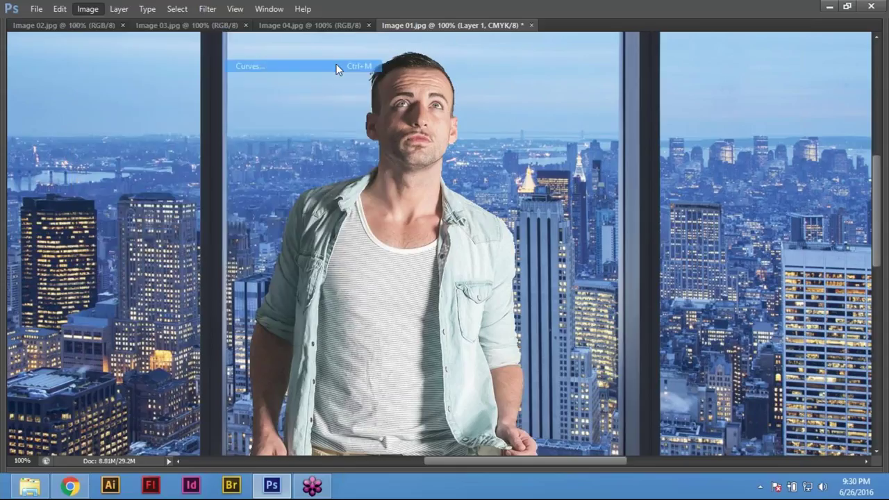
{"action": "left_click", "coordinate": [649, 280]}
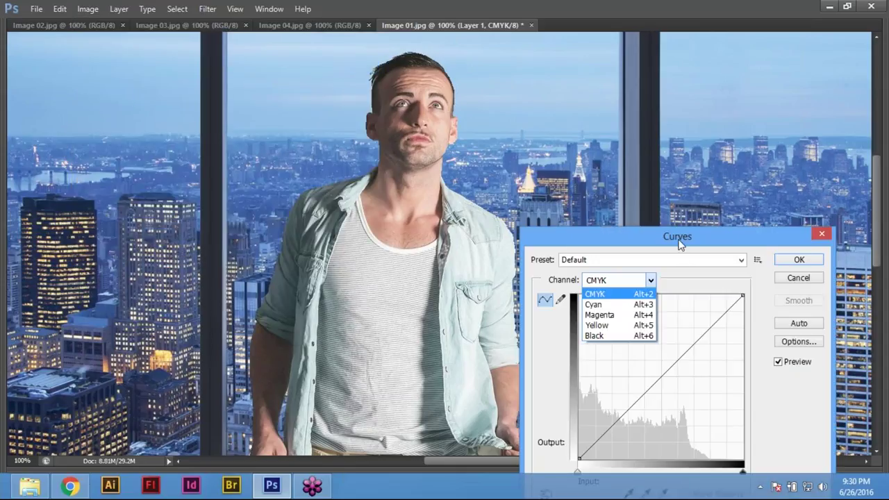
{"action": "left_click", "coordinate": [650, 281]}
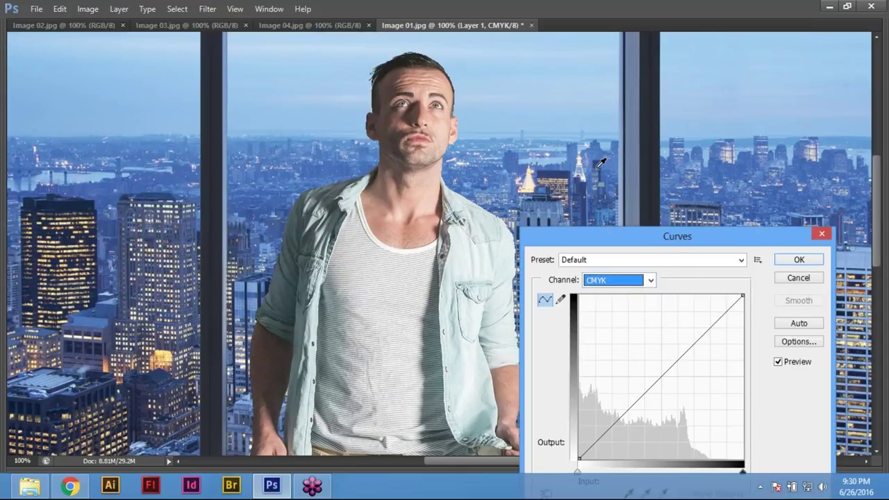
{"action": "left_click", "coordinate": [620, 280]}
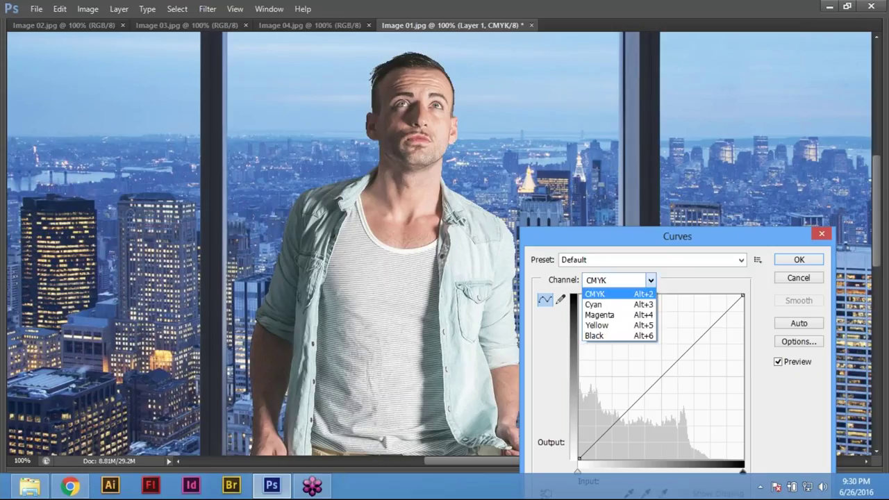
{"action": "left_click", "coordinate": [623, 306]}
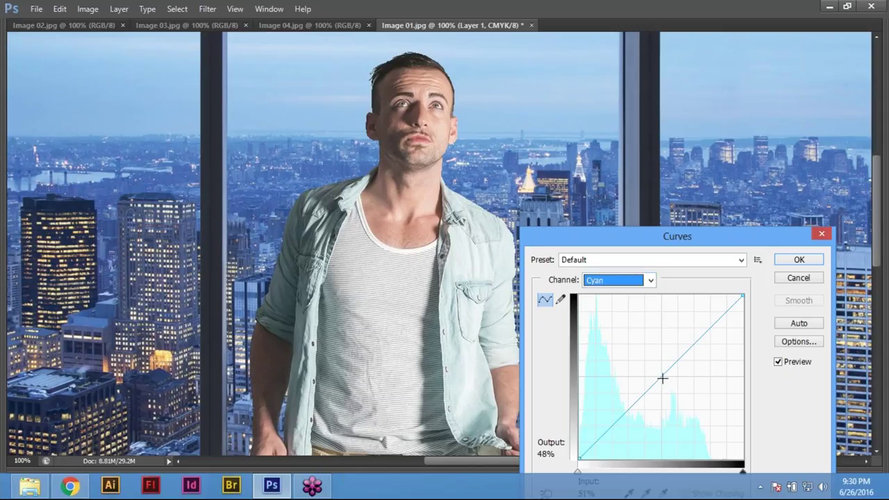
{"action": "left_click_drag", "start_coordinate": [663, 378], "coordinate": [639, 358]}
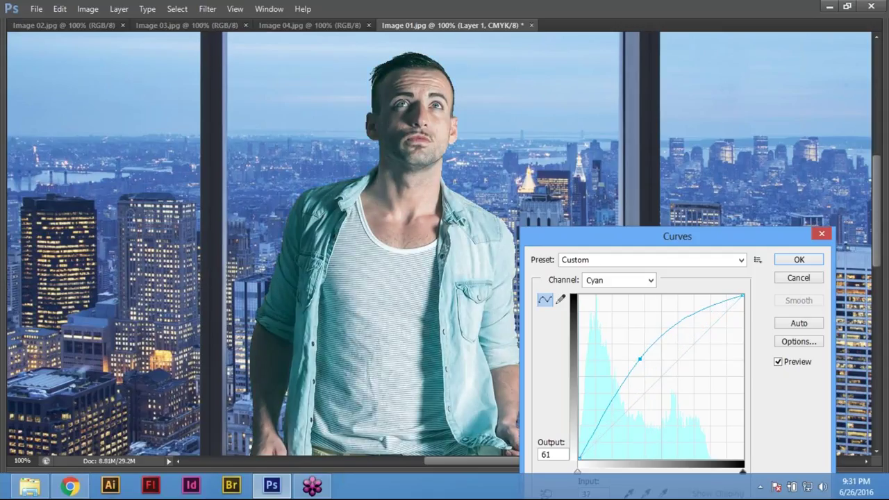
{"action": "left_click_drag", "start_coordinate": [639, 358], "coordinate": [643, 361]}
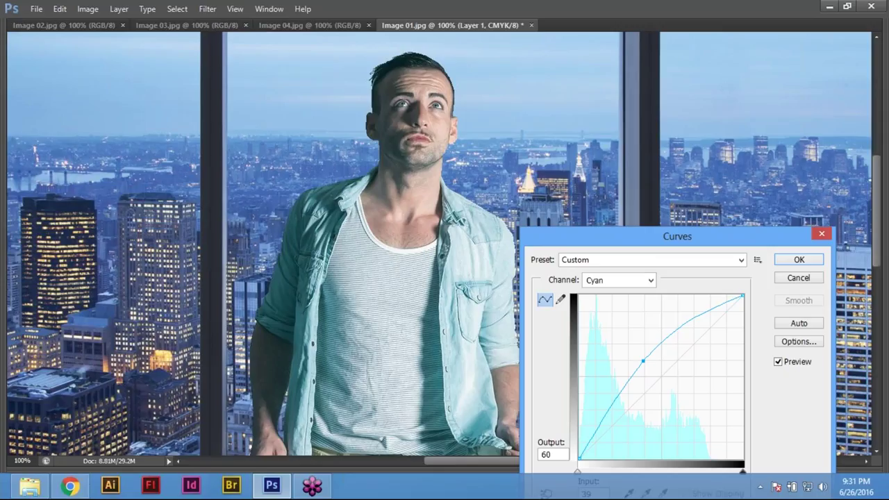
{"action": "left_click", "coordinate": [628, 285]}
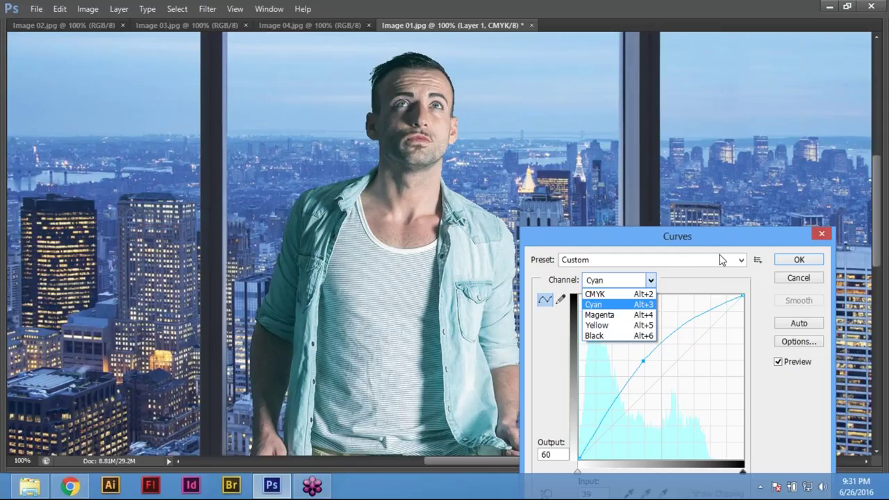
{"action": "left_click", "coordinate": [700, 241]}
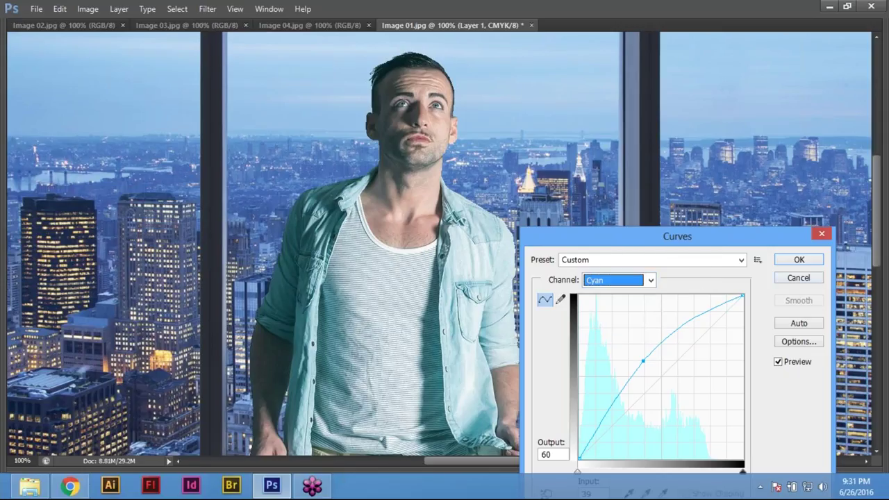
{"action": "left_click", "coordinate": [635, 285]}
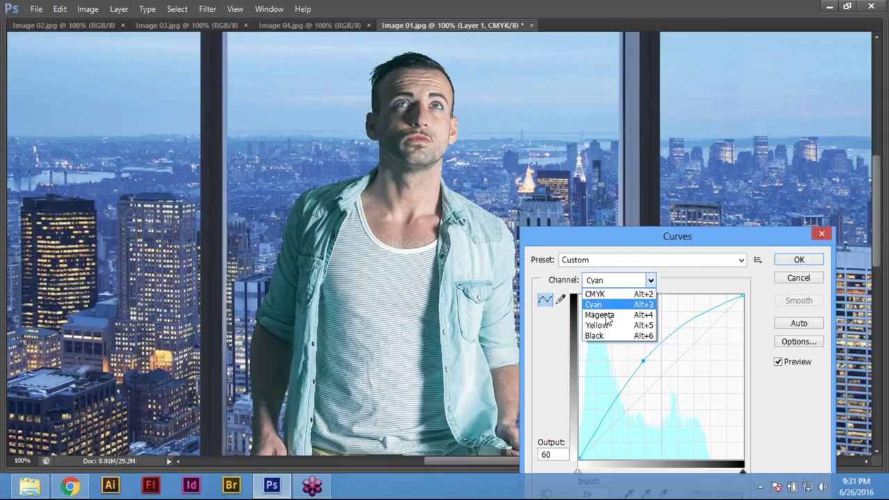
{"action": "left_click", "coordinate": [809, 280]}
{"action": "left_click", "coordinate": [809, 280]}
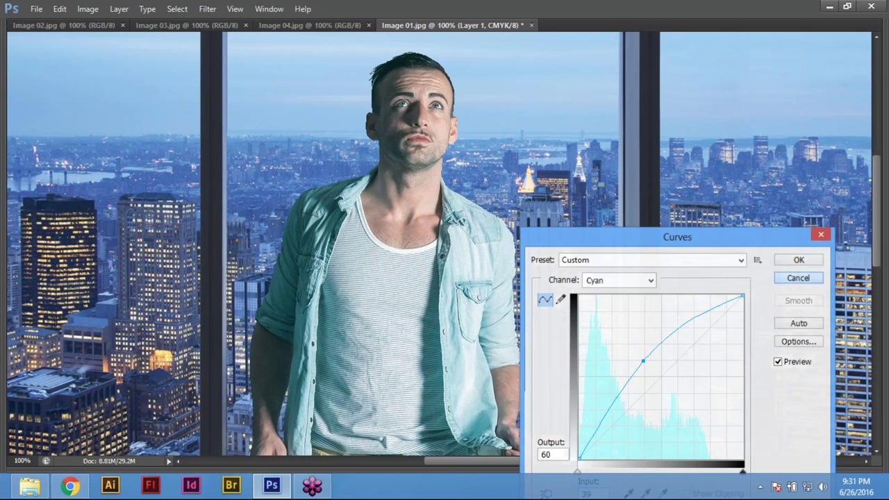
{"action": "key", "text": "Tab"}
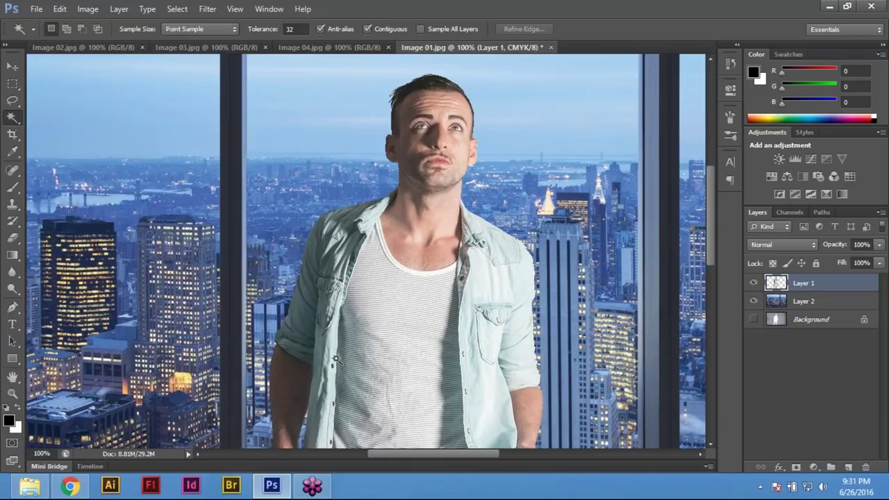
{"action": "left_click", "coordinate": [15, 426]}
{"action": "left_click_drag", "start_coordinate": [392, 82], "coordinate": [621, 177]}
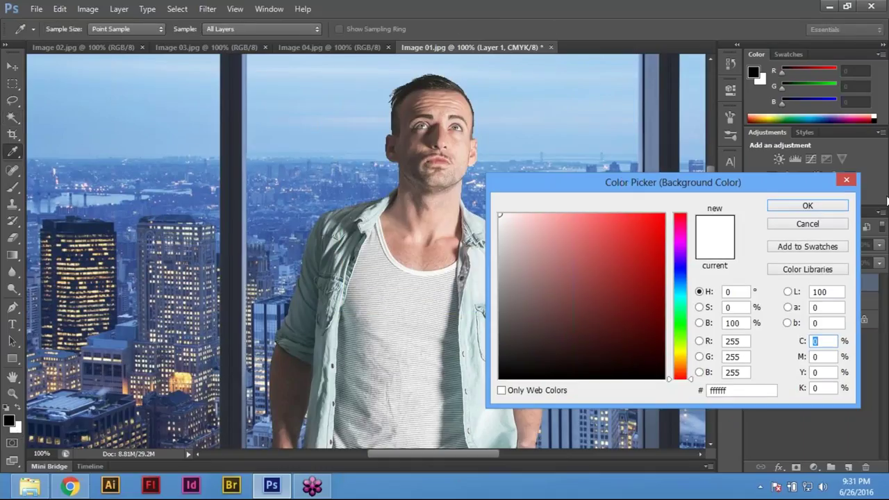
{"action": "left_click", "coordinate": [817, 223]}
{"action": "key", "text": "w"}
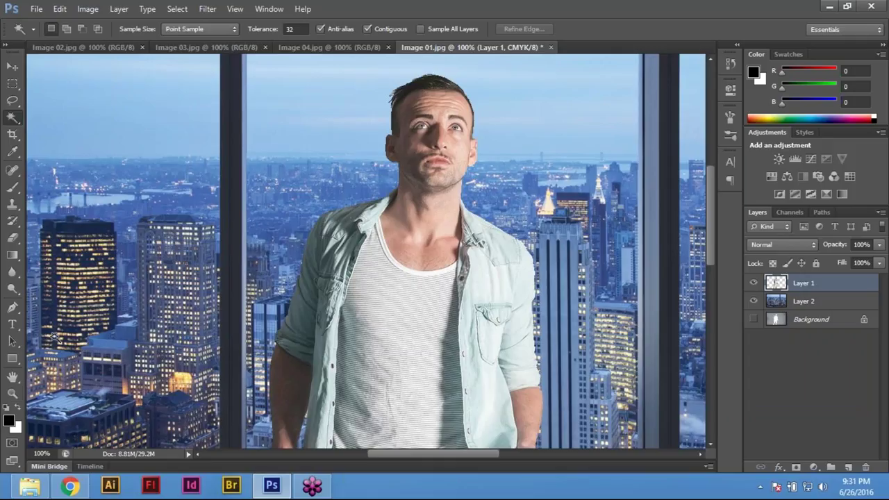
{"action": "key", "text": "i"}
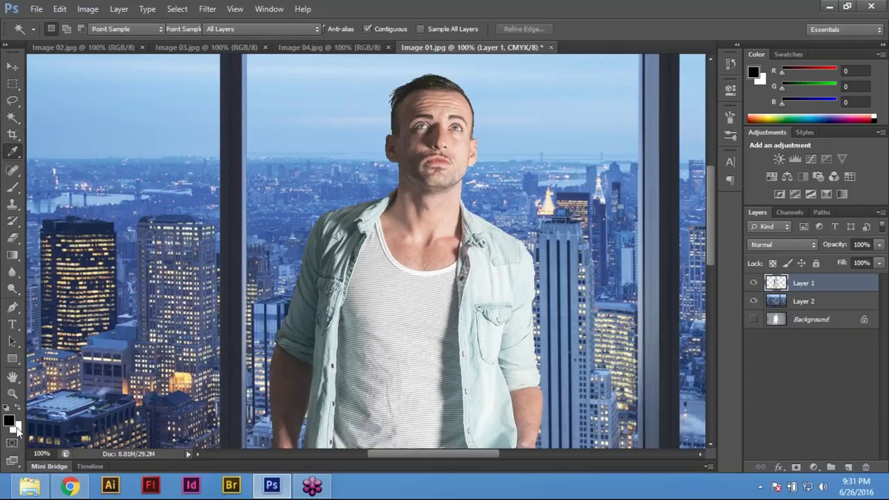
Sample the blues of the skyline on both sides of the man's shoulder as background color and read their CMYK values.
{"action": "left_click", "coordinate": [15, 426]}
{"action": "left_click_drag", "start_coordinate": [613, 191], "coordinate": [648, 235]}
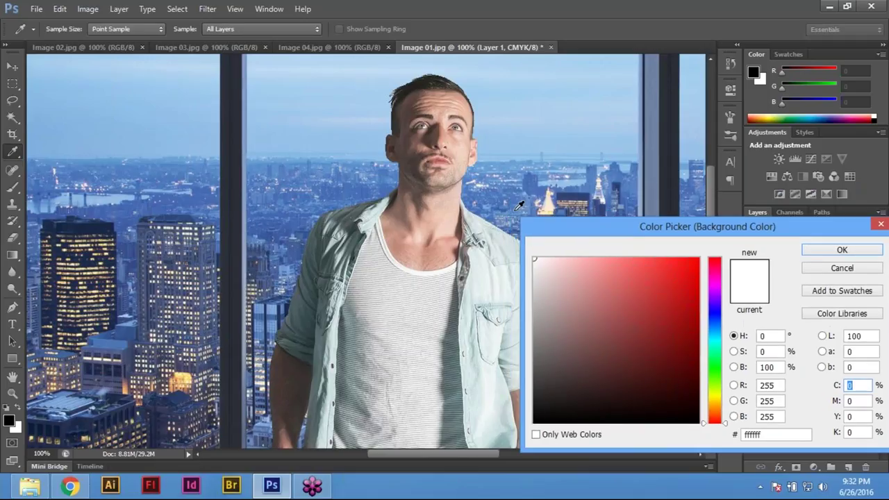
{"action": "left_click", "coordinate": [518, 206]}
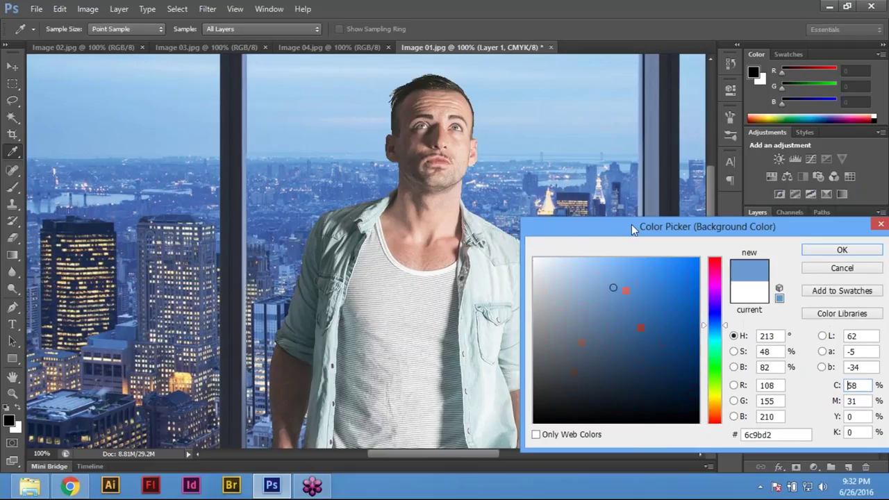
{"action": "left_click_drag", "start_coordinate": [631, 226], "coordinate": [146, 226]}
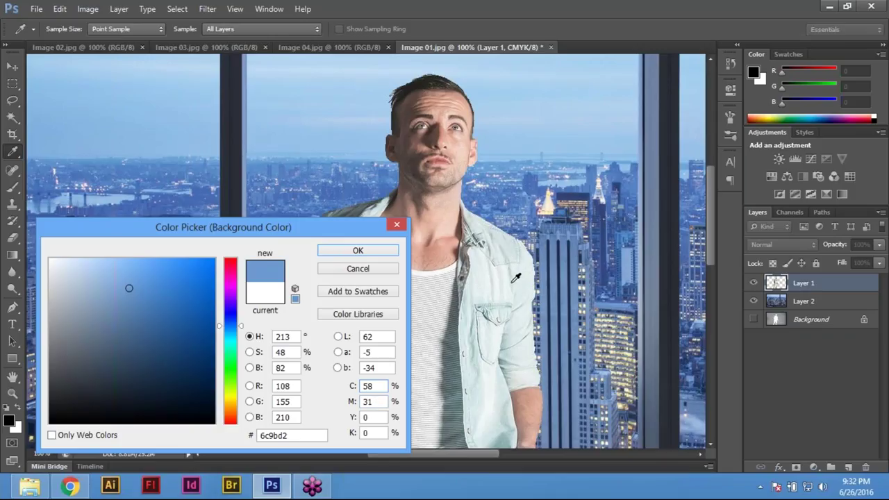
{"action": "left_click", "coordinate": [556, 262]}
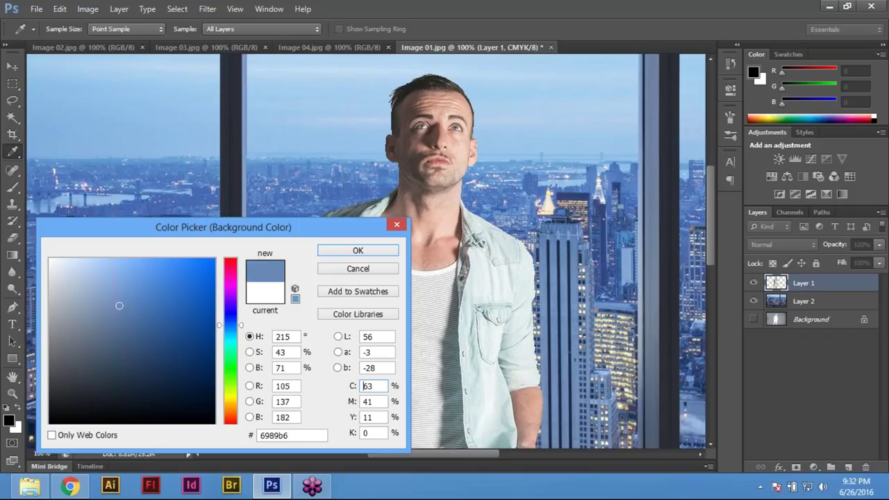
{"action": "type", "text": "78"}
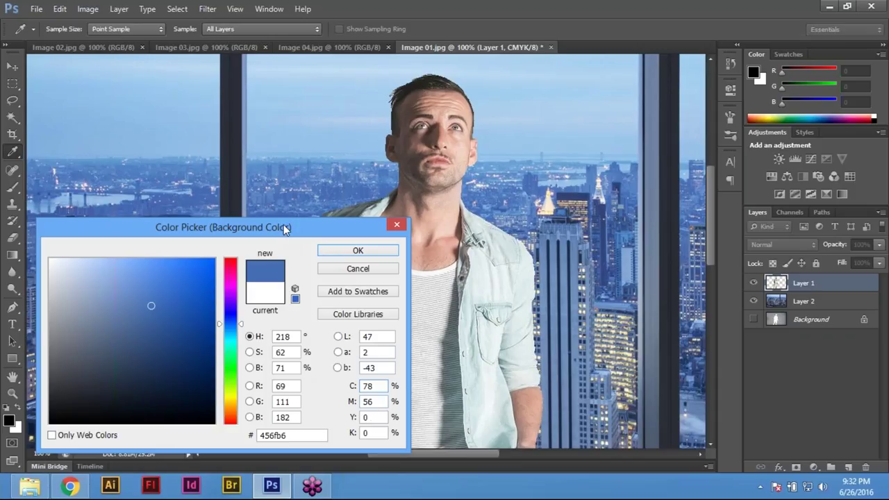
Sample darker and mid blues among the city buildings behind the man and read their cyan and magenta percentages.
{"action": "left_click_drag", "start_coordinate": [283, 224], "coordinate": [619, 299]}
{"action": "type", "text": "91"}
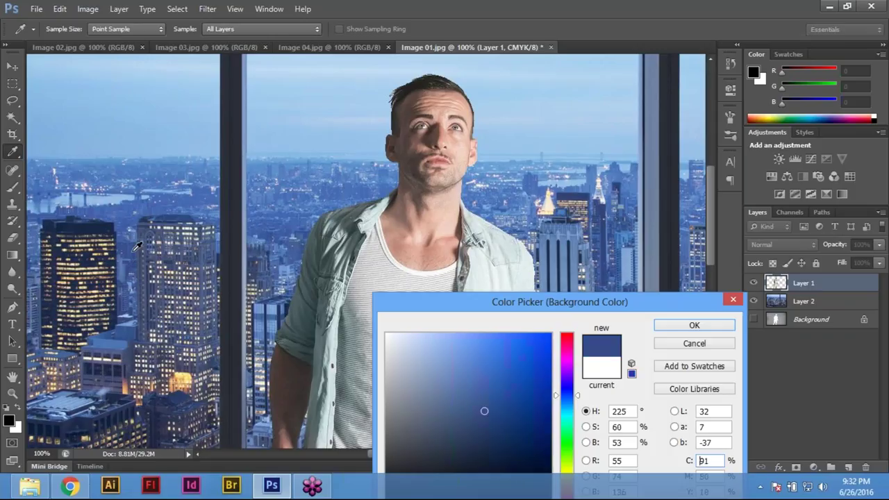
{"action": "left_click_drag", "start_coordinate": [647, 302], "coordinate": [679, 218]}
{"action": "double_click", "coordinate": [738, 379]}
{"action": "double_click", "coordinate": [749, 393]}
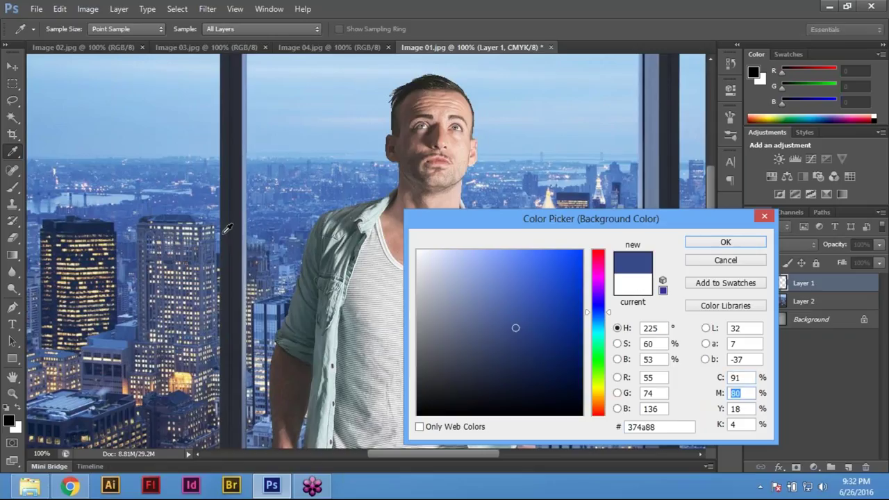
{"action": "type", "text": "55"}
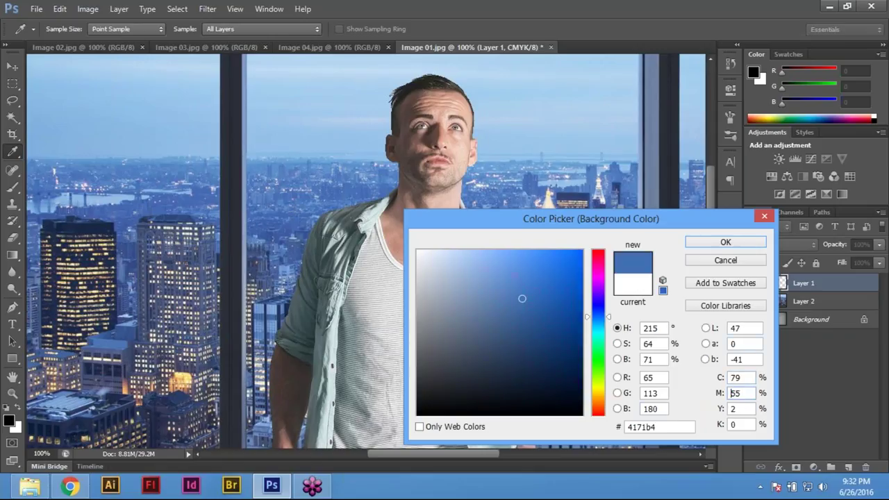
Sample several spots of the sky around the man's head and accept light blue 9ac5e9 (C 37, M 12, Y 0, K 0) as background color.
{"action": "left_click", "coordinate": [359, 128]}
{"action": "left_click", "coordinate": [306, 140]}
{"action": "left_click", "coordinate": [312, 131]}
{"action": "left_click", "coordinate": [372, 146]}
{"action": "left_click", "coordinate": [504, 148]}
{"action": "left_click", "coordinate": [522, 155]}
{"action": "left_click", "coordinate": [523, 153]}
{"action": "left_click", "coordinate": [522, 143]}
{"action": "left_click", "coordinate": [522, 141]}
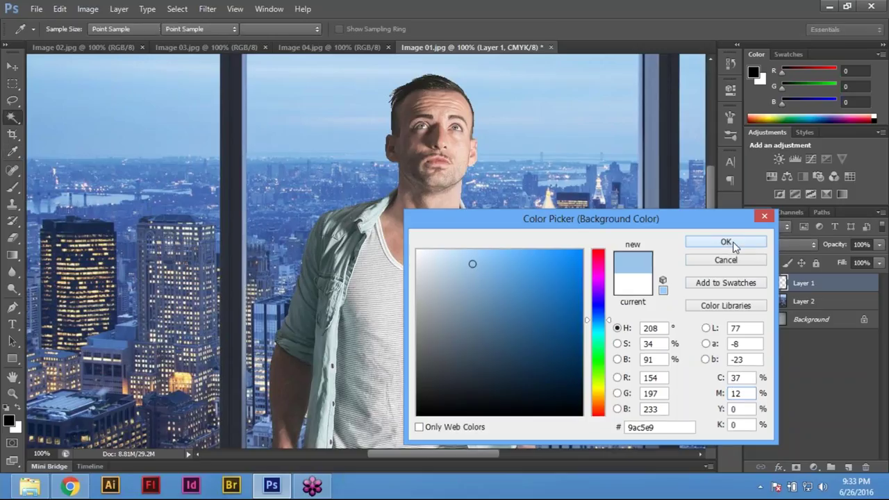
{"action": "left_click", "coordinate": [725, 242]}
{"action": "key", "text": "w"}
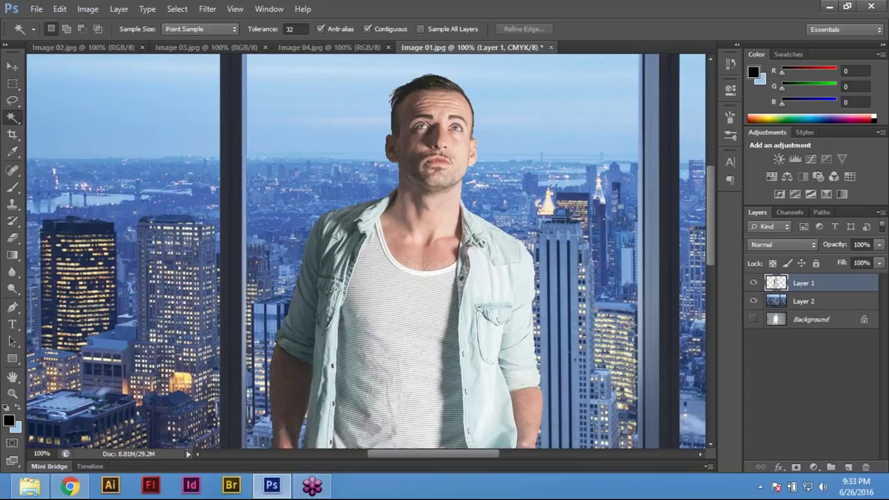
Start a Curves adjustment on the man's layer and raise the Cyan channel to output 56 at input 44.
{"action": "left_click_drag", "start_coordinate": [529, 297], "coordinate": [519, 300]}
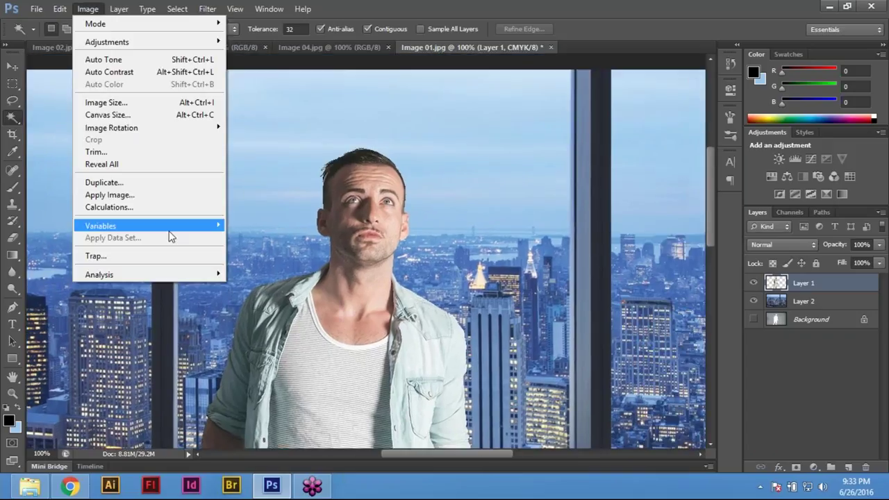
{"action": "mouse_move", "coordinate": [137, 48]}
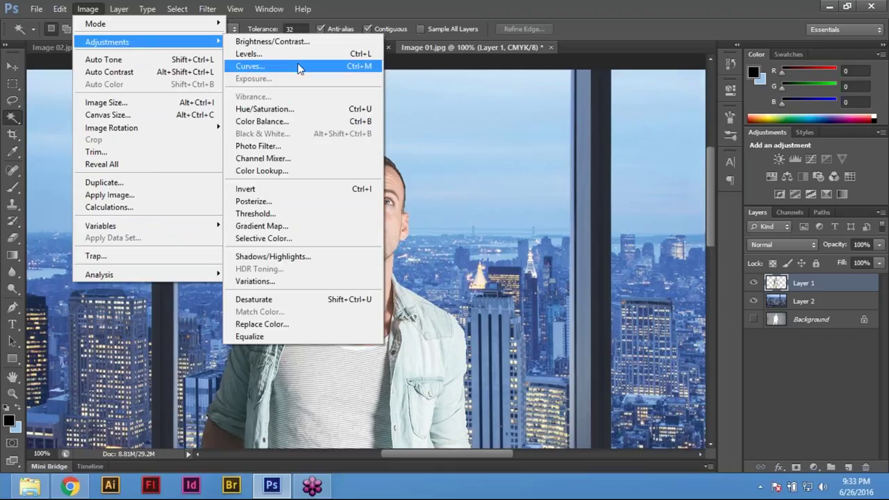
{"action": "left_click", "coordinate": [299, 67]}
{"action": "left_click", "coordinate": [623, 281]}
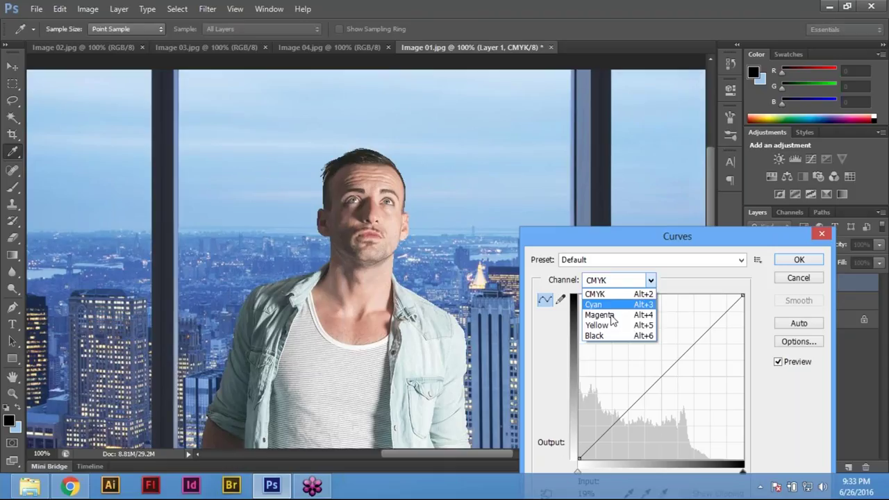
{"action": "left_click", "coordinate": [616, 304]}
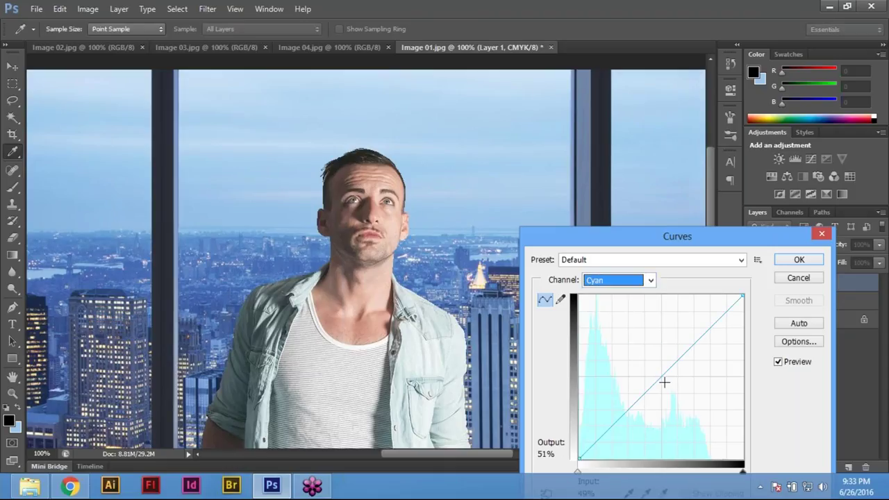
{"action": "left_click_drag", "start_coordinate": [692, 229], "coordinate": [585, 230]}
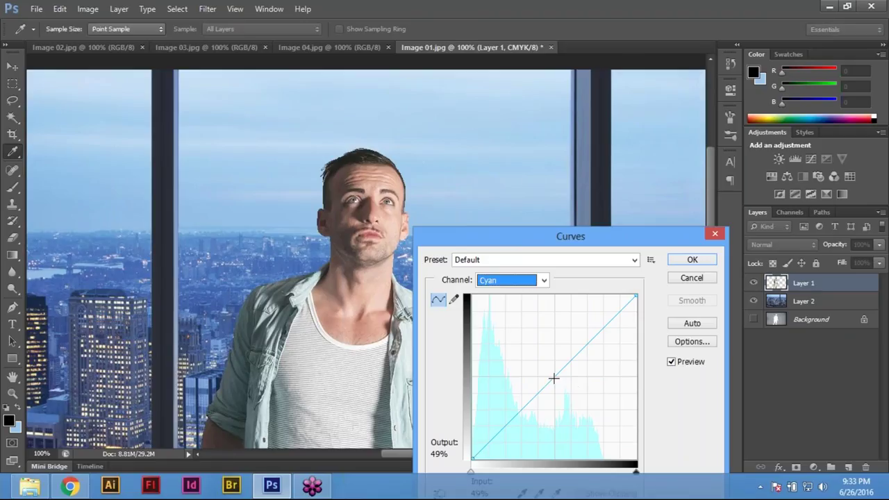
{"action": "left_click_drag", "start_coordinate": [553, 377], "coordinate": [543, 366]}
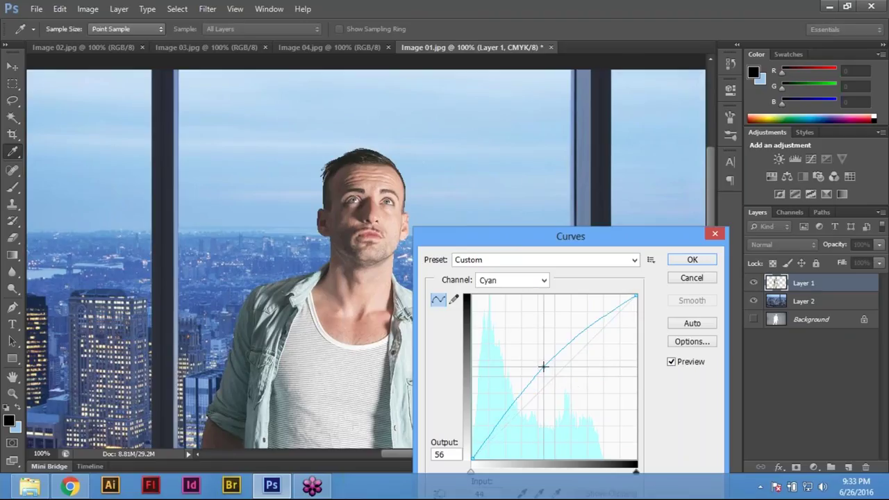
{"action": "left_click_drag", "start_coordinate": [531, 233], "coordinate": [714, 235]}
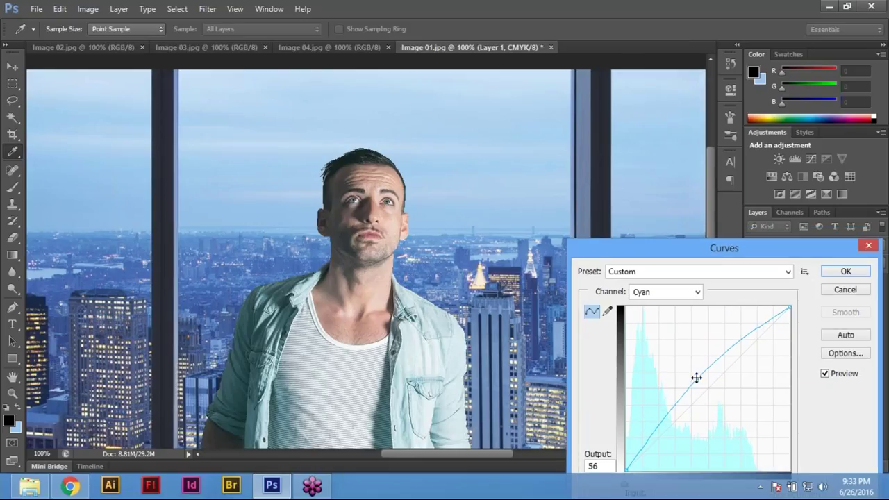
{"action": "mouse_move", "coordinate": [702, 253]}
{"action": "left_mouse_down"}
{"action": "mouse_move", "coordinate": [703, 197]}
{"action": "mouse_move", "coordinate": [703, 231]}
{"action": "mouse_move", "coordinate": [693, 248]}
{"action": "left_mouse_up"}
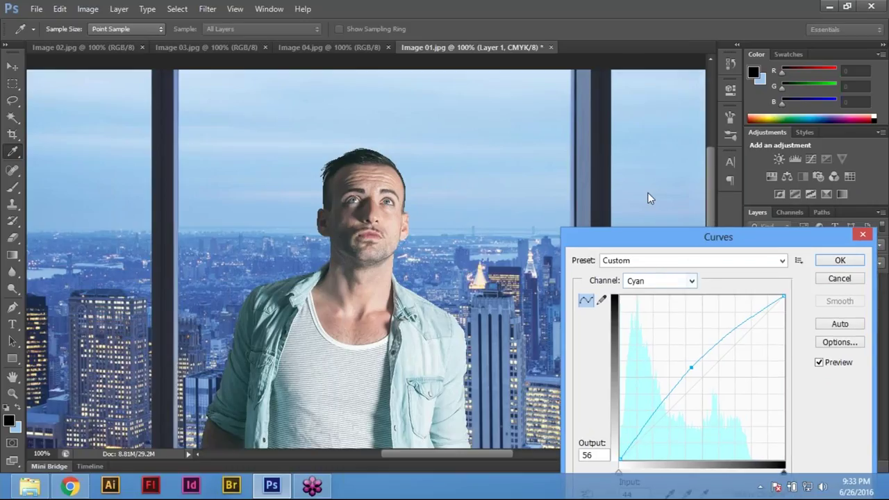
Raise the Magenta channel to output 56 at input 44 in the same Curves adjustment and apply it.
{"action": "left_click_drag", "start_coordinate": [669, 231], "coordinate": [645, 179]}
{"action": "left_click", "coordinate": [637, 229]}
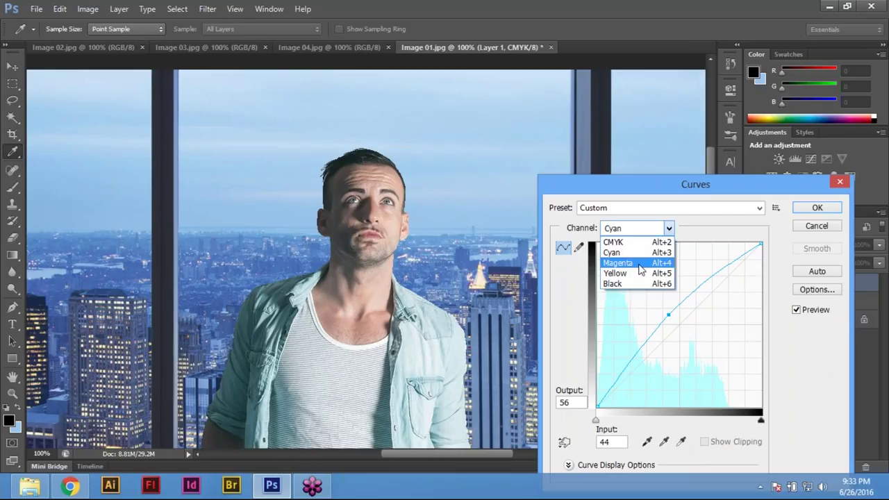
{"action": "left_click", "coordinate": [639, 264]}
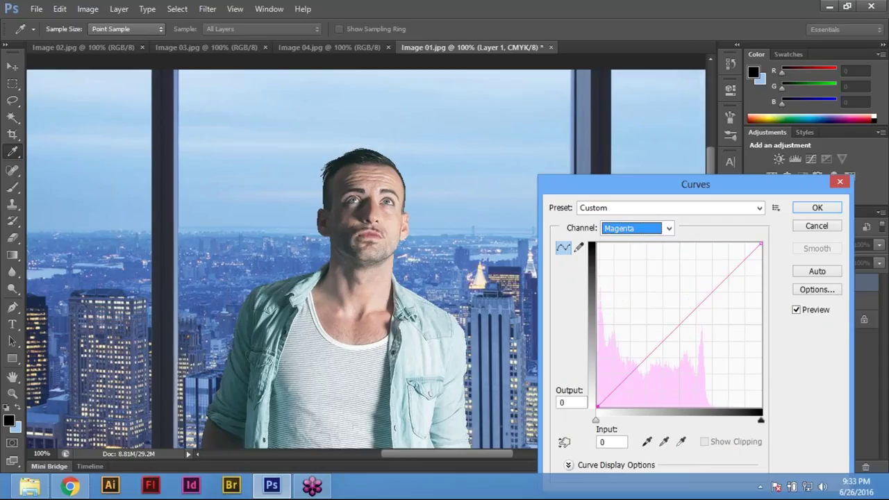
{"action": "left_click", "coordinate": [677, 322]}
{"action": "left_click_drag", "start_coordinate": [677, 323], "coordinate": [668, 314]}
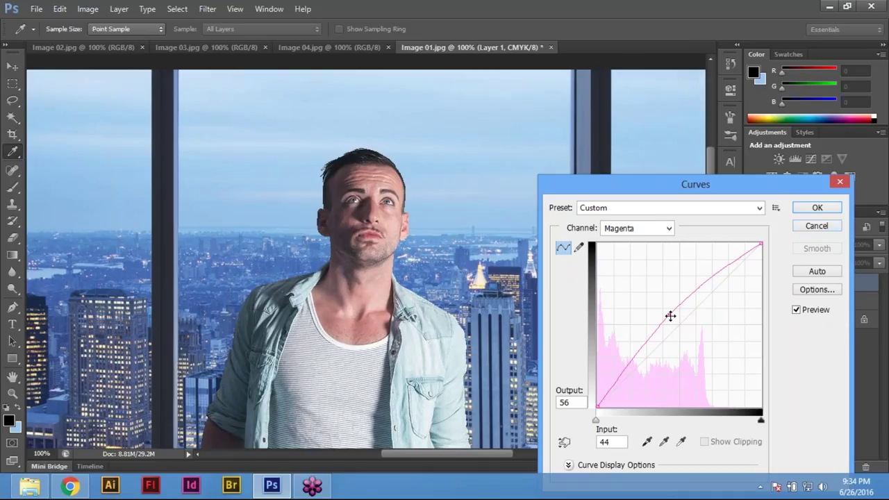
{"action": "left_click", "coordinate": [816, 208]}
{"action": "key", "text": "w"}
Compare the man with and without the Curves adjustment against the city view at 66.67% magnification.
{"action": "key", "text": "ctrl+0"}
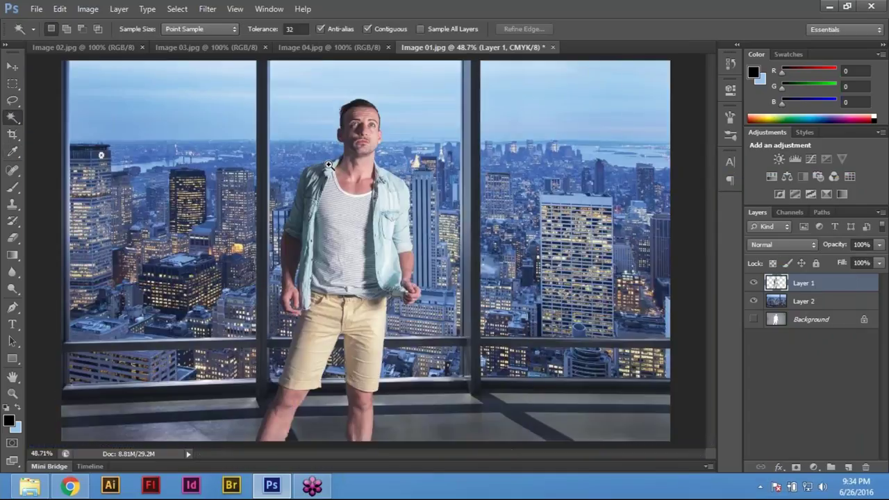
{"action": "left_click", "coordinate": [368, 166], "text": "ctrl"}
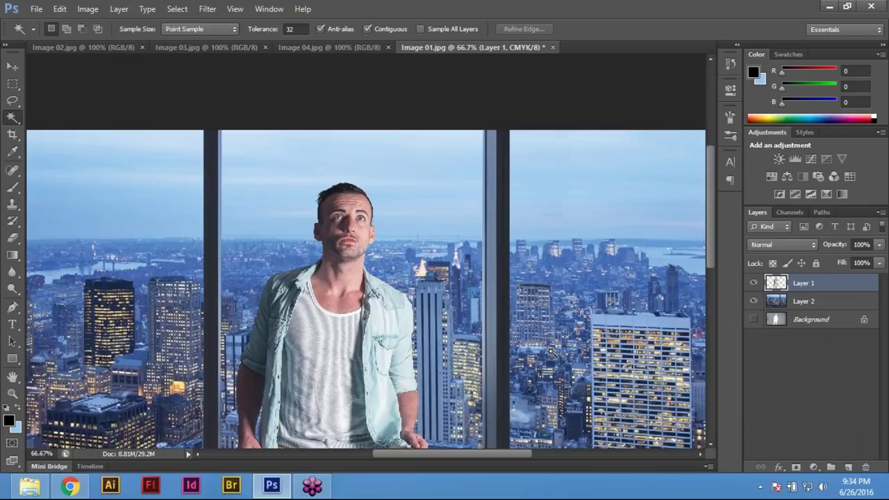
{"action": "key", "text": "ctrl+shift+l"}
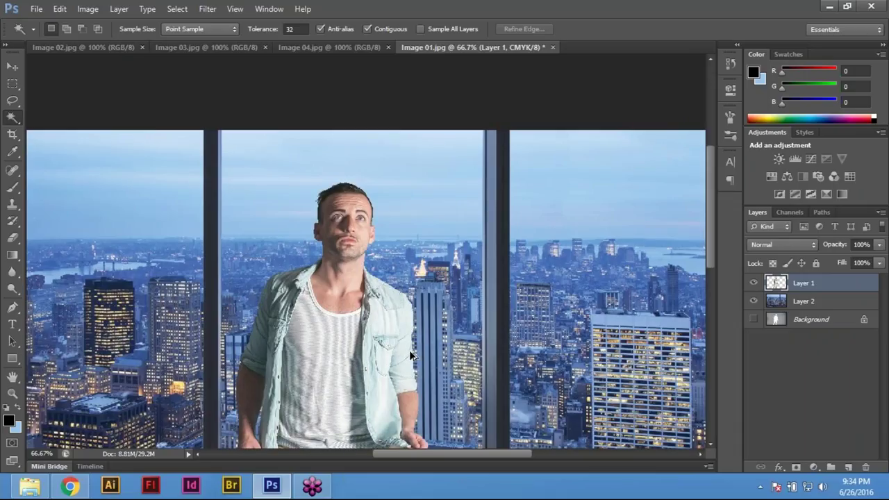
{"action": "key", "text": "ctrl+z"}
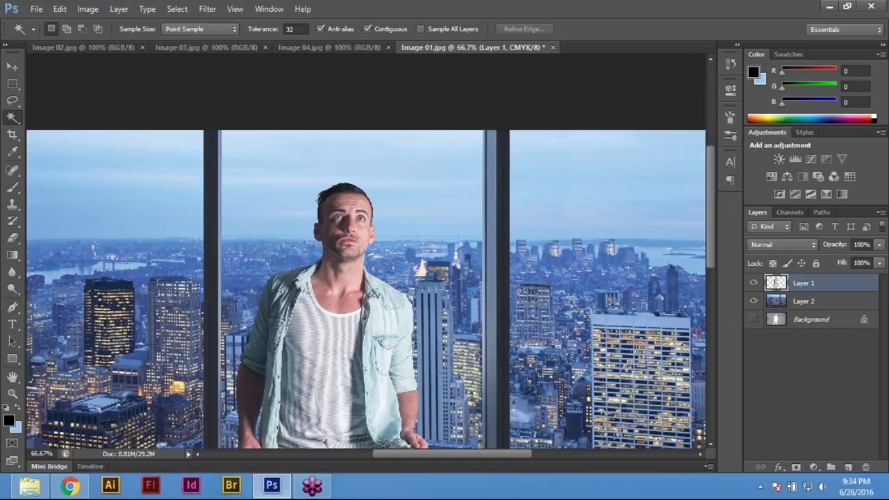
{"action": "key", "text": "i"}
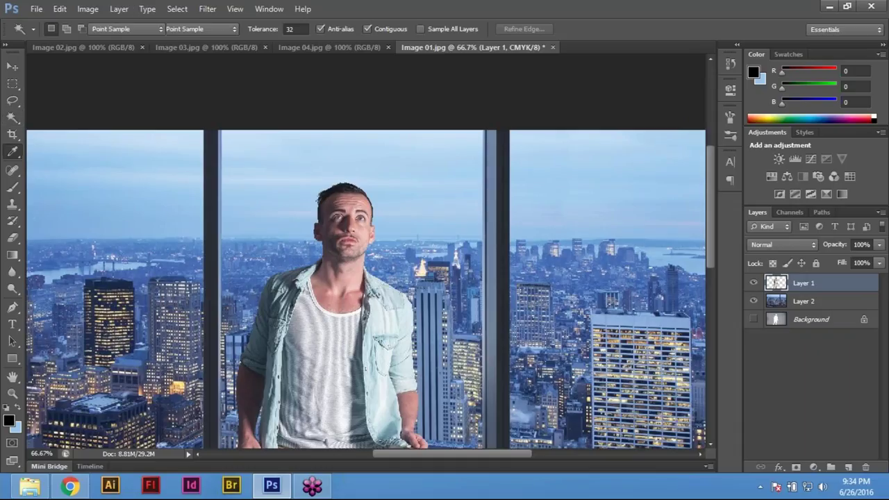
{"action": "key", "text": "ctrl+m"}
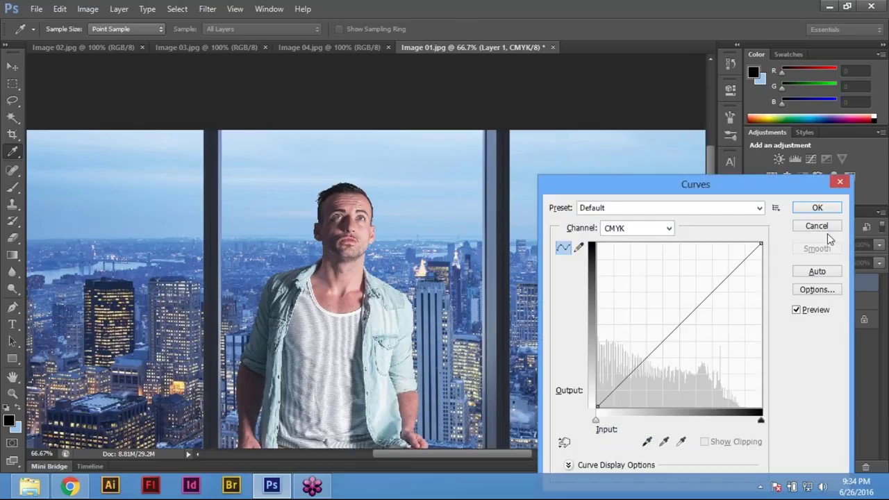
{"action": "left_click_drag", "start_coordinate": [827, 231], "coordinate": [245, 144]}
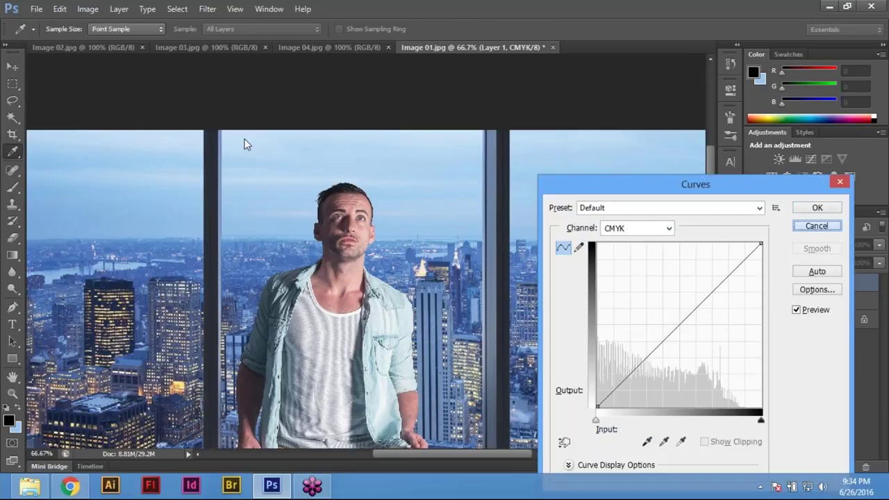
{"action": "key", "text": "Escape"}
{"action": "left_click", "coordinate": [176, 9]}
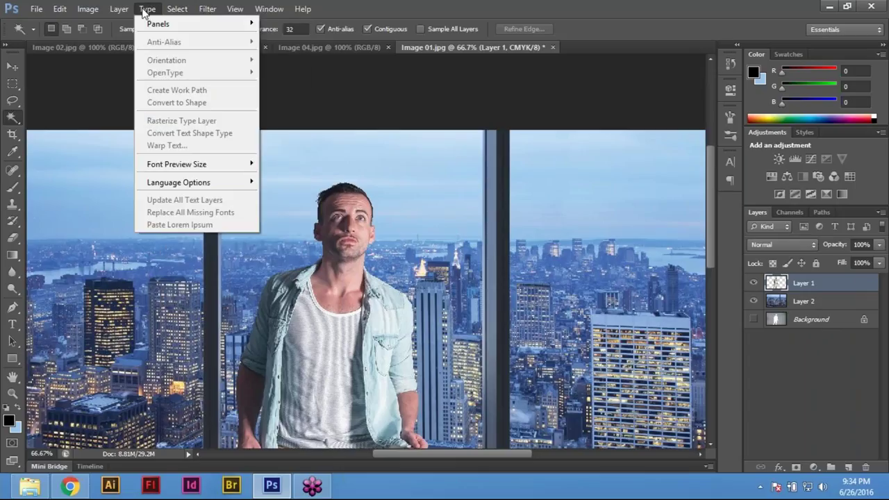
{"action": "mouse_move", "coordinate": [89, 9]}
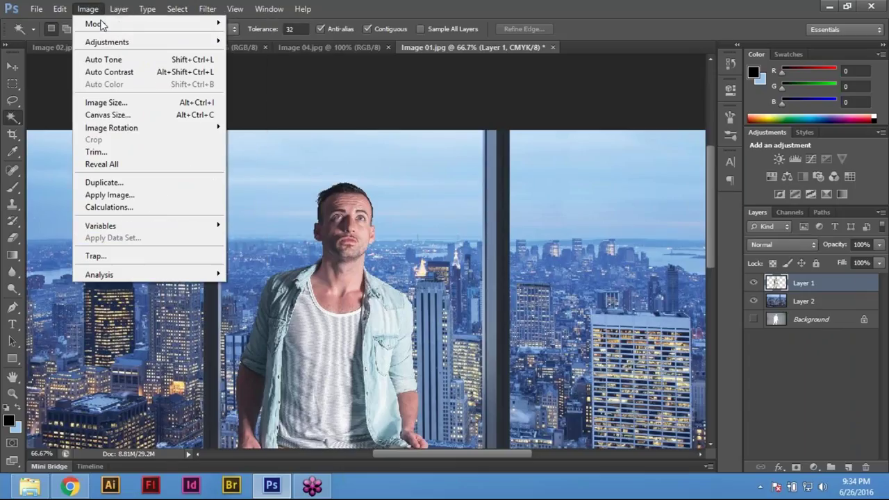
{"action": "mouse_move", "coordinate": [115, 44]}
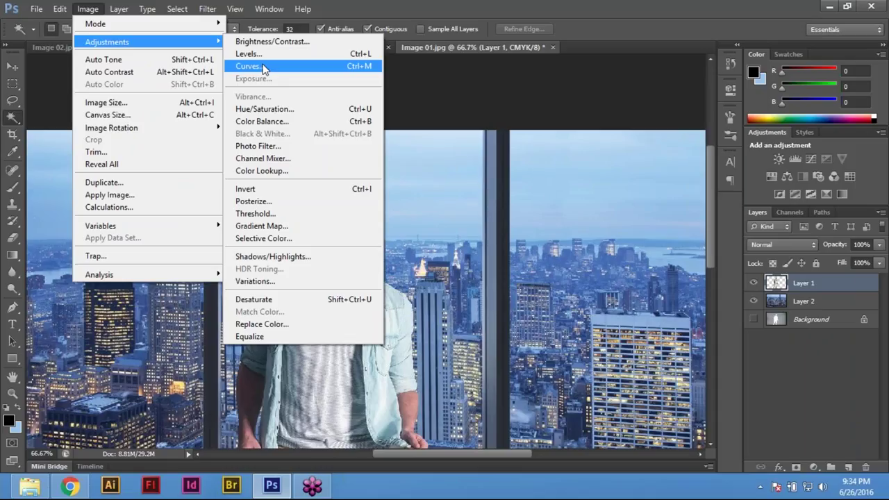
{"action": "left_click", "coordinate": [569, 262]}
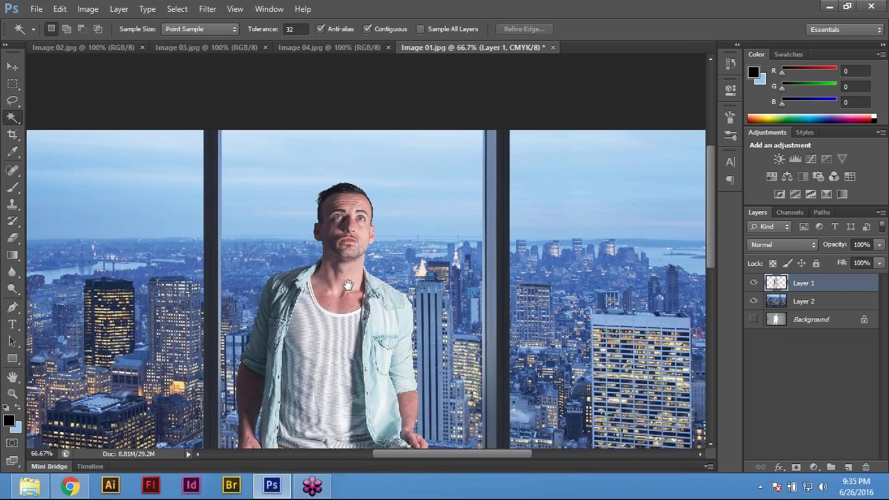
Toggle the last Curves adjustment and examine the man's colour and the floor shadows against the city view at several magnifications.
{"action": "left_click_drag", "start_coordinate": [347, 285], "coordinate": [387, 365]}
{"action": "key", "text": "ctrl+plus"}
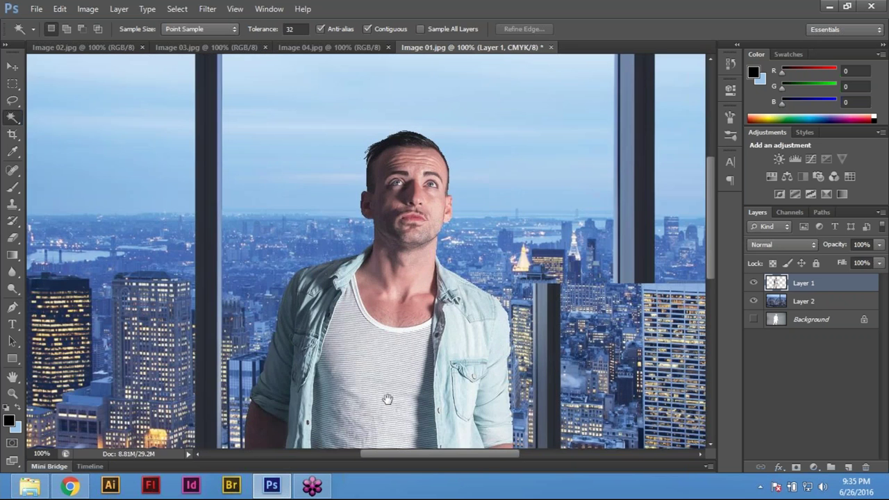
{"action": "key", "text": "ctrl+0"}
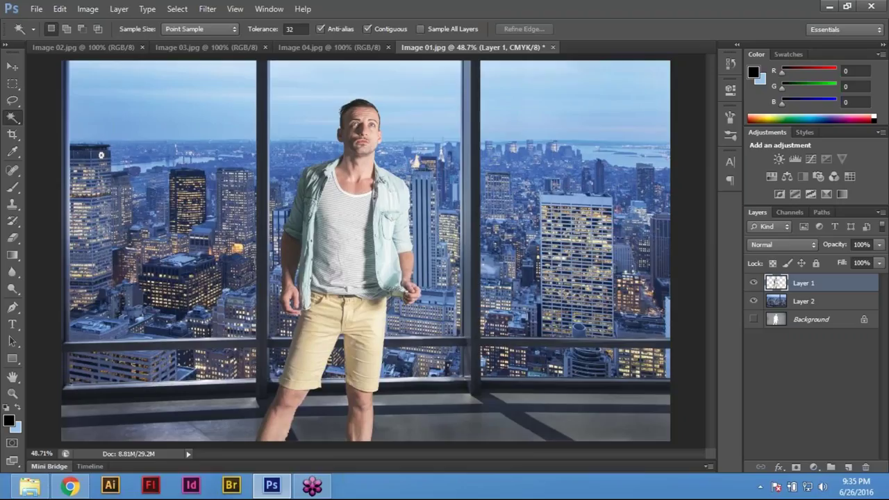
{"action": "key", "text": "ctrl+z"}
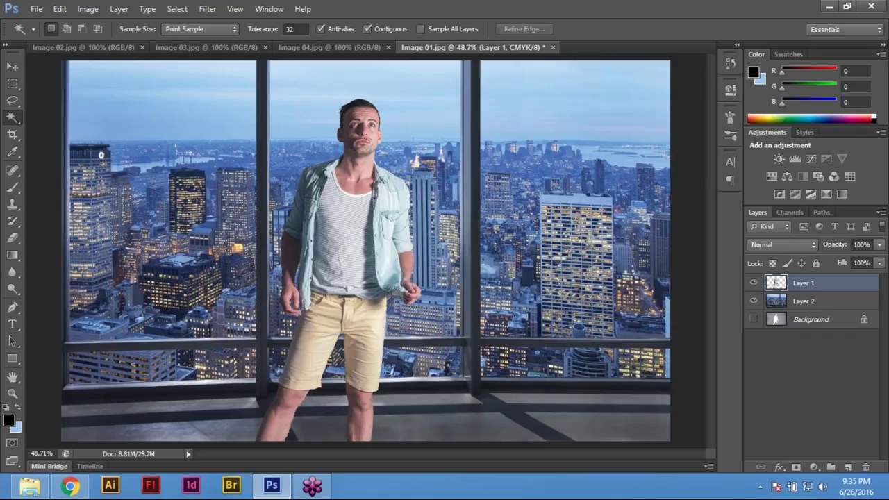
{"action": "key", "text": "ctrl+minus"}
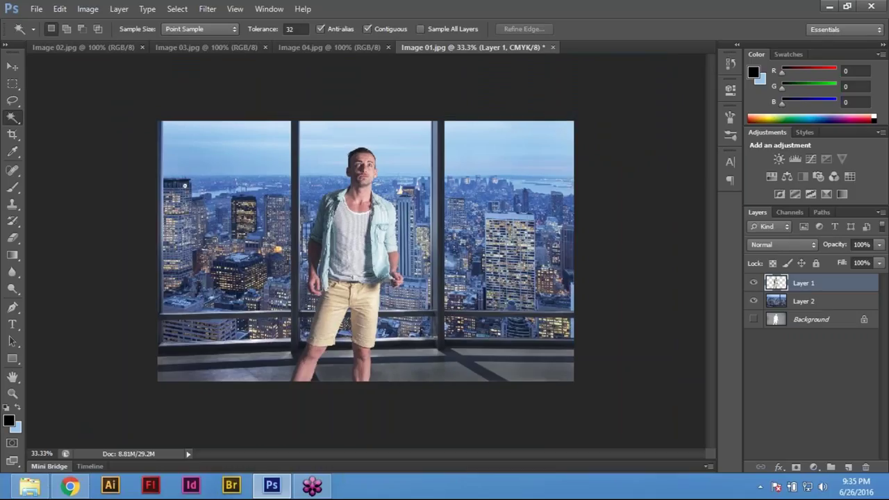
{"action": "key", "text": "ctrl+plus"}
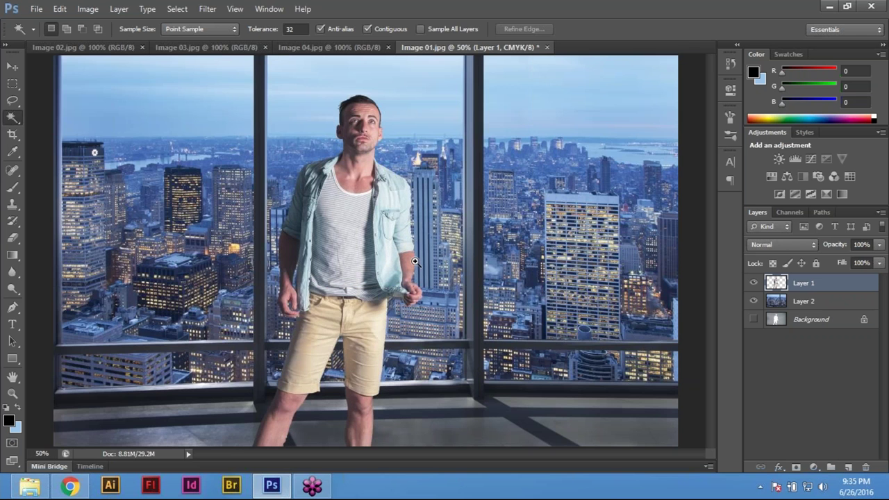
{"action": "key", "text": "ctrl+plus"}
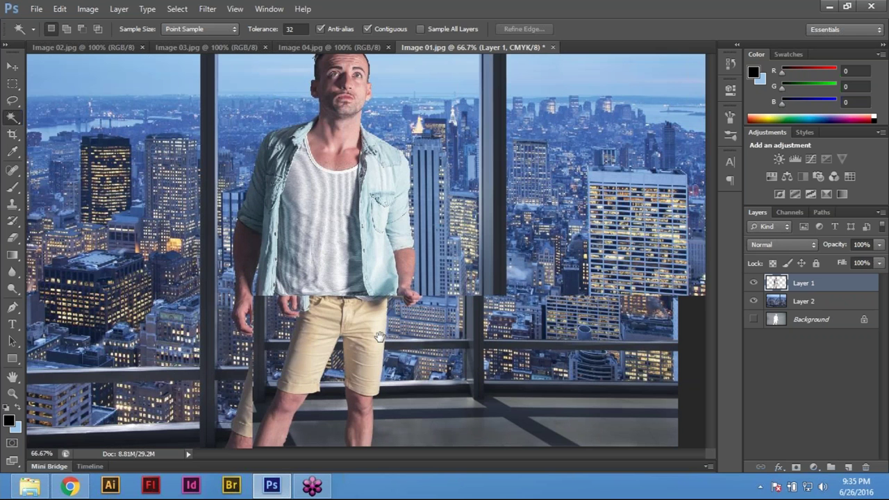
{"action": "key", "text": "ctrl+minus"}
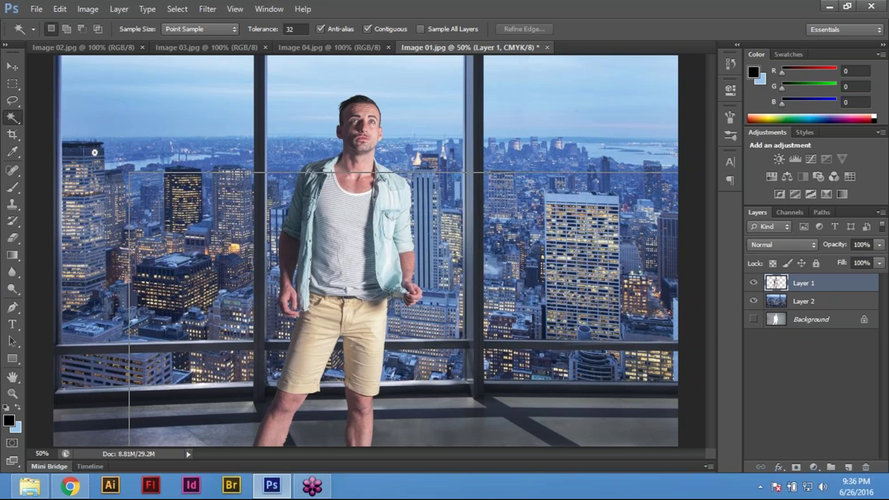
{"action": "scroll", "coordinate": [461, 373], "scroll_direction": "up", "scroll_amount": 1}
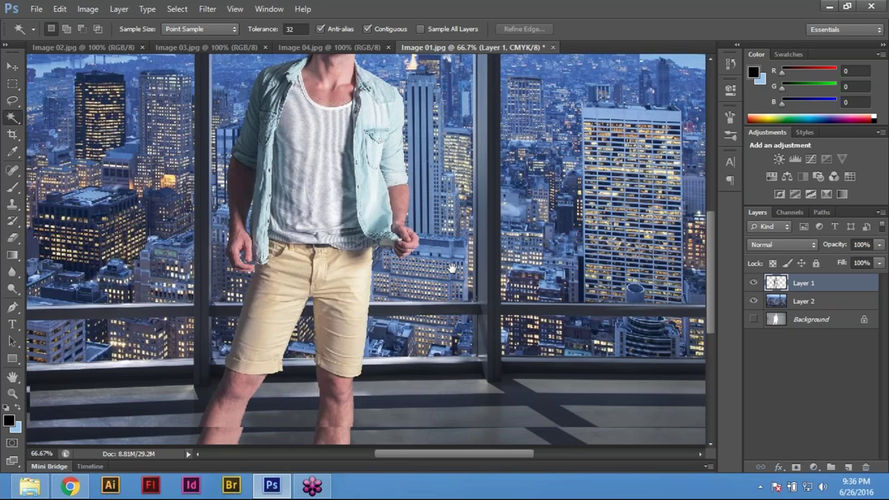
{"action": "left_click_drag", "start_coordinate": [451, 268], "coordinate": [305, 202]}
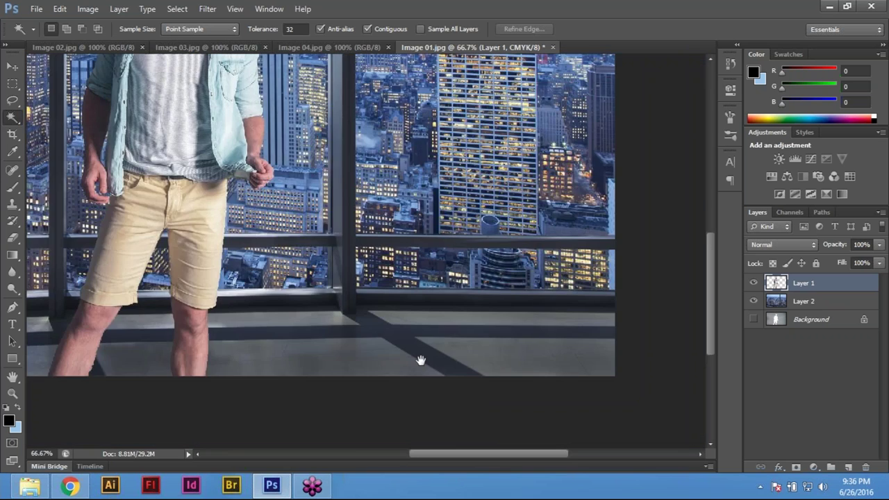
{"action": "left_click_drag", "start_coordinate": [236, 370], "coordinate": [411, 335]}
{"action": "scroll", "coordinate": [410, 336], "scroll_direction": "up", "scroll_amount": 1}
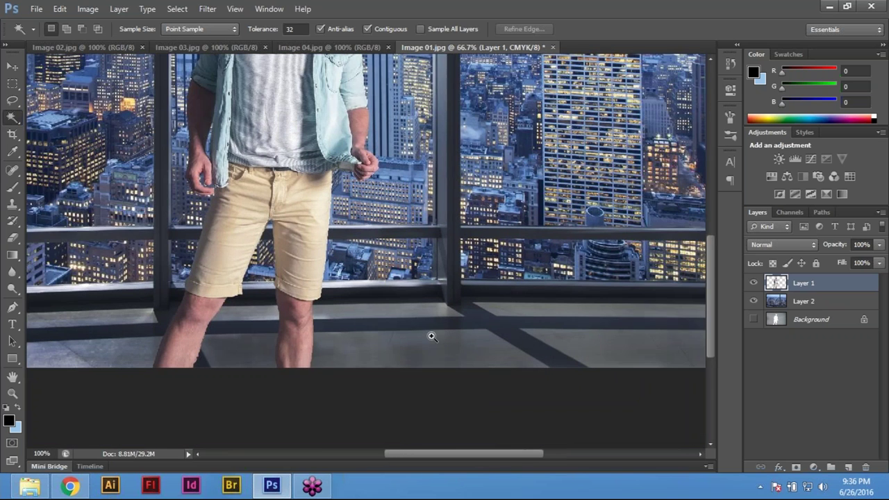
{"action": "scroll", "coordinate": [340, 324], "scroll_direction": "up", "scroll_amount": 1}
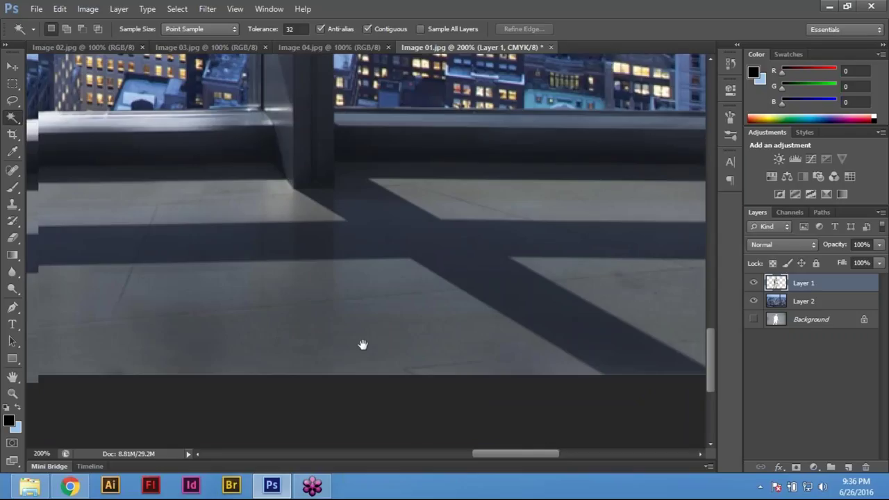
{"action": "scroll", "coordinate": [362, 344], "scroll_direction": "down", "scroll_amount": 2}
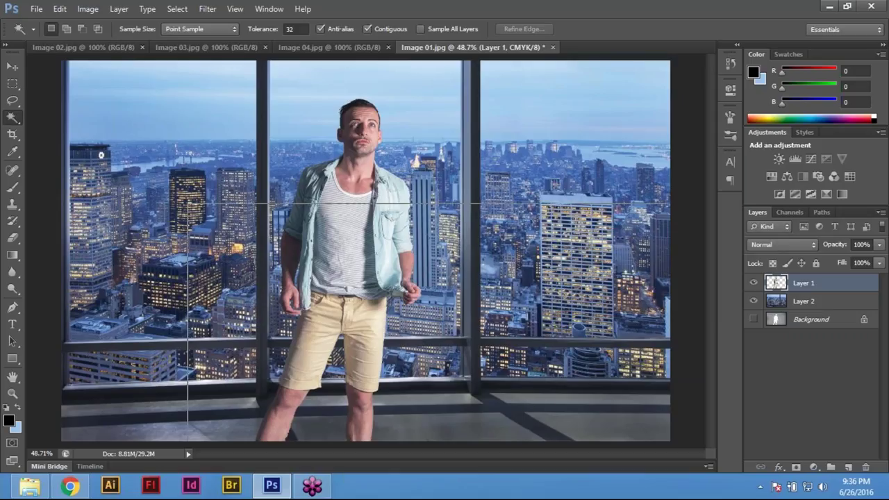
Try to clone plain floor over the right part of the horizontal shadow band on Layer 2 with the Clone Stamp.
{"action": "left_click", "coordinate": [492, 394]}
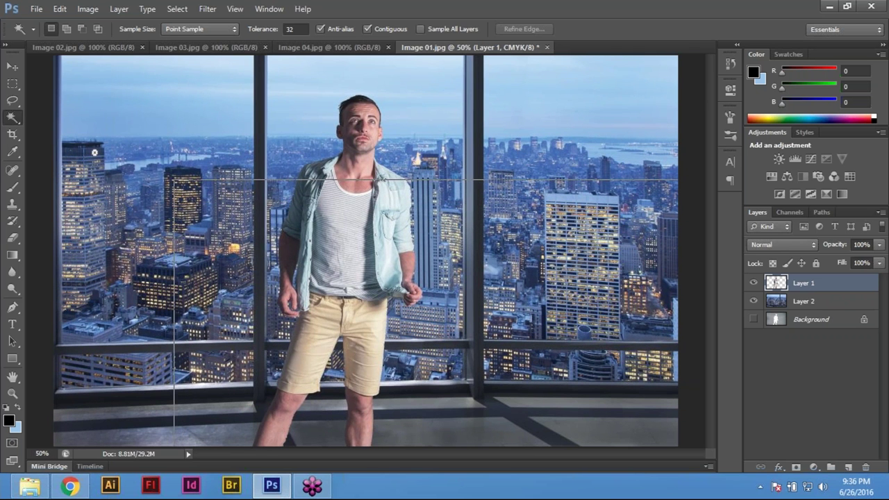
{"action": "left_click", "coordinate": [491, 378]}
{"action": "left_click_drag", "start_coordinate": [491, 379], "coordinate": [321, 261]}
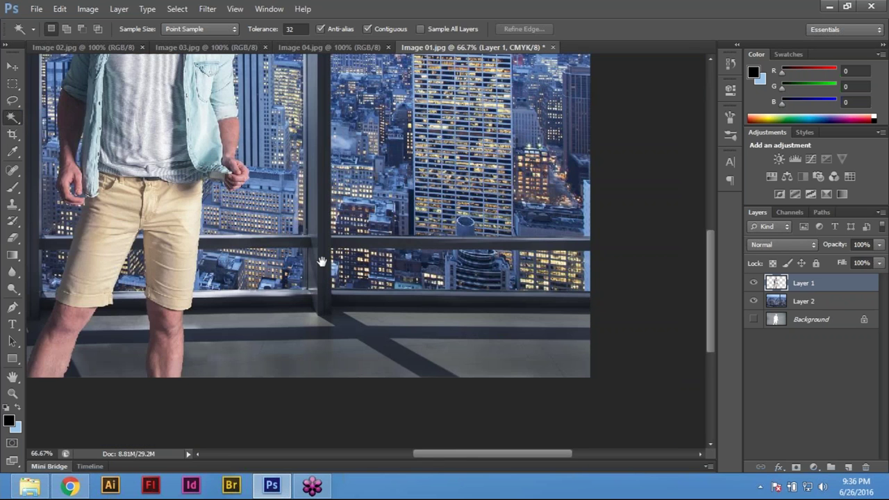
{"action": "left_click", "coordinate": [321, 261]}
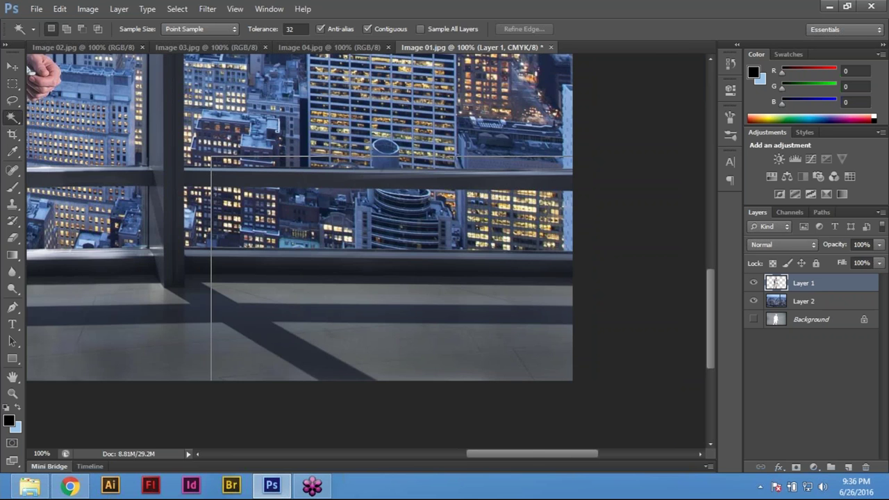
{"action": "left_click", "coordinate": [482, 318]}
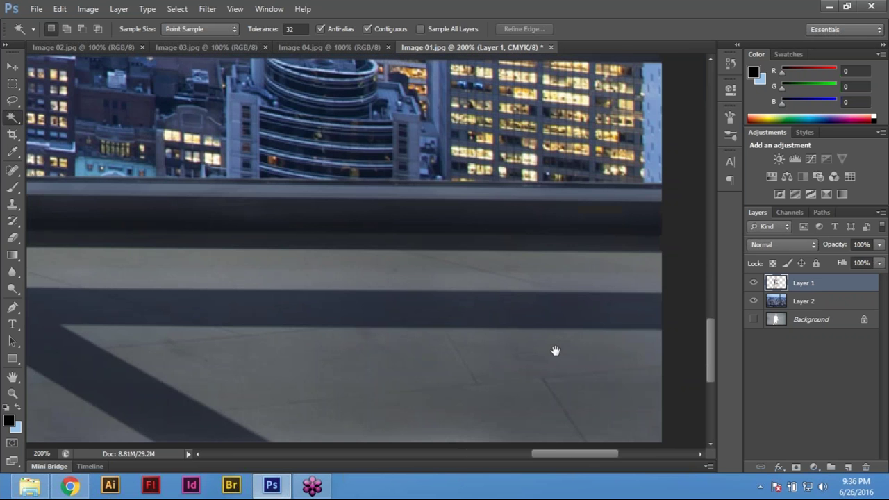
{"action": "key", "text": "s"}
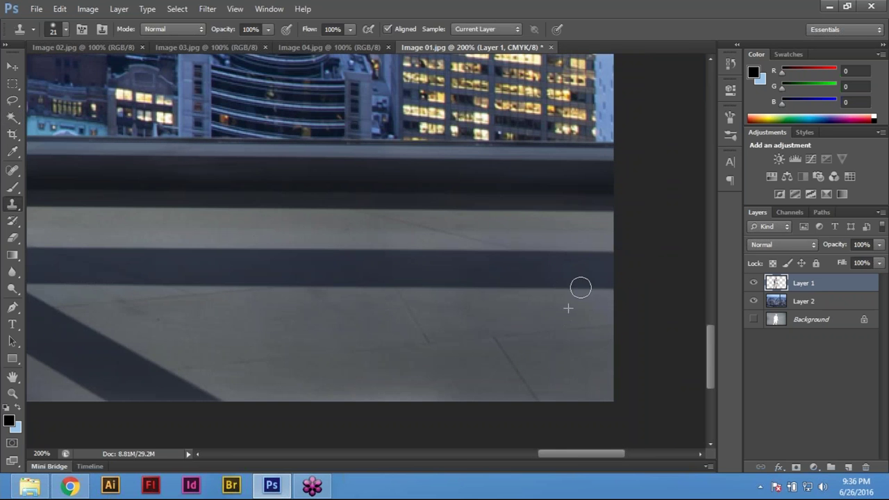
{"action": "left_click", "coordinate": [840, 301]}
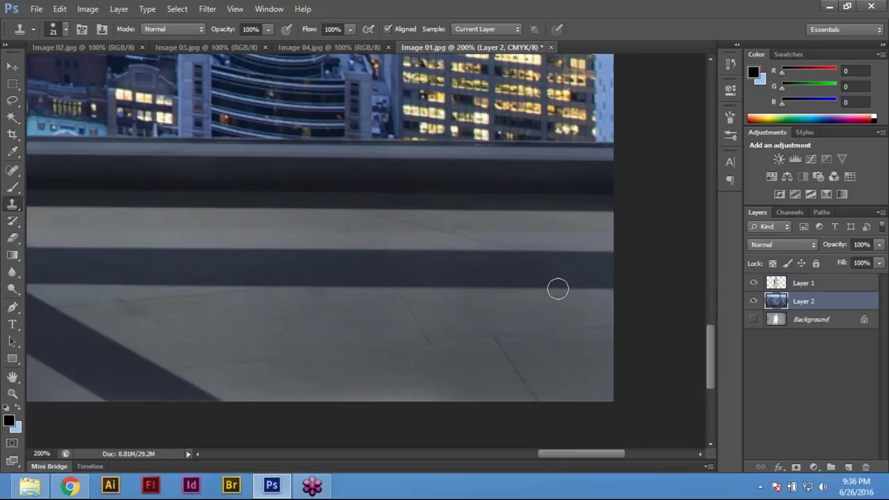
{"action": "mouse_move", "coordinate": [478, 289]}
{"action": "left_mouse_down"}
{"action": "mouse_move", "coordinate": [545, 276]}
{"action": "mouse_move", "coordinate": [579, 284]}
{"action": "mouse_move", "coordinate": [562, 283]}
{"action": "left_mouse_up"}
{"action": "key", "text": "bracketright"}
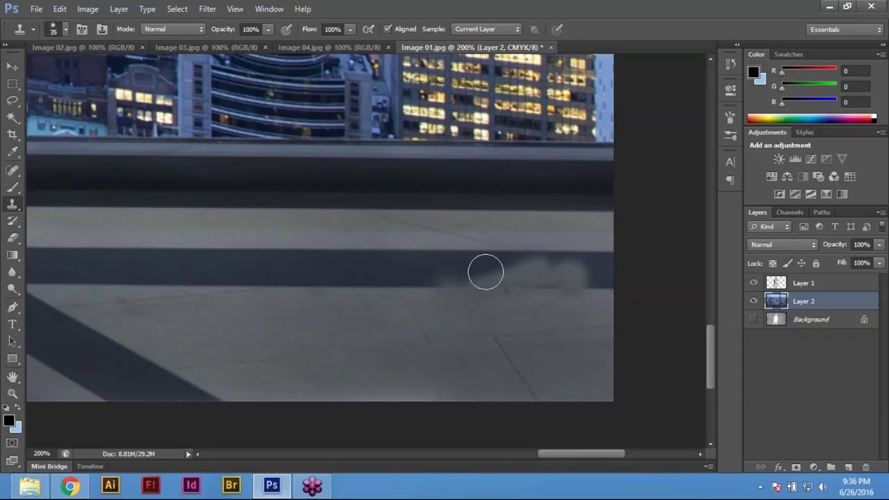
Heal the right part of the horizontal floor shadow on Layer 2 with a content-aware Spot Healing Brush of size 50.
{"action": "key", "text": "m"}
{"action": "key", "text": "j"}
{"action": "mouse_move", "coordinate": [569, 263]}
{"action": "left_mouse_down"}
{"action": "mouse_move", "coordinate": [581, 268]}
{"action": "mouse_move", "coordinate": [309, 272]}
{"action": "left_mouse_up"}
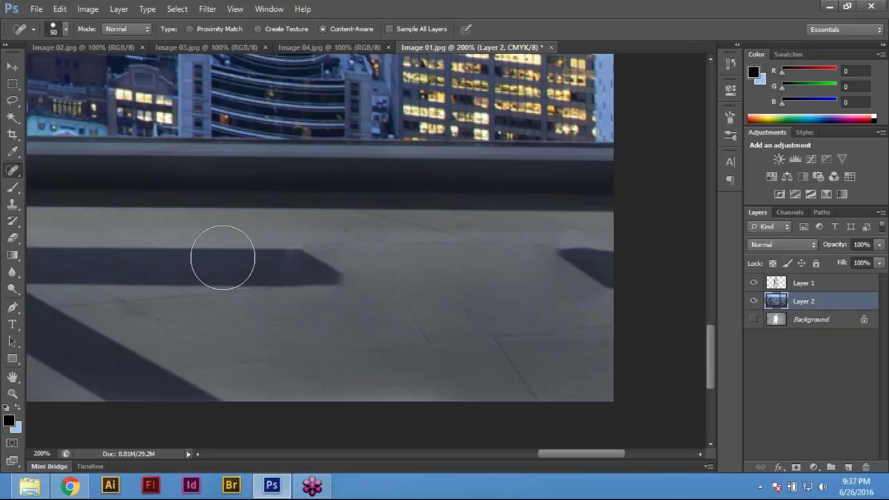
{"action": "left_click_drag", "start_coordinate": [561, 258], "coordinate": [652, 273]}
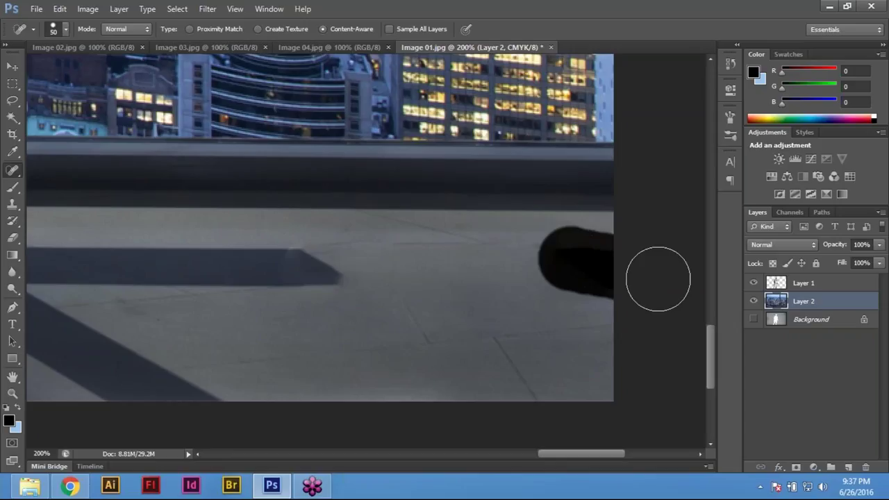
{"action": "mouse_move", "coordinate": [593, 294]}
{"action": "left_mouse_down"}
{"action": "mouse_move", "coordinate": [611, 263]}
{"action": "mouse_move", "coordinate": [613, 341]}
{"action": "left_mouse_up"}
Hide Layer 1 and heal the crossing floor shadows right of the right-hand pillar with the Spot Healing Brush at size 35.
{"action": "key", "text": "bracketleft"}
{"action": "key", "text": "bracketleft"}
{"action": "key", "text": "bracketleft"}
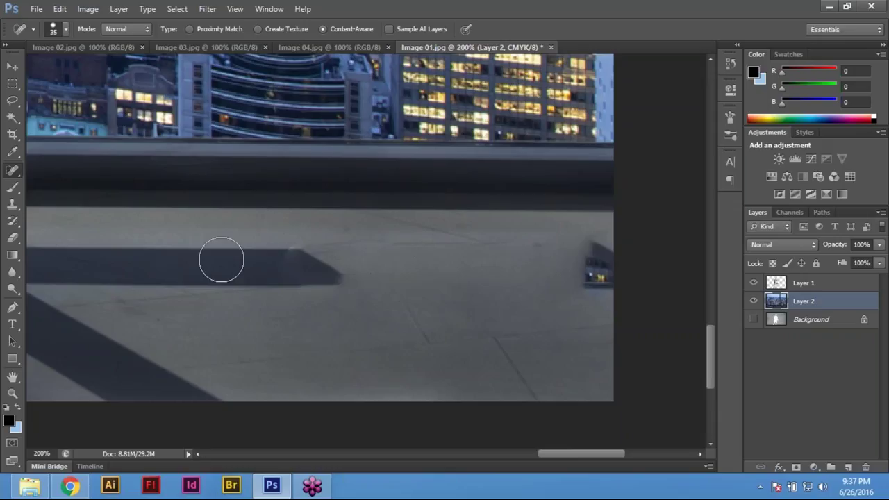
{"action": "key", "text": "ctrl+0"}
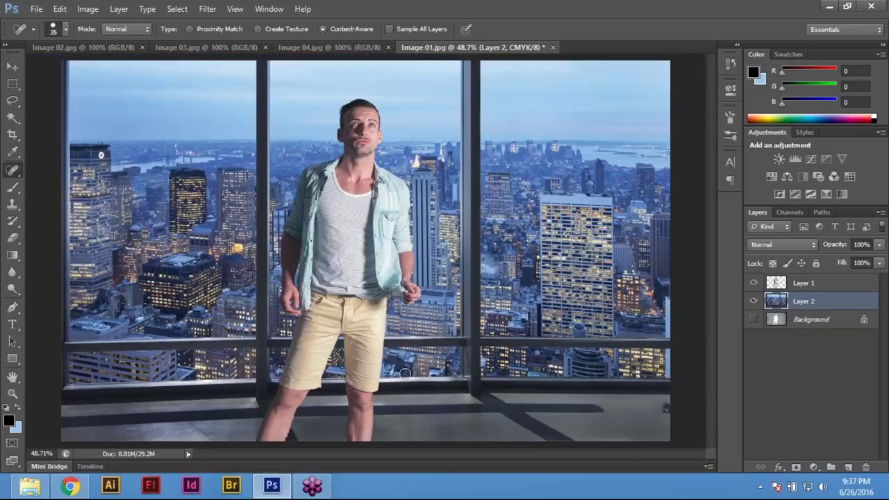
{"action": "key", "text": "ctrl+plus"}
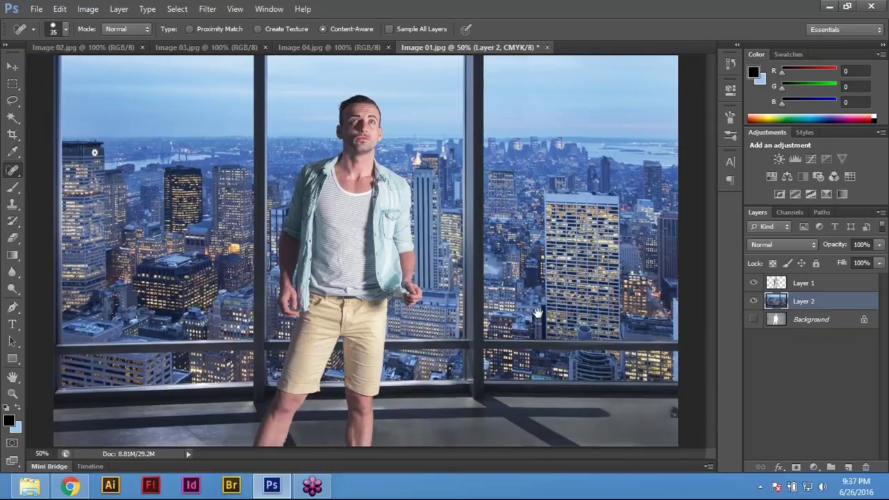
{"action": "left_click", "coordinate": [752, 283]}
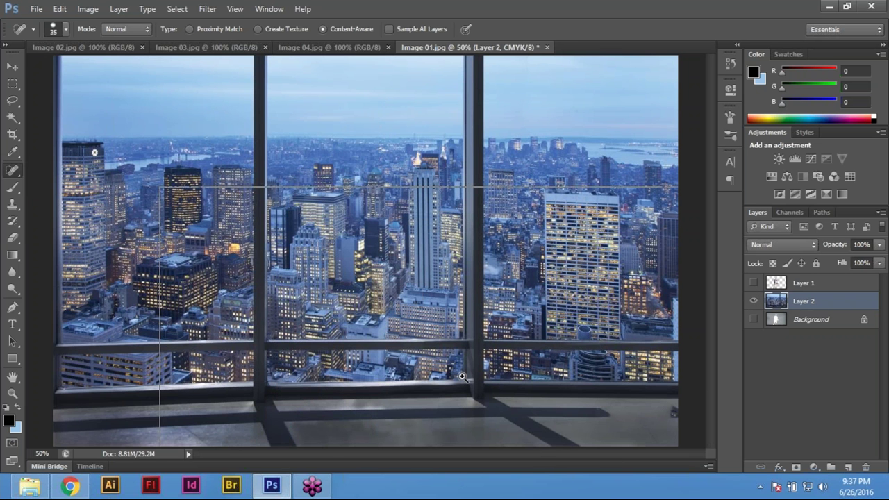
{"action": "scroll", "coordinate": [462, 375], "scroll_direction": "up", "scroll_amount": 1}
{"action": "scroll", "coordinate": [509, 391], "scroll_direction": "up", "scroll_amount": 1}
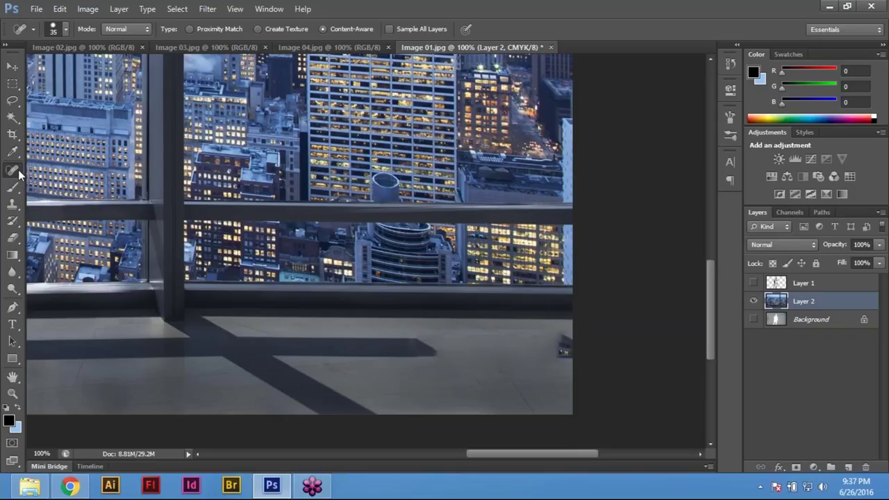
{"action": "mouse_move", "coordinate": [448, 356]}
{"action": "left_mouse_down"}
{"action": "mouse_move", "coordinate": [400, 343]}
{"action": "mouse_move", "coordinate": [404, 348]}
{"action": "mouse_move", "coordinate": [238, 343]}
{"action": "mouse_move", "coordinate": [268, 346]}
{"action": "mouse_move", "coordinate": [273, 359]}
{"action": "mouse_move", "coordinate": [249, 365]}
{"action": "mouse_move", "coordinate": [289, 372]}
{"action": "mouse_move", "coordinate": [332, 402]}
{"action": "mouse_move", "coordinate": [383, 411]}
{"action": "mouse_move", "coordinate": [324, 411]}
{"action": "mouse_move", "coordinate": [249, 359]}
{"action": "mouse_move", "coordinate": [203, 345]}
{"action": "mouse_move", "coordinate": [244, 341]}
{"action": "left_mouse_up"}
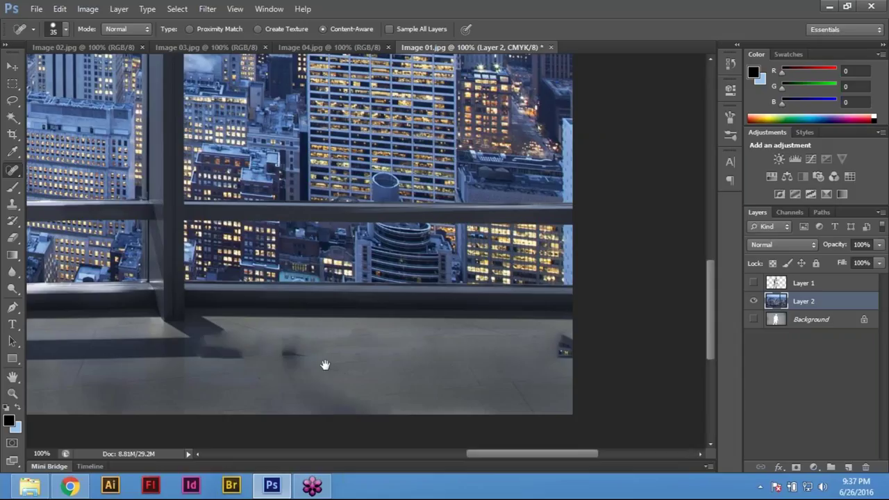
{"action": "left_click_drag", "start_coordinate": [325, 365], "coordinate": [388, 382]}
{"action": "left_click_drag", "start_coordinate": [452, 294], "coordinate": [433, 297]}
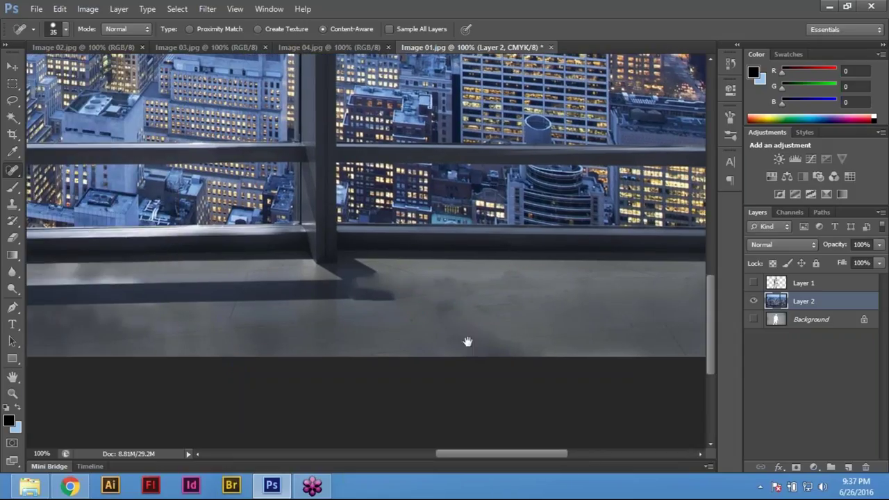
Heal the horizontal shadow band along the middle and left sections of the floor, together with the diagonal shadow by the left pillar.
{"action": "scroll", "coordinate": [467, 341], "scroll_direction": "left", "scroll_amount": 5}
{"action": "scroll", "coordinate": [484, 347], "scroll_direction": "left", "scroll_amount": 2}
{"action": "mouse_move", "coordinate": [570, 307]}
{"action": "left_mouse_down"}
{"action": "mouse_move", "coordinate": [424, 293]}
{"action": "mouse_move", "coordinate": [113, 300]}
{"action": "left_mouse_up"}
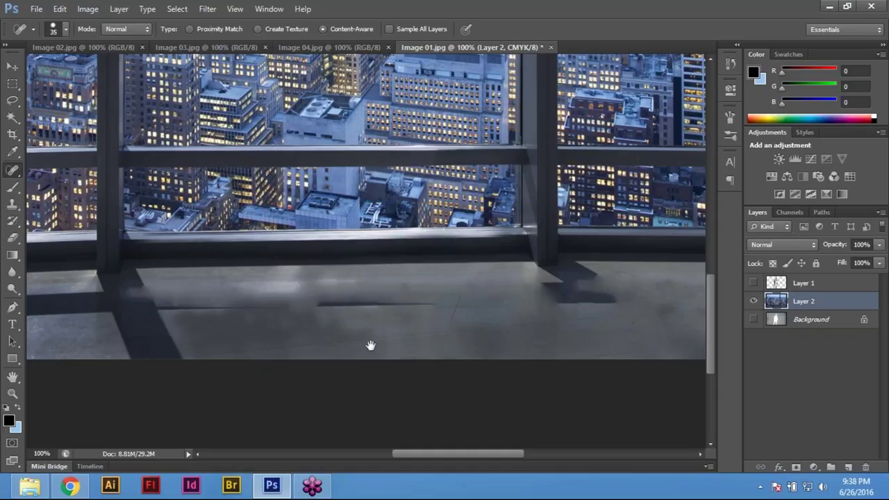
{"action": "left_click_drag", "start_coordinate": [370, 345], "coordinate": [574, 320]}
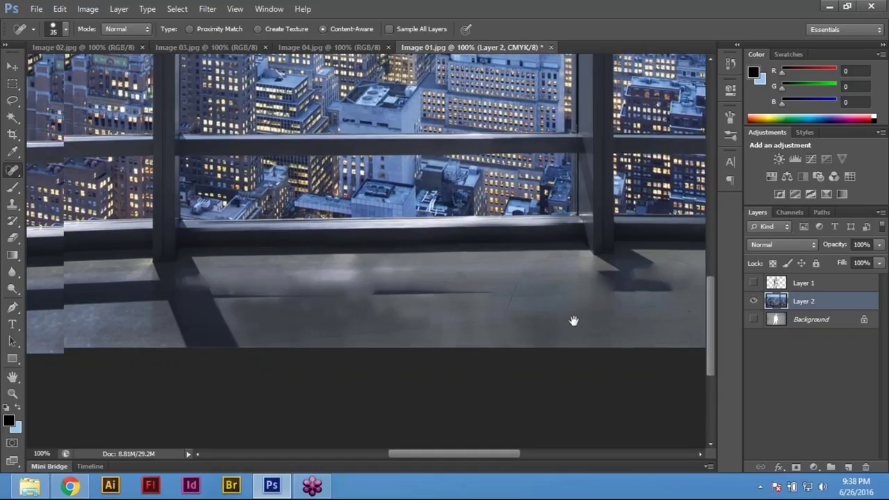
{"action": "mouse_move", "coordinate": [71, 309]}
{"action": "left_mouse_down"}
{"action": "mouse_move", "coordinate": [371, 301]}
{"action": "mouse_move", "coordinate": [347, 292]}
{"action": "mouse_move", "coordinate": [385, 306]}
{"action": "mouse_move", "coordinate": [480, 292]}
{"action": "mouse_move", "coordinate": [536, 314]}
{"action": "mouse_move", "coordinate": [479, 317]}
{"action": "mouse_move", "coordinate": [490, 333]}
{"action": "mouse_move", "coordinate": [568, 351]}
{"action": "mouse_move", "coordinate": [505, 306]}
{"action": "mouse_move", "coordinate": [516, 292]}
{"action": "mouse_move", "coordinate": [486, 278]}
{"action": "mouse_move", "coordinate": [634, 298]}
{"action": "left_mouse_up"}
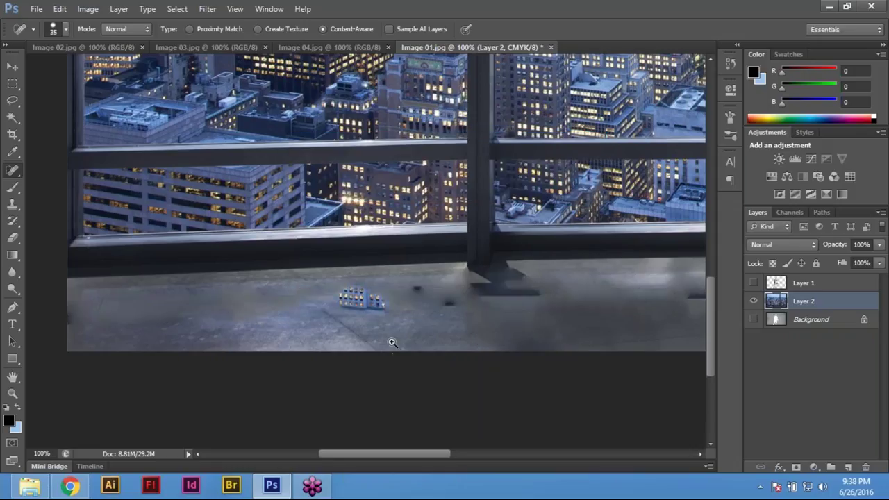
Heal the blue window-patterned patch and the small dark spots on the floor left of the left-hand pillar.
{"action": "left_click", "coordinate": [370, 326]}
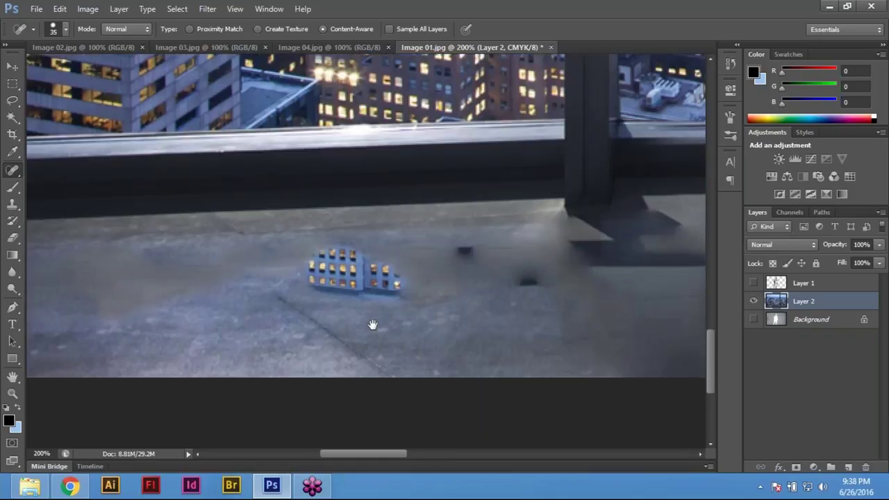
{"action": "left_click_drag", "start_coordinate": [372, 325], "coordinate": [520, 359]}
{"action": "left_click_drag", "start_coordinate": [544, 314], "coordinate": [483, 318]}
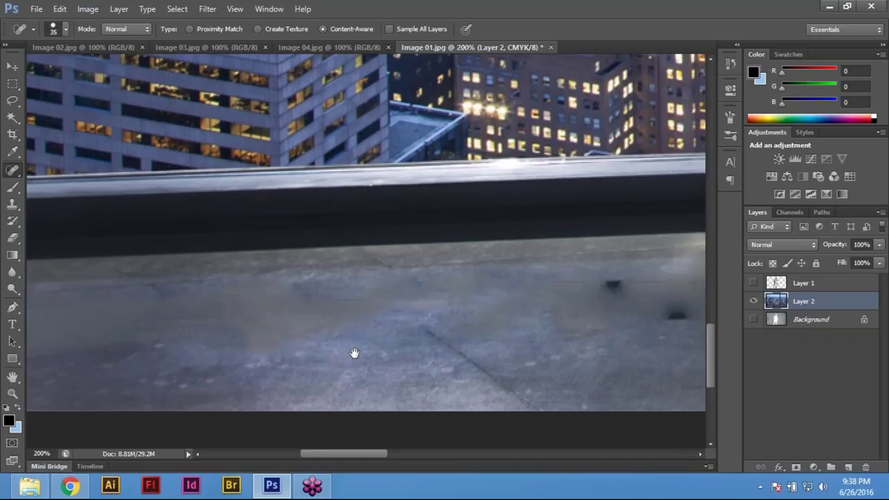
{"action": "left_click_drag", "start_coordinate": [554, 345], "coordinate": [350, 353]}
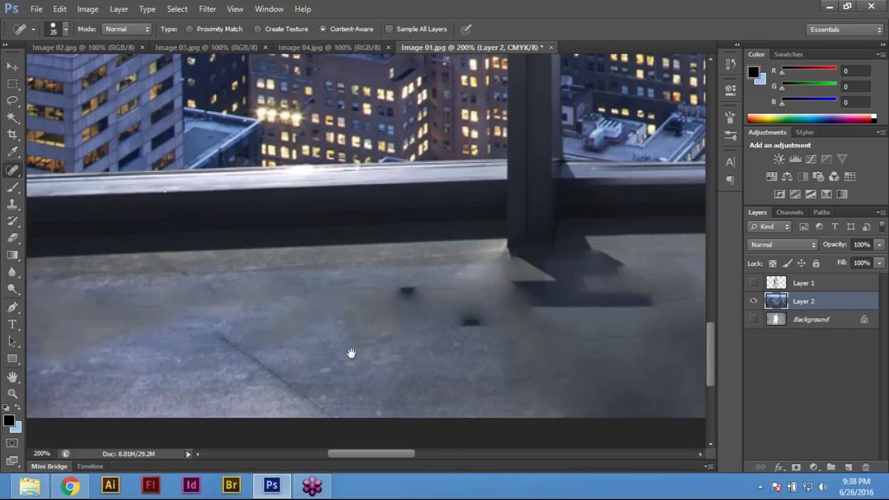
{"action": "left_click_drag", "start_coordinate": [350, 353], "coordinate": [191, 362]}
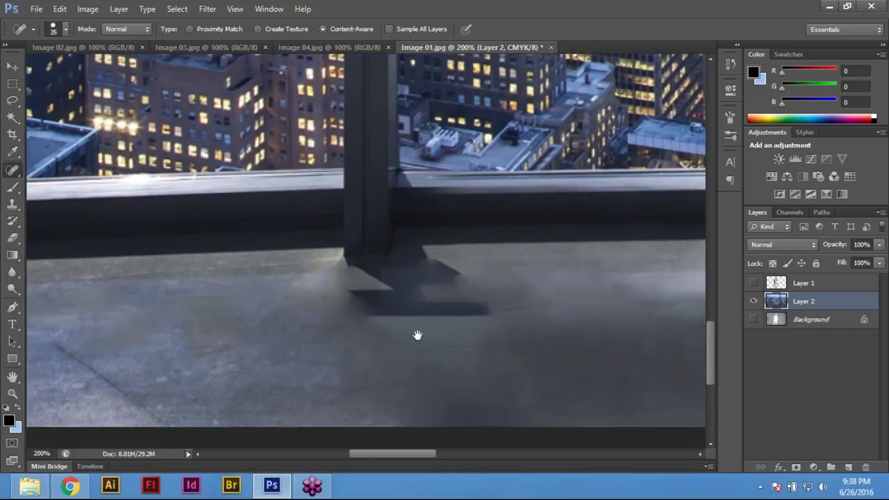
Heal the horizontal shadow remnants on the floor just below the left-hand and right-hand pillars with the Spot Healing Brush at size 35.
{"action": "left_click_drag", "start_coordinate": [297, 321], "coordinate": [291, 392]}
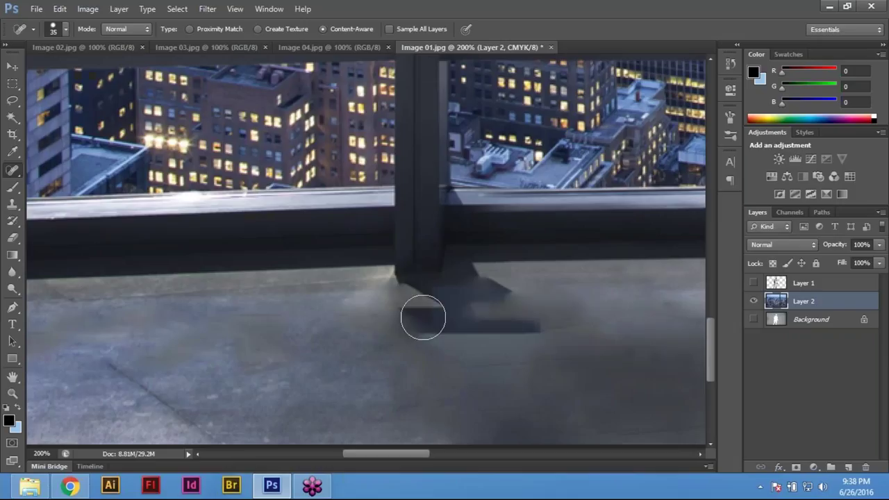
{"action": "left_click_drag", "start_coordinate": [424, 314], "coordinate": [520, 318]}
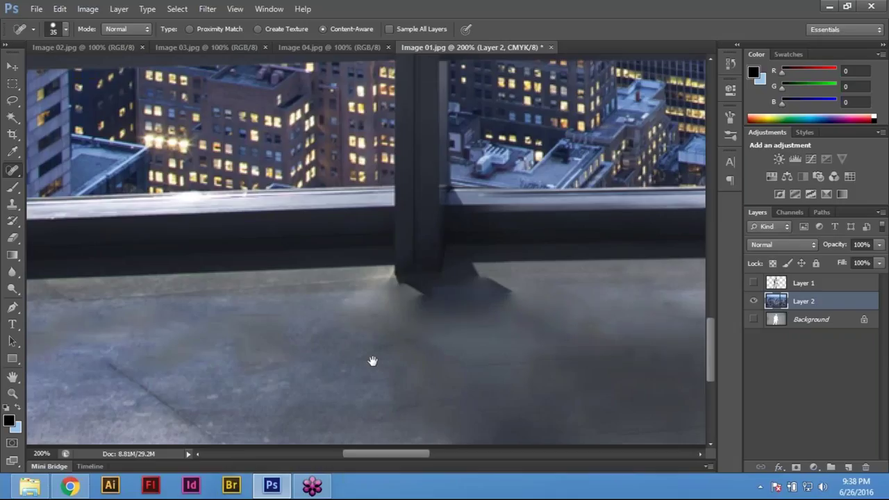
{"action": "left_click_drag", "start_coordinate": [372, 361], "coordinate": [167, 361]}
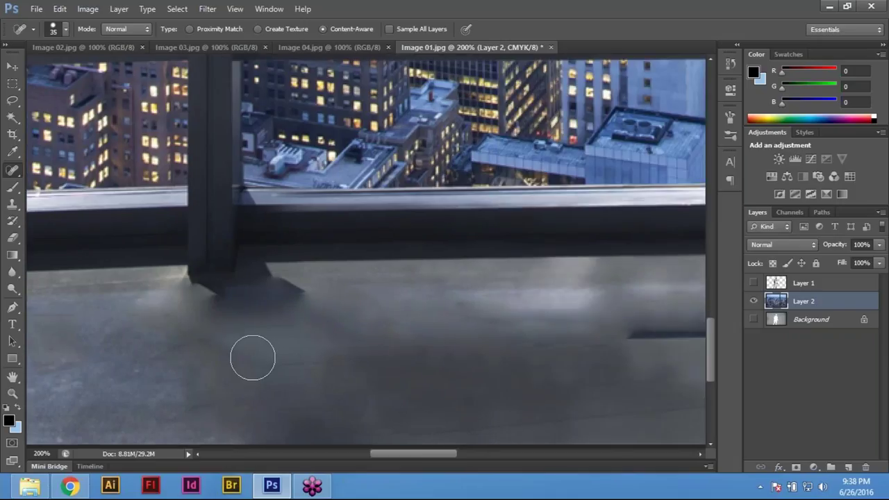
{"action": "scroll", "coordinate": [253, 358], "scroll_direction": "right", "scroll_amount": 5}
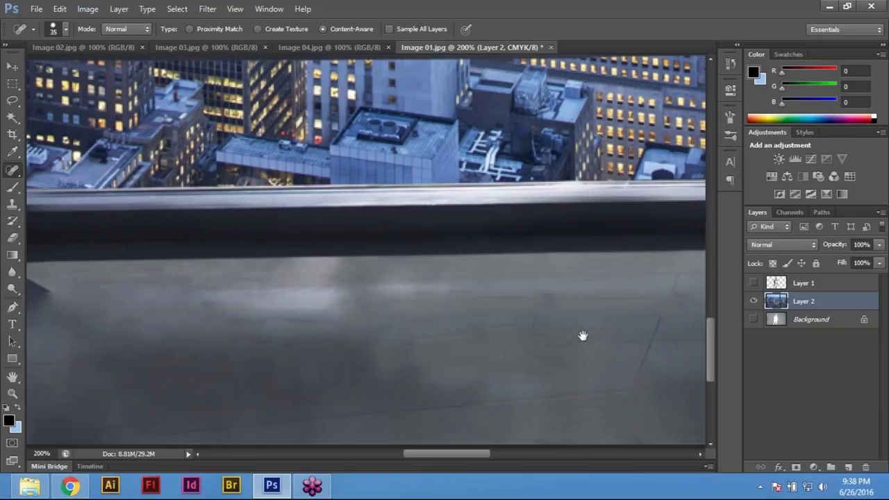
{"action": "left_click_drag", "start_coordinate": [301, 324], "coordinate": [280, 324]}
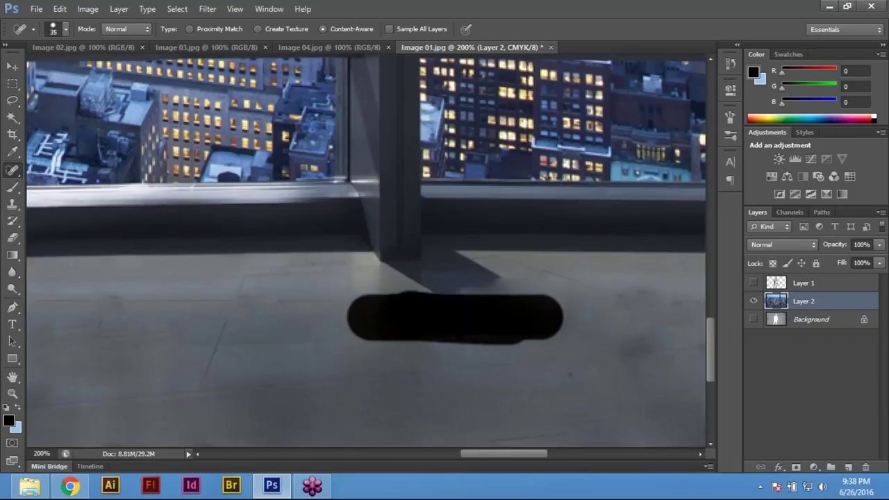
{"action": "mouse_move", "coordinate": [668, 319]}
{"action": "left_mouse_down"}
{"action": "mouse_move", "coordinate": [347, 340]}
{"action": "mouse_move", "coordinate": [541, 338]}
{"action": "left_mouse_up"}
Cover the diagonal shadow at the foot of the right-hand pillar with clean floor using the Clone Stamp at size 35.
{"action": "left_click", "coordinate": [12, 206]}
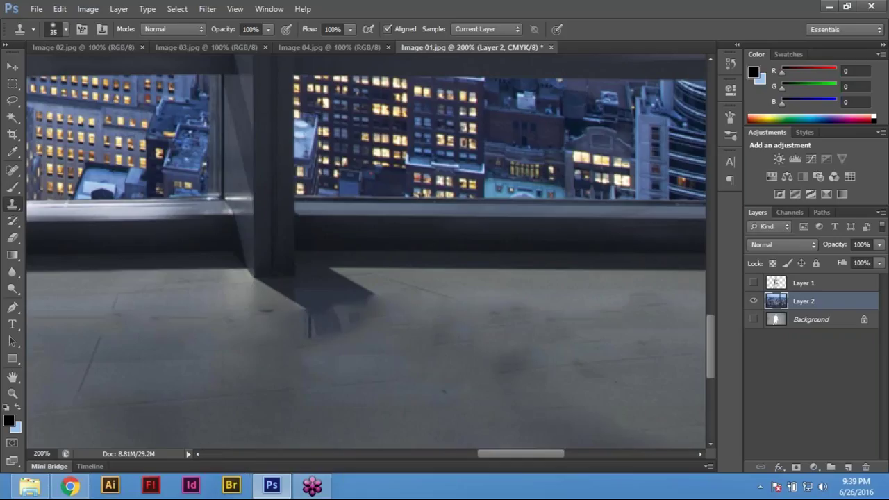
{"action": "mouse_move", "coordinate": [288, 327]}
{"action": "left_mouse_down"}
{"action": "mouse_move", "coordinate": [275, 345]}
{"action": "mouse_move", "coordinate": [220, 302]}
{"action": "mouse_move", "coordinate": [230, 299]}
{"action": "left_mouse_up"}
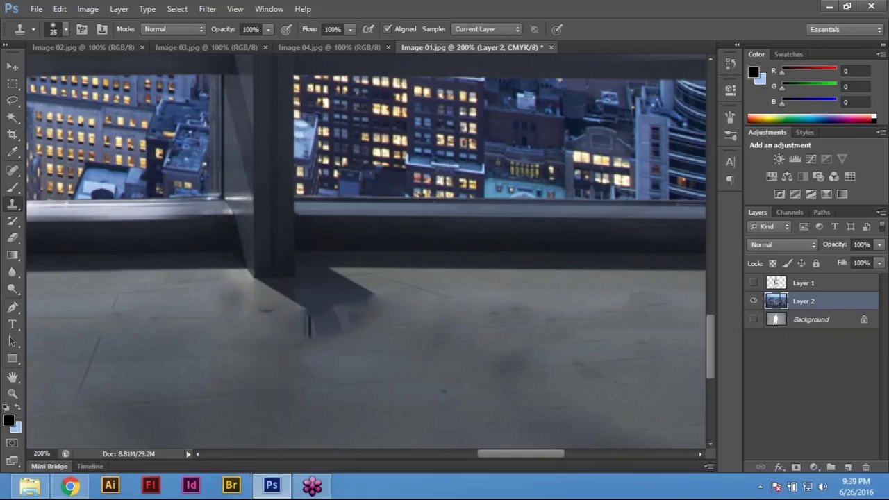
{"action": "left_click", "coordinate": [233, 297]}
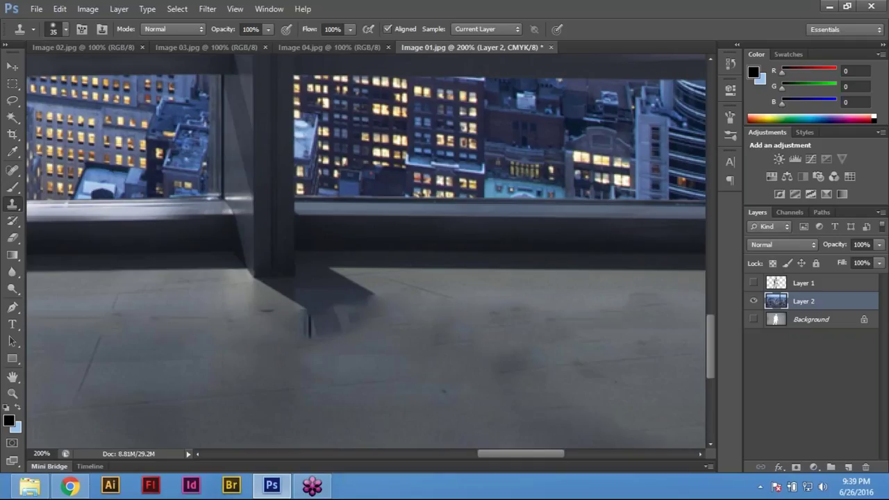
{"action": "left_click", "coordinate": [249, 301]}
{"action": "left_click", "coordinate": [281, 299]}
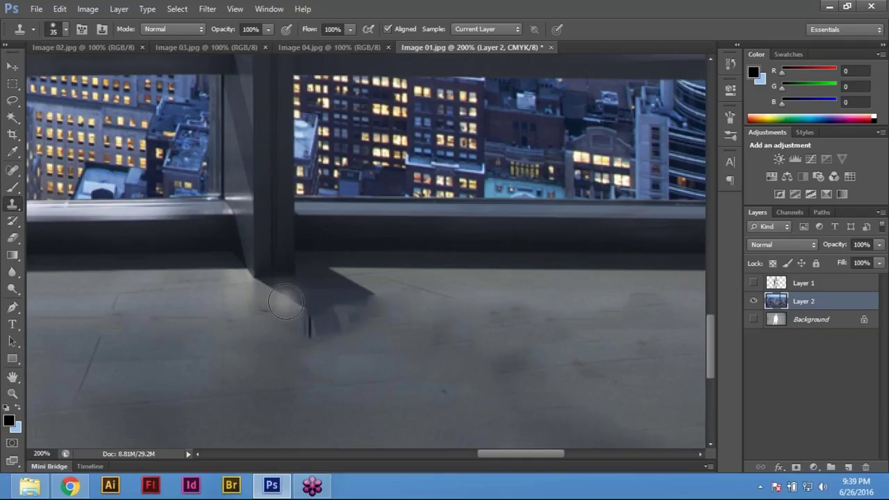
{"action": "left_click", "coordinate": [296, 302]}
{"action": "mouse_move", "coordinate": [295, 302]}
{"action": "left_mouse_down"}
{"action": "mouse_move", "coordinate": [276, 309]}
{"action": "mouse_move", "coordinate": [303, 328]}
{"action": "mouse_move", "coordinate": [339, 324]}
{"action": "mouse_move", "coordinate": [247, 300]}
{"action": "mouse_move", "coordinate": [292, 299]}
{"action": "mouse_move", "coordinate": [252, 305]}
{"action": "mouse_move", "coordinate": [334, 314]}
{"action": "mouse_move", "coordinate": [299, 316]}
{"action": "left_mouse_up"}
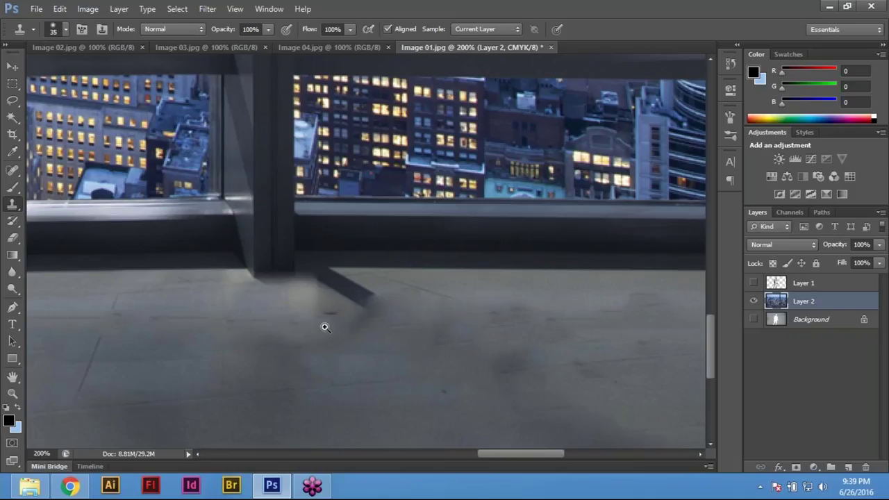
{"action": "left_click", "coordinate": [324, 327], "text": "ctrl"}
{"action": "mouse_move", "coordinate": [323, 326]}
{"action": "left_mouse_down"}
{"action": "mouse_move", "coordinate": [408, 332]}
{"action": "mouse_move", "coordinate": [422, 364]}
{"action": "left_mouse_up"}
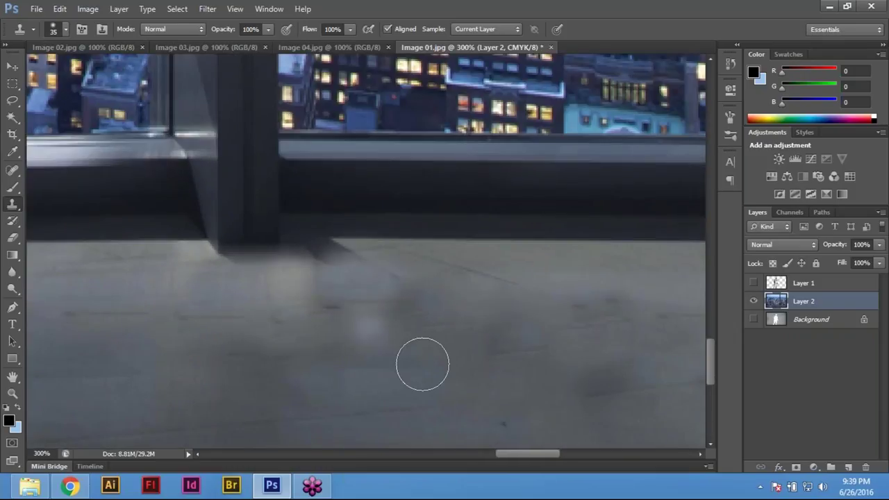
Lasso the floor around the right-hand pillar's base, clone clean floor over the shadow inside the selection, and deselect.
{"action": "left_click", "coordinate": [13, 100]}
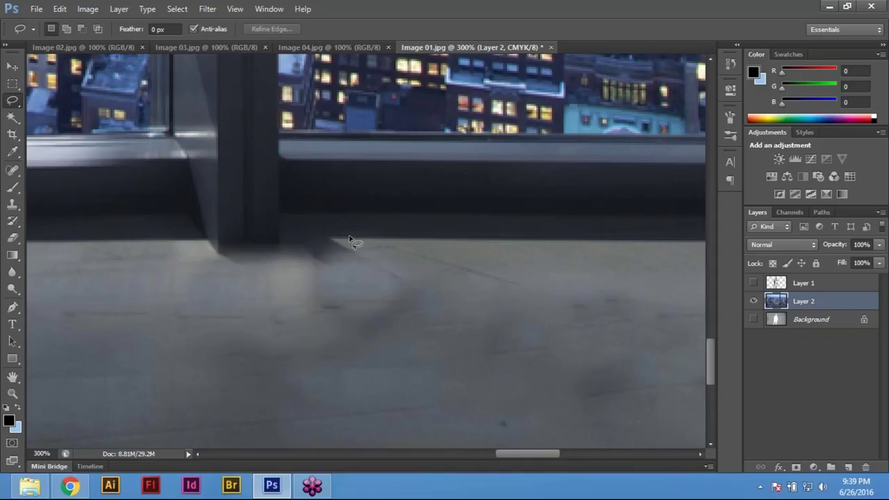
{"action": "mouse_move", "coordinate": [341, 239]}
{"action": "left_mouse_down"}
{"action": "mouse_move", "coordinate": [282, 238]}
{"action": "mouse_move", "coordinate": [277, 252]}
{"action": "mouse_move", "coordinate": [259, 253]}
{"action": "mouse_move", "coordinate": [219, 253]}
{"action": "mouse_move", "coordinate": [205, 243]}
{"action": "mouse_move", "coordinate": [168, 272]}
{"action": "mouse_move", "coordinate": [342, 316]}
{"action": "mouse_move", "coordinate": [448, 296]}
{"action": "mouse_move", "coordinate": [380, 240]}
{"action": "mouse_move", "coordinate": [331, 239]}
{"action": "left_mouse_up"}
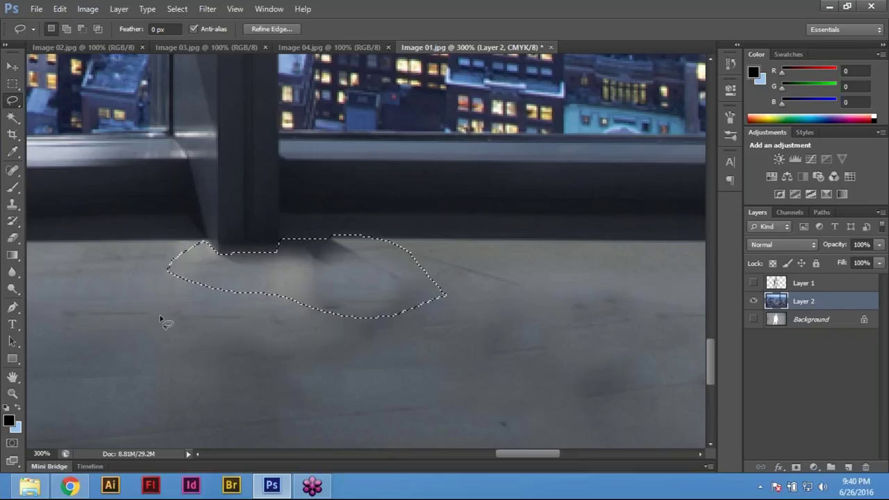
{"action": "key", "text": "s"}
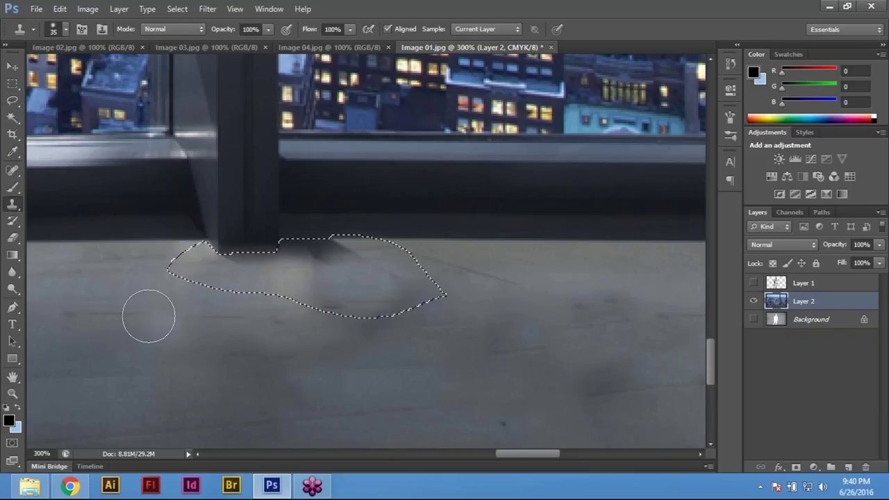
{"action": "right_click", "coordinate": [13, 203]}
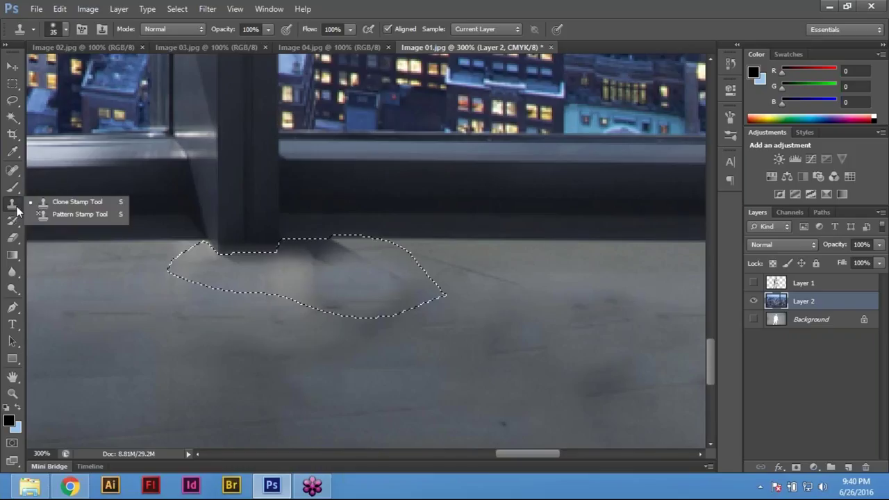
{"action": "left_click", "coordinate": [50, 202]}
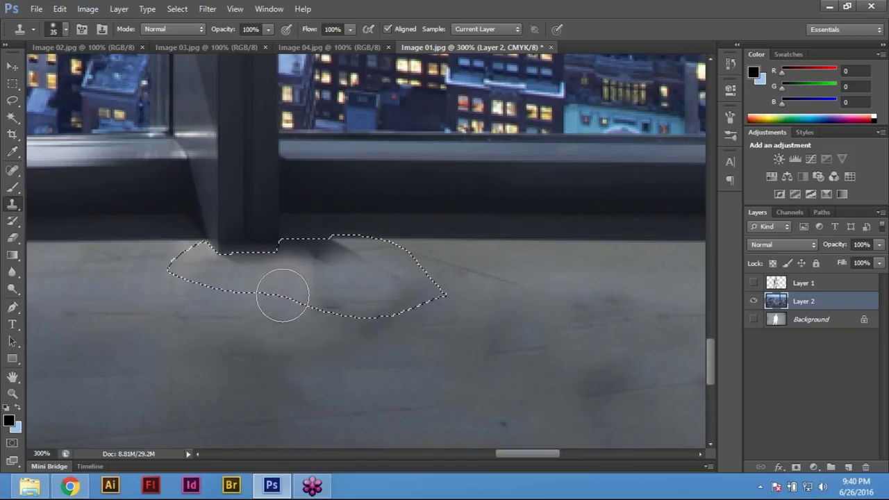
{"action": "left_click", "coordinate": [162, 290], "text": "alt"}
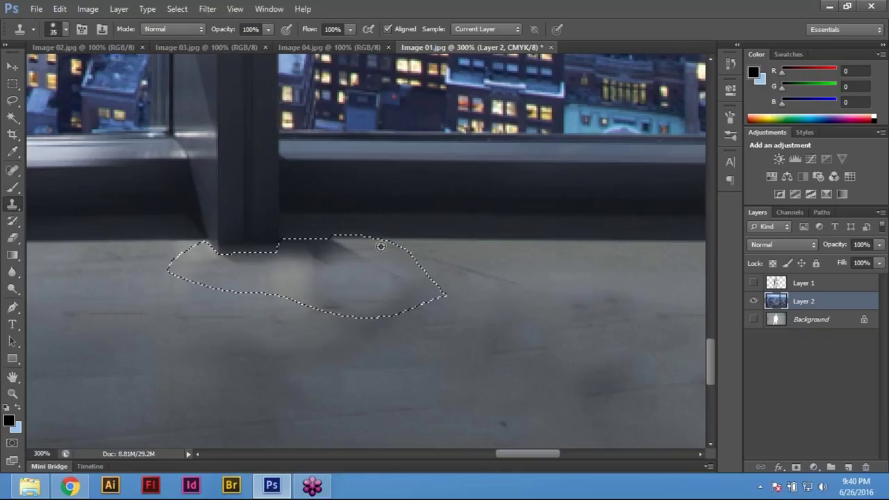
{"action": "mouse_move", "coordinate": [379, 246]}
{"action": "left_mouse_down"}
{"action": "mouse_move", "coordinate": [327, 256]}
{"action": "mouse_move", "coordinate": [284, 250]}
{"action": "mouse_move", "coordinate": [379, 274]}
{"action": "mouse_move", "coordinate": [294, 298]}
{"action": "mouse_move", "coordinate": [207, 275]}
{"action": "left_mouse_up"}
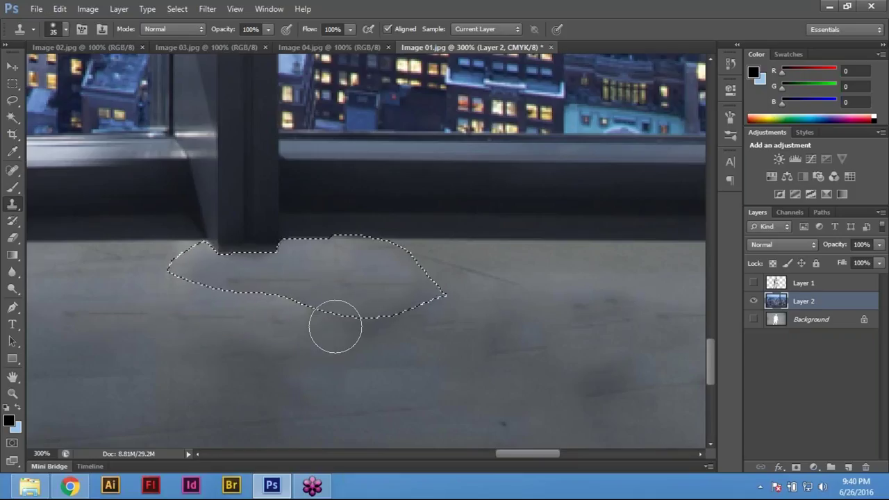
{"action": "key", "text": "m"}
{"action": "left_click", "coordinate": [289, 315]}
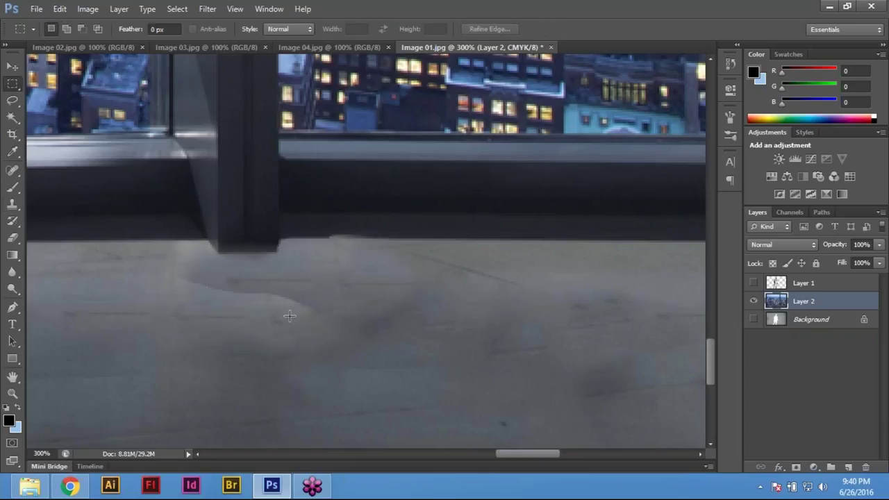
Blend the hard edge of the cloned patch below the right-hand pillar using the Clone Stamp at size 20.
{"action": "key", "text": "s"}
{"action": "key", "text": "bracketleft"}
{"action": "key", "text": "bracketleft"}
{"action": "key", "text": "bracketleft"}
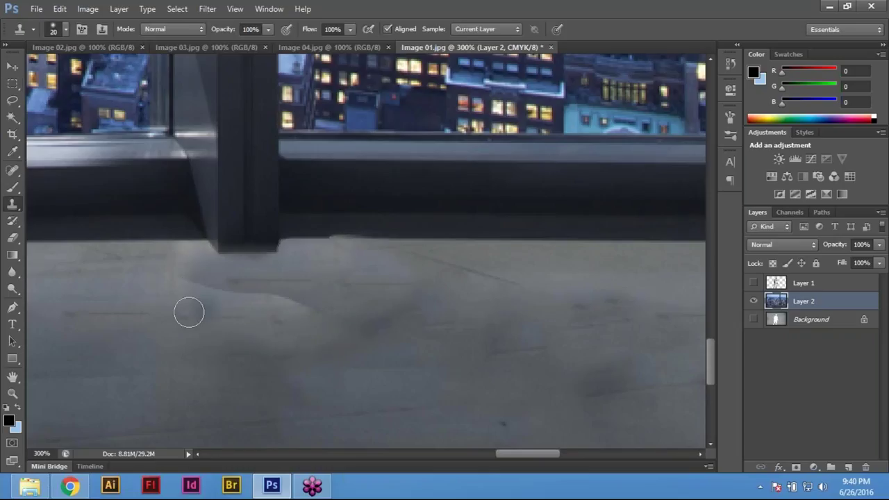
{"action": "mouse_move", "coordinate": [190, 285]}
{"action": "left_mouse_down"}
{"action": "mouse_move", "coordinate": [288, 301]}
{"action": "mouse_move", "coordinate": [325, 319]}
{"action": "mouse_move", "coordinate": [395, 315]}
{"action": "mouse_move", "coordinate": [325, 334]}
{"action": "left_mouse_up"}
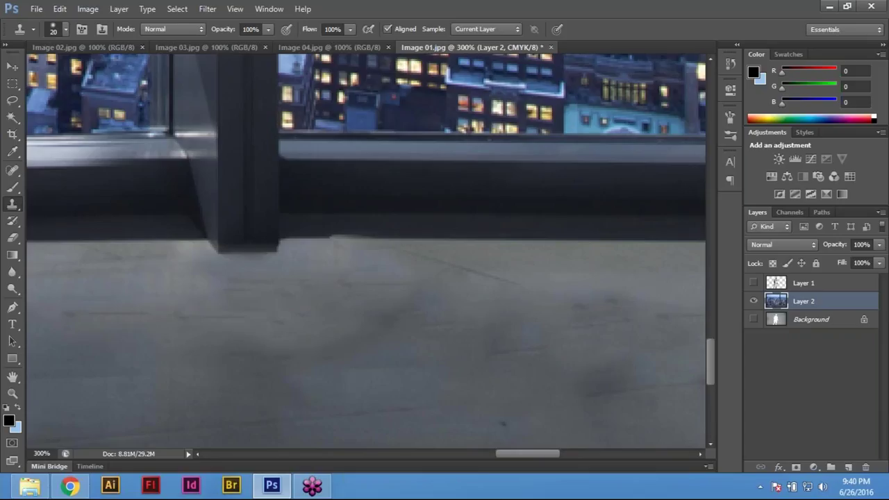
Clone clean floor over the dark patch with building lights at the right edge of the photo's floor.
{"action": "key", "text": "ctrl+0"}
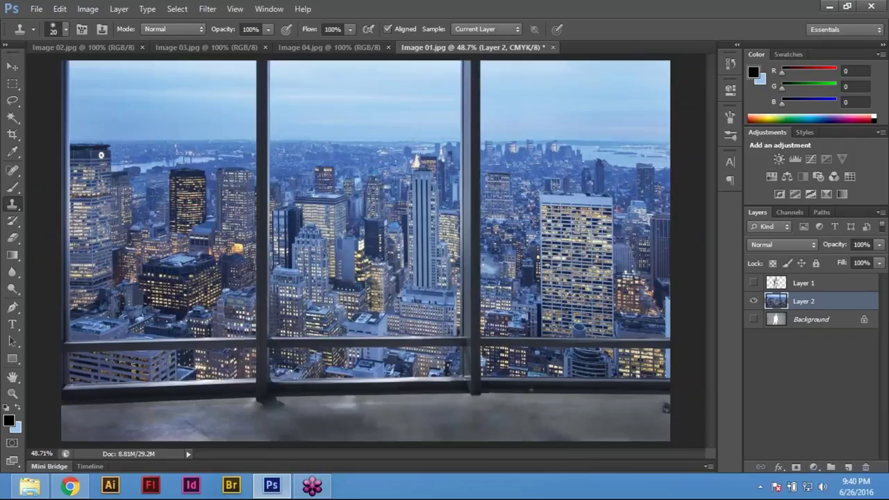
{"action": "scroll", "coordinate": [317, 242], "scroll_direction": "up", "scroll_amount": 5}
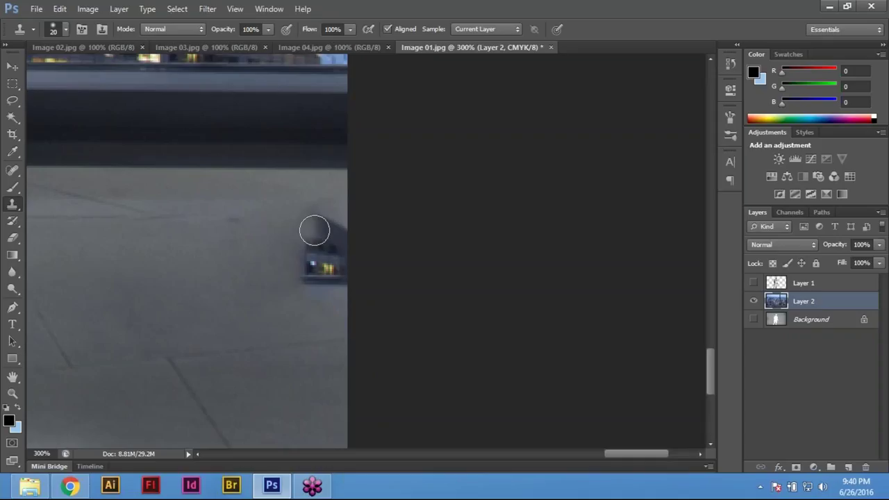
{"action": "mouse_move", "coordinate": [356, 231]}
{"action": "left_mouse_down"}
{"action": "mouse_move", "coordinate": [317, 224]}
{"action": "mouse_move", "coordinate": [341, 233]}
{"action": "left_mouse_up"}
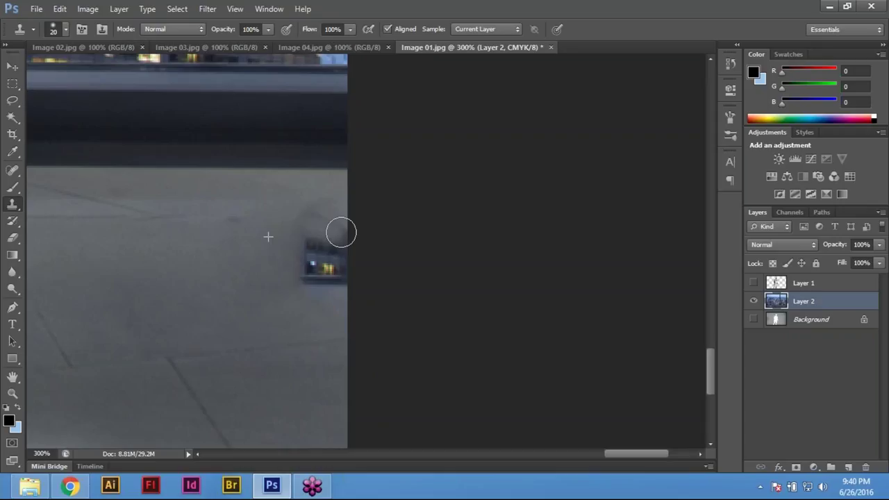
{"action": "left_click_drag", "start_coordinate": [335, 232], "coordinate": [353, 248]}
{"action": "mouse_move", "coordinate": [302, 215]}
{"action": "left_mouse_down"}
{"action": "mouse_move", "coordinate": [336, 236]}
{"action": "mouse_move", "coordinate": [319, 252]}
{"action": "left_mouse_up"}
{"action": "left_click_drag", "start_coordinate": [298, 215], "coordinate": [231, 234]}
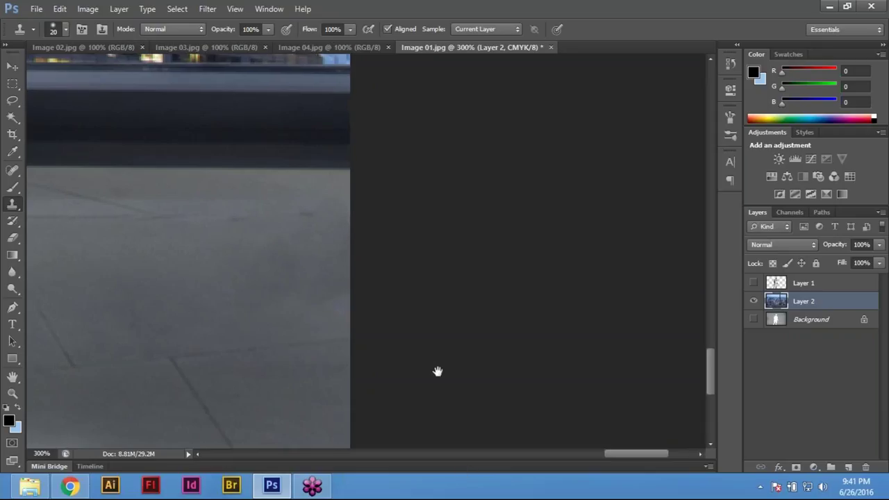
Lasso the shadowed floor around the base of the left-hand pillar, following the pillar's and window sill's lower edges.
{"action": "left_click_drag", "start_coordinate": [384, 388], "coordinate": [388, 368]}
{"action": "key", "text": "p"}
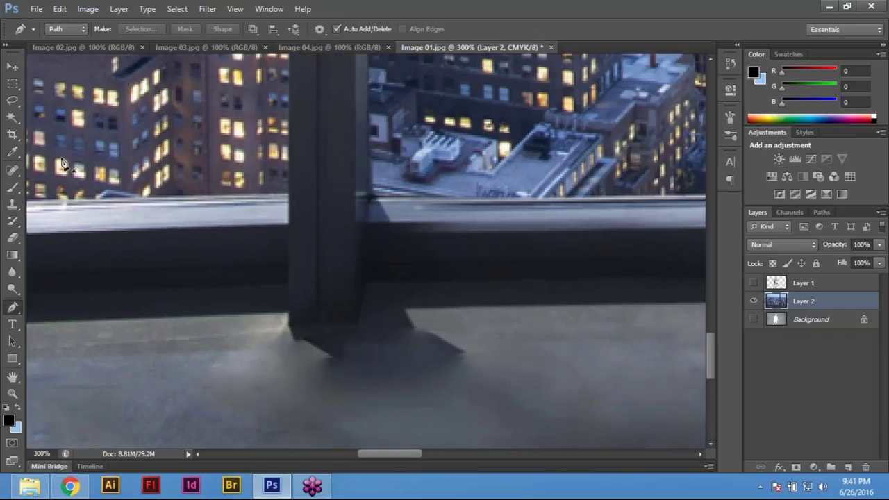
{"action": "left_click", "coordinate": [12, 100]}
{"action": "mouse_move", "coordinate": [406, 309]}
{"action": "left_mouse_down"}
{"action": "mouse_move", "coordinate": [361, 307]}
{"action": "mouse_move", "coordinate": [354, 325]}
{"action": "mouse_move", "coordinate": [280, 330]}
{"action": "mouse_move", "coordinate": [281, 350]}
{"action": "mouse_move", "coordinate": [335, 417]}
{"action": "mouse_move", "coordinate": [385, 423]}
{"action": "mouse_move", "coordinate": [479, 400]}
{"action": "mouse_move", "coordinate": [474, 345]}
{"action": "mouse_move", "coordinate": [407, 314]}
{"action": "left_mouse_up"}
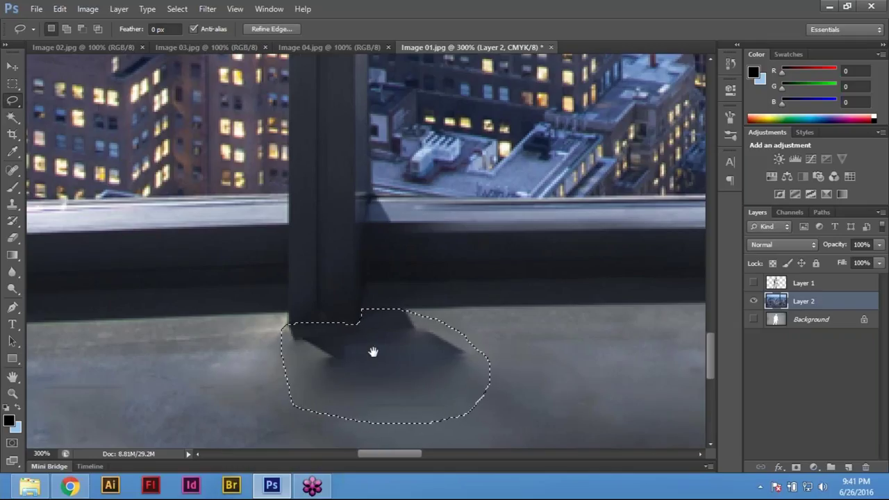
{"action": "left_click_drag", "start_coordinate": [373, 352], "coordinate": [384, 309]}
Clone nearby clean floor over the shadow inside the selection with the Clone Stamp at size 25, and deselect.
{"action": "key", "text": "s"}
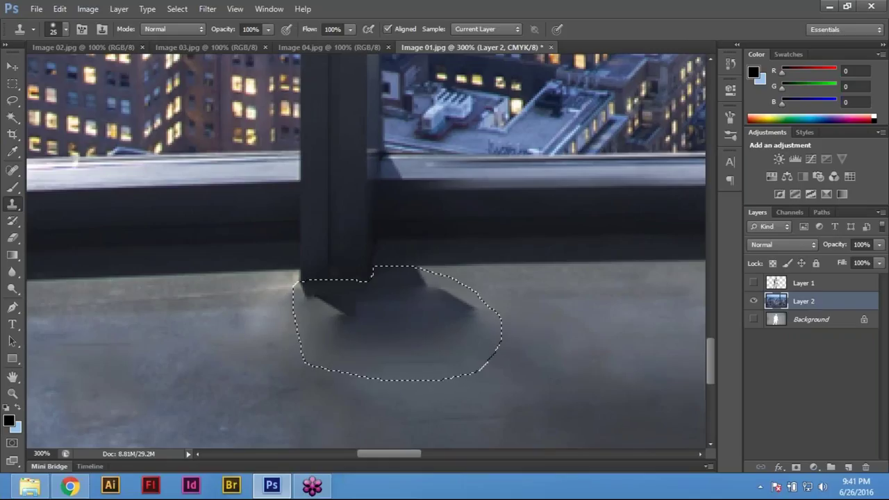
{"action": "key", "text": "bracketright"}
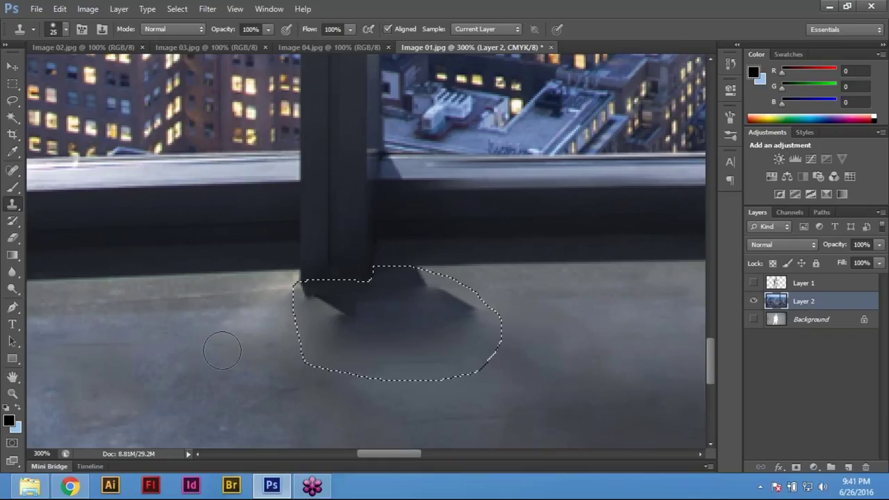
{"action": "left_click", "coordinate": [251, 324], "text": "alt"}
{"action": "mouse_move", "coordinate": [335, 325]}
{"action": "left_mouse_down"}
{"action": "mouse_move", "coordinate": [380, 323]}
{"action": "mouse_move", "coordinate": [281, 324]}
{"action": "left_mouse_up"}
{"action": "mouse_move", "coordinate": [437, 321]}
{"action": "left_mouse_down"}
{"action": "mouse_move", "coordinate": [437, 313]}
{"action": "mouse_move", "coordinate": [474, 324]}
{"action": "mouse_move", "coordinate": [415, 317]}
{"action": "mouse_move", "coordinate": [479, 317]}
{"action": "mouse_move", "coordinate": [429, 334]}
{"action": "mouse_move", "coordinate": [405, 306]}
{"action": "mouse_move", "coordinate": [310, 329]}
{"action": "mouse_move", "coordinate": [339, 305]}
{"action": "mouse_move", "coordinate": [307, 294]}
{"action": "mouse_move", "coordinate": [407, 303]}
{"action": "mouse_move", "coordinate": [410, 294]}
{"action": "mouse_move", "coordinate": [393, 290]}
{"action": "mouse_move", "coordinate": [393, 278]}
{"action": "mouse_move", "coordinate": [385, 292]}
{"action": "mouse_move", "coordinate": [424, 280]}
{"action": "mouse_move", "coordinate": [385, 299]}
{"action": "mouse_move", "coordinate": [383, 327]}
{"action": "mouse_move", "coordinate": [400, 361]}
{"action": "left_mouse_up"}
{"action": "left_click", "coordinate": [539, 337], "text": "alt"}
{"action": "left_click", "coordinate": [347, 353], "text": "alt"}
{"action": "left_click", "coordinate": [239, 287], "text": "alt"}
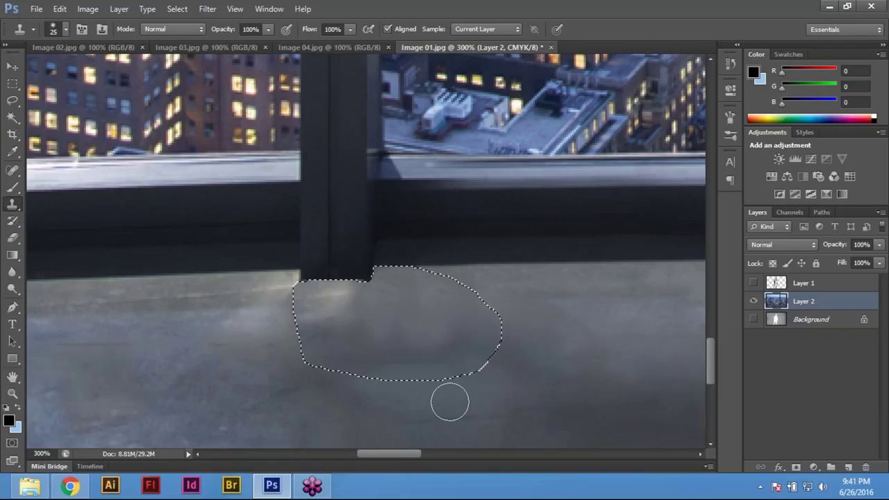
{"action": "key", "text": "ctrl+d"}
{"action": "key", "text": "m"}
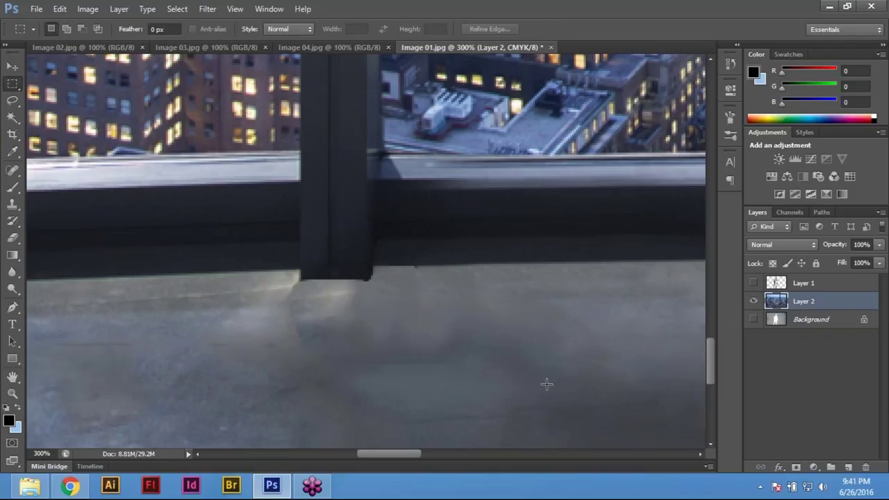
Blend the cloned floor and tidy the edges around the left-hand pillar's base with the Clone Stamp at size 15.
{"action": "key", "text": "s"}
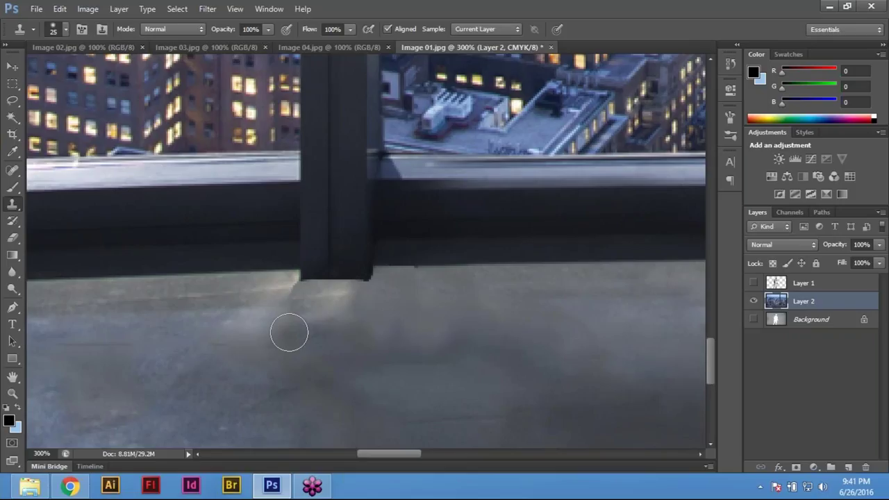
{"action": "key", "text": "bracketleft"}
{"action": "key", "text": "ctrl+shift+d"}
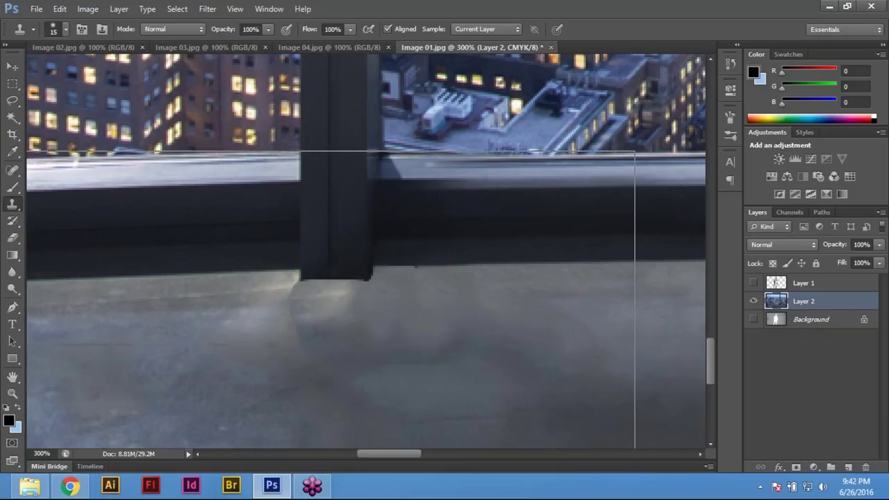
{"action": "scroll", "coordinate": [305, 342], "scroll_direction": "up", "scroll_amount": 1}
{"action": "mouse_move", "coordinate": [303, 350]}
{"action": "left_mouse_down"}
{"action": "mouse_move", "coordinate": [424, 384]}
{"action": "mouse_move", "coordinate": [491, 383]}
{"action": "left_mouse_up"}
{"action": "left_click_drag", "start_coordinate": [604, 359], "coordinate": [534, 369]}
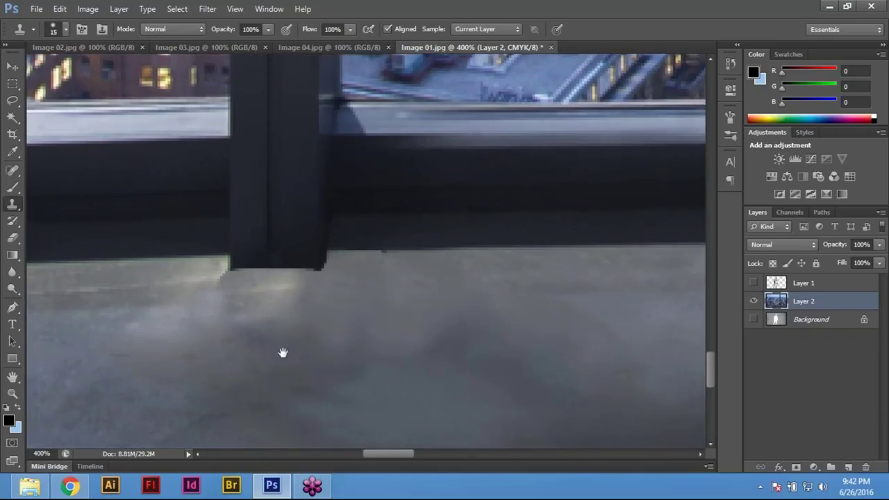
{"action": "left_click_drag", "start_coordinate": [282, 352], "coordinate": [428, 340]}
{"action": "key", "text": "ctrl+0"}
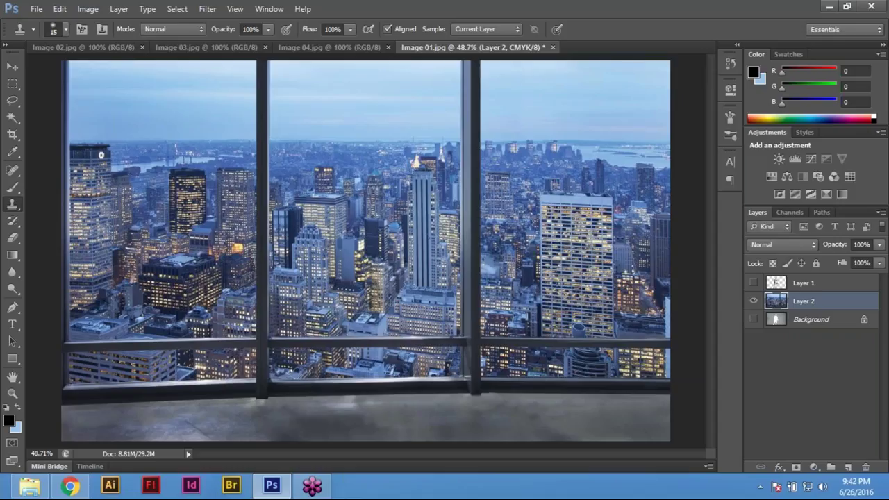
Show the man's cut-out on Layer 1 over the cleaned window photo again and make it the active layer.
{"action": "left_click", "coordinate": [753, 282]}
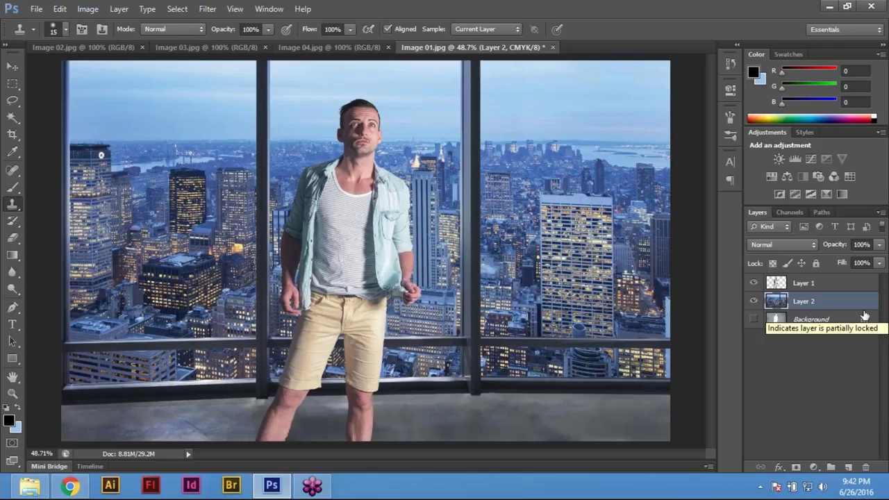
{"action": "left_click", "coordinate": [803, 283]}
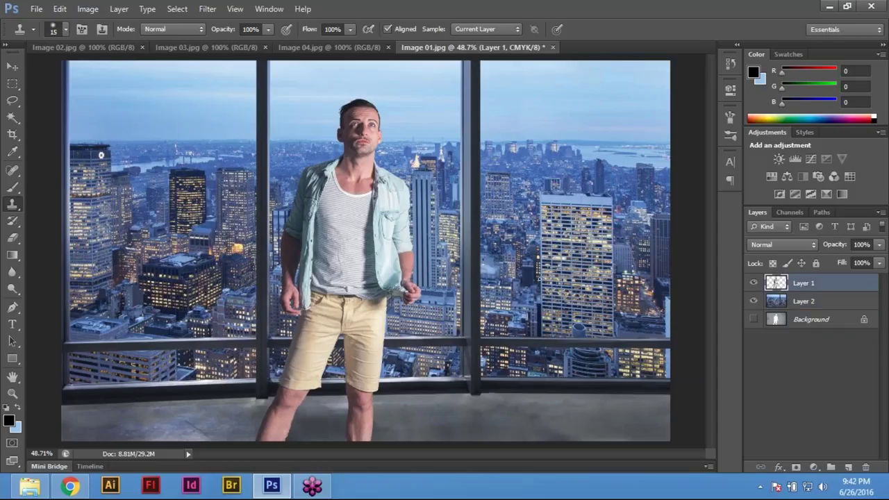
{"action": "left_click", "coordinate": [101, 154], "text": "alt"}
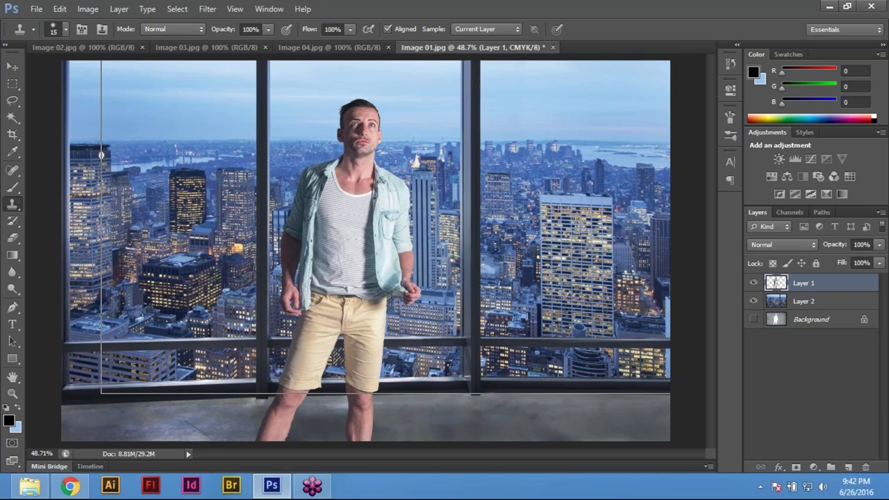
{"action": "left_click", "coordinate": [400, 209], "text": "ctrl"}
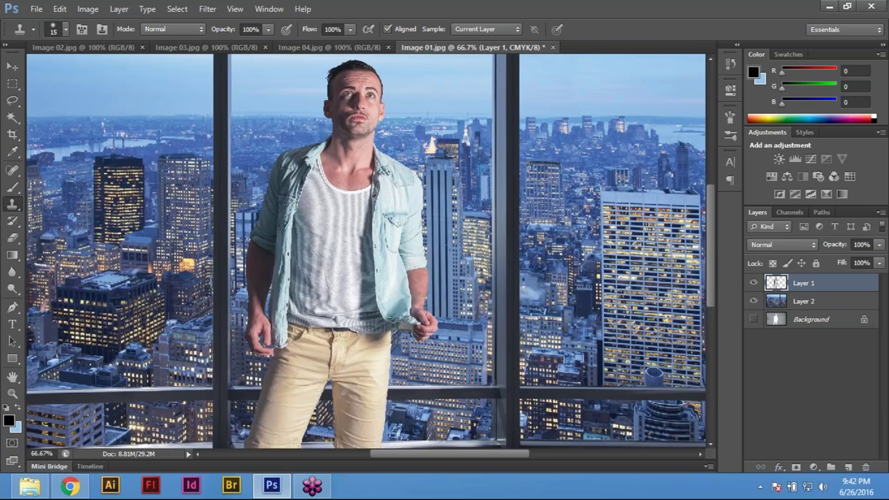
{"action": "left_click", "coordinate": [400, 210], "text": "ctrl"}
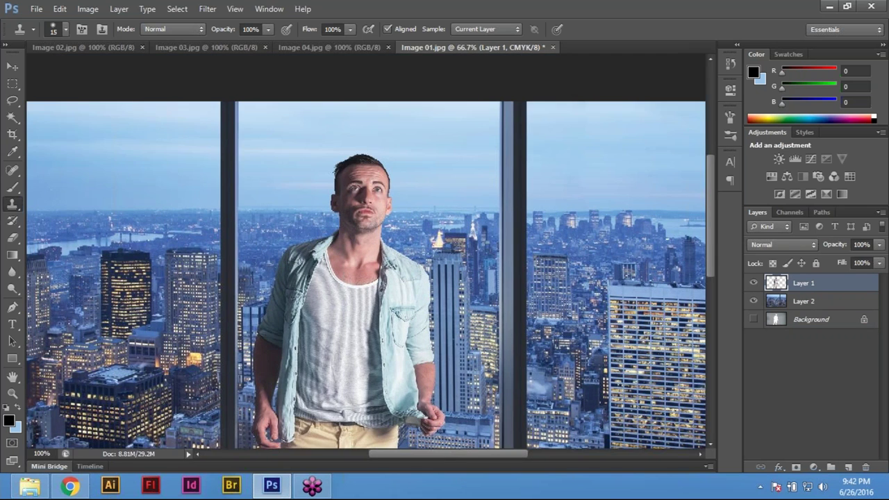
{"action": "key", "text": "ctrl+0"}
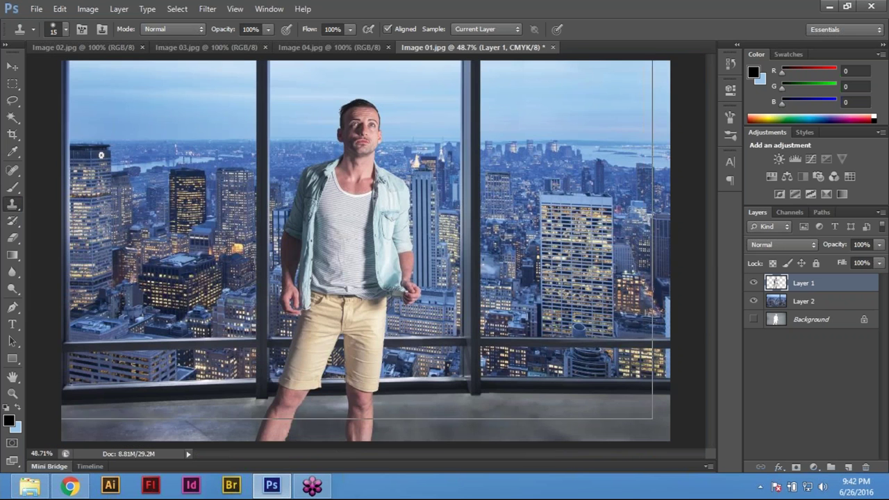
{"action": "key", "text": "ctrl+plus"}
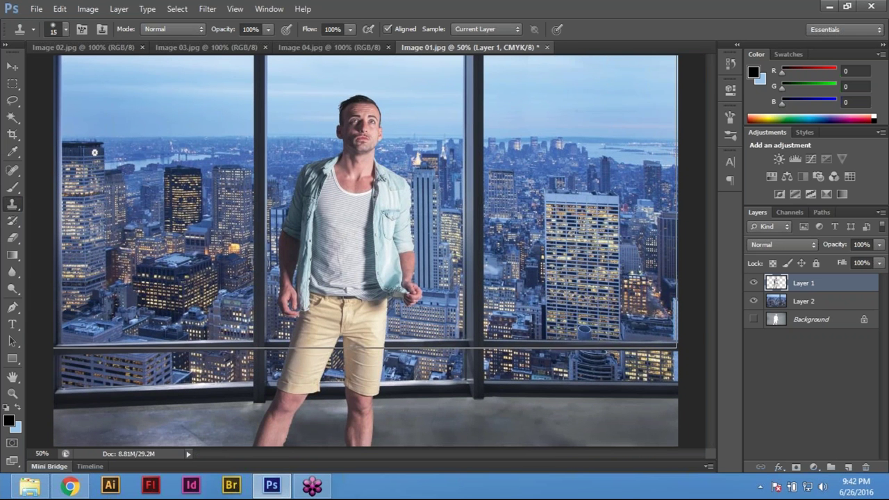
Apply Curves to Layer 1's individual color channels, setting the Magenta curve's midpoint to output 54 at input 46.
{"action": "key", "text": "ctrl+plus"}
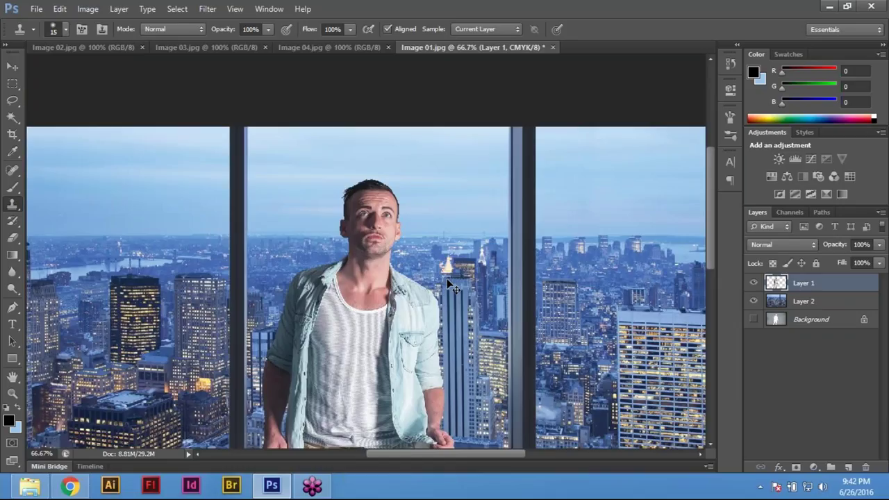
{"action": "key", "text": "ctrl+m"}
{"action": "left_click", "coordinate": [631, 228]}
{"action": "left_click", "coordinate": [629, 255]}
{"action": "left_click_drag", "start_coordinate": [675, 321], "coordinate": [671, 316]}
{"action": "left_click", "coordinate": [657, 229]}
{"action": "left_click", "coordinate": [617, 263]}
{"action": "left_click_drag", "start_coordinate": [674, 321], "coordinate": [671, 317]}
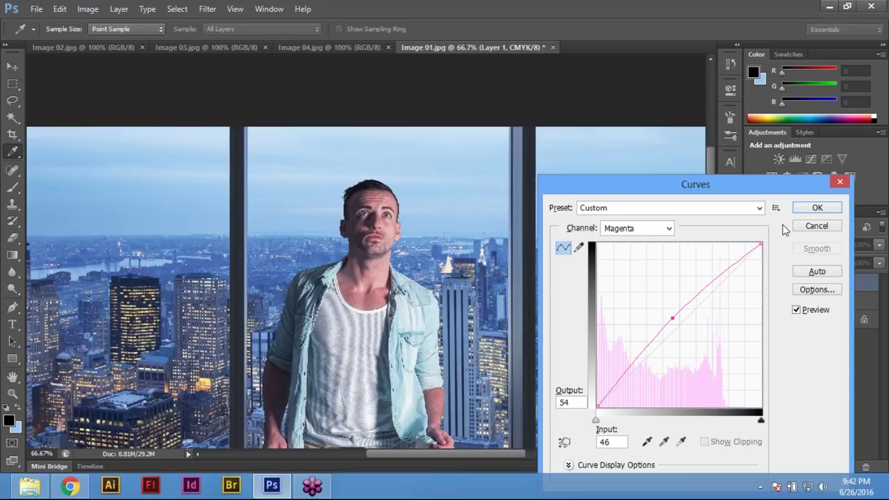
{"action": "left_click", "coordinate": [824, 208]}
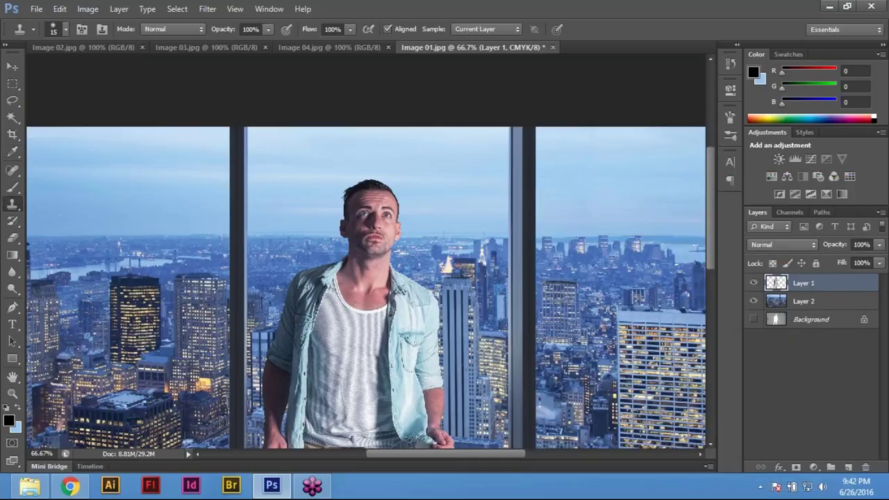
Start saving the composite under a new name and choose the DESIGN FILES folder as the destination.
{"action": "key", "text": "ctrl+0"}
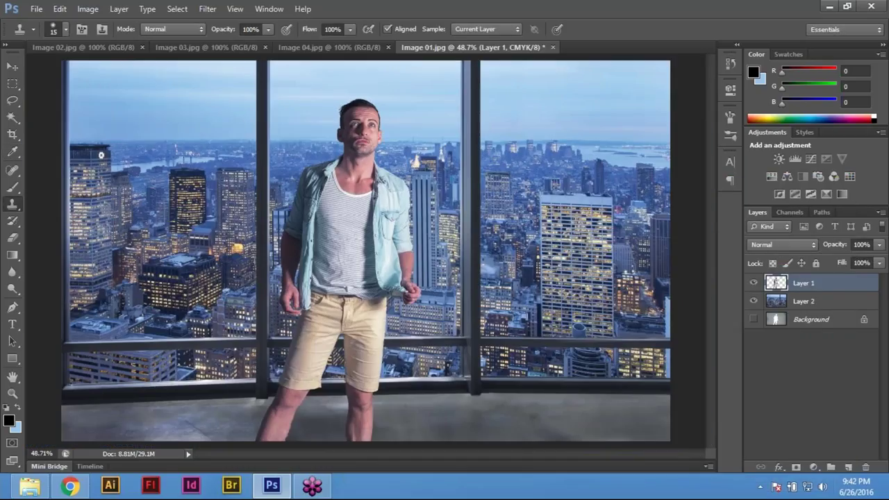
{"action": "left_click", "coordinate": [36, 8]}
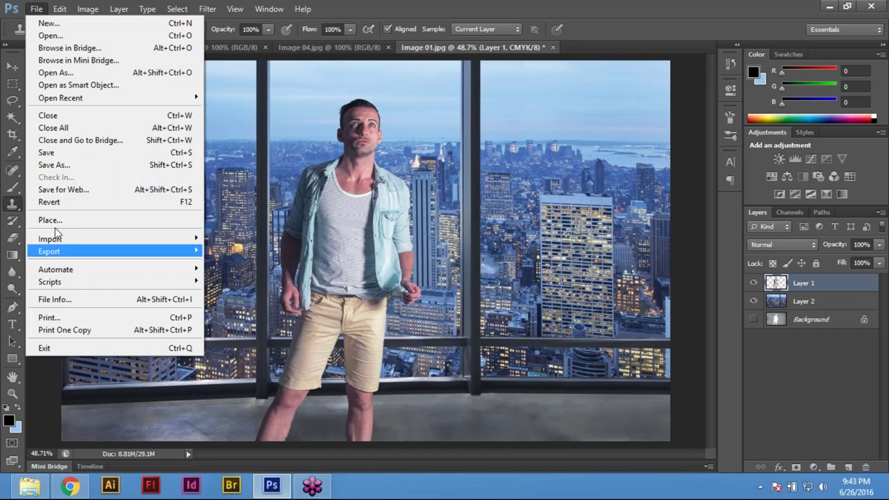
{"action": "left_click", "coordinate": [64, 152]}
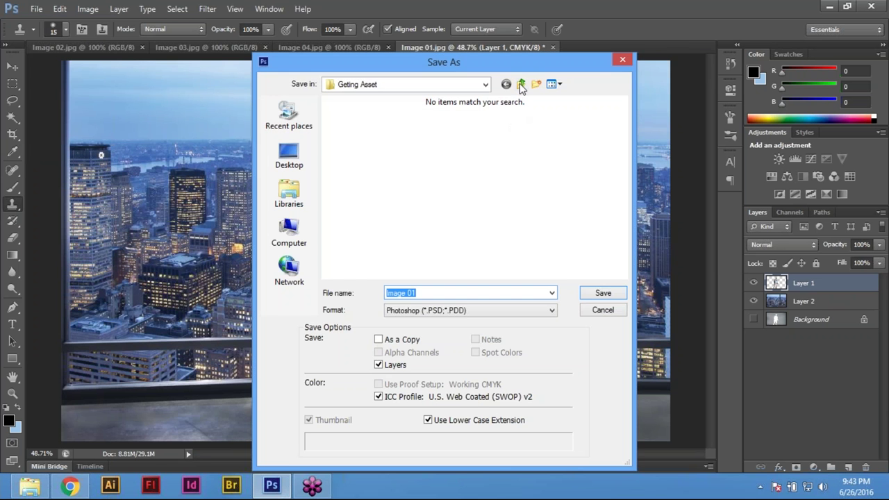
{"action": "left_click", "coordinate": [520, 85]}
{"action": "left_click", "coordinate": [520, 86]}
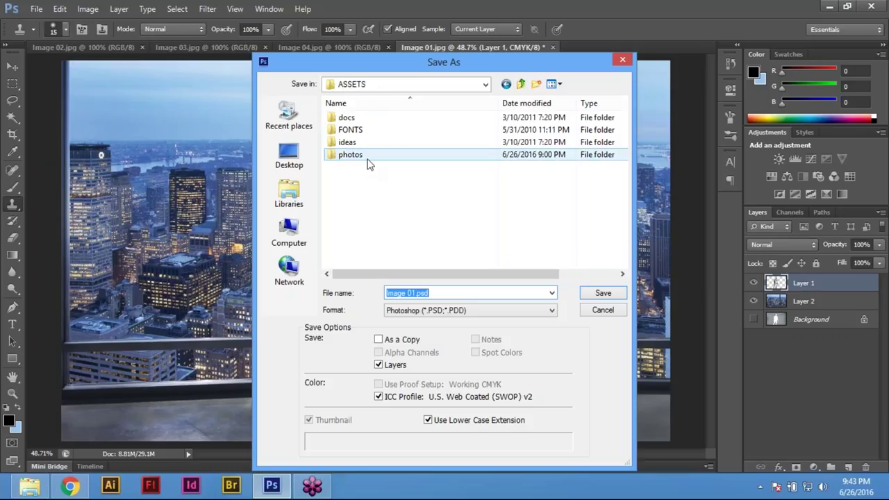
{"action": "left_click", "coordinate": [405, 211]}
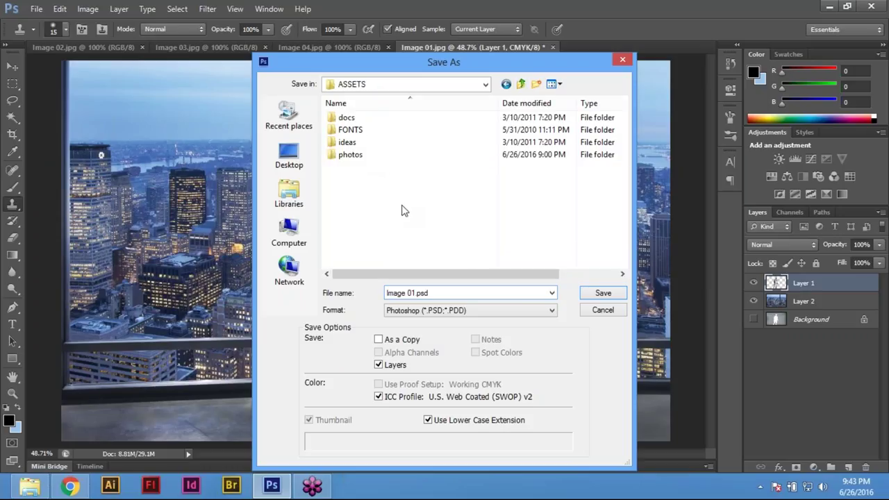
{"action": "left_click", "coordinate": [520, 84]}
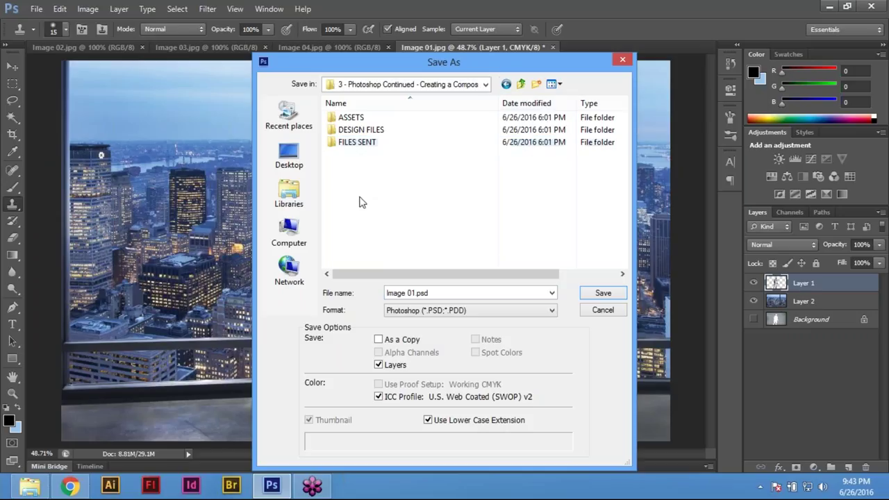
{"action": "double_click", "coordinate": [375, 136]}
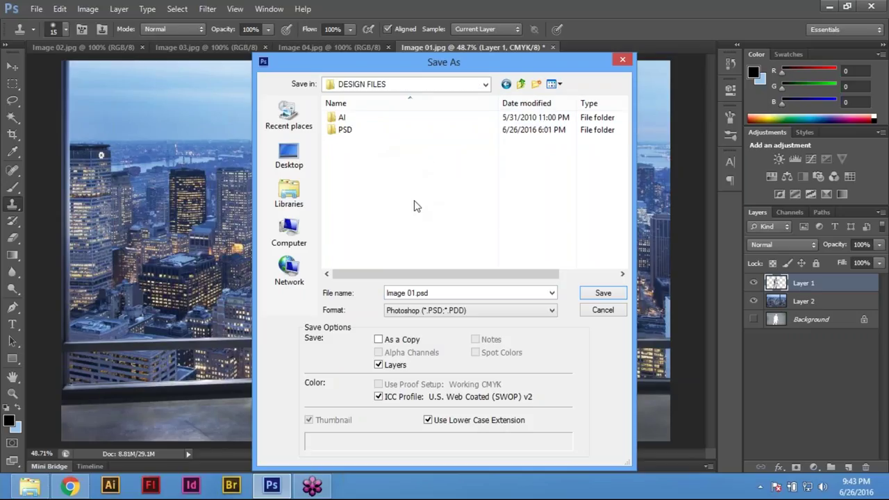
{"action": "double_click", "coordinate": [347, 130]}
{"action": "left_click", "coordinate": [520, 84]}
{"action": "double_click", "coordinate": [453, 293]}
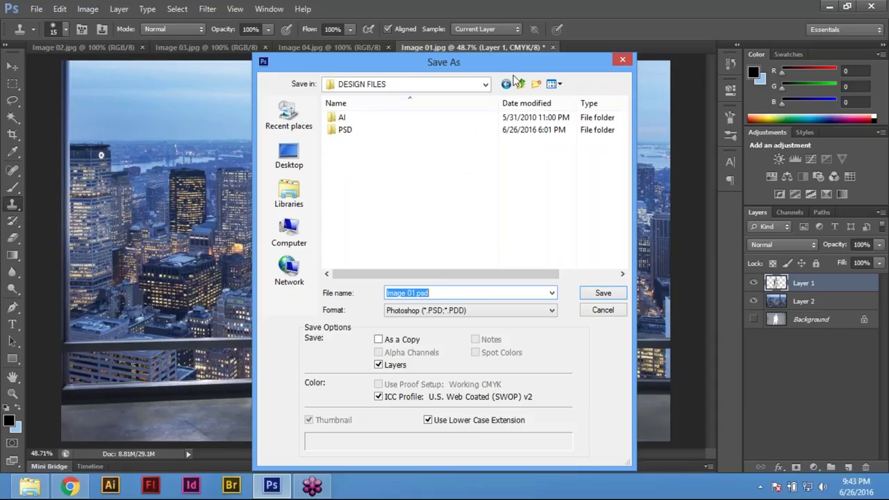
{"action": "left_click", "coordinate": [430, 160]}
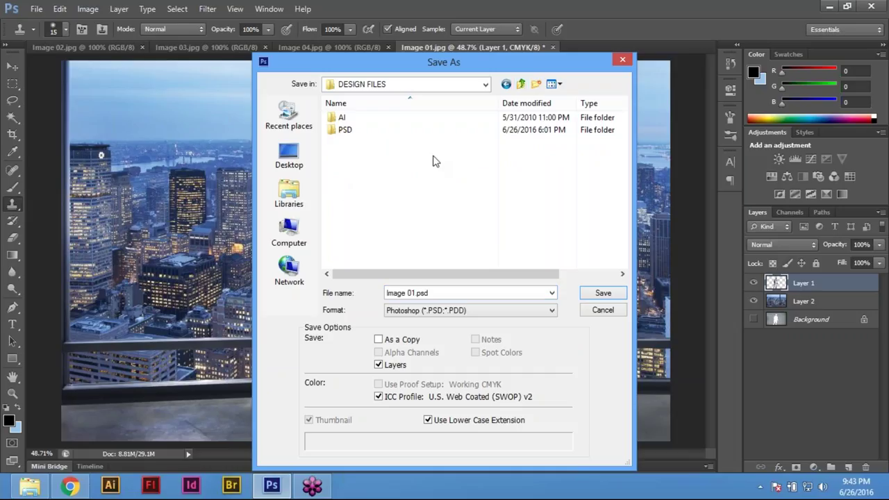
Name the file Composite Image 01 and save it in Photoshop format with Maximize Compatibility.
{"action": "left_click", "coordinate": [420, 292]}
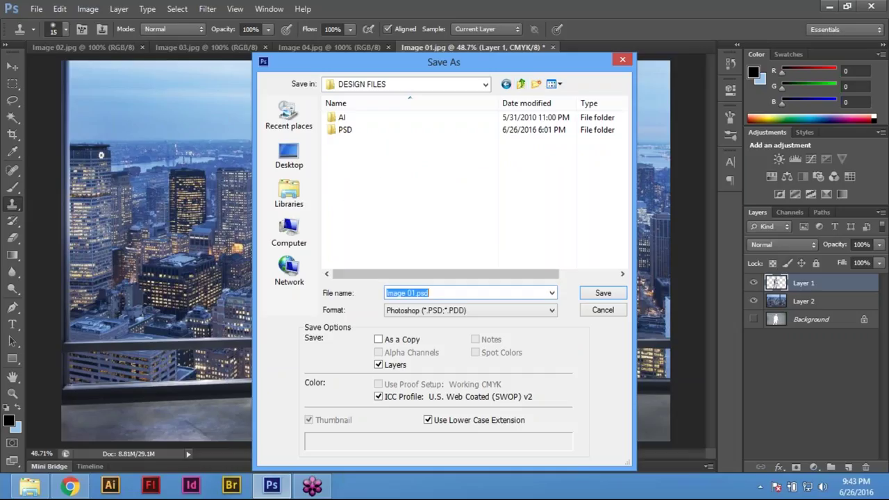
{"action": "type", "text": "Co"}
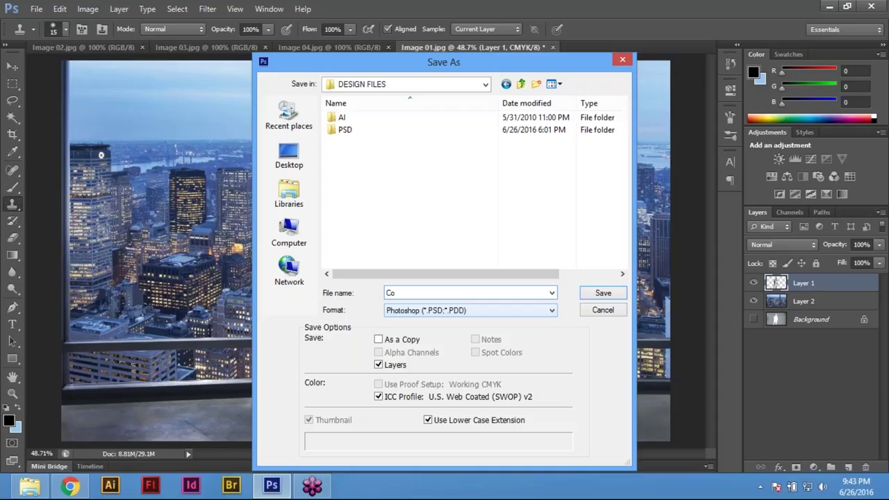
{"action": "type", "text": "mposite Image 01"}
{"action": "key", "text": "Return"}
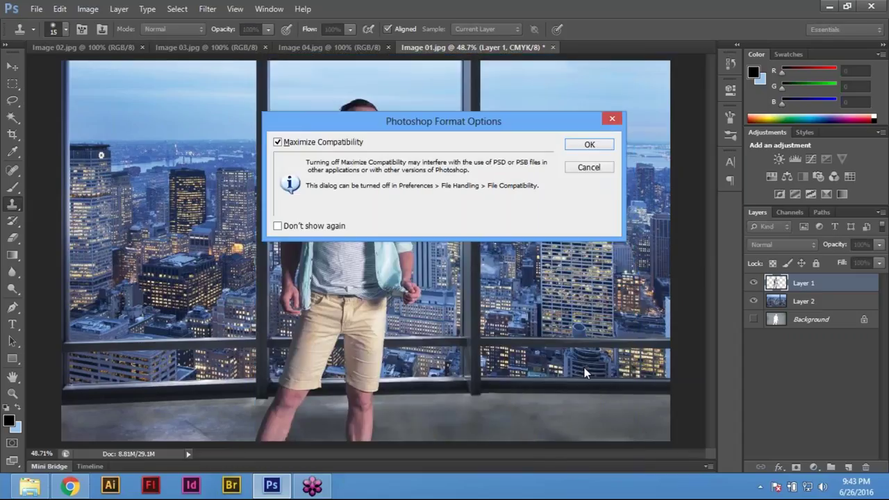
{"action": "key", "text": "Return"}
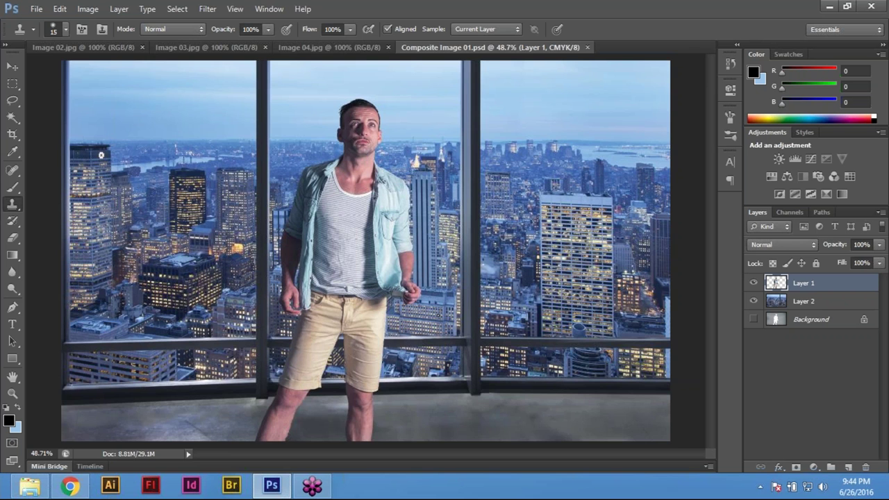
Select the pixels of the man on Layer 1 and add a new empty layer above it.
{"action": "key", "text": "ctrl+minus"}
{"action": "key", "text": "ctrl+plus"}
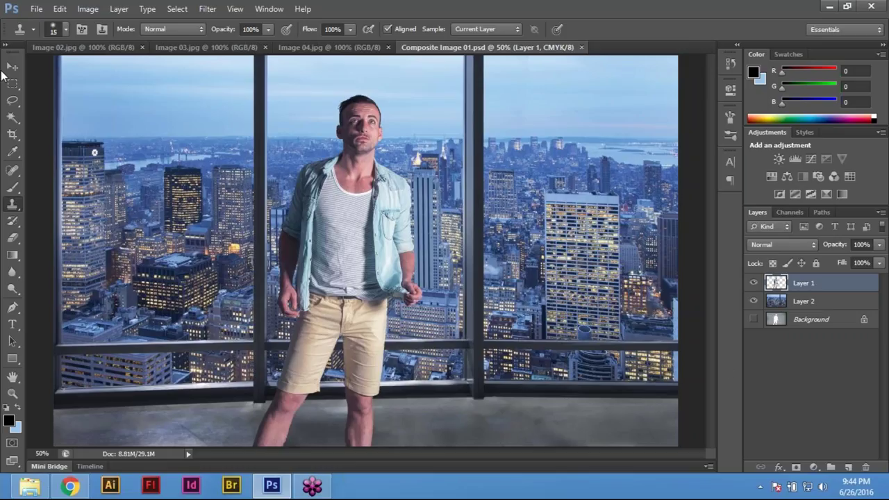
{"action": "right_click", "coordinate": [780, 283]}
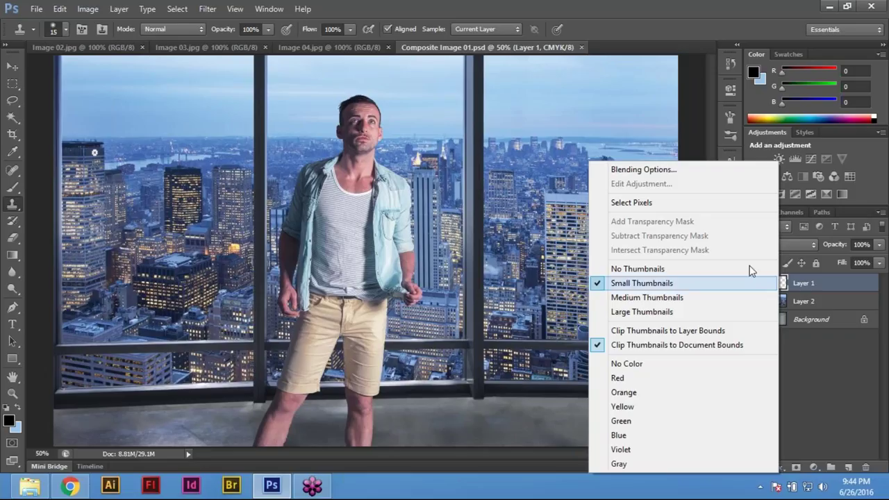
{"action": "left_click", "coordinate": [649, 203]}
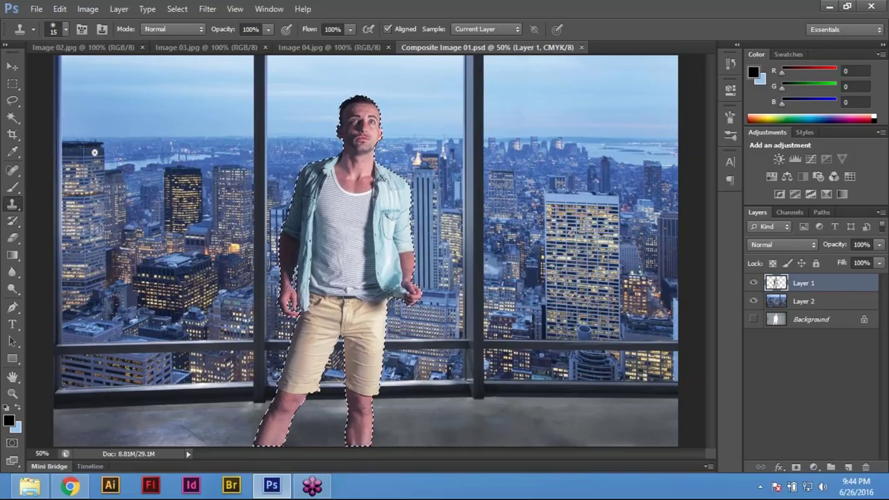
{"action": "left_click", "coordinate": [847, 468]}
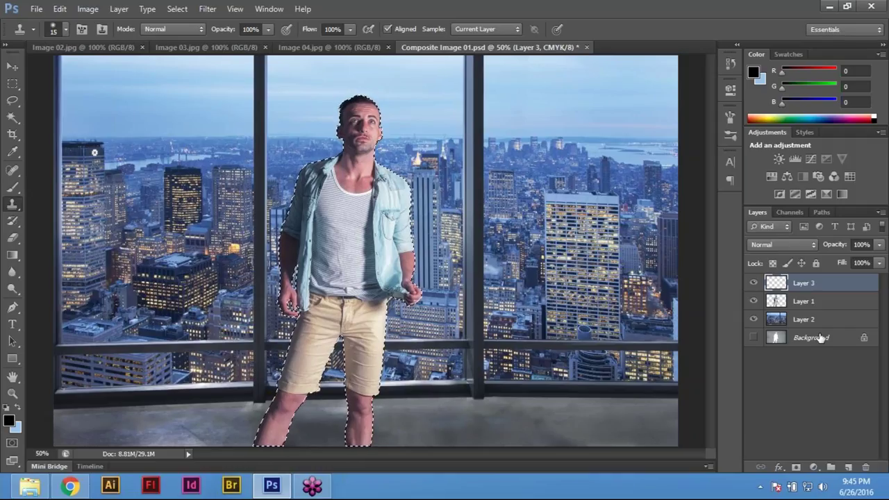
Set the background color to CMYK 0, 0, 0, 100.
{"action": "left_click", "coordinate": [19, 430]}
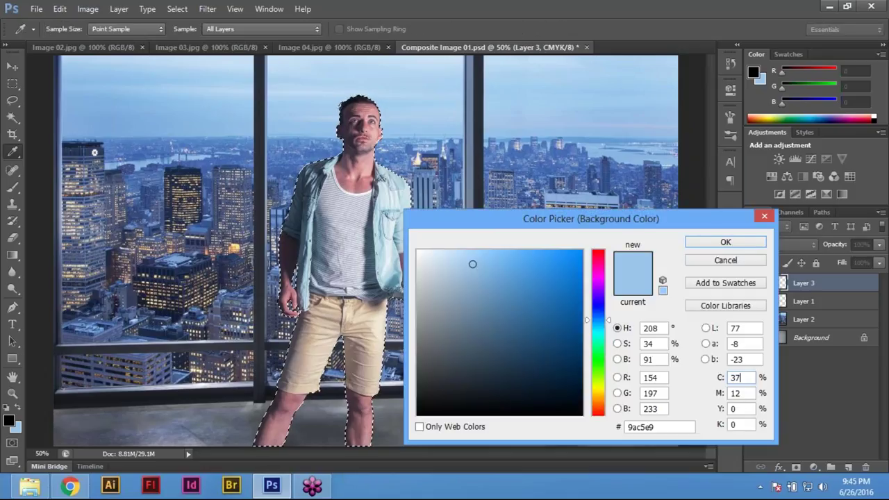
{"action": "type", "text": "0"}
{"action": "key", "text": "Tab"}
{"action": "type", "text": "0"}
{"action": "key", "text": "Tab"}
{"action": "type", "text": "0"}
{"action": "key", "text": "Tab"}
{"action": "type", "text": "100"}
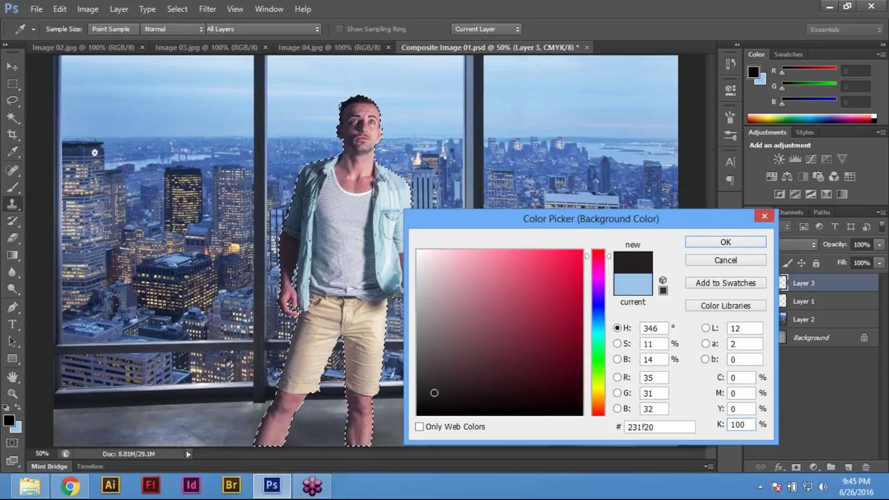
{"action": "key", "text": "Return"}
Fill the man-shaped selection on Layer 3 with black, deselect it, and set the layer's blend mode to Multiply.
{"action": "key", "text": "s"}
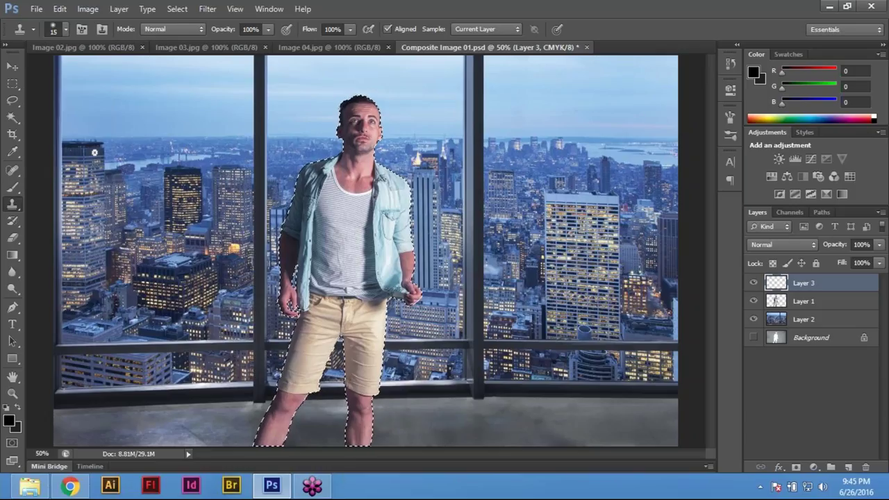
{"action": "key", "text": "alt+BackSpace"}
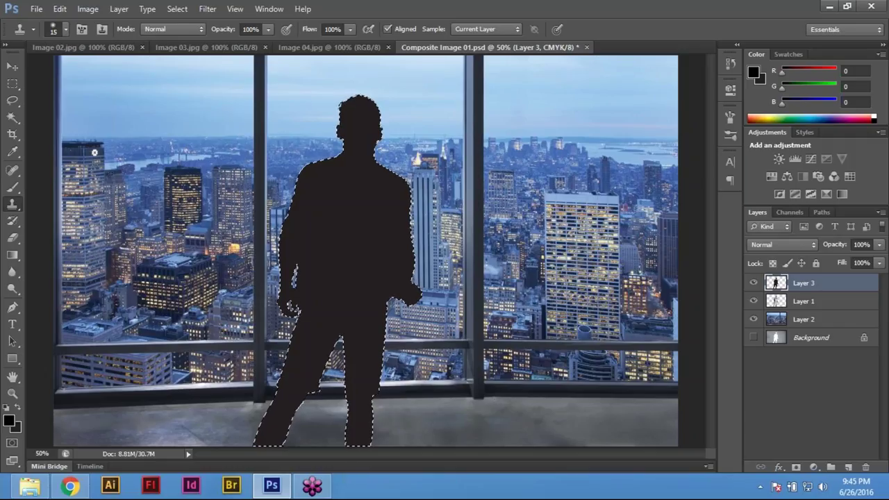
{"action": "key", "text": "l"}
{"action": "key", "text": "ctrl+d"}
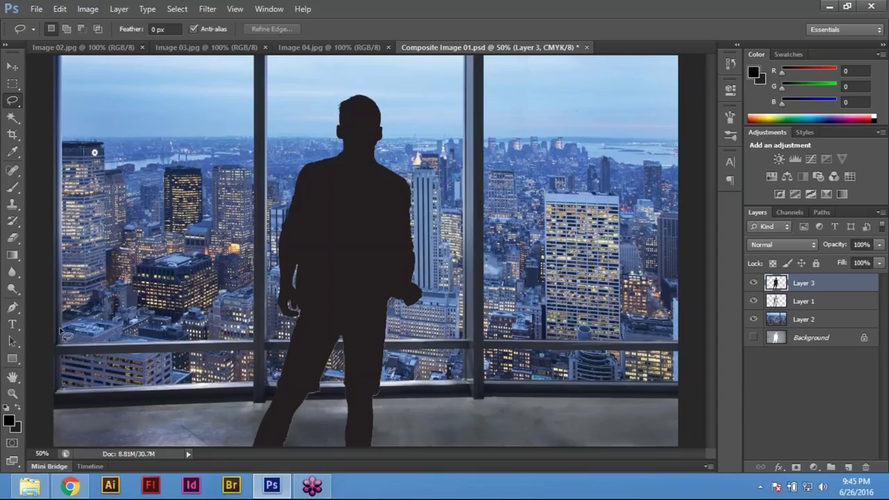
{"action": "left_click", "coordinate": [797, 245]}
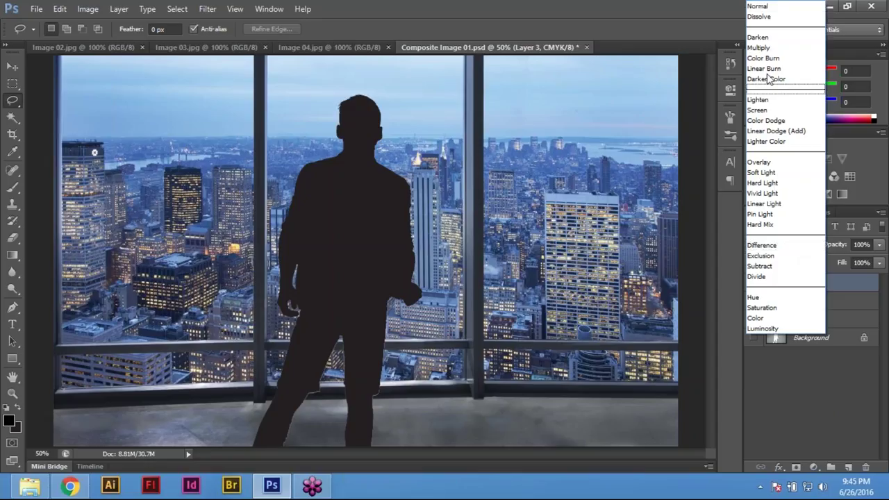
{"action": "left_click", "coordinate": [776, 53]}
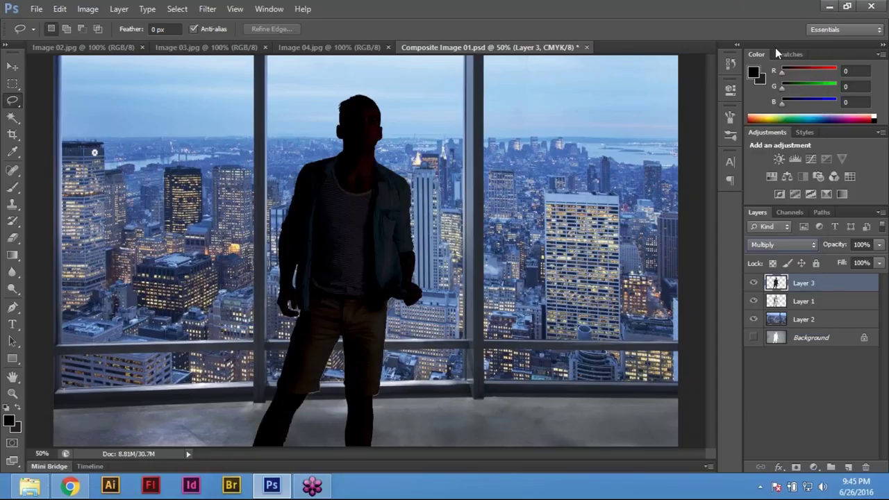
Try a Skew transform on Layer 3, moving the black silhouette to the right of the man.
{"action": "left_click", "coordinate": [70, 9]}
{"action": "mouse_move", "coordinate": [123, 250]}
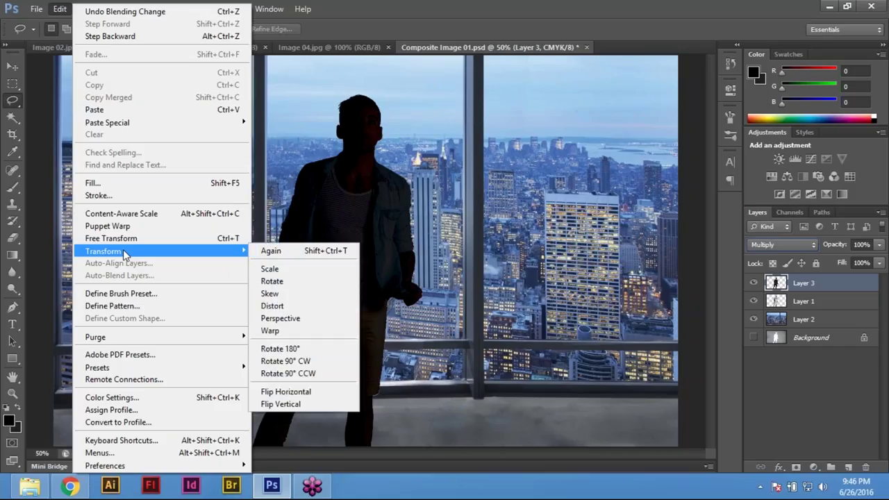
{"action": "left_click", "coordinate": [271, 294]}
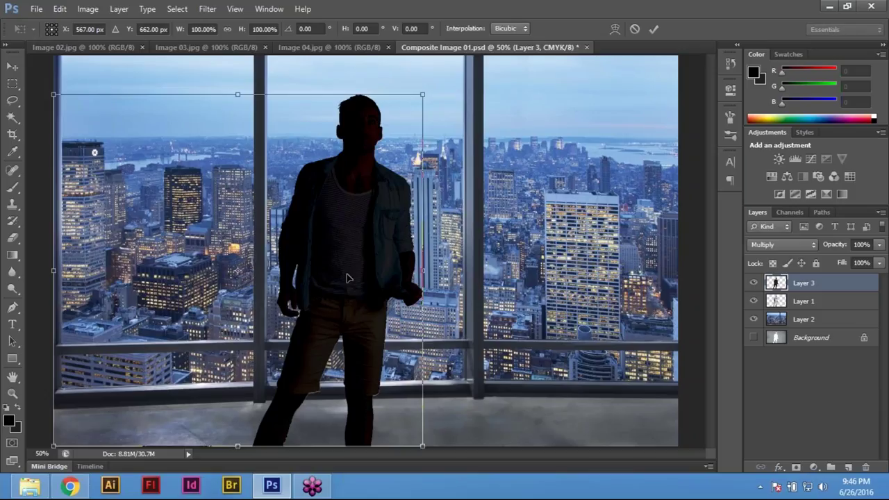
{"action": "key", "text": "ctrl+minus"}
{"action": "key", "text": "ctrl+minus"}
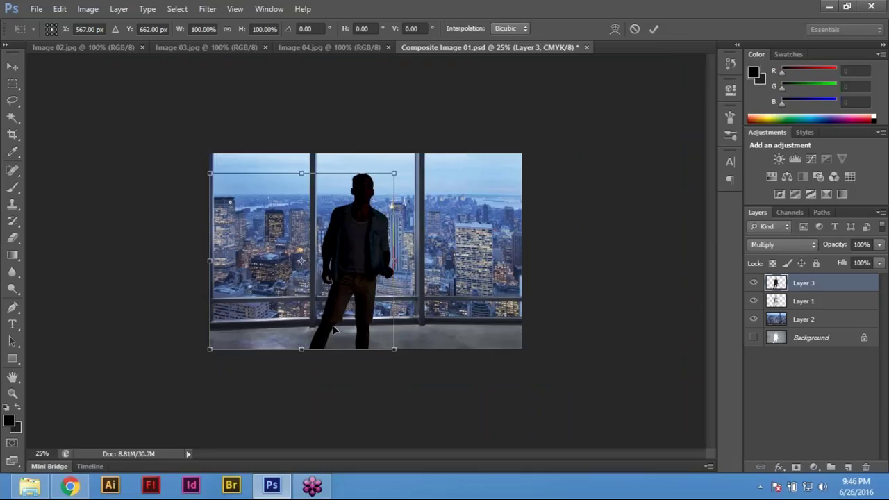
{"action": "left_click_drag", "start_coordinate": [366, 281], "coordinate": [468, 267]}
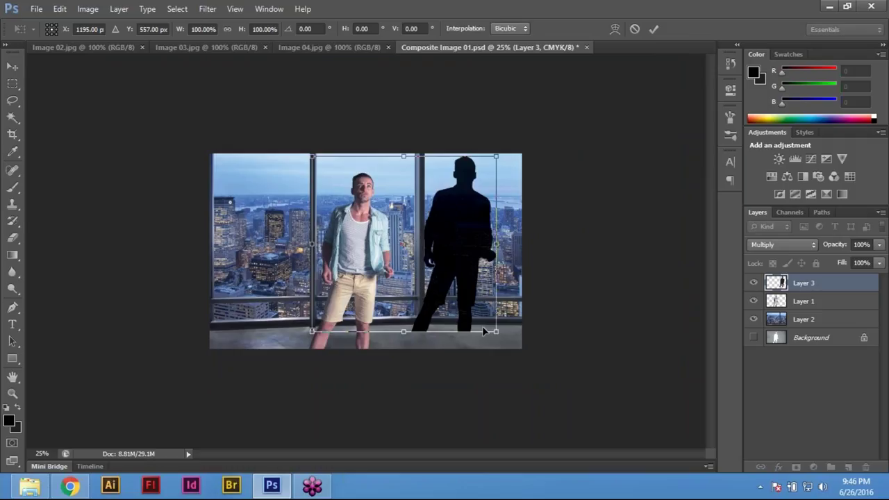
{"action": "key", "text": "l"}
{"action": "key", "text": "ctrl+z"}
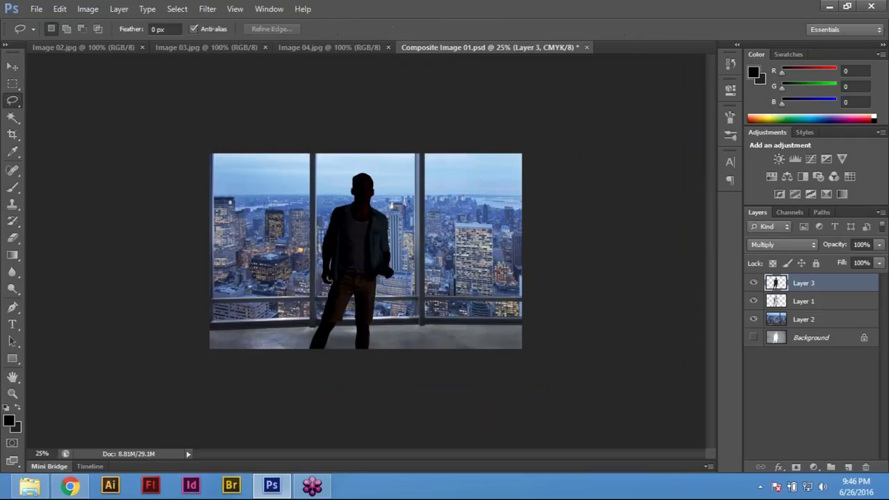
Move the silhouette to the right of the man and try a rectangular selection over the image's left half.
{"action": "key", "text": "v"}
{"action": "left_click_drag", "start_coordinate": [372, 255], "coordinate": [438, 235]}
{"action": "key", "text": "m"}
{"action": "left_click_drag", "start_coordinate": [114, 126], "coordinate": [368, 439]}
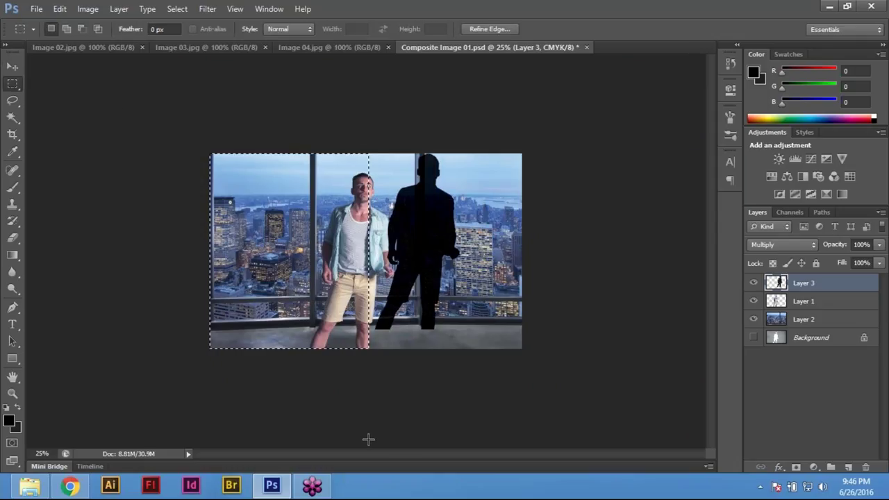
{"action": "key", "text": "ctrl+d"}
{"action": "key", "text": "v"}
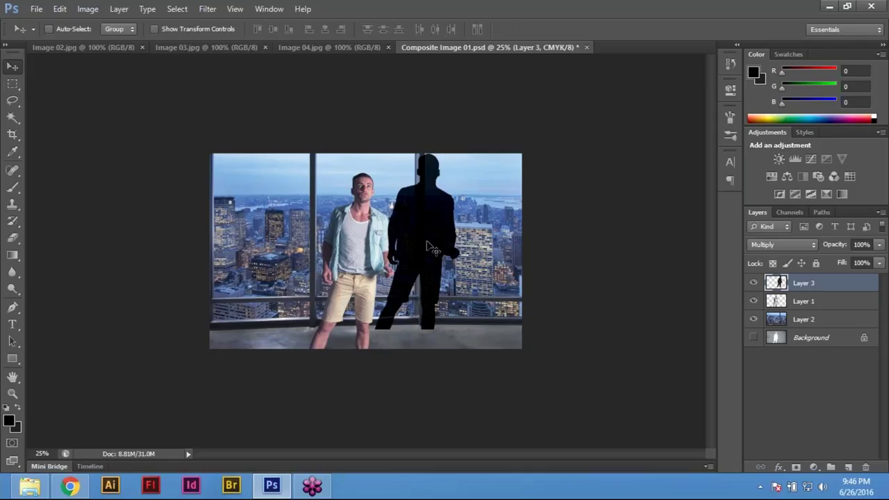
Move the silhouette on Layer 3 back over the man.
{"action": "left_click_drag", "start_coordinate": [421, 246], "coordinate": [356, 252]}
{"action": "key", "text": "ctrl+z"}
{"action": "left_click_drag", "start_coordinate": [430, 218], "coordinate": [363, 238]}
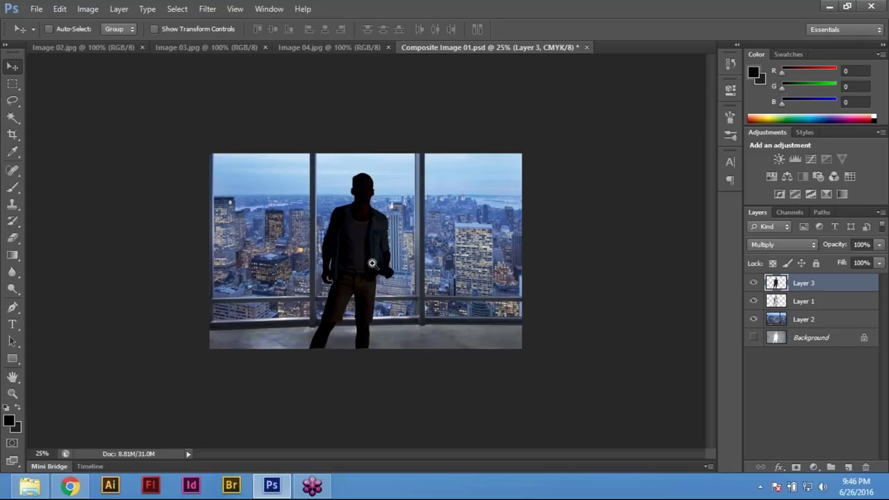
Skew the black silhouette on Layer 3 downward and sideways so it leans onto the floor from the man's feet.
{"action": "left_click", "coordinate": [373, 263], "text": "ctrl"}
{"action": "key", "text": "ctrl+t"}
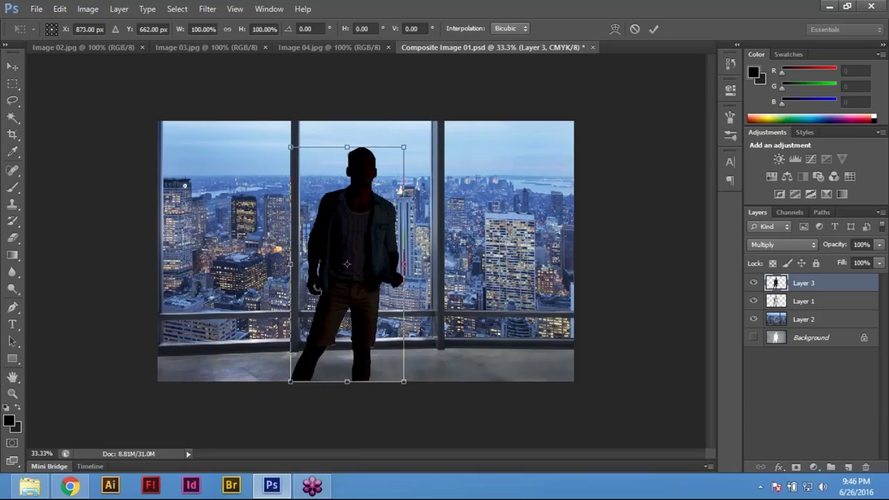
{"action": "left_click", "coordinate": [61, 9]}
{"action": "mouse_move", "coordinate": [208, 250]}
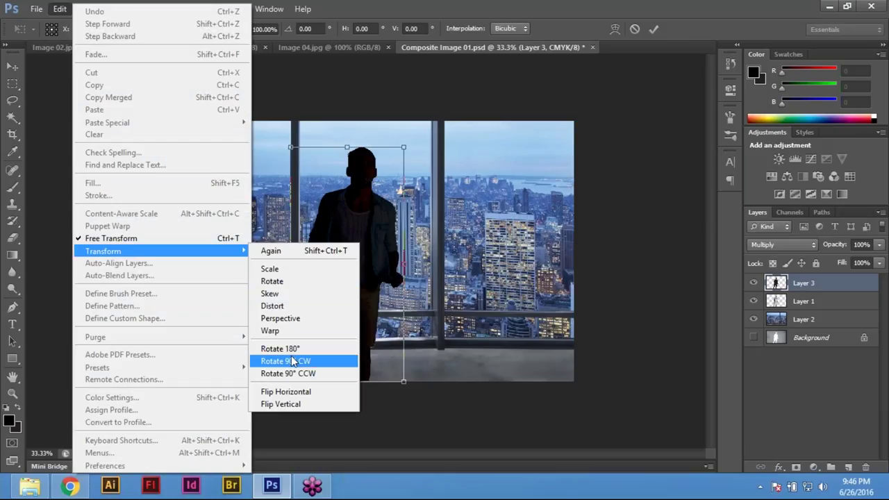
{"action": "left_click", "coordinate": [291, 295]}
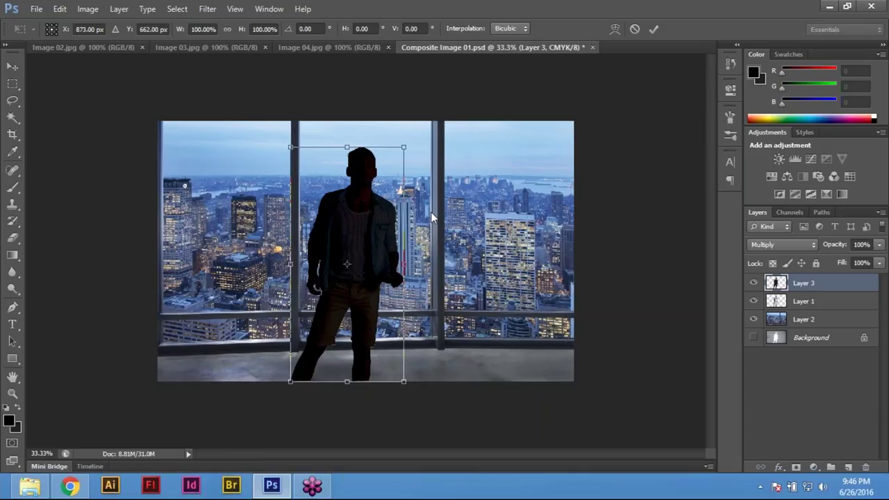
{"action": "left_click_drag", "start_coordinate": [404, 147], "coordinate": [404, 150]}
{"action": "left_click_drag", "start_coordinate": [433, 199], "coordinate": [521, 300]}
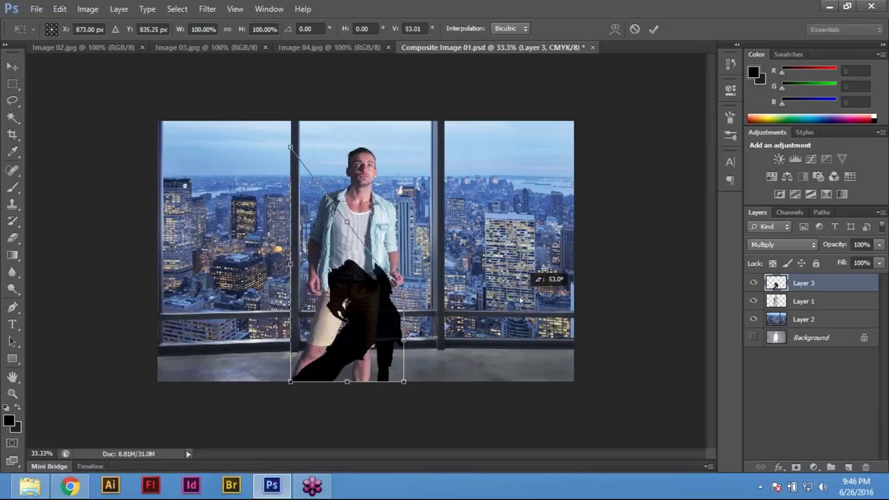
{"action": "left_click_drag", "start_coordinate": [312, 170], "coordinate": [494, 342]}
{"action": "mouse_move", "coordinate": [386, 292]}
{"action": "left_mouse_down"}
{"action": "mouse_move", "coordinate": [400, 300]}
{"action": "mouse_move", "coordinate": [375, 284]}
{"action": "left_mouse_up"}
{"action": "left_click_drag", "start_coordinate": [452, 354], "coordinate": [467, 316]}
{"action": "left_click_drag", "start_coordinate": [403, 383], "coordinate": [385, 386]}
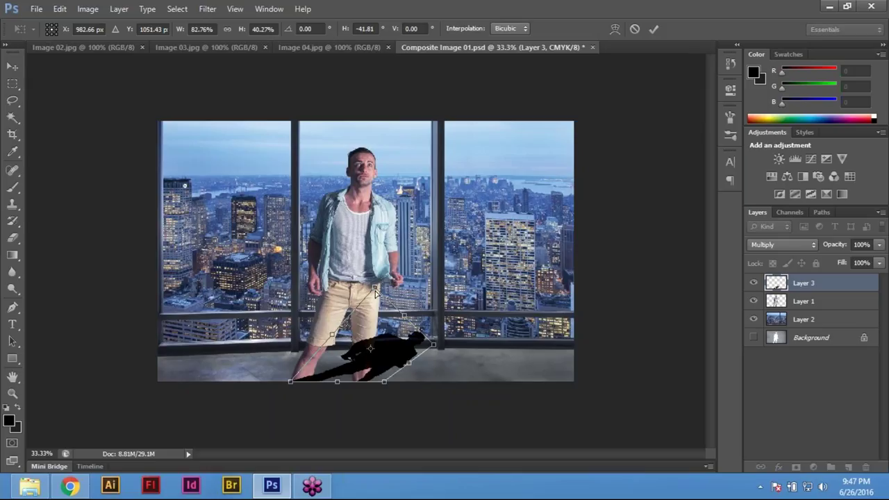
Flatten the skewed silhouette further across the floor, apply the transform, and place Layer 3 below Layer 1.
{"action": "left_click_drag", "start_coordinate": [375, 288], "coordinate": [320, 318]}
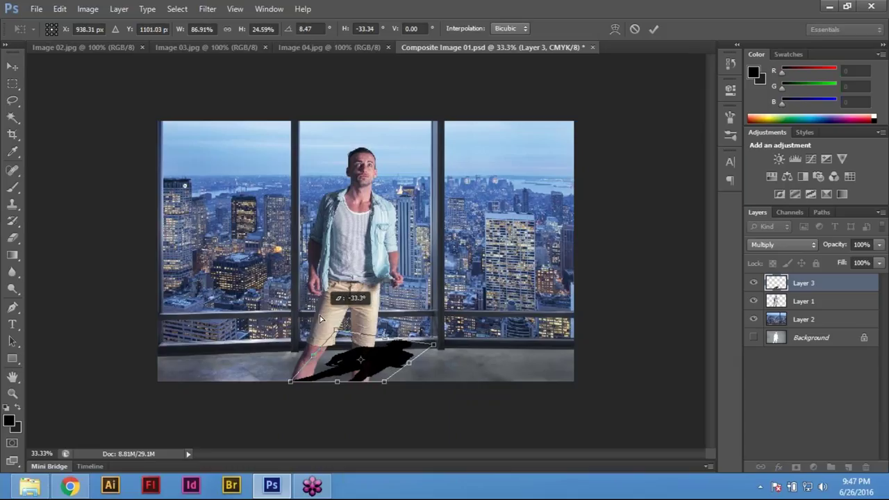
{"action": "left_click_drag", "start_coordinate": [320, 319], "coordinate": [320, 321]}
{"action": "left_click_drag", "start_coordinate": [384, 382], "coordinate": [390, 382]}
{"action": "left_click_drag", "start_coordinate": [335, 336], "coordinate": [334, 338]}
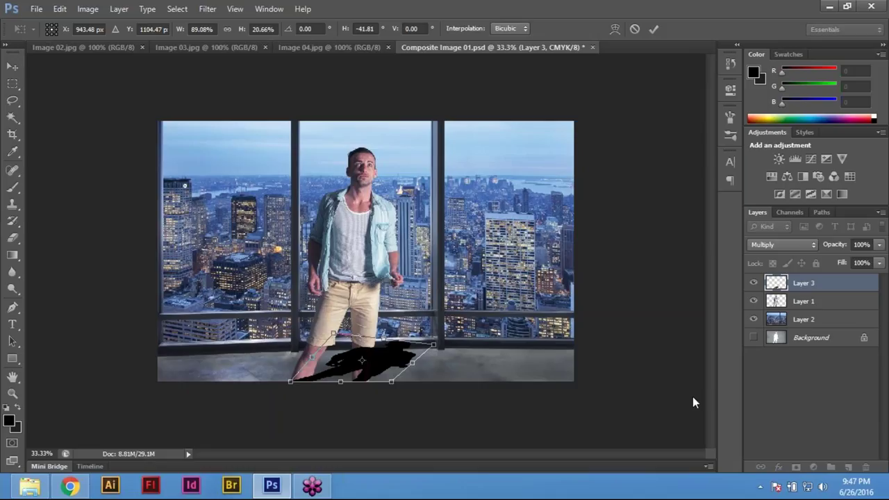
{"action": "key", "text": "Return"}
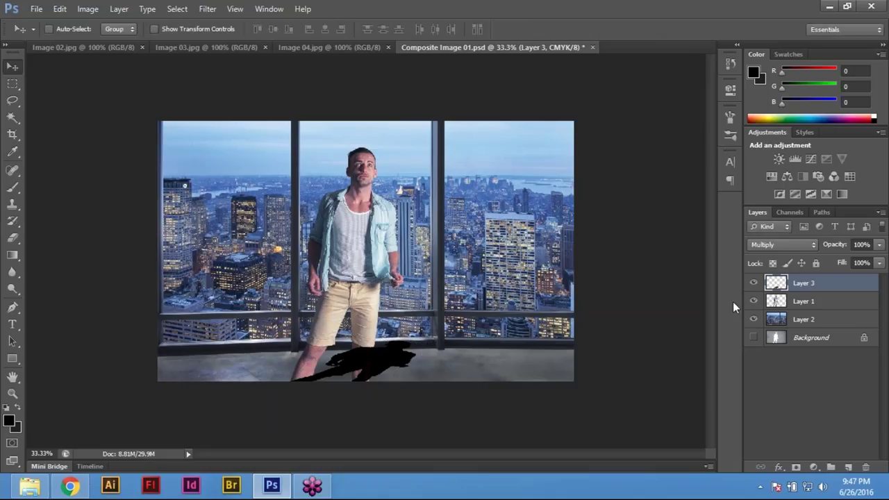
{"action": "left_click_drag", "start_coordinate": [803, 286], "coordinate": [806, 304]}
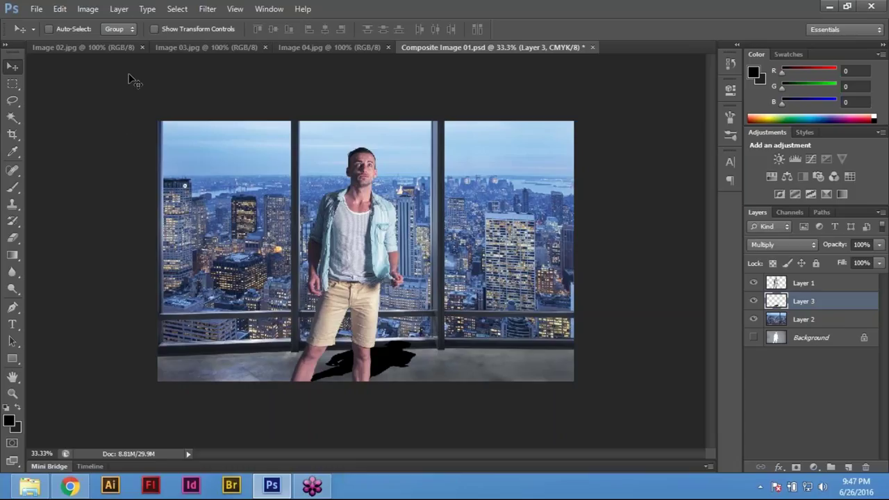
Apply a Gaussian Blur with a 10-pixel radius to the shadow on Layer 3.
{"action": "left_click", "coordinate": [205, 10]}
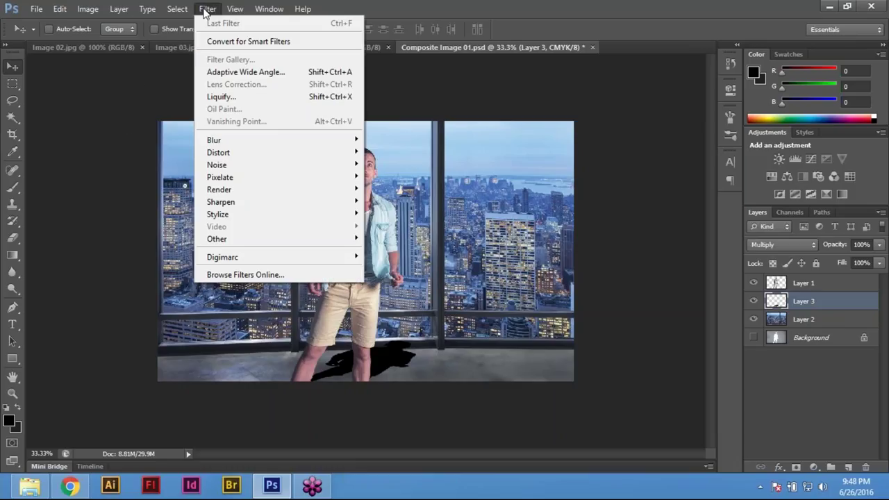
{"action": "mouse_move", "coordinate": [222, 142]}
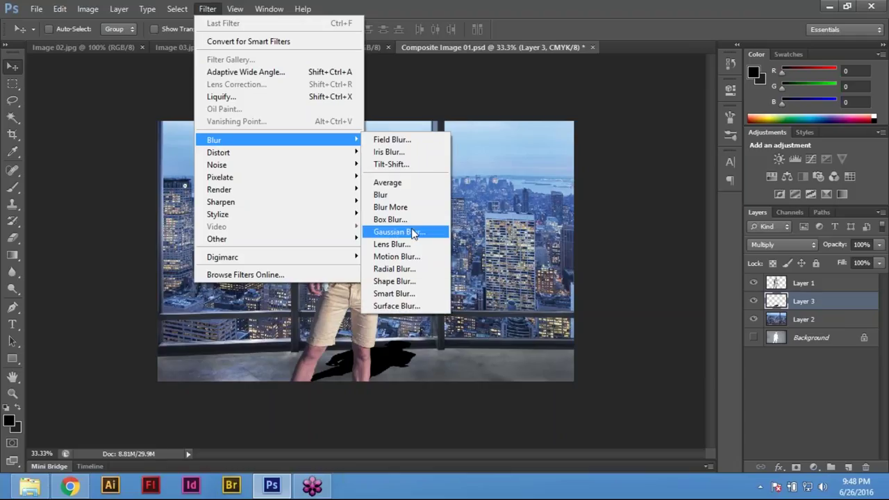
{"action": "left_click", "coordinate": [417, 232]}
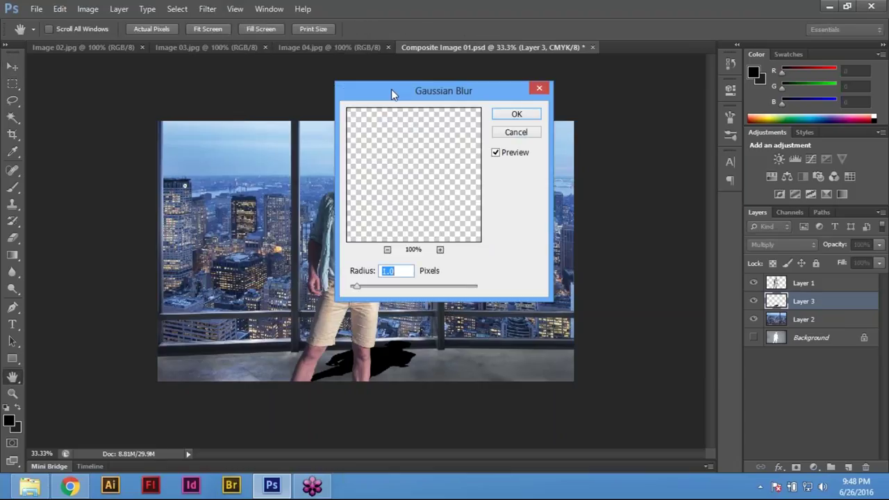
{"action": "left_click_drag", "start_coordinate": [444, 91], "coordinate": [602, 161]}
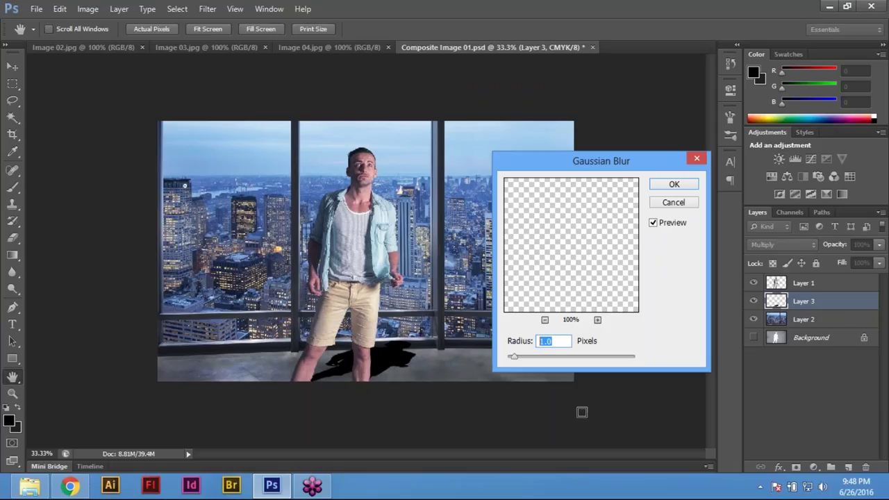
{"action": "type", "text": "30"}
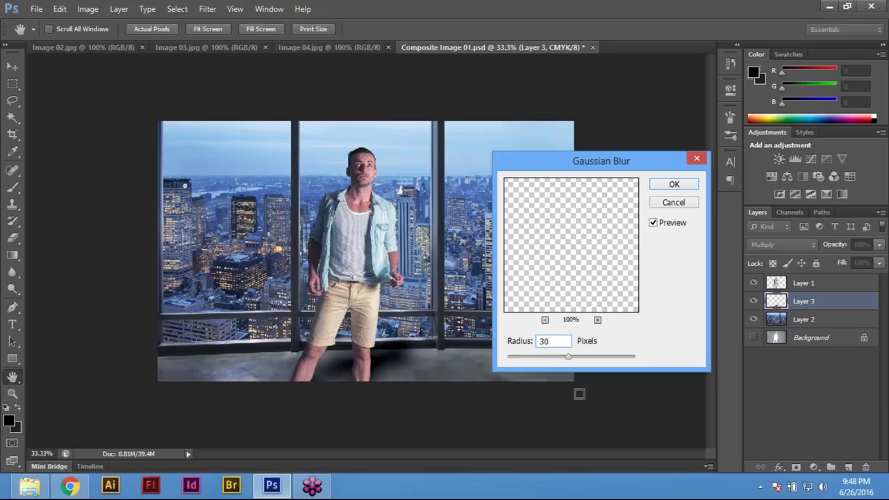
{"action": "type", "text": "20"}
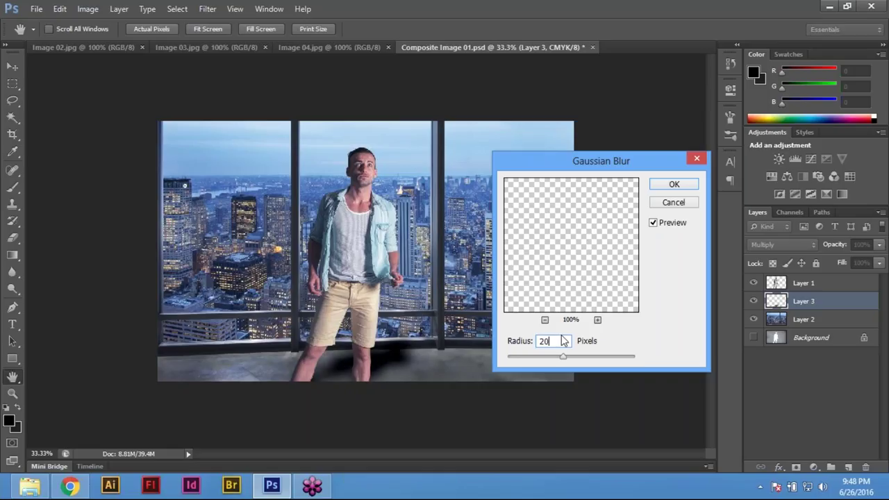
{"action": "double_click", "coordinate": [544, 341]}
{"action": "type", "text": "1"}
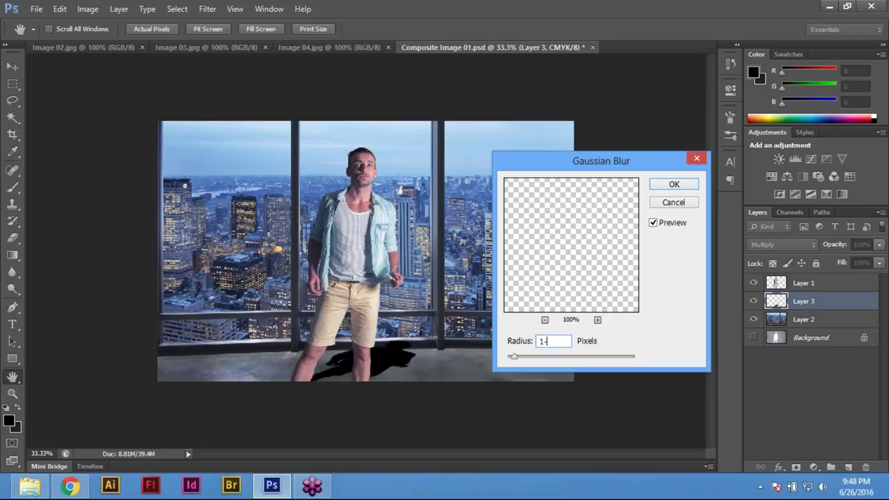
{"action": "type", "text": "0"}
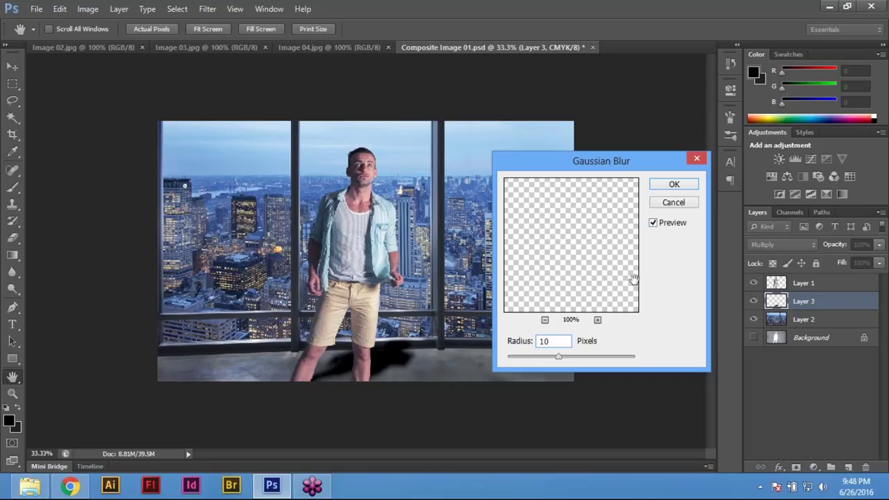
{"action": "left_click", "coordinate": [675, 186]}
Set the shadow layer's opacity to 70%.
{"action": "left_click", "coordinate": [861, 244]}
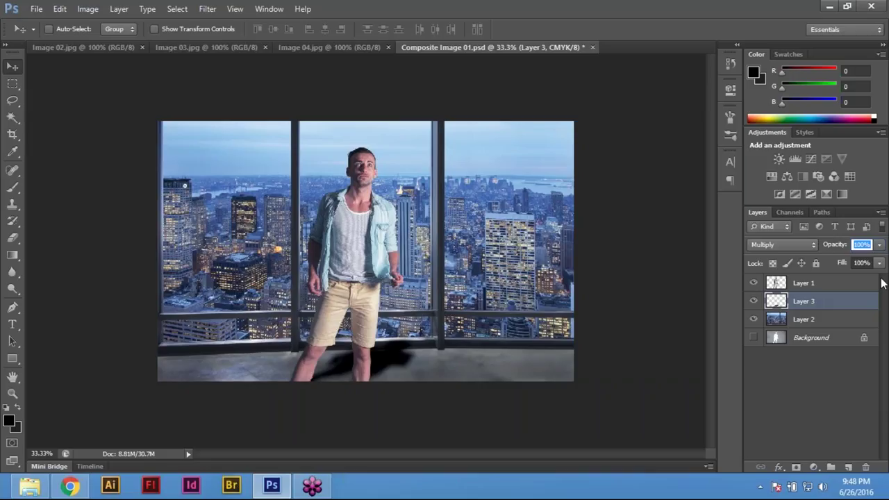
{"action": "type", "text": "60"}
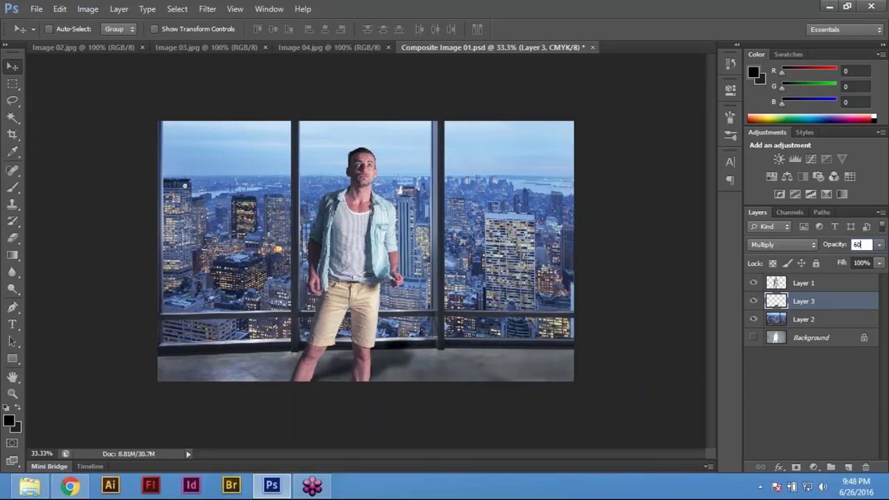
{"action": "key", "text": "Return"}
{"action": "type", "text": "70"}
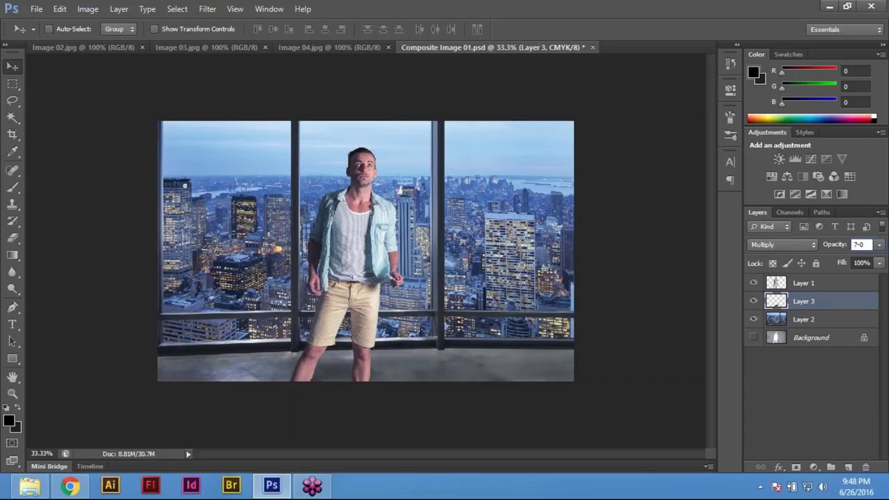
{"action": "key", "text": "BackSpace"}
{"action": "key", "text": "BackSpace"}
{"action": "type", "text": "70"}
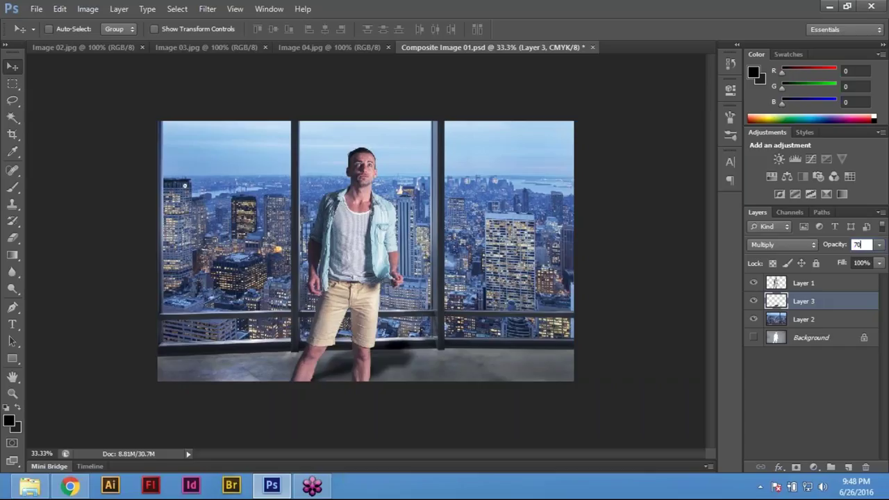
{"action": "key", "text": "Return"}
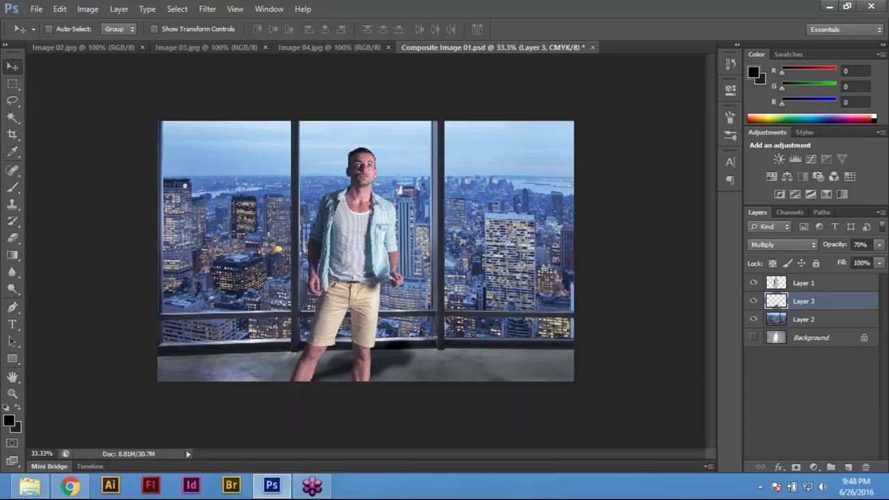
Examine the softened shadow around the man's legs up close and in the whole image.
{"action": "left_click", "coordinate": [376, 297], "text": "ctrl"}
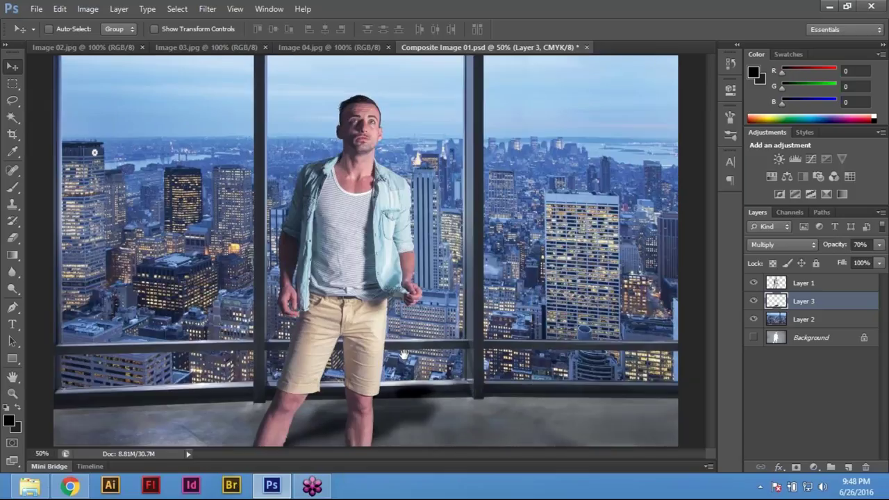
{"action": "left_click", "coordinate": [403, 355], "text": "ctrl+alt"}
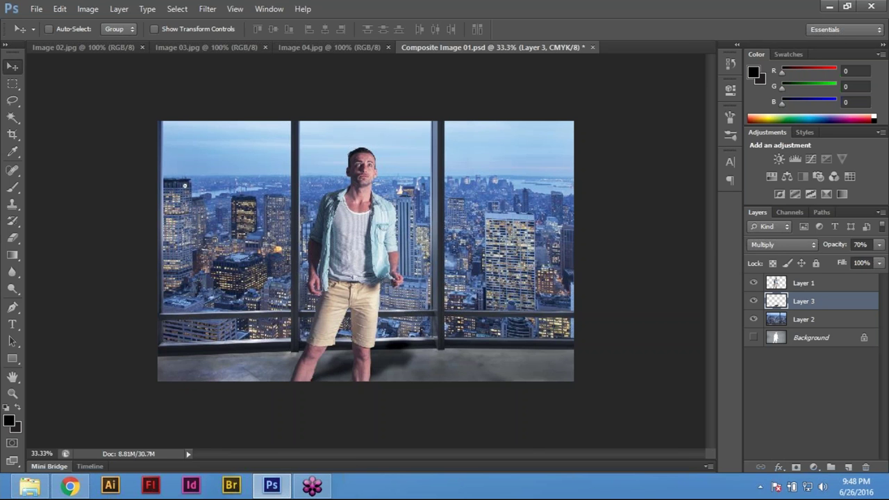
{"action": "key", "text": "ctrl+plus"}
{"action": "key", "text": "ctrl+plus"}
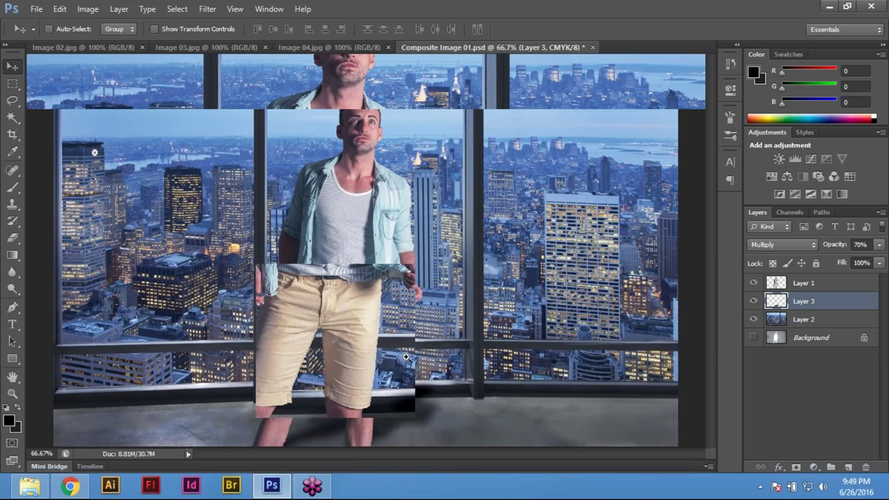
{"action": "key", "text": "ctrl+plus"}
{"action": "left_click_drag", "start_coordinate": [405, 357], "coordinate": [360, 407]}
{"action": "key", "text": "ctrl+plus"}
{"action": "key", "text": "ctrl+0"}
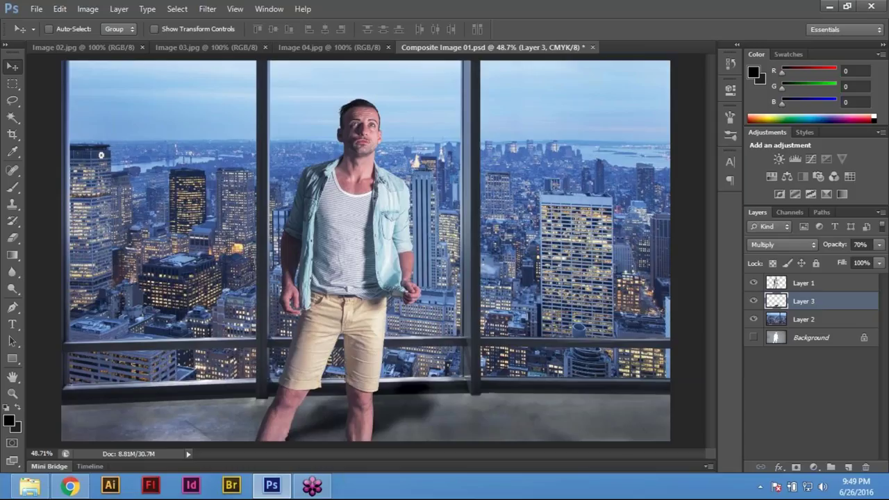
Hide the shadow on Layer 3 and load the pixels of the man on Layer 1 as a selection.
{"action": "left_click", "coordinate": [753, 301]}
{"action": "left_click", "coordinate": [778, 284]}
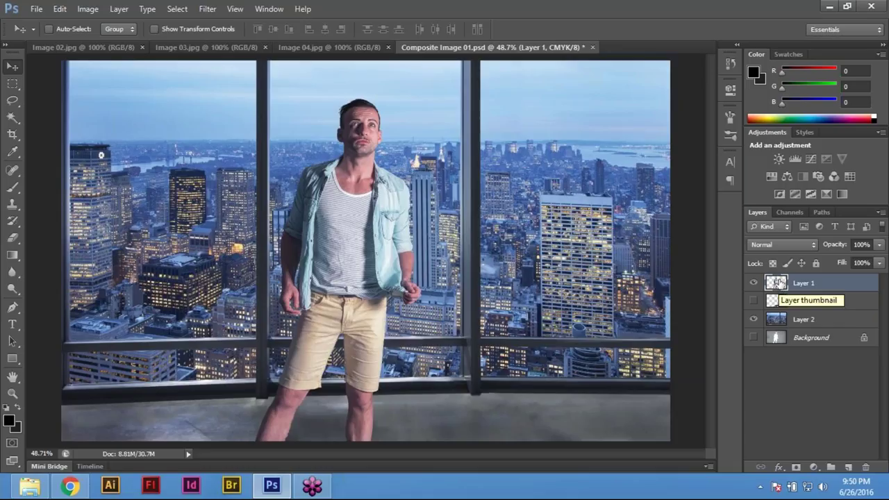
{"action": "right_click", "coordinate": [778, 284]}
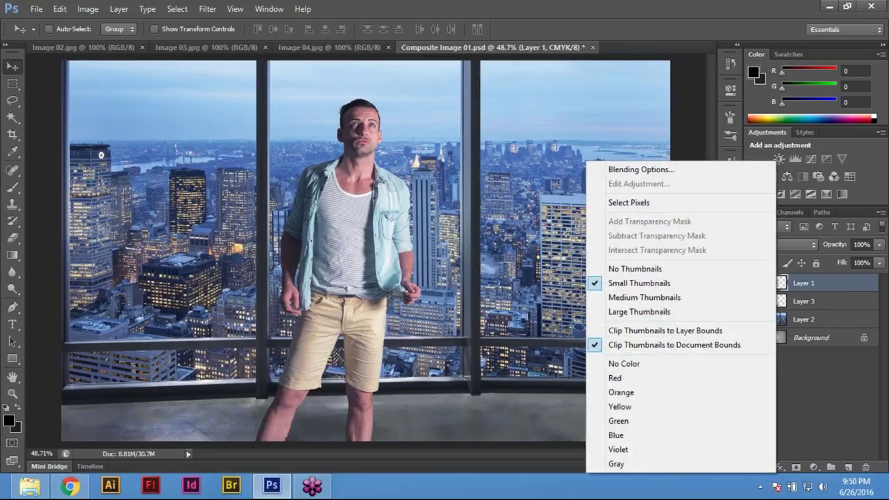
{"action": "left_click", "coordinate": [687, 208]}
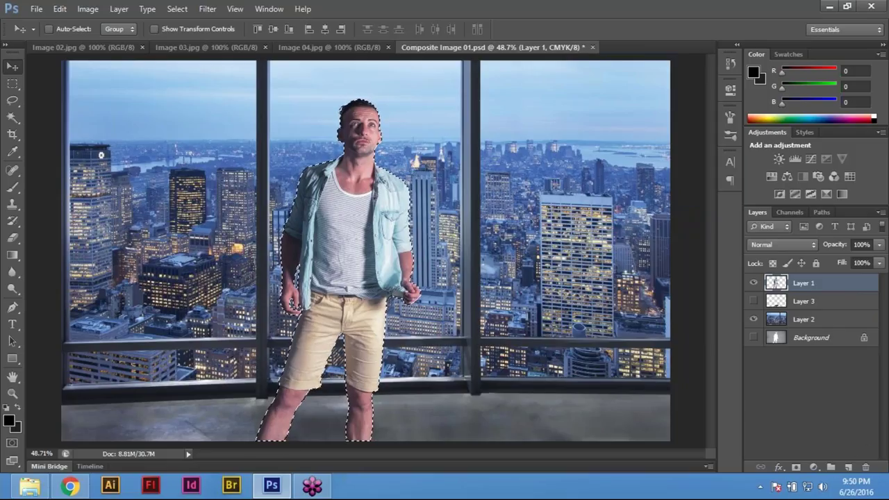
Add a new layer above Layer 1 and fill the man-shaped selection with black (C 0, M 0, Y 0, K 100).
{"action": "left_click", "coordinate": [848, 466]}
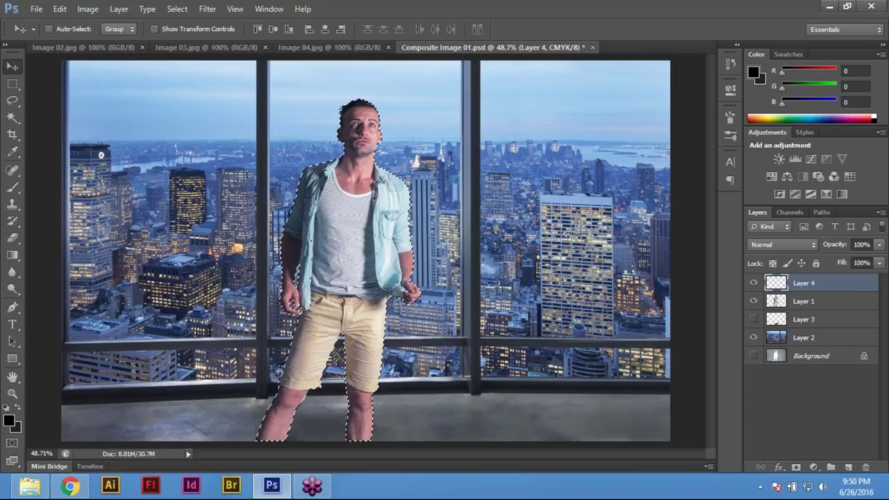
{"action": "left_click", "coordinate": [754, 301]}
{"action": "left_click", "coordinate": [753, 300]}
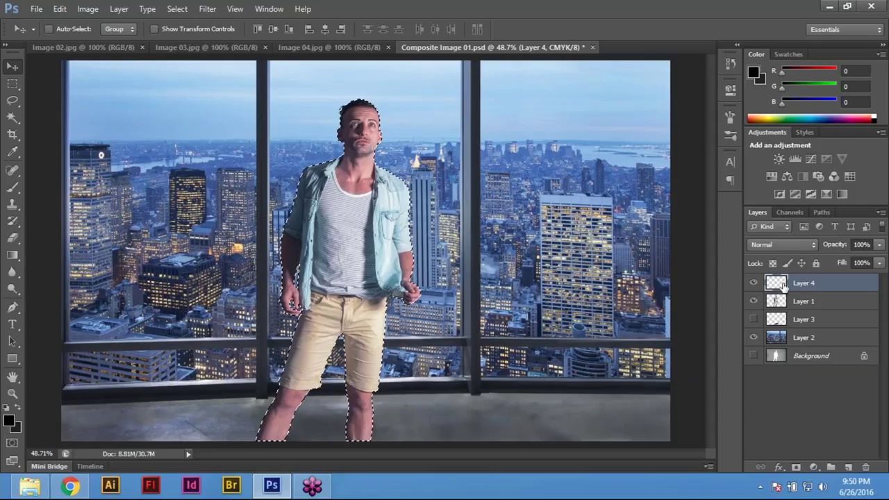
{"action": "left_click", "coordinate": [15, 428]}
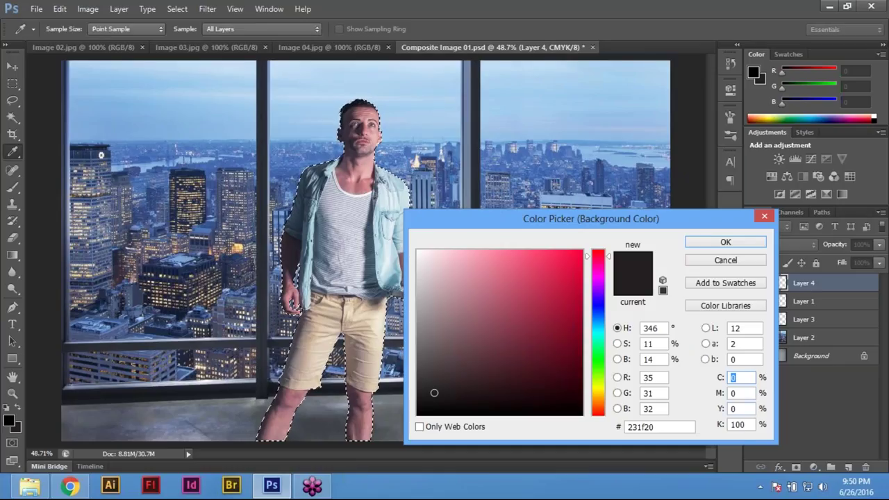
{"action": "left_click", "coordinate": [754, 424]}
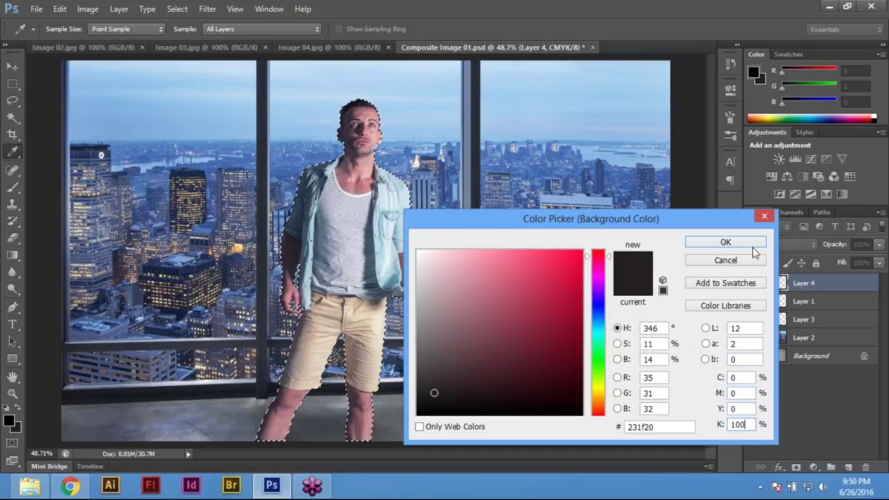
{"action": "left_click", "coordinate": [725, 243]}
{"action": "key", "text": "v"}
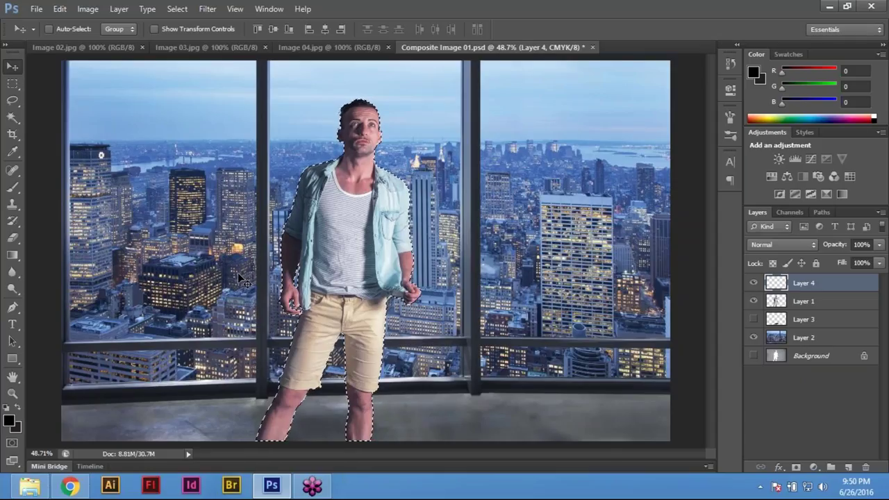
{"action": "key", "text": "alt+BackSpace"}
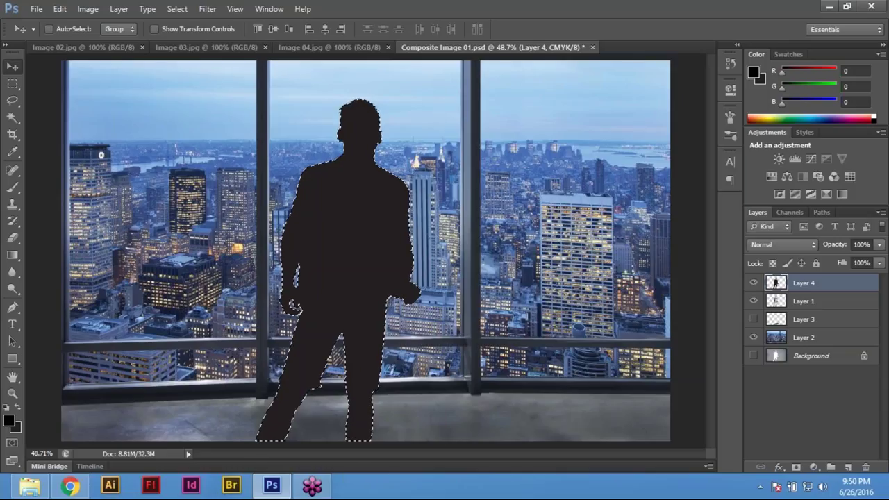
Clear the man-shaped selection and check the bounds of the Layer 4 silhouette with the Skew transform.
{"action": "key", "text": "m"}
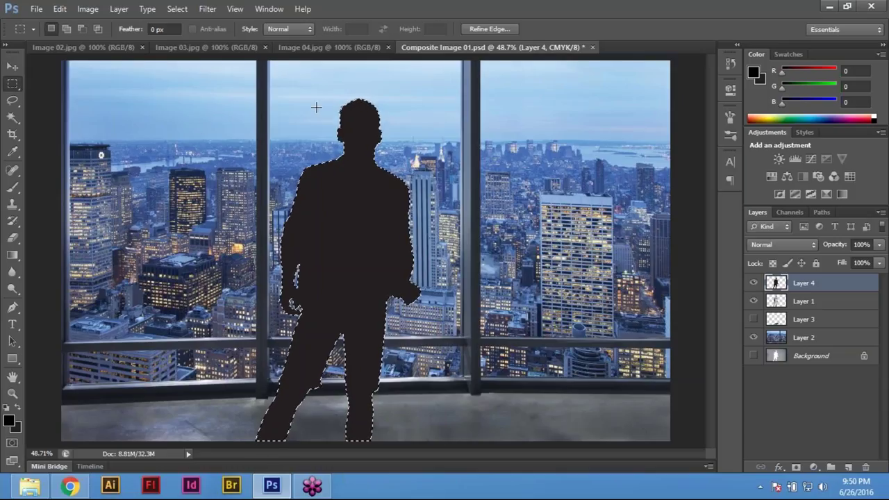
{"action": "key", "text": "ctrl+d"}
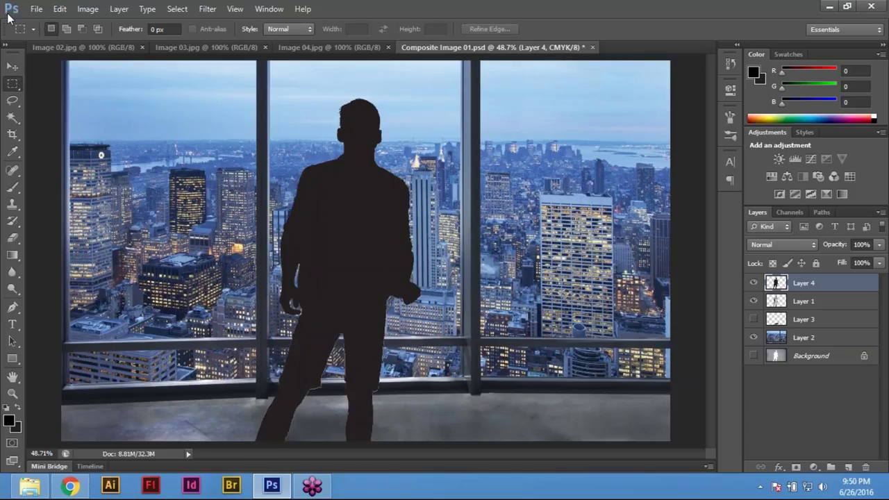
{"action": "left_click", "coordinate": [61, 9]}
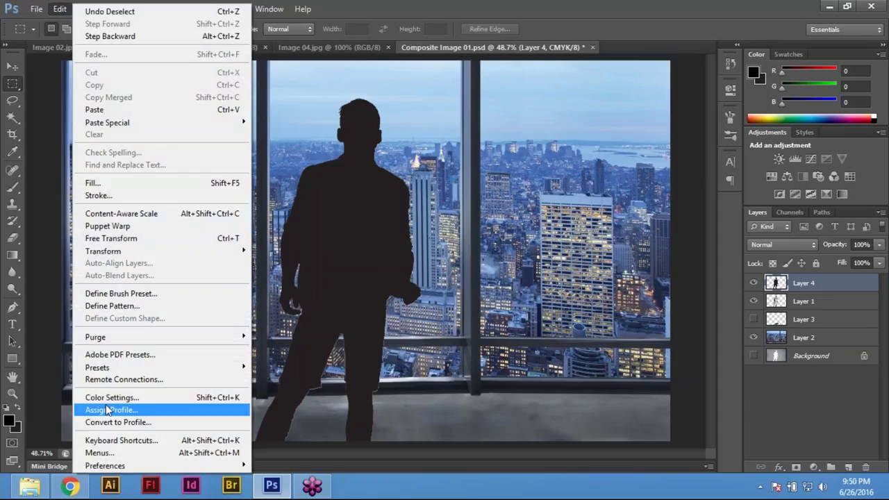
{"action": "mouse_move", "coordinate": [115, 251]}
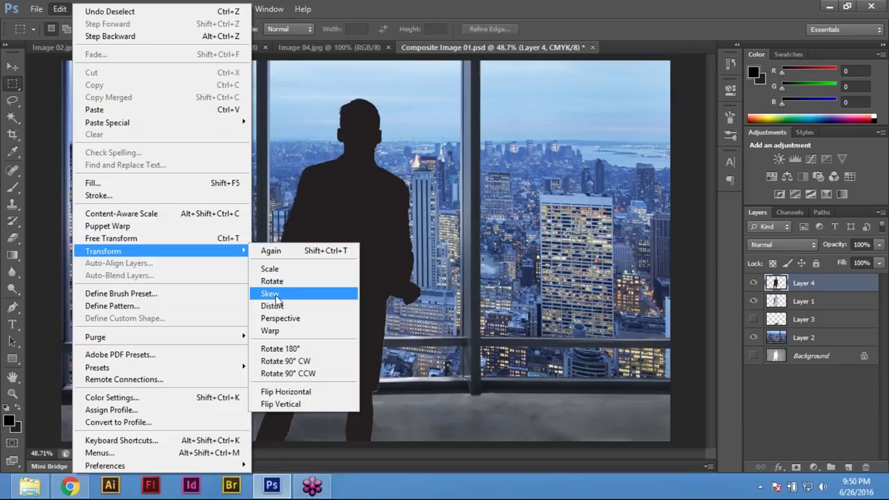
{"action": "left_click", "coordinate": [270, 293]}
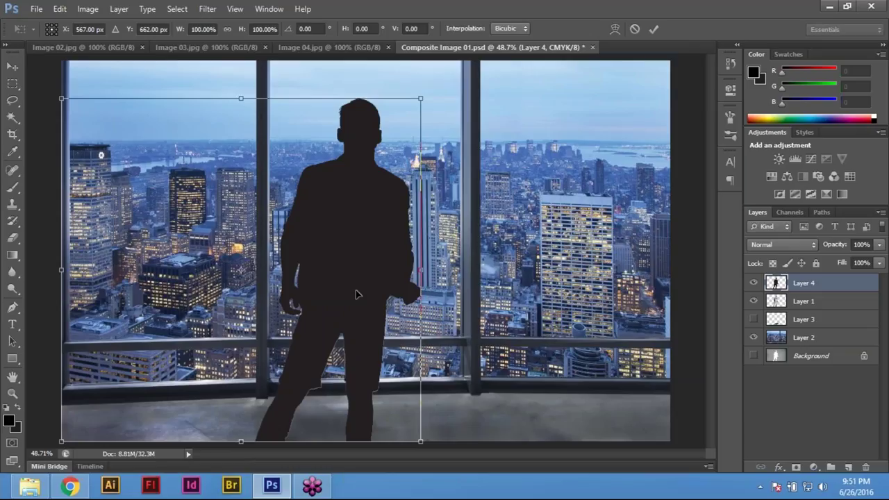
{"action": "key", "text": "Return"}
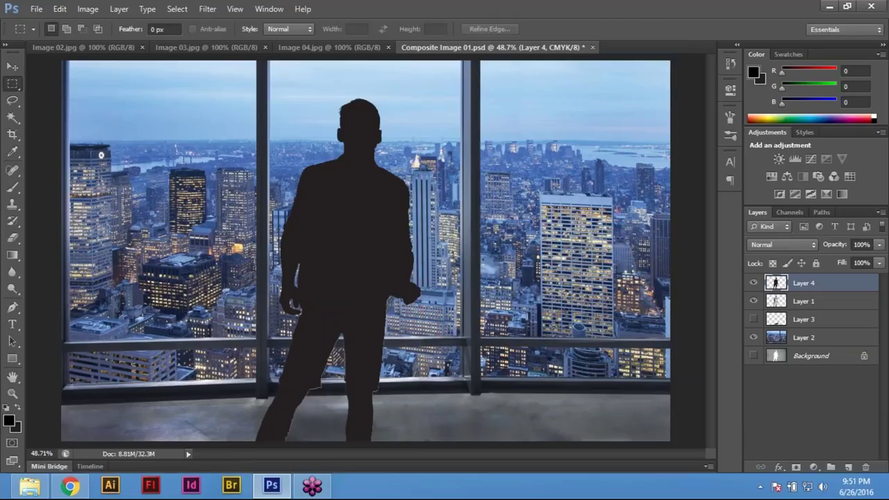
Try to isolate the stray area beside the silhouette with a rectangular selection, shifting the silhouette aside and back over the man.
{"action": "key", "text": "v"}
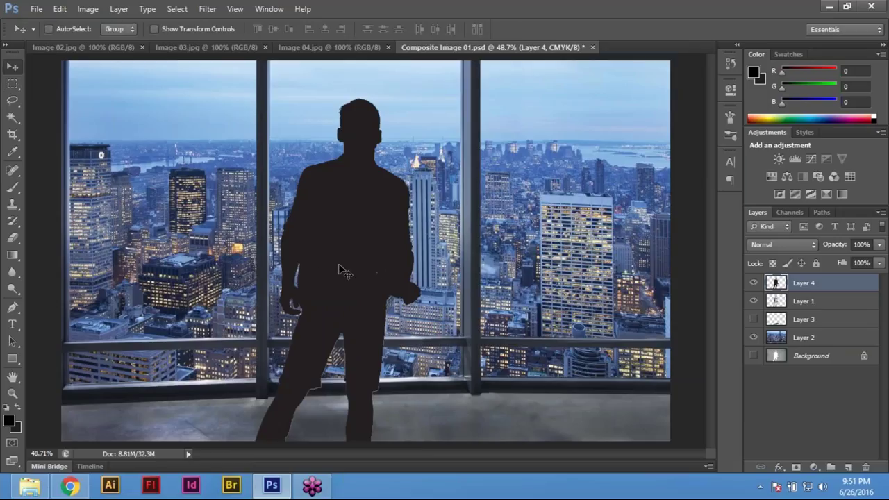
{"action": "left_click_drag", "start_coordinate": [344, 270], "coordinate": [472, 262]}
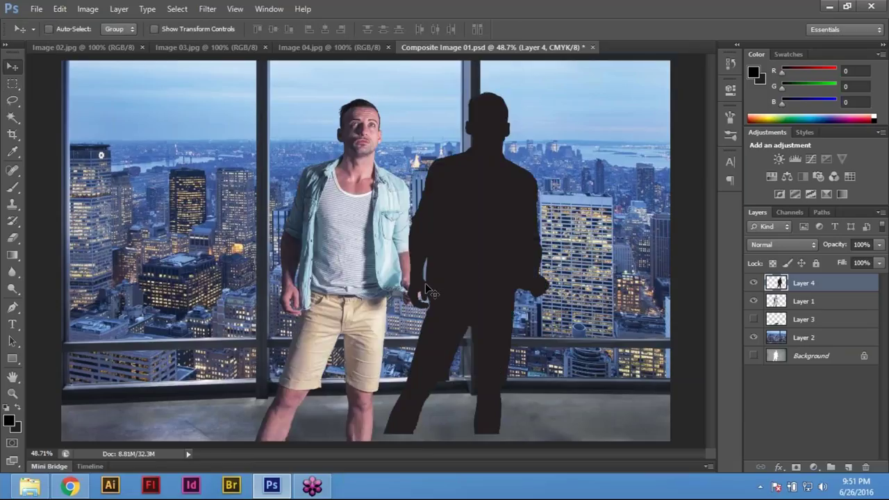
{"action": "key", "text": "m"}
{"action": "left_click_drag", "start_coordinate": [63, 78], "coordinate": [349, 418]}
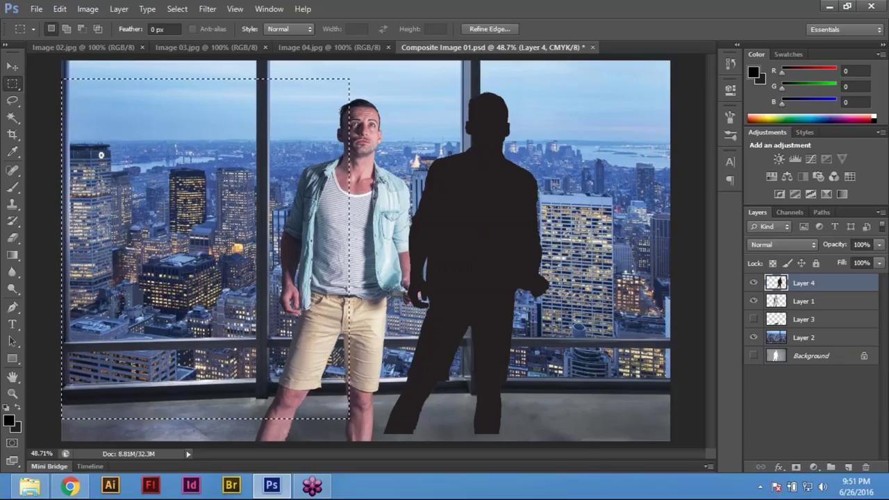
{"action": "key", "text": "v"}
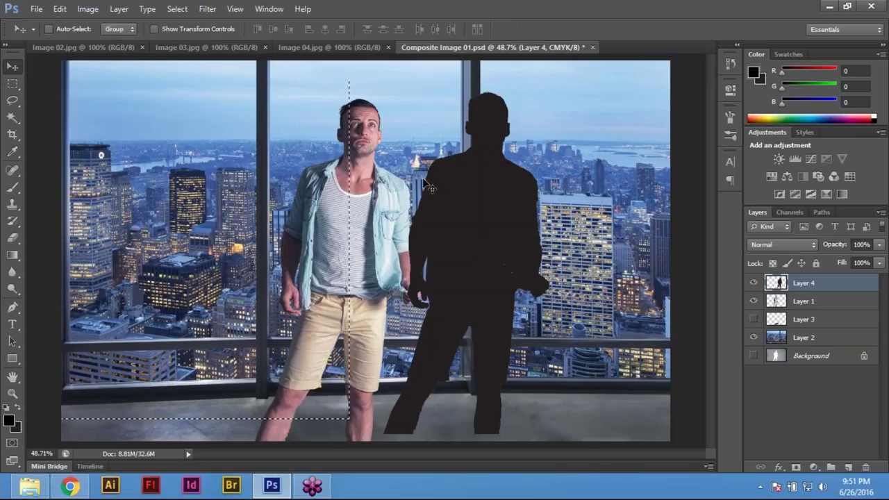
{"action": "key", "text": "ctrl+d"}
{"action": "key", "text": "m"}
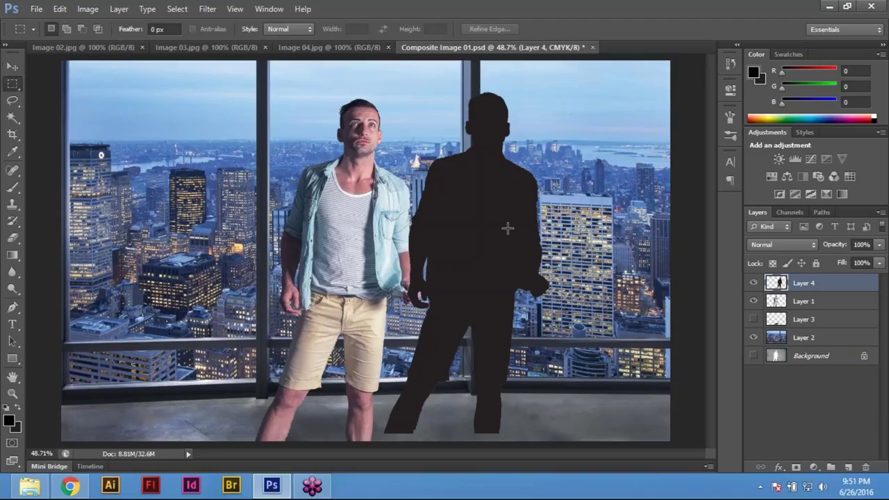
{"action": "key", "text": "v"}
{"action": "left_click_drag", "start_coordinate": [507, 228], "coordinate": [379, 225]}
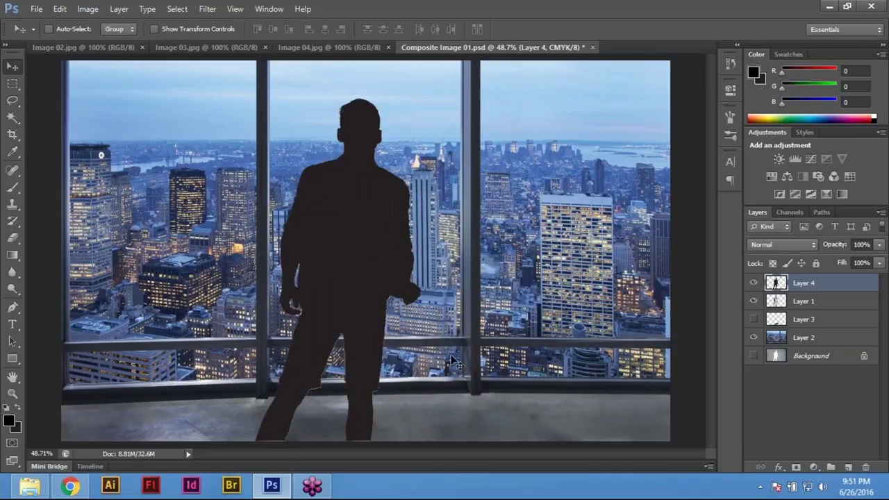
Move the black silhouette clear of the man and delete the stray Layer 4 pixels beside it using a rectangular selection.
{"action": "key", "text": "ctrl+minus"}
{"action": "key", "text": "ctrl+t"}
{"action": "left_click_drag", "start_coordinate": [342, 264], "coordinate": [429, 241]}
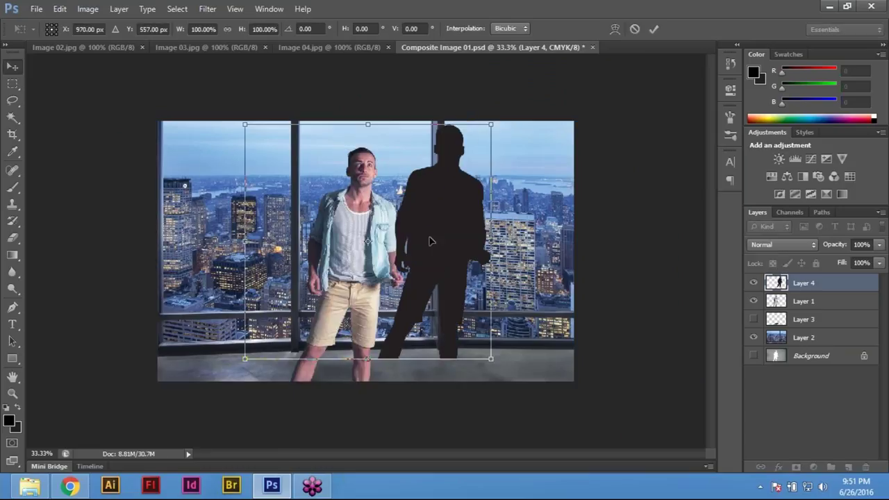
{"action": "key", "text": "Return"}
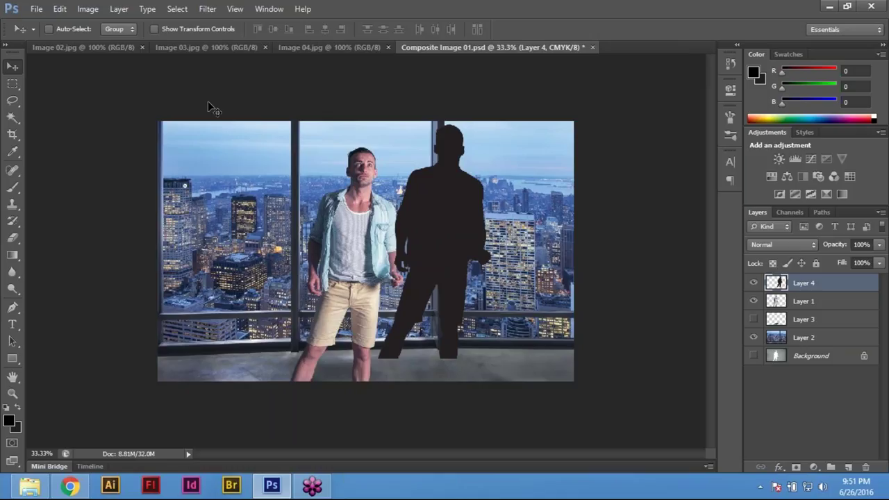
{"action": "key", "text": "m"}
{"action": "left_click_drag", "start_coordinate": [206, 96], "coordinate": [374, 423]}
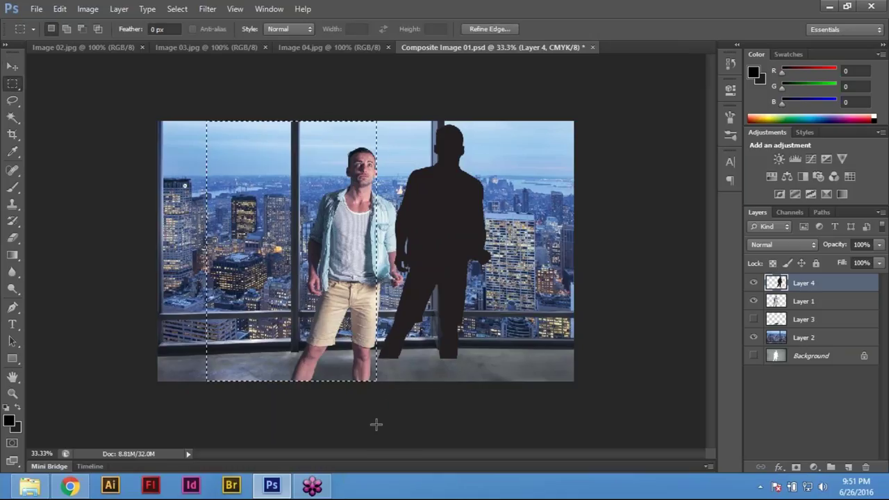
{"action": "key", "text": "Delete"}
{"action": "key", "text": "ctrl+d"}
Check the silhouette's transform bounds and move it back over the man so the two outlines align.
{"action": "key", "text": "v"}
{"action": "key", "text": "ctrl+t"}
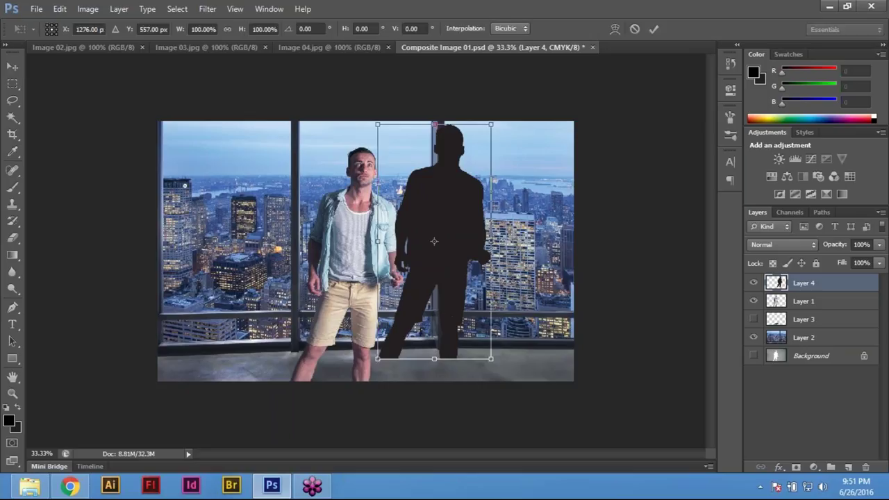
{"action": "key", "text": "Return"}
{"action": "left_click_drag", "start_coordinate": [460, 221], "coordinate": [374, 238]}
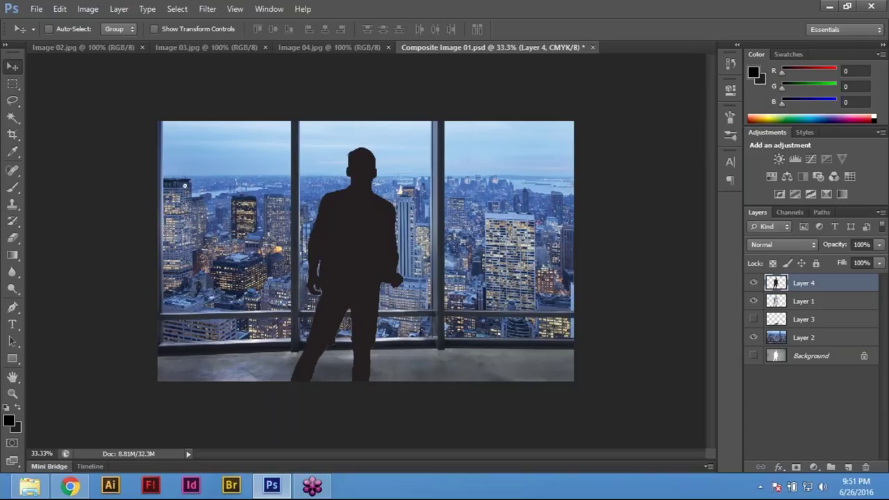
Skew the silhouette on Layer 4 towards the right by about -37° and shorten it to about 48% of its height.
{"action": "key", "text": "ctrl+t"}
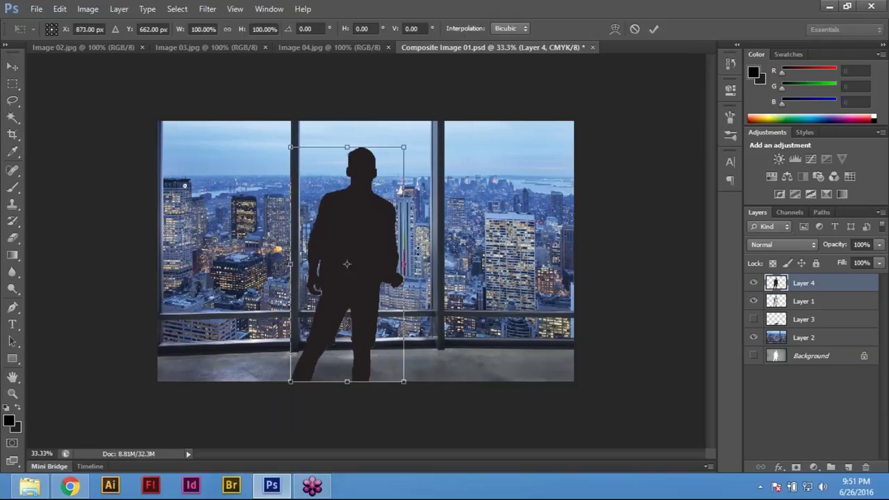
{"action": "left_click", "coordinate": [60, 9]}
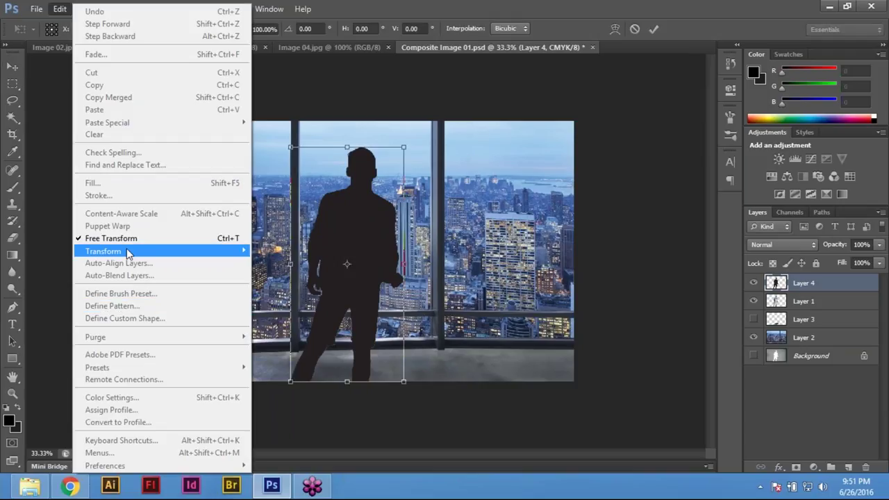
{"action": "mouse_move", "coordinate": [177, 258]}
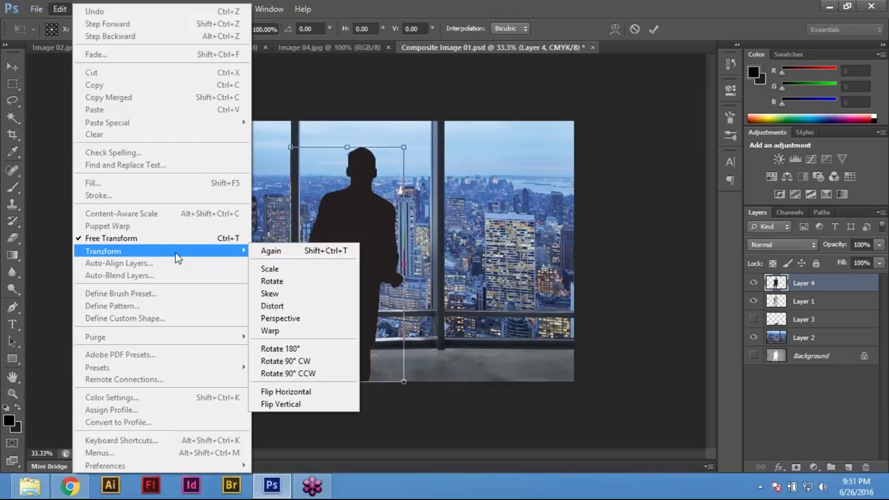
{"action": "left_click", "coordinate": [274, 293]}
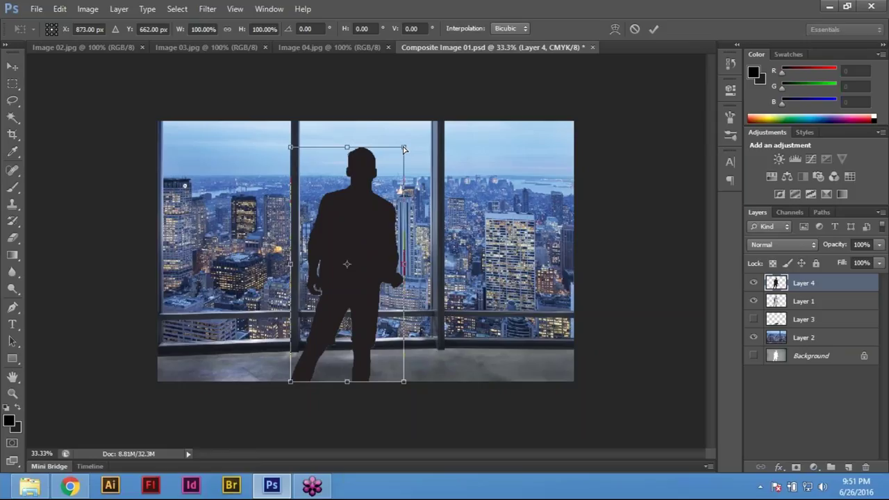
{"action": "left_click_drag", "start_coordinate": [404, 149], "coordinate": [526, 258]}
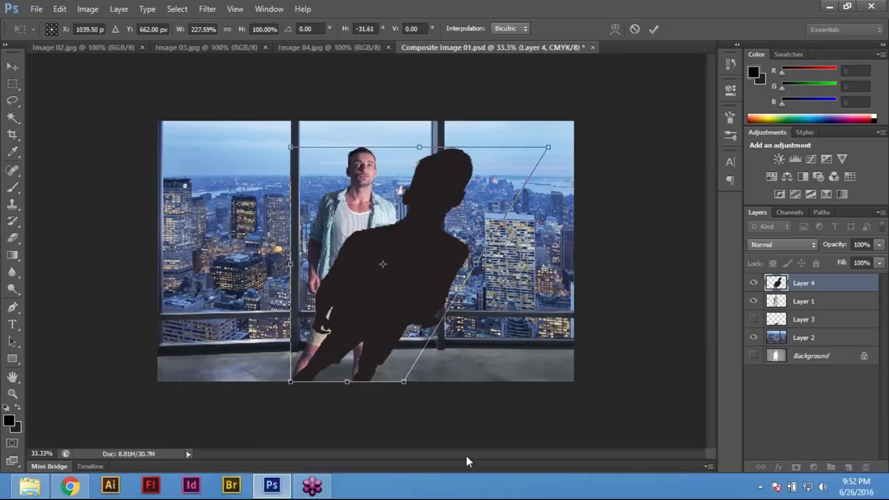
{"action": "left_click_drag", "start_coordinate": [556, 147], "coordinate": [479, 256]}
{"action": "left_click_drag", "start_coordinate": [291, 148], "coordinate": [386, 276]}
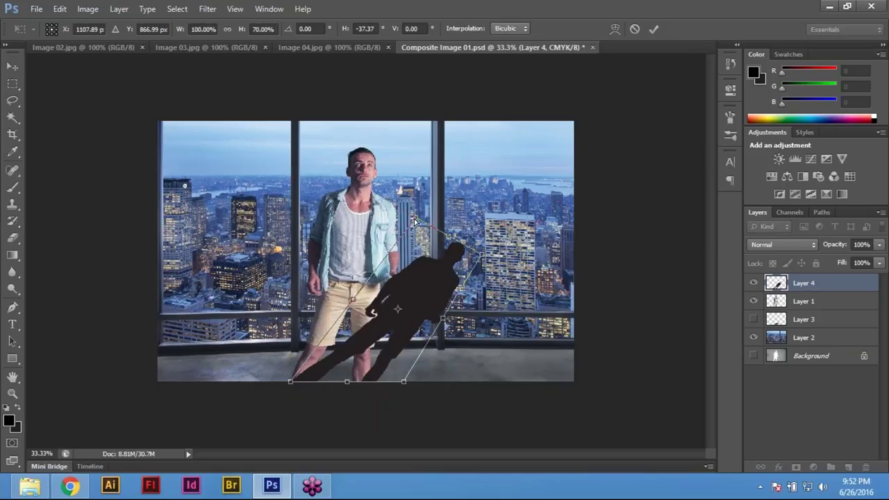
{"action": "left_click_drag", "start_coordinate": [411, 217], "coordinate": [377, 265]}
{"action": "left_click_drag", "start_coordinate": [481, 258], "coordinate": [440, 334]}
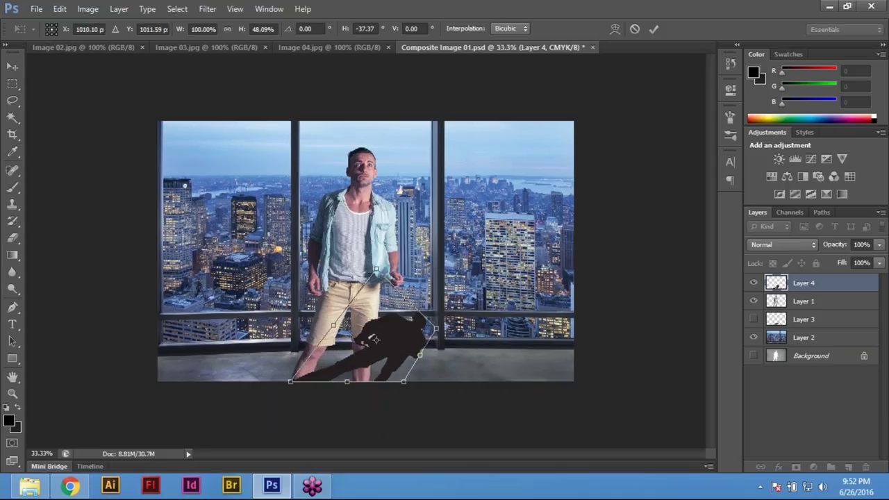
Flatten the silhouette onto the floor at about 17% height with a horizontal skew of about -64°, and apply the transform.
{"action": "left_click_drag", "start_coordinate": [376, 270], "coordinate": [354, 342]}
{"action": "left_click_drag", "start_coordinate": [435, 333], "coordinate": [461, 331]}
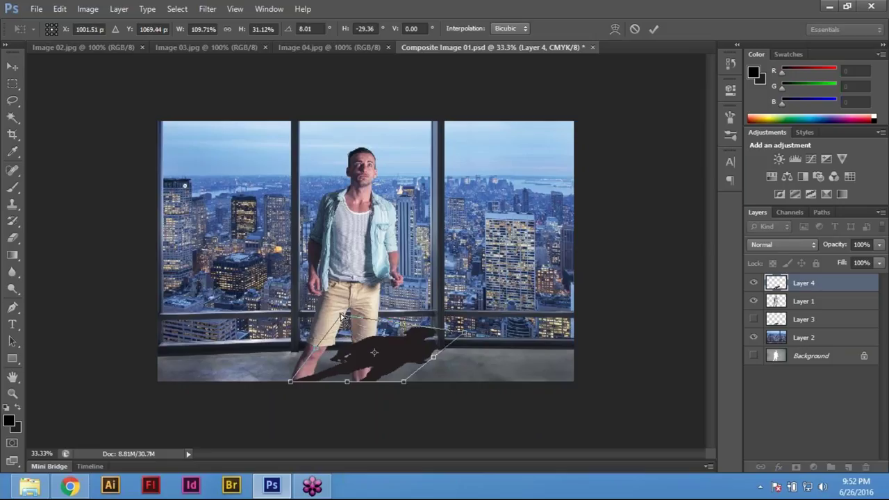
{"action": "left_click_drag", "start_coordinate": [340, 316], "coordinate": [329, 340]}
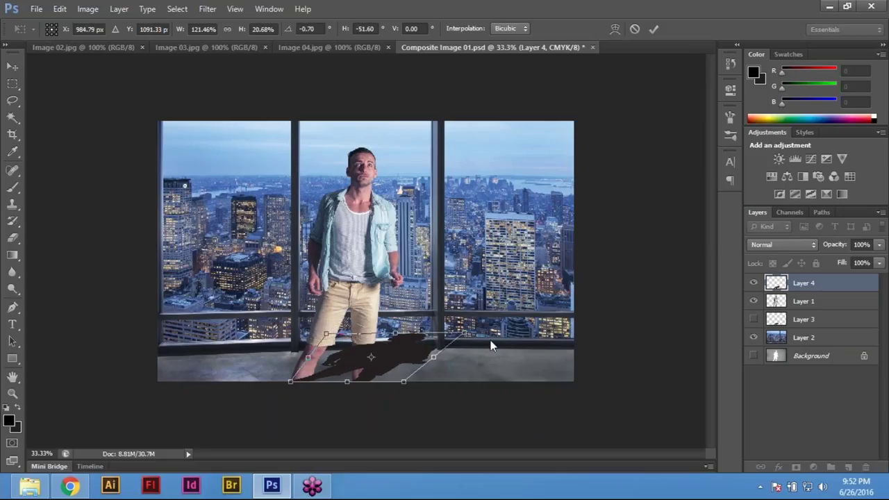
{"action": "mouse_move", "coordinate": [460, 341]}
{"action": "left_mouse_down"}
{"action": "mouse_move", "coordinate": [449, 354]}
{"action": "mouse_move", "coordinate": [450, 342]}
{"action": "left_mouse_up"}
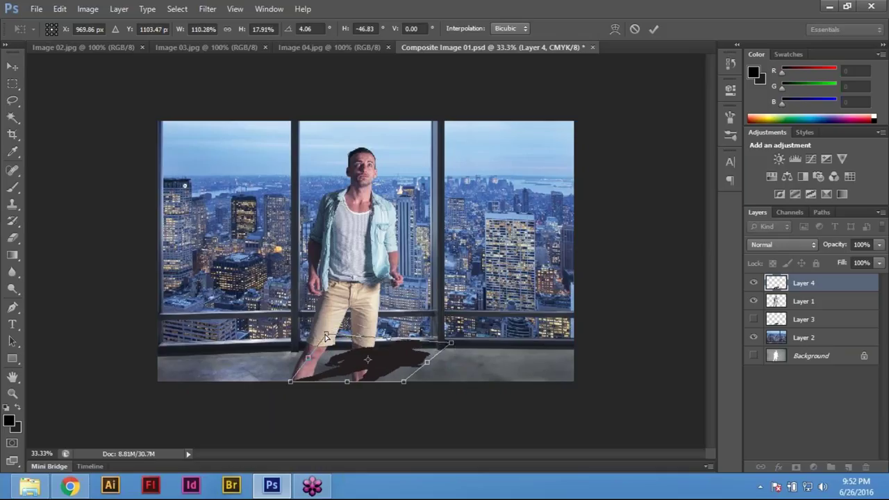
{"action": "left_click_drag", "start_coordinate": [323, 338], "coordinate": [321, 341]}
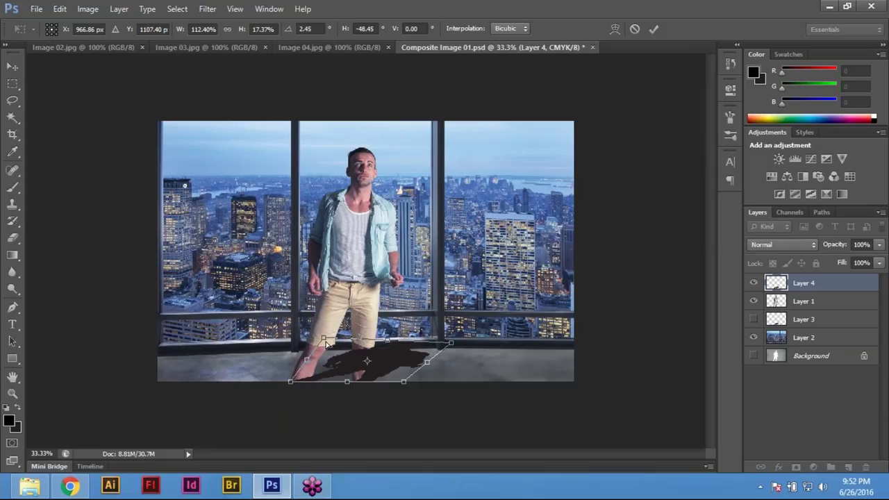
{"action": "left_click_drag", "start_coordinate": [323, 339], "coordinate": [319, 345]}
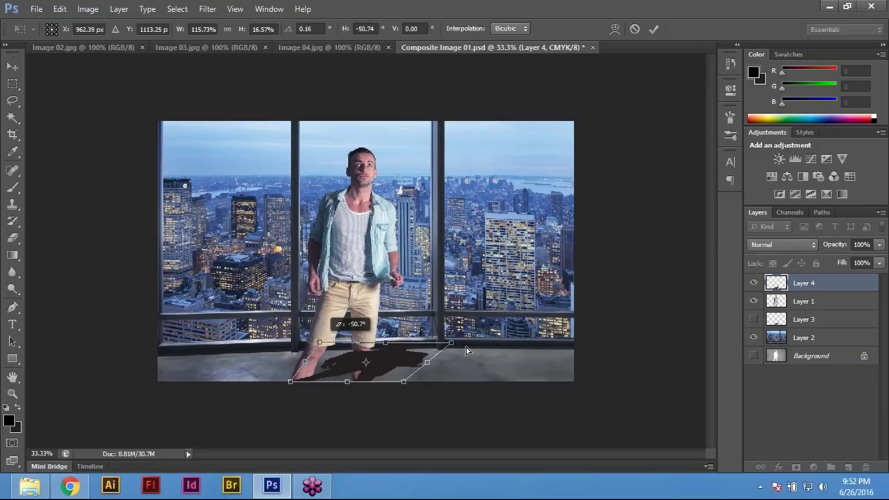
{"action": "left_click_drag", "start_coordinate": [451, 344], "coordinate": [467, 361]}
{"action": "left_click_drag", "start_coordinate": [331, 342], "coordinate": [371, 343]}
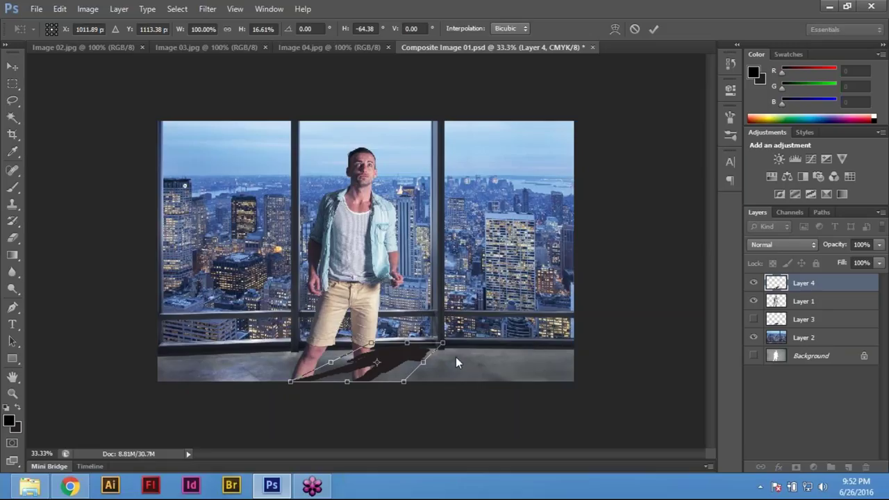
{"action": "key", "text": "Return"}
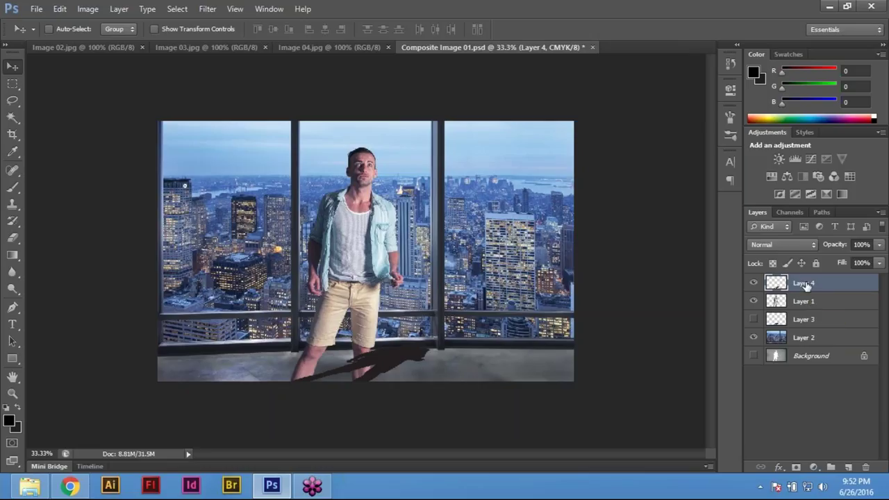
Place Layer 4 beneath Layer 1 and set its blend mode to Multiply.
{"action": "left_click_drag", "start_coordinate": [805, 286], "coordinate": [807, 317]}
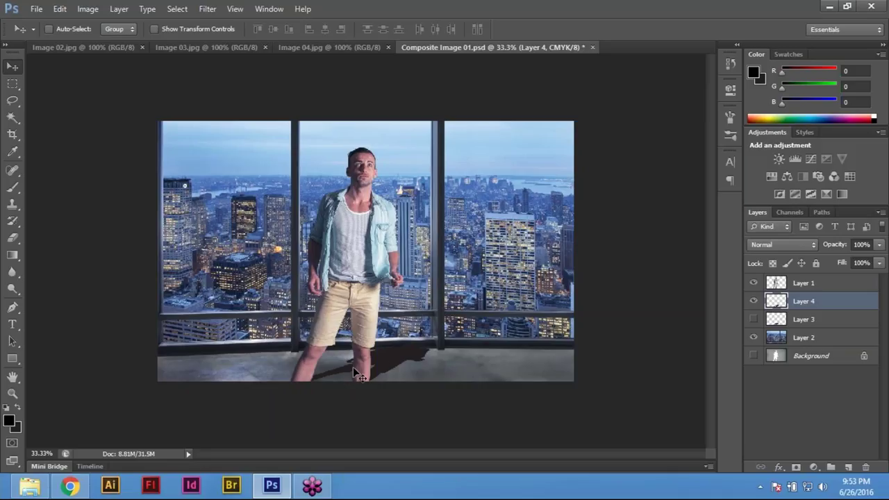
{"action": "left_click", "coordinate": [781, 243]}
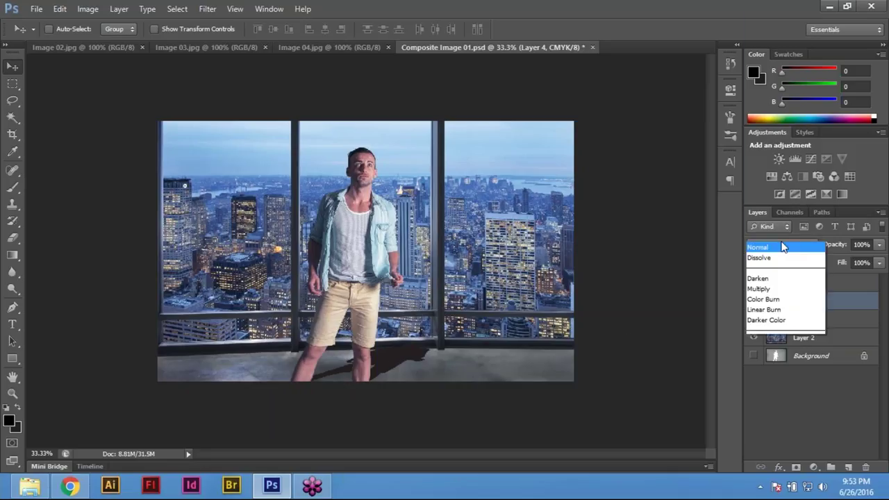
{"action": "key", "text": "Escape"}
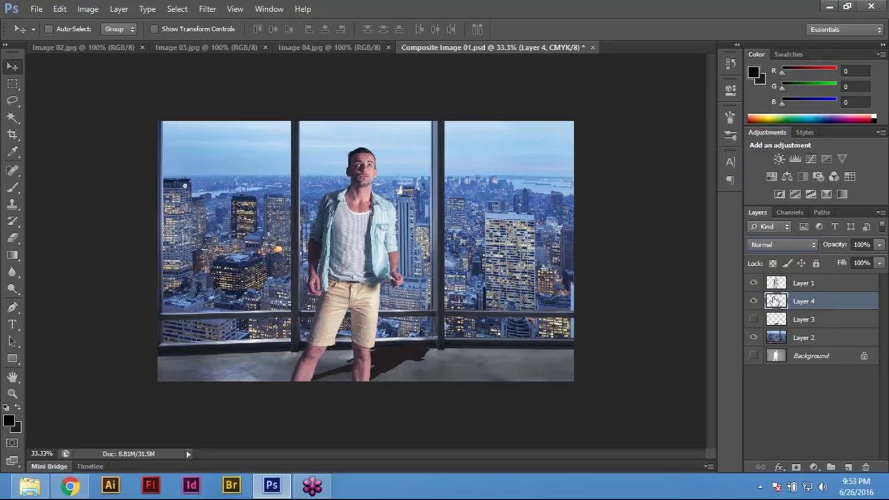
{"action": "left_click", "coordinate": [771, 243]}
{"action": "left_click", "coordinate": [761, 47]}
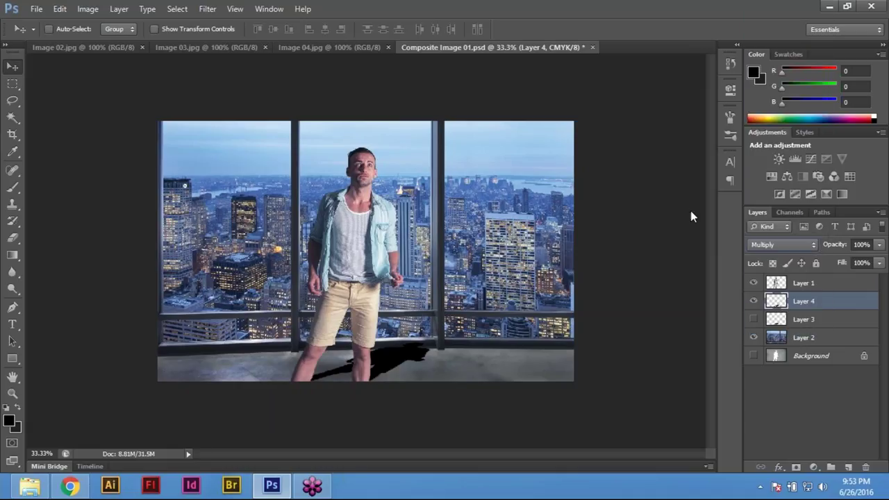
{"action": "left_click", "coordinate": [358, 340], "text": "ctrl"}
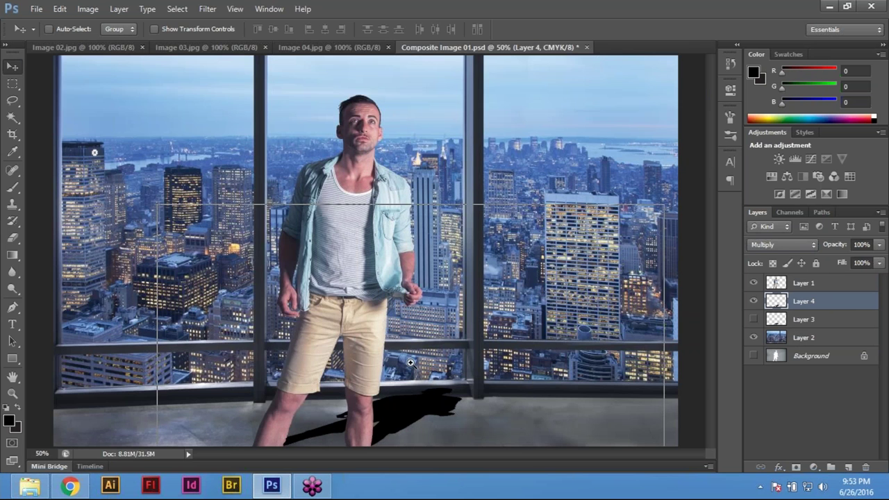
{"action": "left_click", "coordinate": [410, 362], "text": "ctrl"}
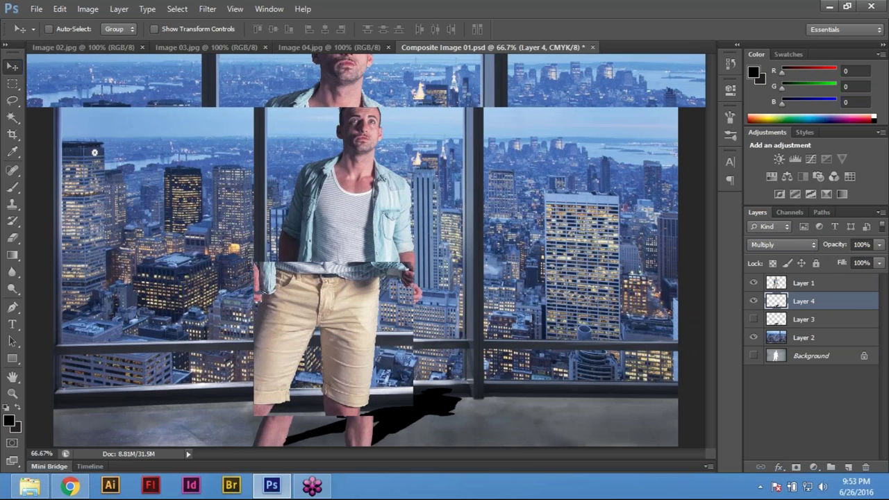
{"action": "key", "text": "ctrl+plus"}
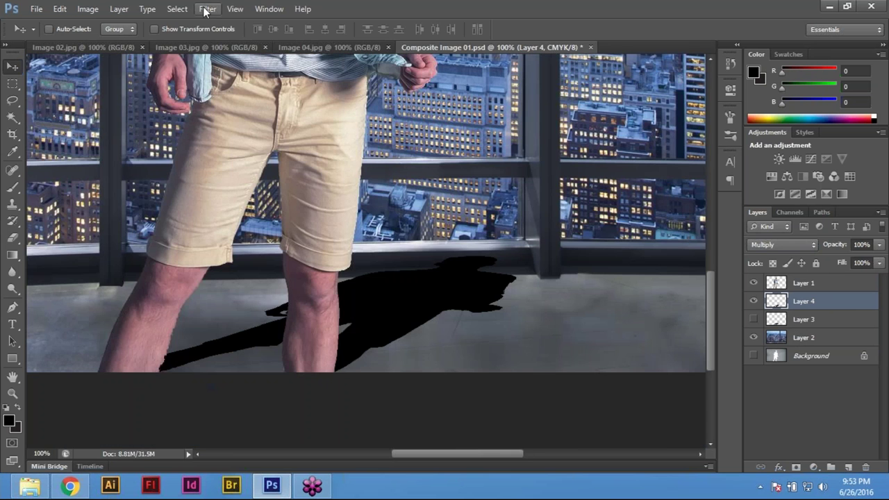
{"action": "left_click", "coordinate": [207, 8]}
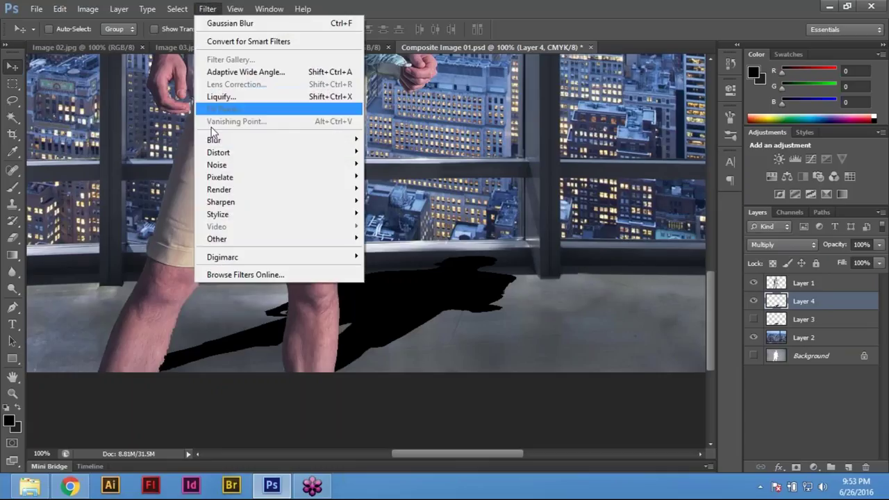
{"action": "mouse_move", "coordinate": [214, 142]}
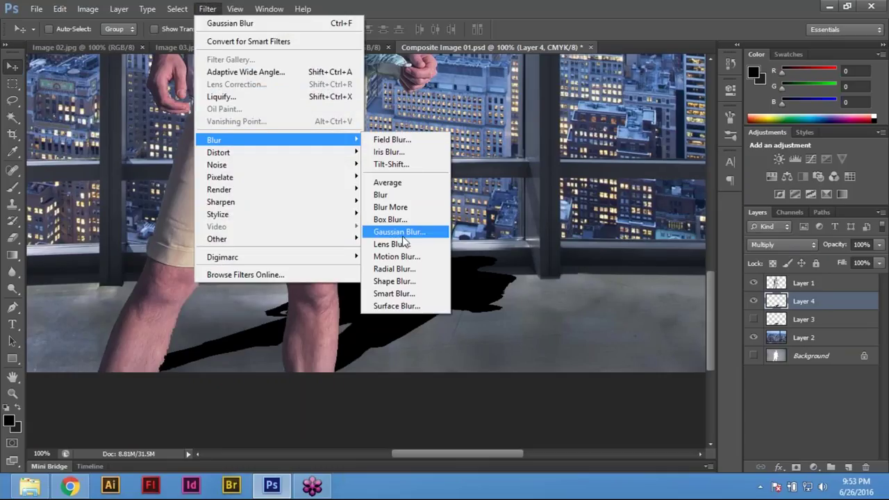
{"action": "key", "text": "Escape"}
{"action": "key", "text": "Escape"}
{"action": "key", "text": "ctrl+alt+f"}
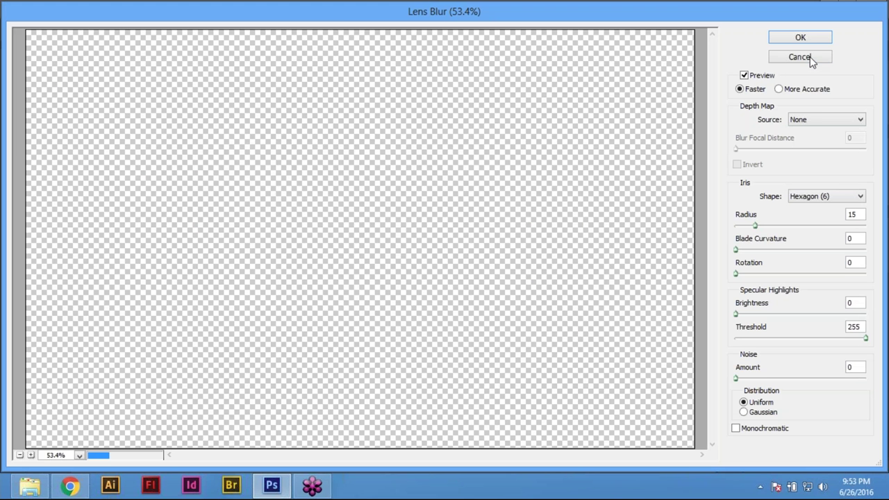
{"action": "left_click", "coordinate": [809, 59]}
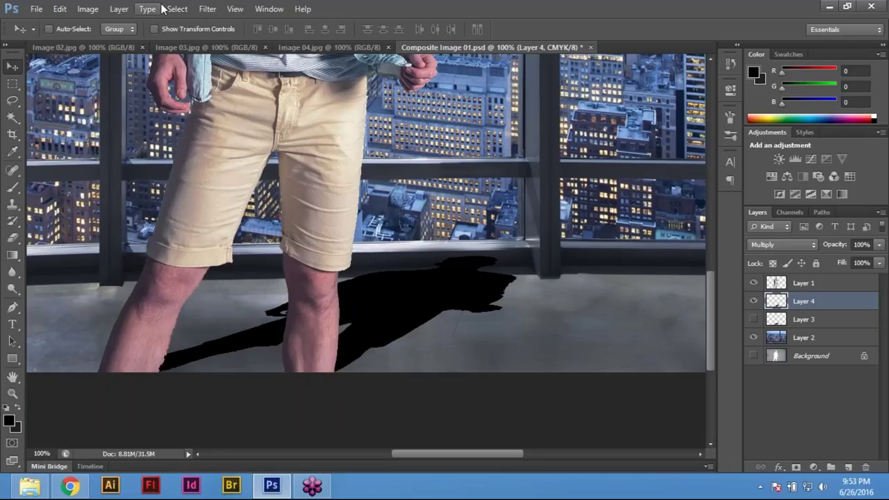
Apply a Gaussian Blur with a 10-pixel radius to the shadow silhouette on Layer 4.
{"action": "left_click", "coordinate": [206, 10]}
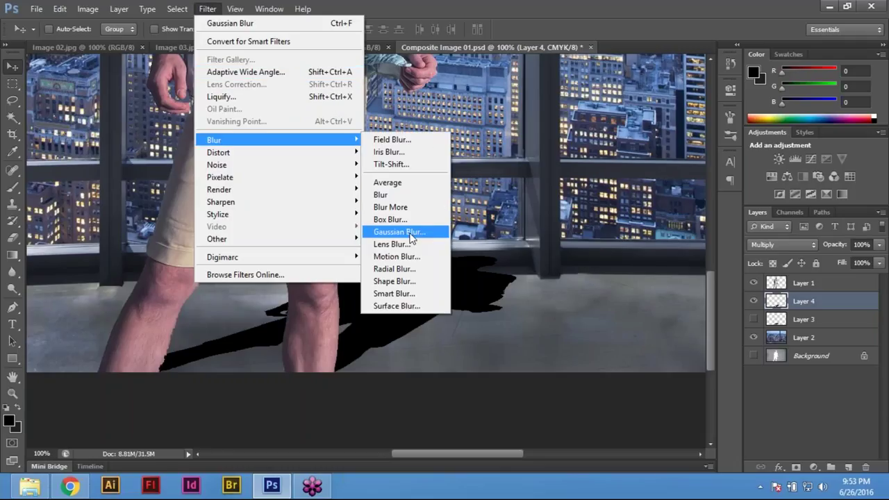
{"action": "left_click", "coordinate": [411, 236]}
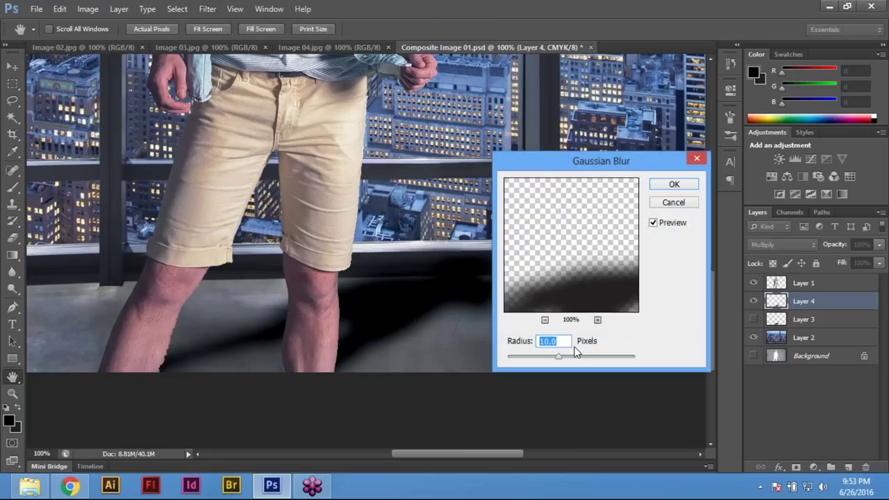
{"action": "type", "text": "10"}
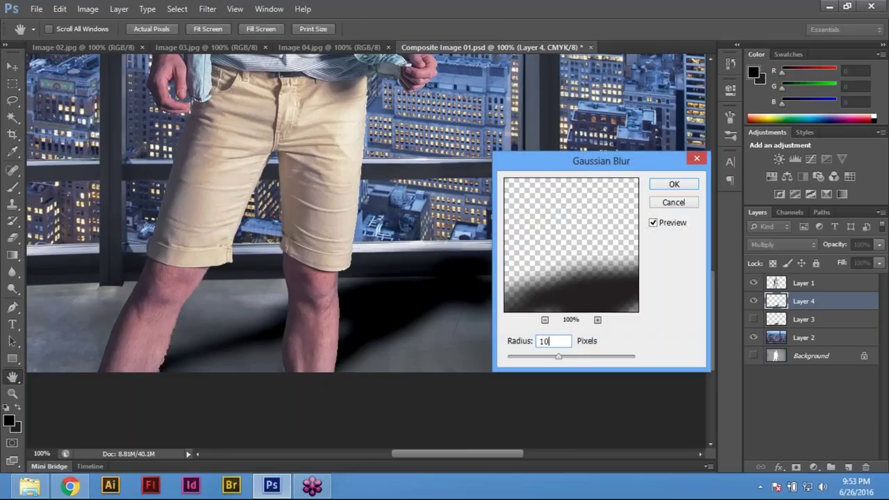
{"action": "left_click", "coordinate": [672, 184]}
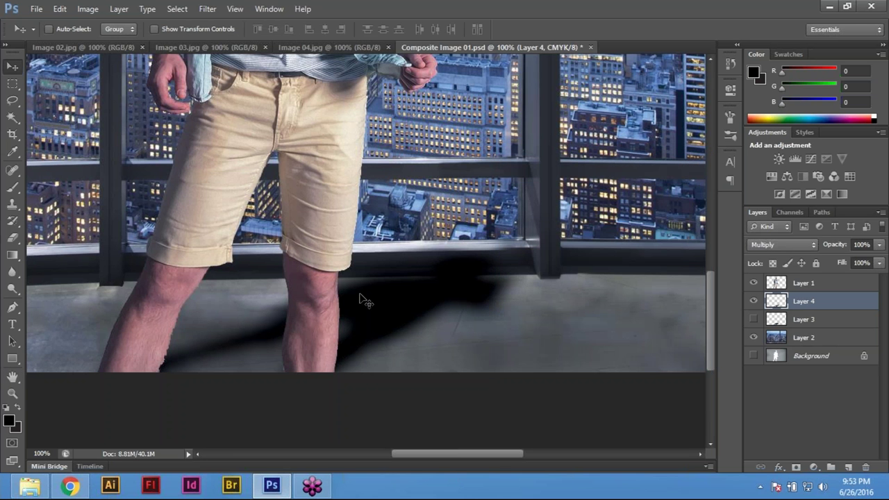
Try Layer 4 at 50% opacity, and settle on 60% for the blurred shadow.
{"action": "key", "text": "ctrl+0"}
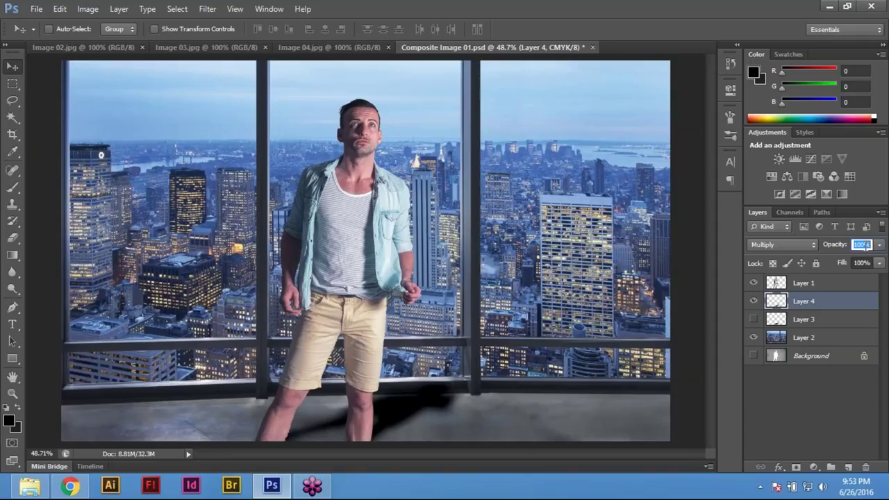
{"action": "type", "text": "50"}
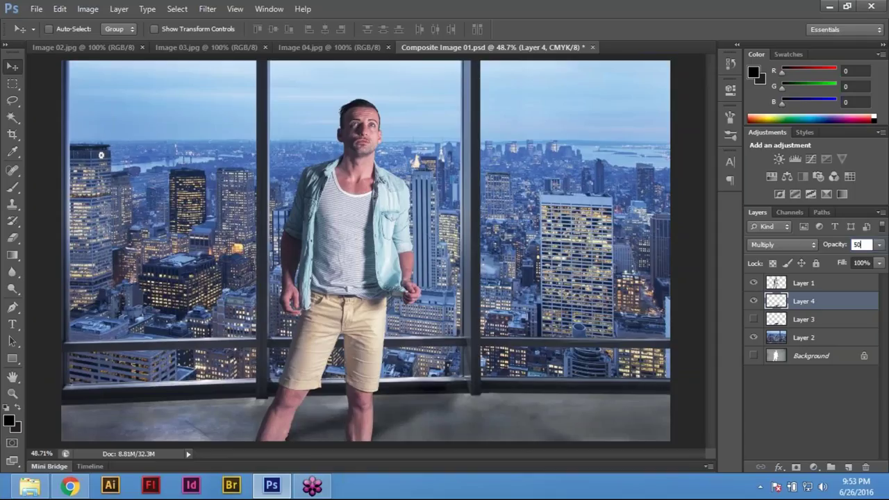
{"action": "key", "text": "Return"}
{"action": "type", "text": "60"}
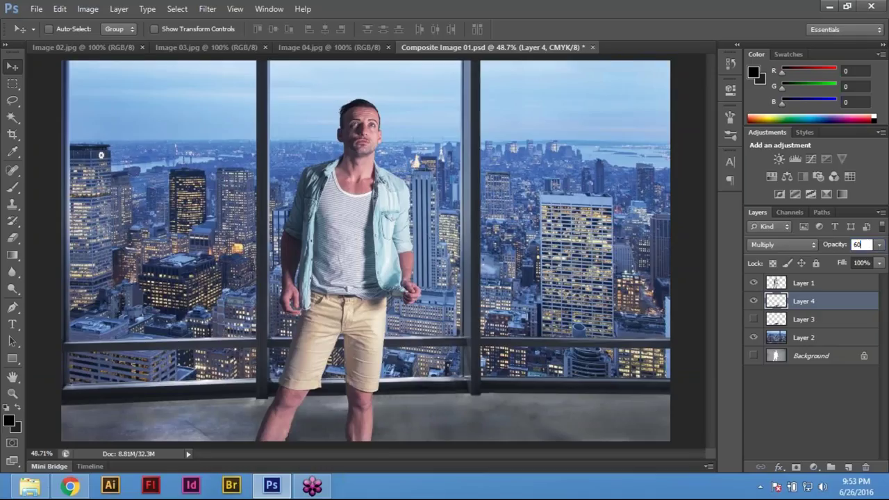
{"action": "key", "text": "Return"}
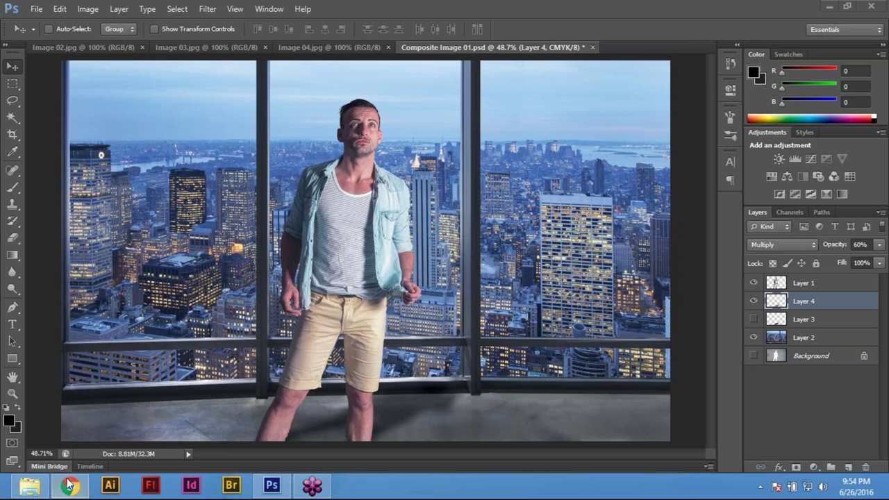
Switch to Chrome and examine the floor shadows in the original city window photo among the image search results.
{"action": "mouse_move", "coordinate": [78, 486]}
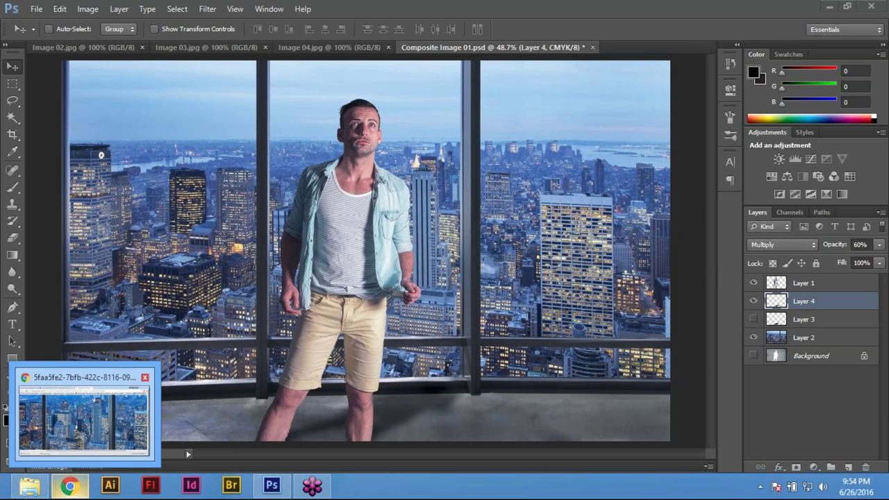
{"action": "left_click", "coordinate": [84, 417]}
{"action": "key", "text": "ctrl+shift+Tab"}
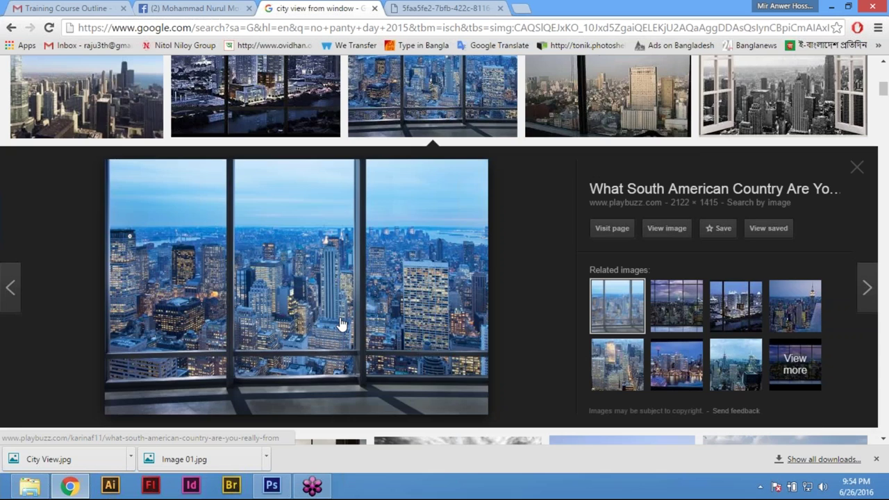
{"action": "scroll", "coordinate": [341, 324], "scroll_direction": "up", "scroll_amount": 2}
{"action": "scroll", "coordinate": [341, 324], "scroll_direction": "up", "scroll_amount": 3}
{"action": "scroll", "coordinate": [341, 324], "scroll_direction": "down", "scroll_amount": 4}
{"action": "scroll", "coordinate": [341, 325], "scroll_direction": "down", "scroll_amount": 1}
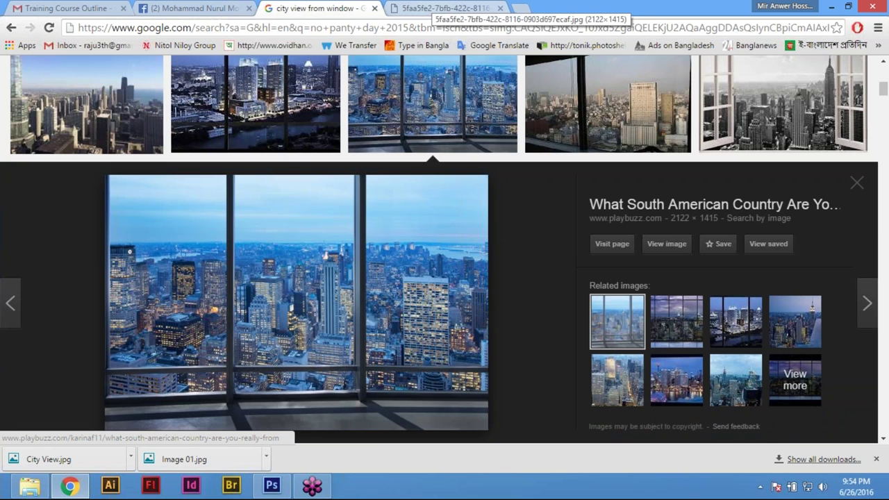
{"action": "left_click", "coordinate": [444, 8]}
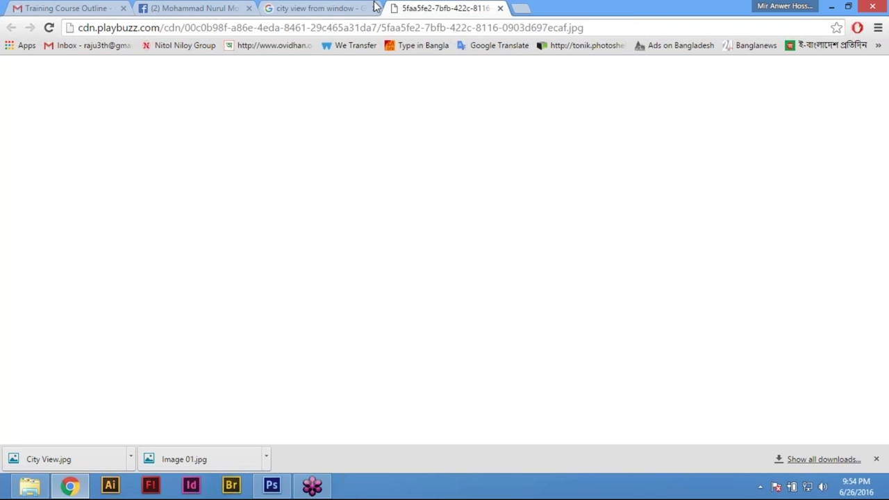
Switch back to Photoshop and open City View from the Geting Asset folder inside the ASSETS photos.
{"action": "left_click", "coordinate": [271, 485]}
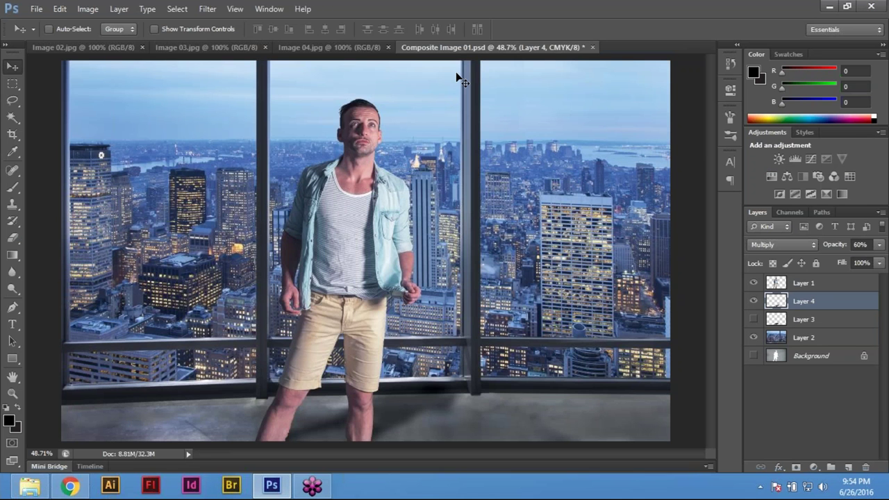
{"action": "key", "text": "ctrl+o"}
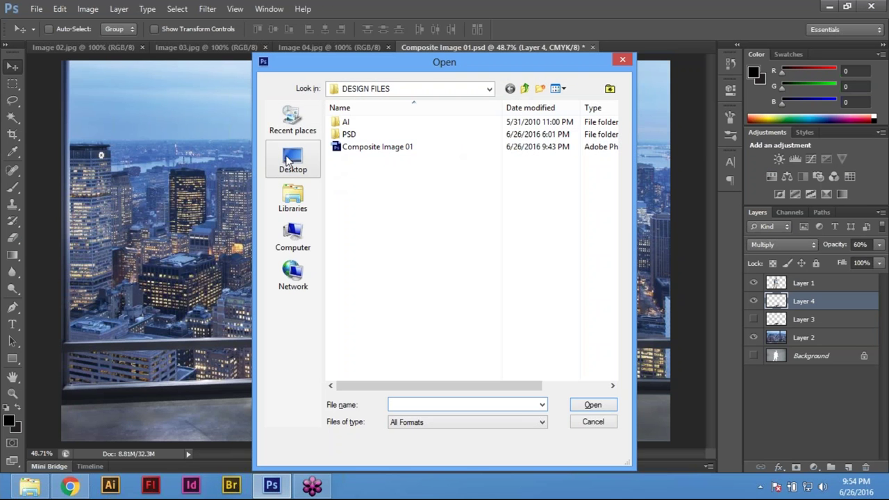
{"action": "left_click", "coordinate": [524, 89]}
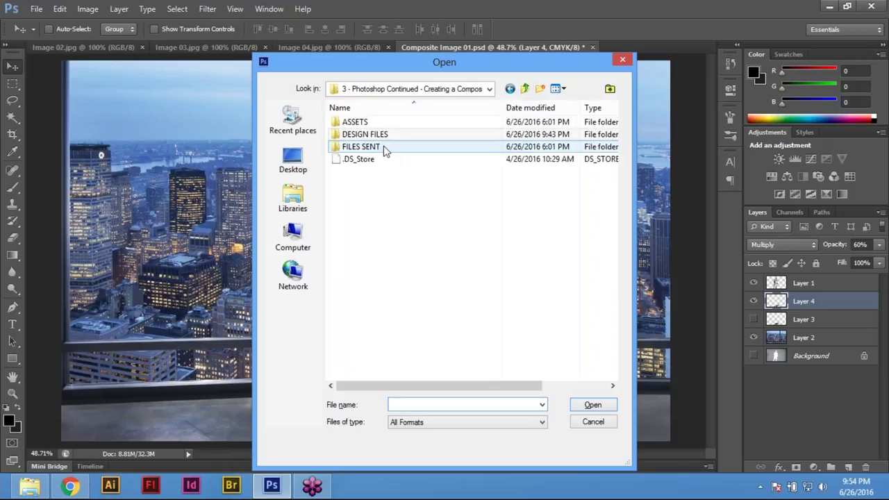
{"action": "double_click", "coordinate": [356, 123]}
{"action": "double_click", "coordinate": [356, 163]}
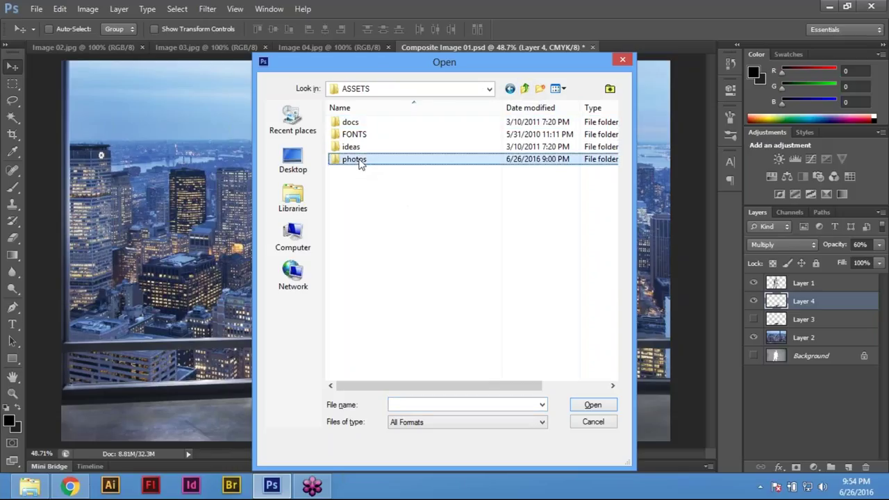
{"action": "double_click", "coordinate": [368, 135]}
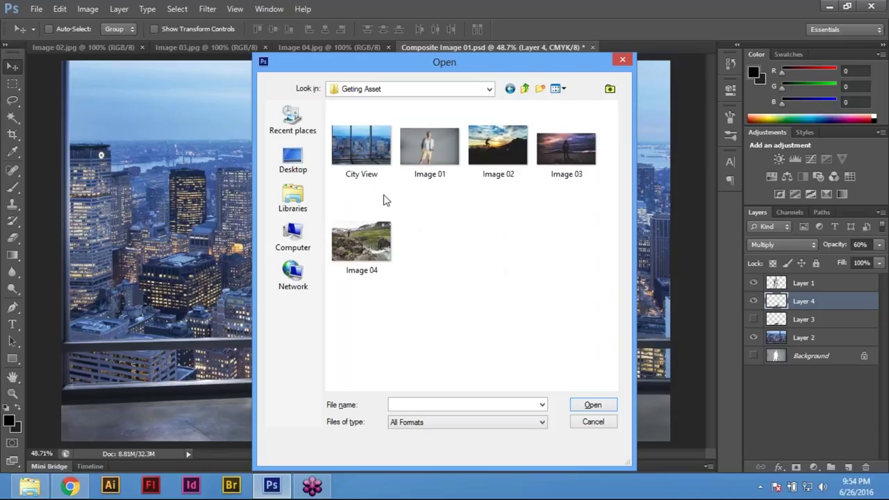
{"action": "left_click", "coordinate": [375, 160]}
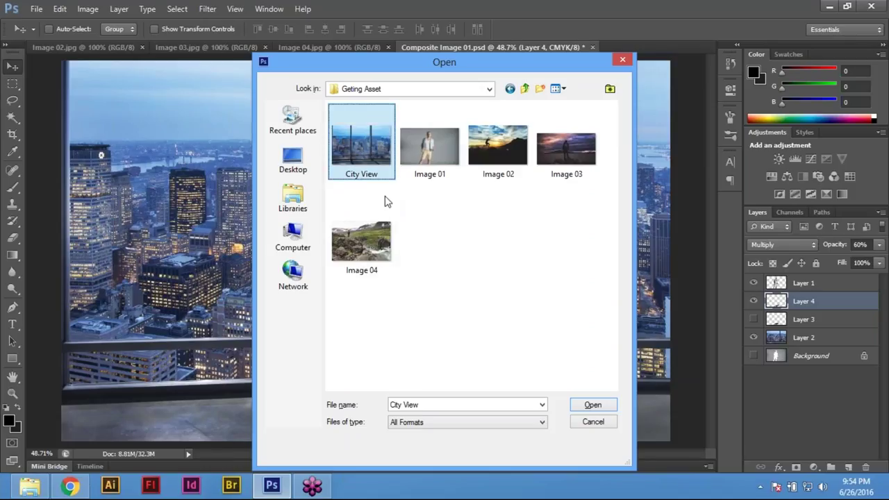
{"action": "key", "text": "Return"}
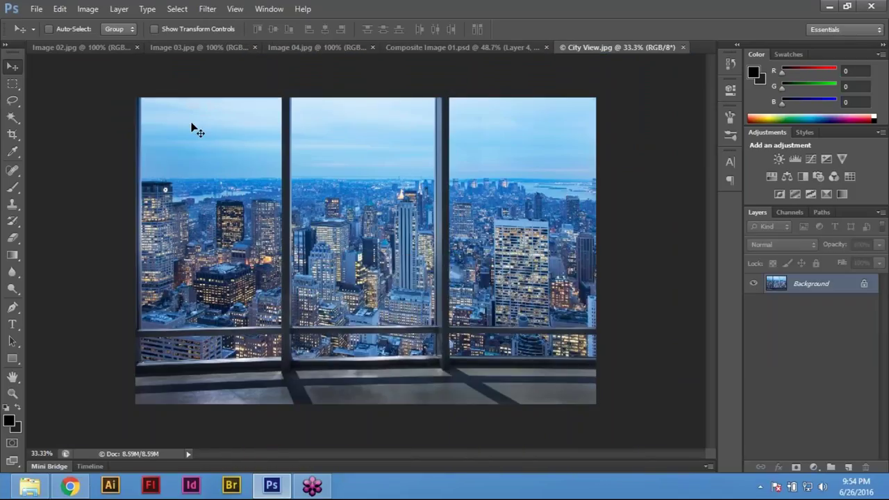
Copy the entire City View image into Composite Image 01.psd and place its new layer above Layer 1.
{"action": "key", "text": "ctrl+a"}
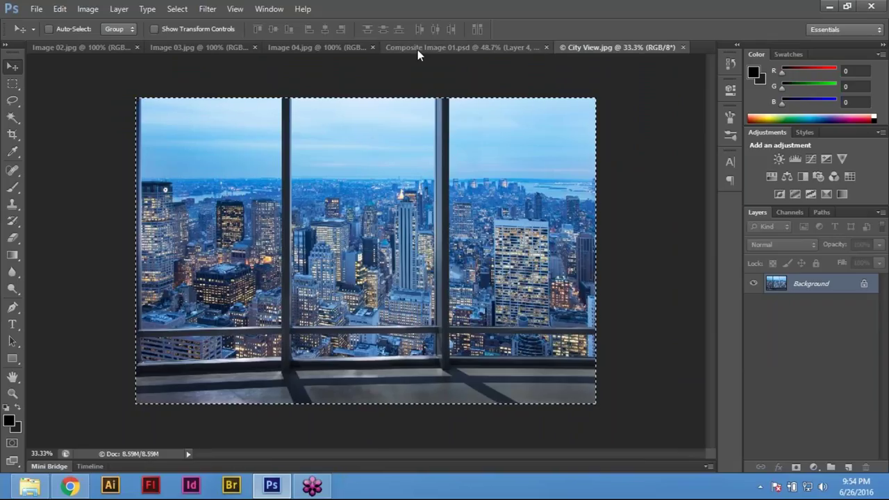
{"action": "left_click", "coordinate": [320, 45]}
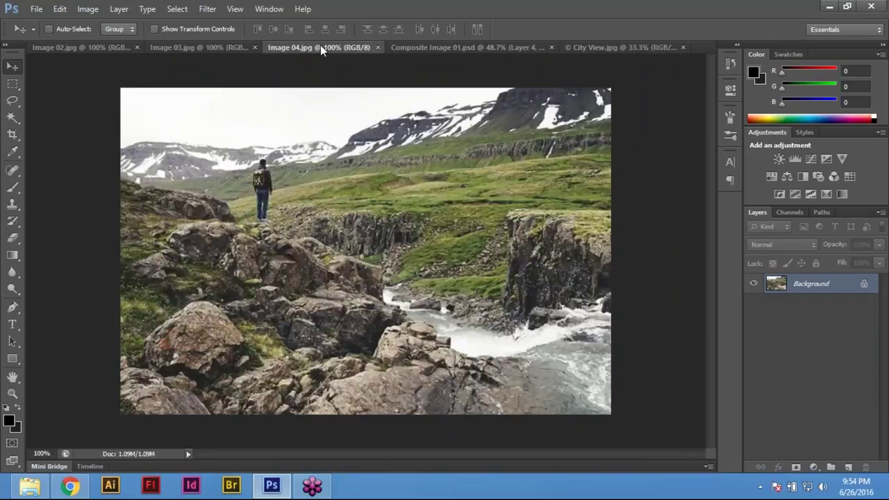
{"action": "left_click", "coordinate": [89, 45]}
{"action": "left_click", "coordinate": [466, 47]}
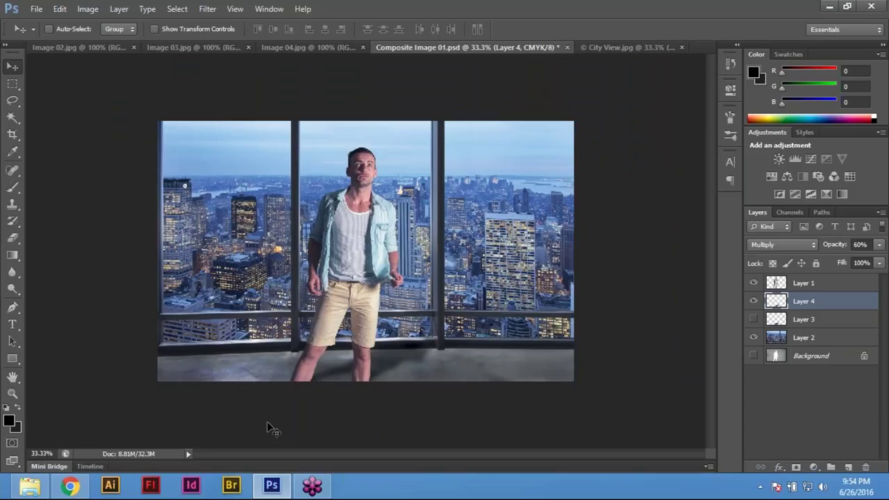
{"action": "left_click_drag", "start_coordinate": [271, 429], "coordinate": [329, 389]}
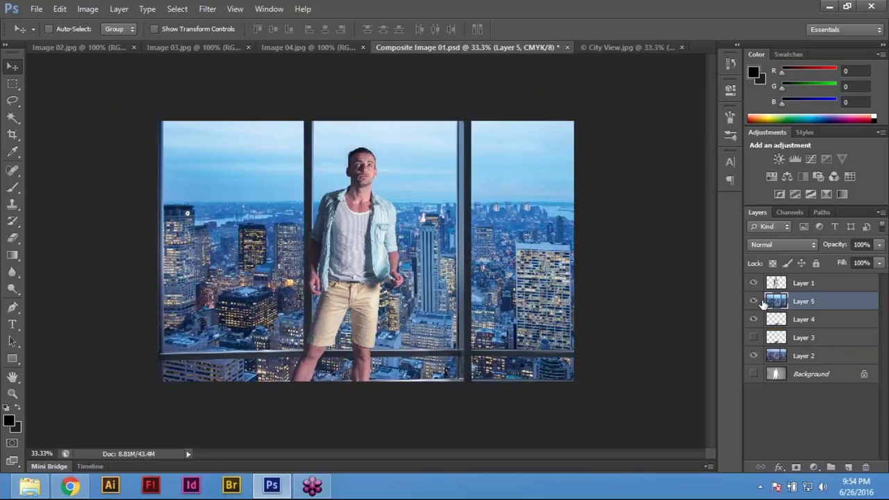
{"action": "left_click_drag", "start_coordinate": [779, 302], "coordinate": [780, 278]}
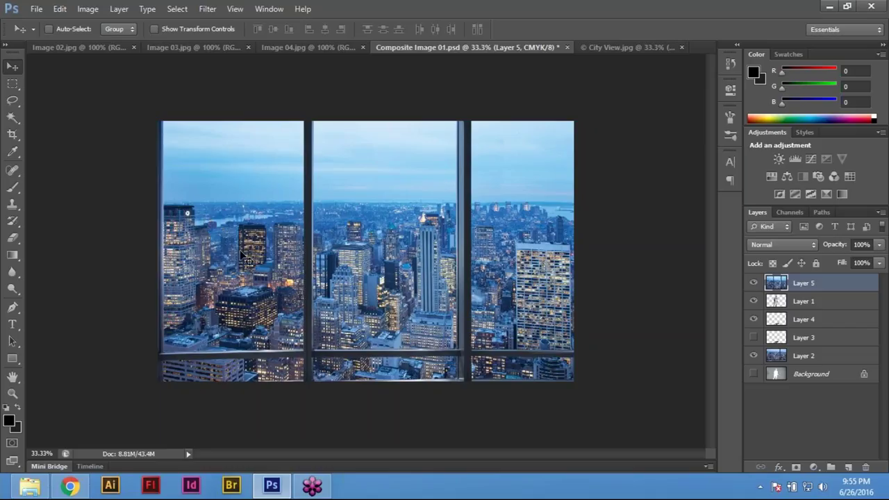
Scale the city view on Layer 5 proportionally to about 90%, keeping it against the canvas's upper-left corner.
{"action": "key", "text": "ctrl+t"}
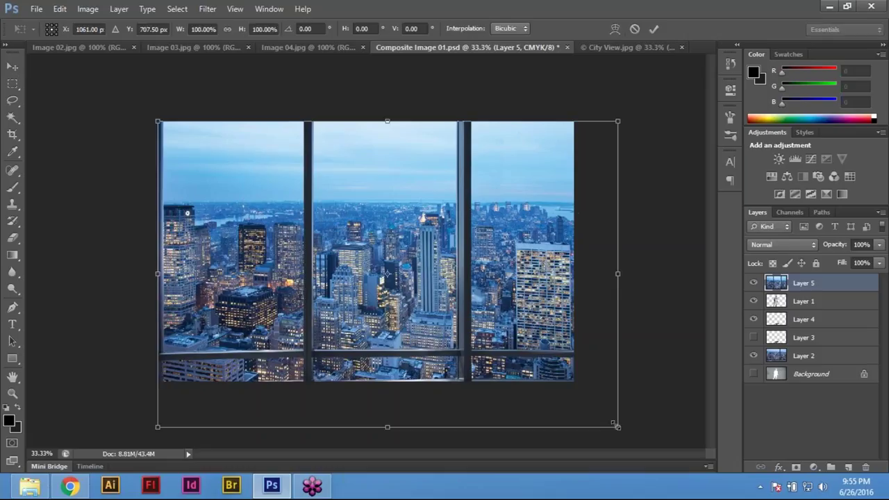
{"action": "left_click_drag", "start_coordinate": [618, 118], "coordinate": [594, 136]}
{"action": "left_click_drag", "start_coordinate": [340, 272], "coordinate": [318, 258]}
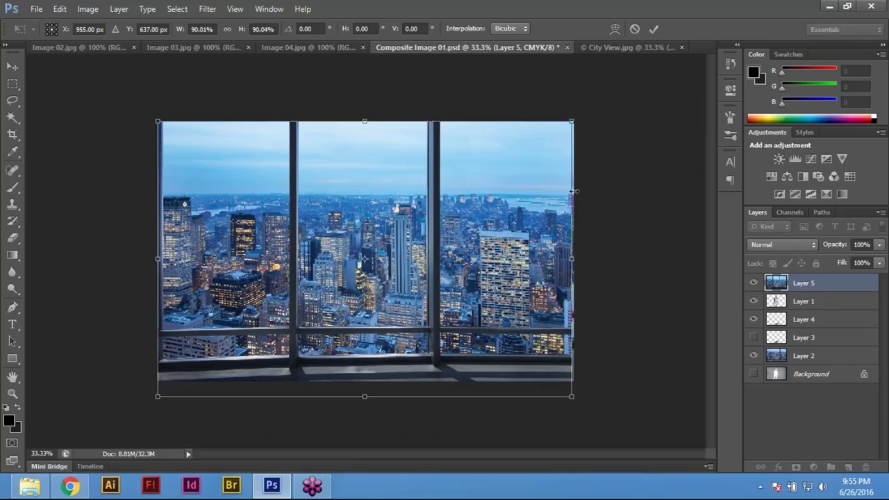
Nudge the scaled city view up and slightly right until it covers the floor area, and apply the transform.
{"action": "key", "text": "shift+Up"}
{"action": "key", "text": "shift+Up"}
{"action": "key", "text": "shift+Up"}
{"action": "key", "text": "shift+Up"}
{"action": "key", "text": "shift+Up"}
{"action": "key", "text": "shift+Up"}
{"action": "key", "text": "shift+Right"}
{"action": "key", "text": "Down"}
{"action": "key", "text": "Down"}
{"action": "key", "text": "Down"}
{"action": "key", "text": "Down"}
{"action": "key", "text": "Down"}
{"action": "key", "text": "Down"}
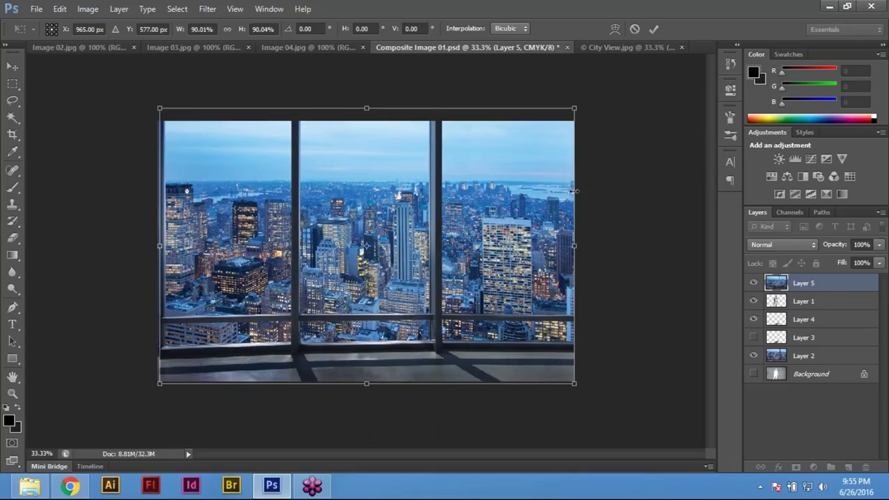
{"action": "key", "text": "Return"}
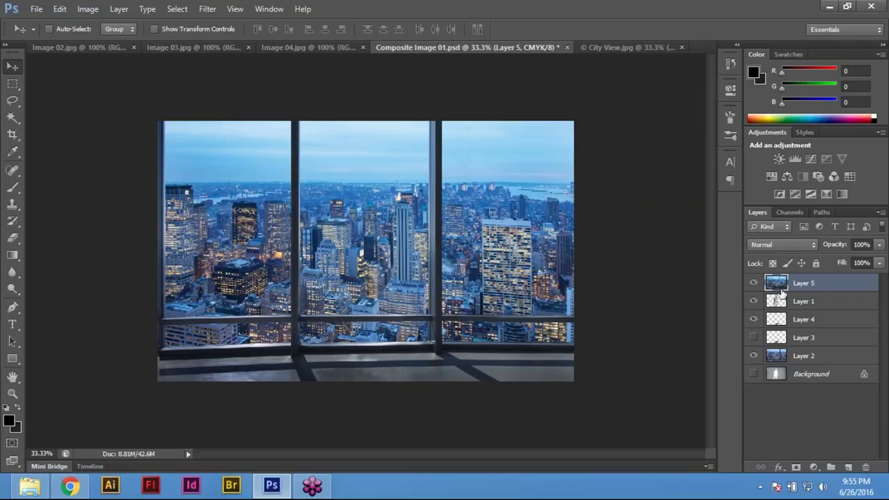
Move the city view layer, Layer 5, directly below Layer 4 in the stacking order.
{"action": "left_click_drag", "start_coordinate": [782, 282], "coordinate": [797, 328]}
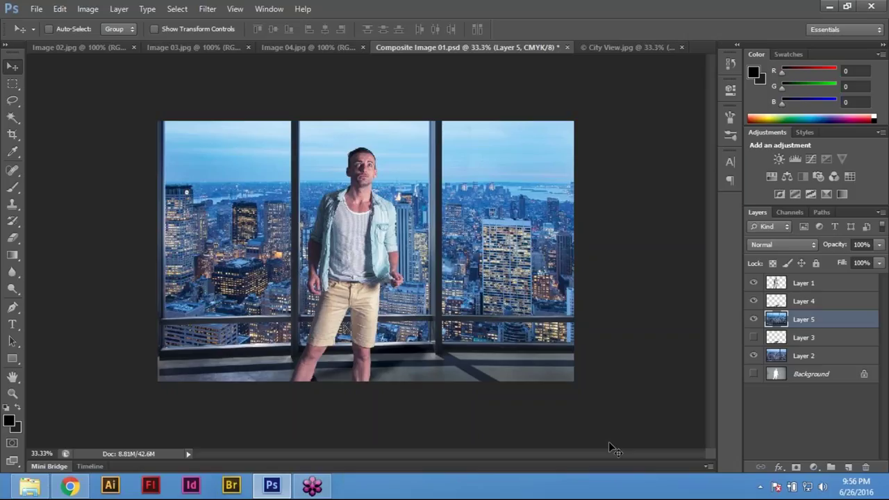
Open the original photo Image 01.jpg as a separate document.
{"action": "left_click", "coordinate": [43, 11]}
{"action": "left_click", "coordinate": [41, 33]}
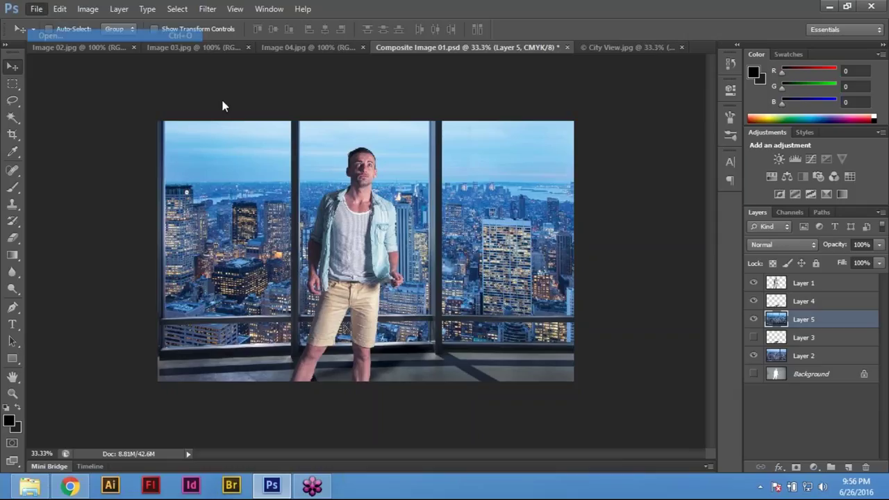
{"action": "left_click", "coordinate": [442, 166]}
{"action": "double_click", "coordinate": [441, 166]}
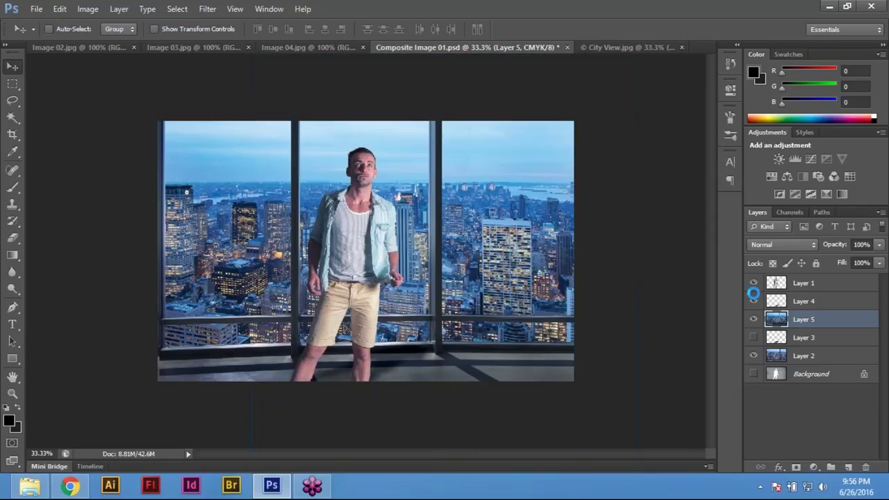
Try selecting the grey backdrop around the man with the Magic Wand at tolerance 32, and deselect it.
{"action": "left_click", "coordinate": [13, 118]}
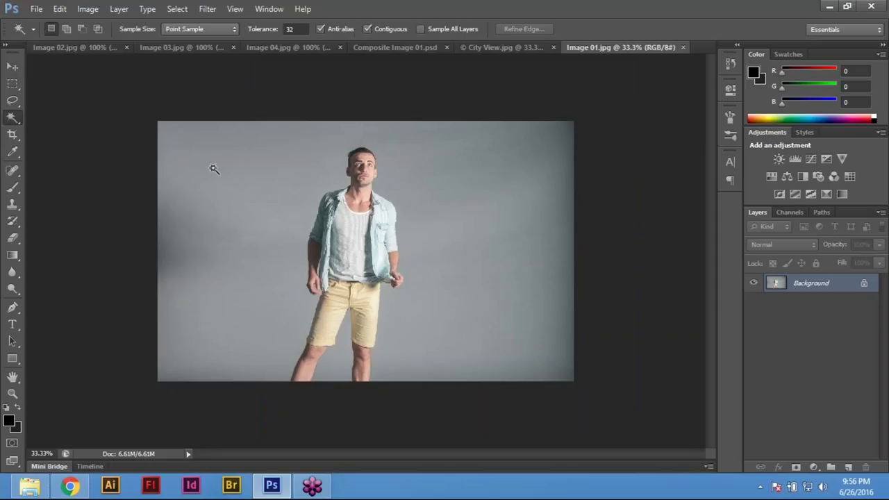
{"action": "left_click", "coordinate": [212, 167]}
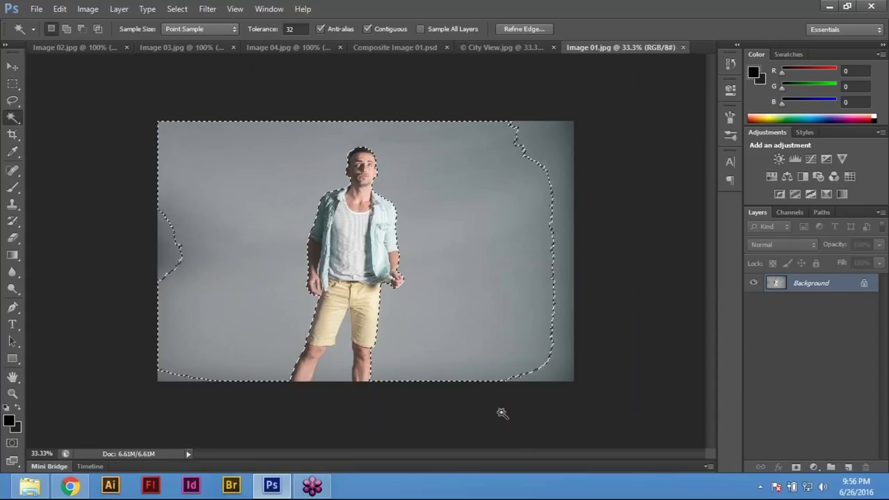
{"action": "key", "text": "ctrl+d"}
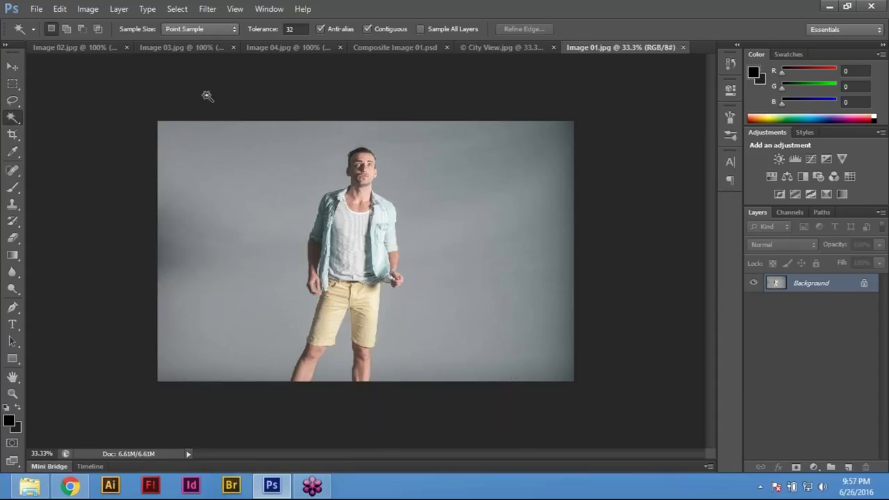
Try selecting the grey backdrop with the Magic Wand tolerance set to 100.
{"action": "left_click", "coordinate": [296, 31]}
{"action": "type", "text": "100"}
{"action": "left_click", "coordinate": [300, 291]}
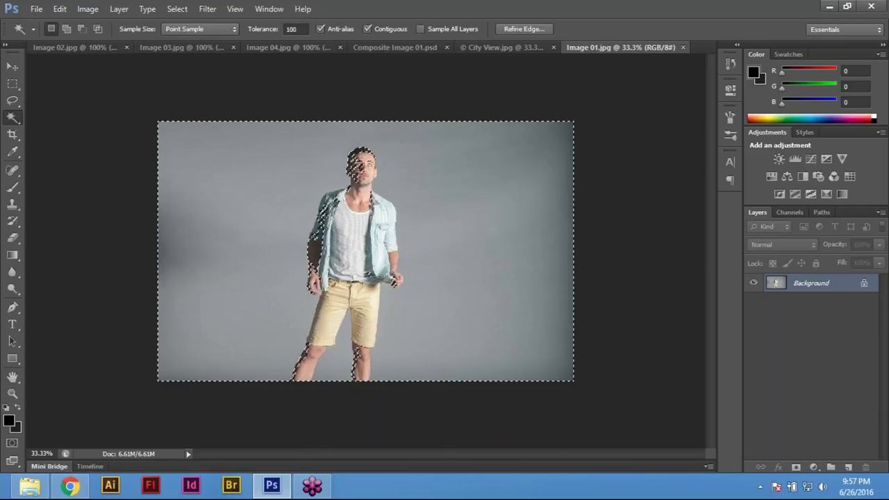
Set the Magic Wand tolerance to 20, clear the selection, and reselect the grey backdrop, adding its darker side and bottom areas.
{"action": "double_click", "coordinate": [292, 29]}
{"action": "type", "text": "20"}
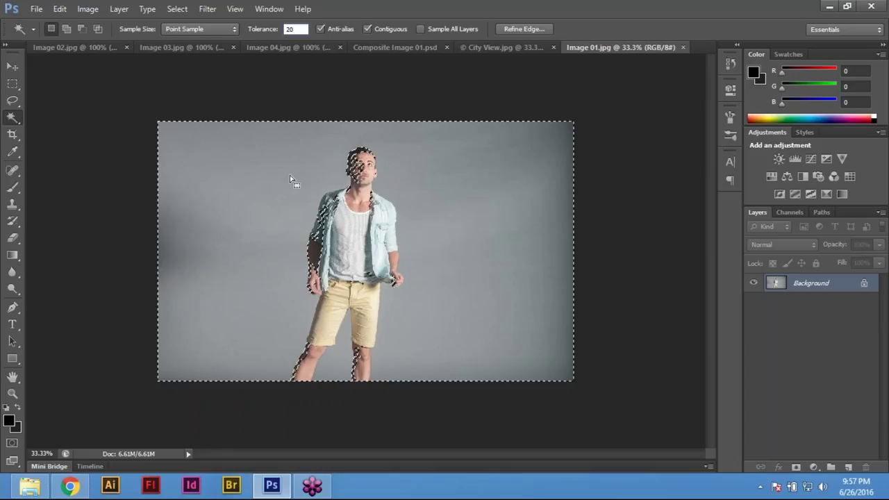
{"action": "key", "text": "Return"}
{"action": "key", "text": "ctrl+d"}
{"action": "left_click", "coordinate": [247, 241]}
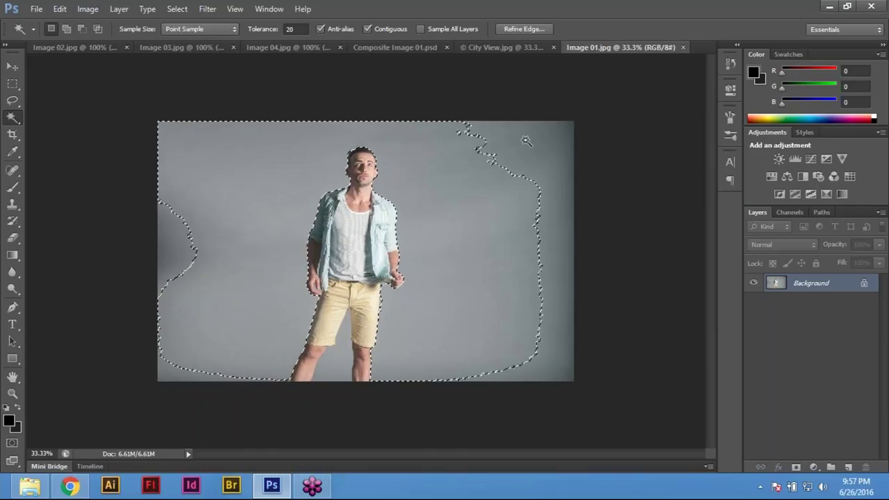
{"action": "key", "text": "shift"}
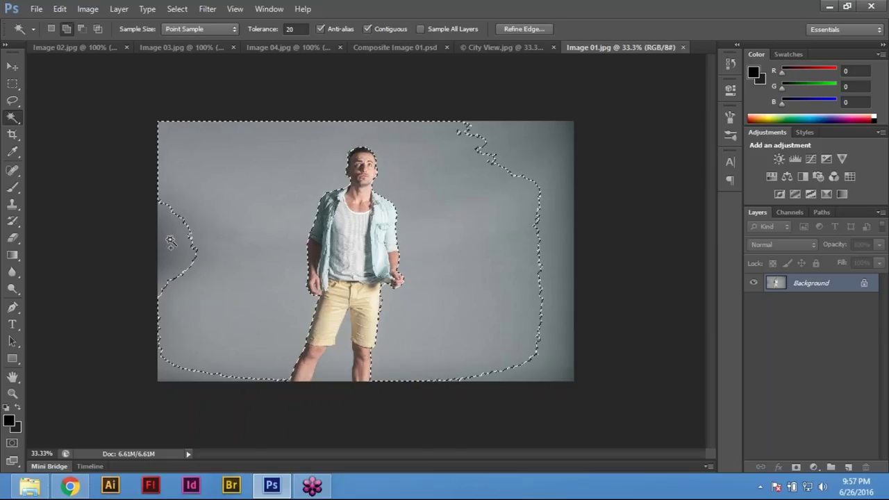
{"action": "left_click", "coordinate": [177, 256], "text": "shift"}
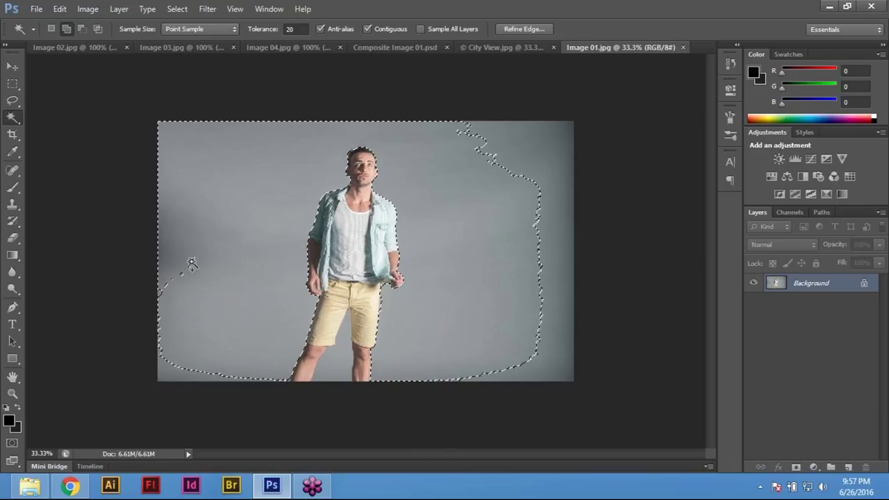
{"action": "left_click", "coordinate": [177, 333], "text": "shift"}
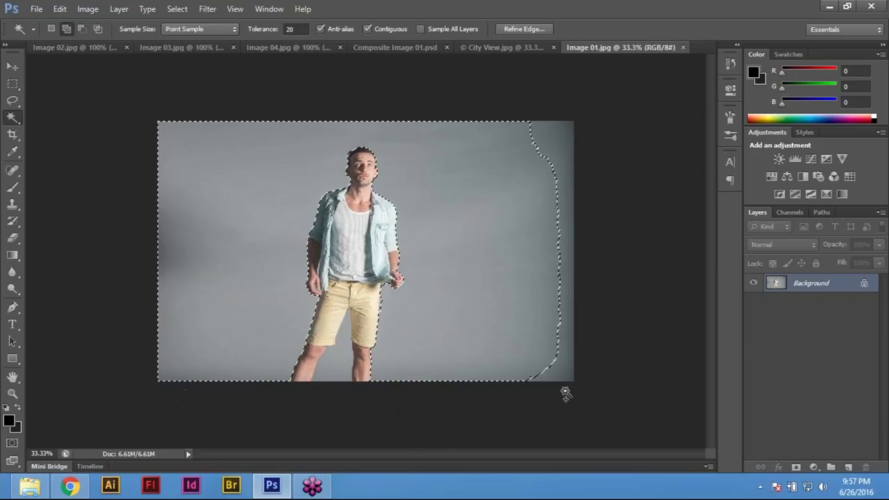
{"action": "left_click", "coordinate": [564, 147], "text": "shift"}
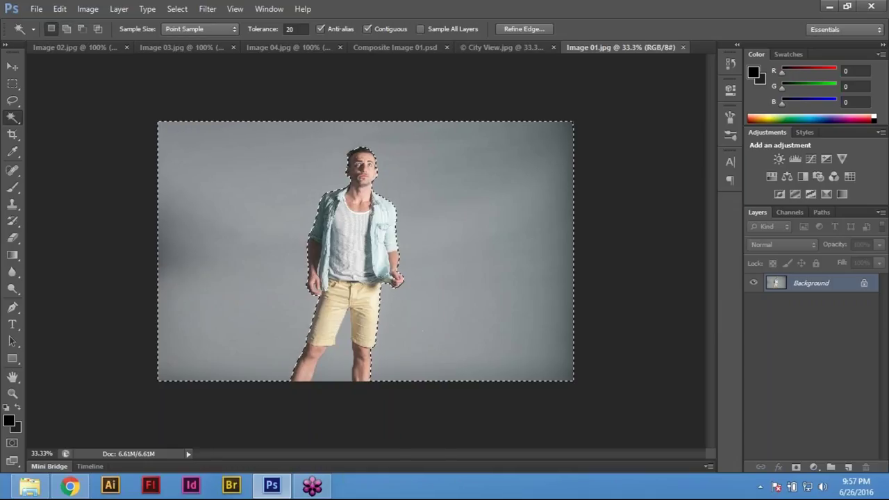
Add the backdrop gap between the man's legs to the selection.
{"action": "left_click", "coordinate": [323, 302], "text": "ctrl"}
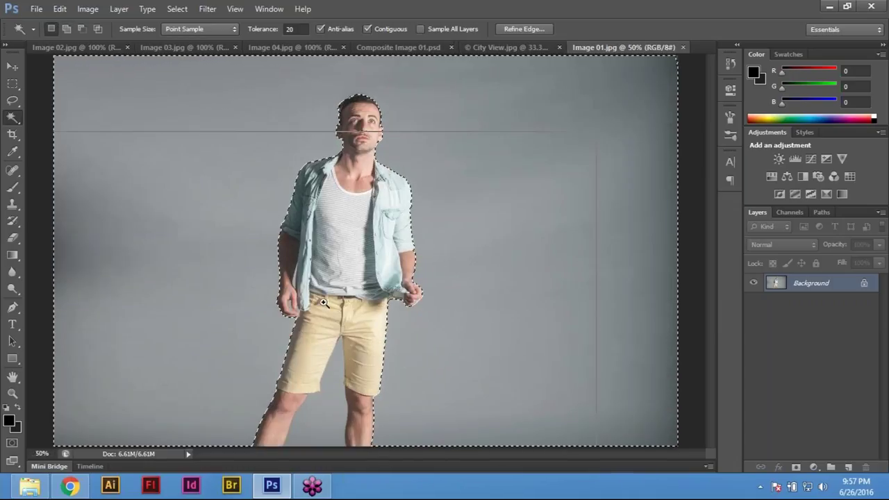
{"action": "left_click", "coordinate": [323, 303], "text": "ctrl"}
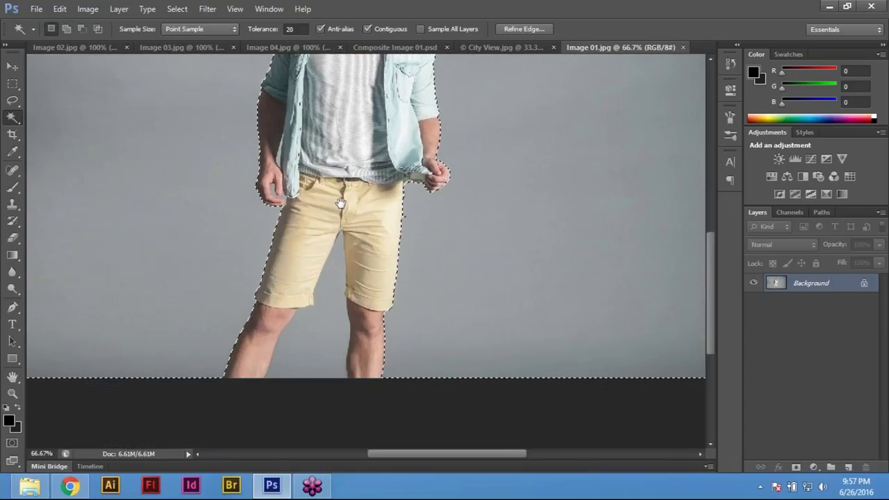
{"action": "left_click", "coordinate": [325, 324]}
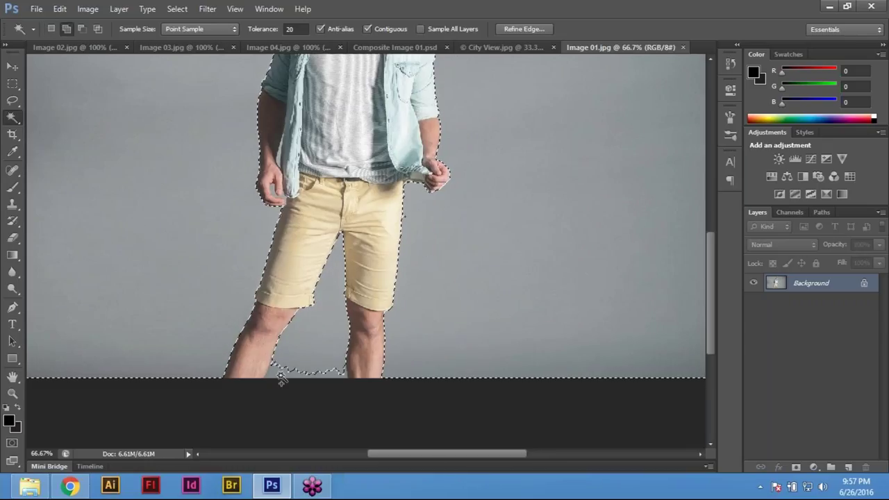
Set the Magic Wand tolerance to 30, clear the selection, and reselect the backdrop including its darker side areas.
{"action": "scroll", "coordinate": [312, 311], "scroll_direction": "up", "scroll_amount": 5}
{"action": "key", "text": "Return"}
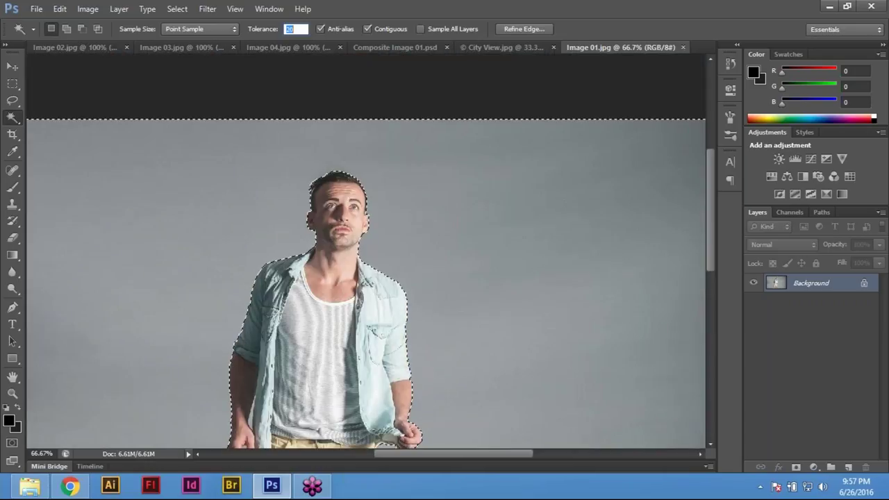
{"action": "type", "text": "30"}
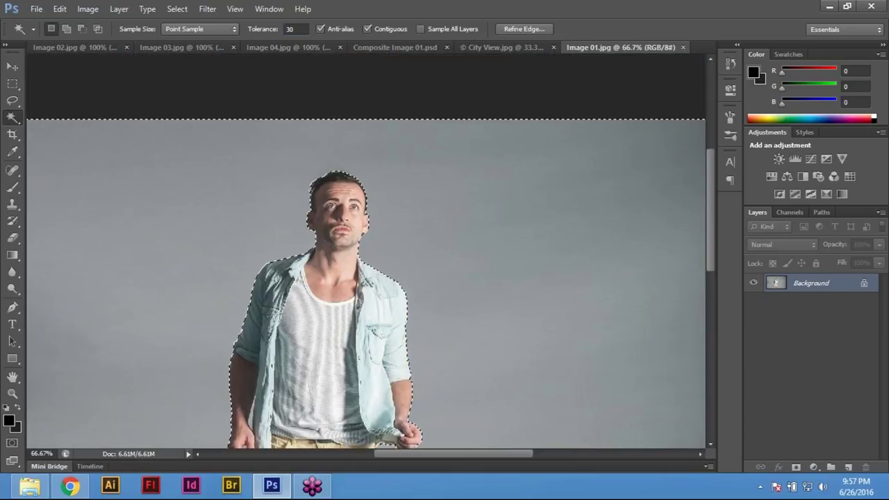
{"action": "key", "text": "ctrl+d"}
{"action": "scroll", "coordinate": [366, 284], "scroll_direction": "down", "scroll_amount": 2}
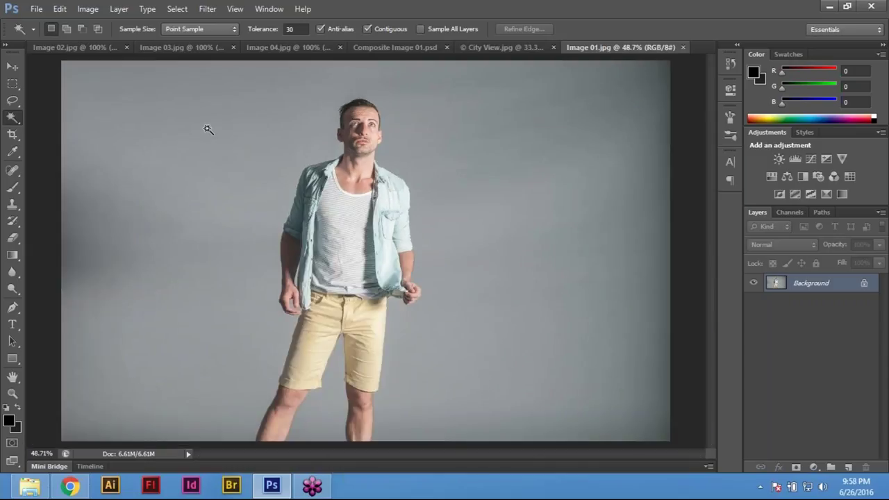
{"action": "left_click", "coordinate": [208, 129]}
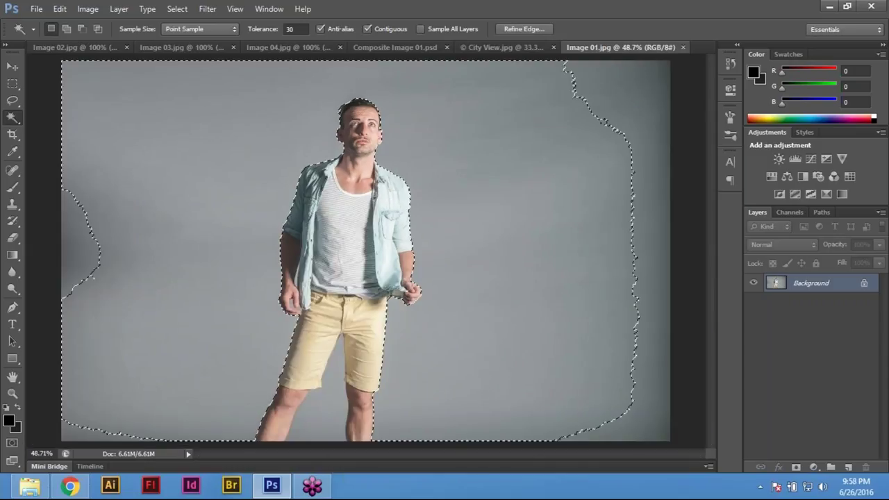
{"action": "left_click", "coordinate": [127, 299], "text": "shift"}
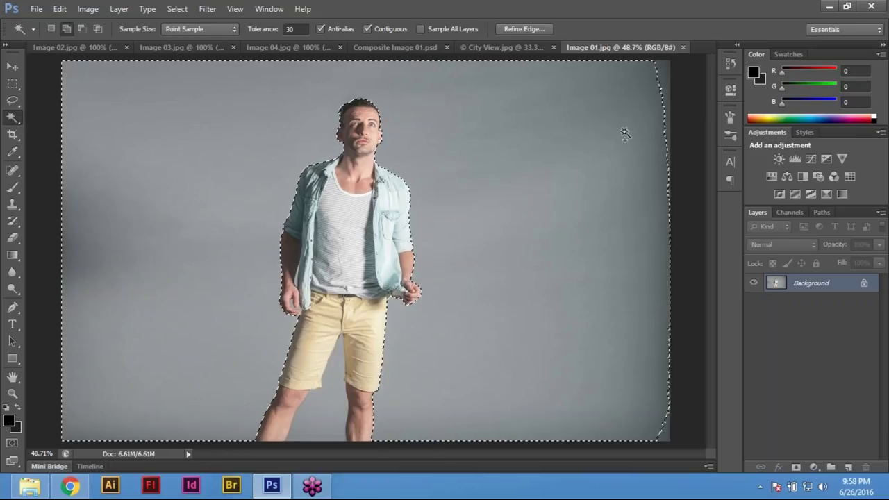
{"action": "left_click", "coordinate": [650, 147]}
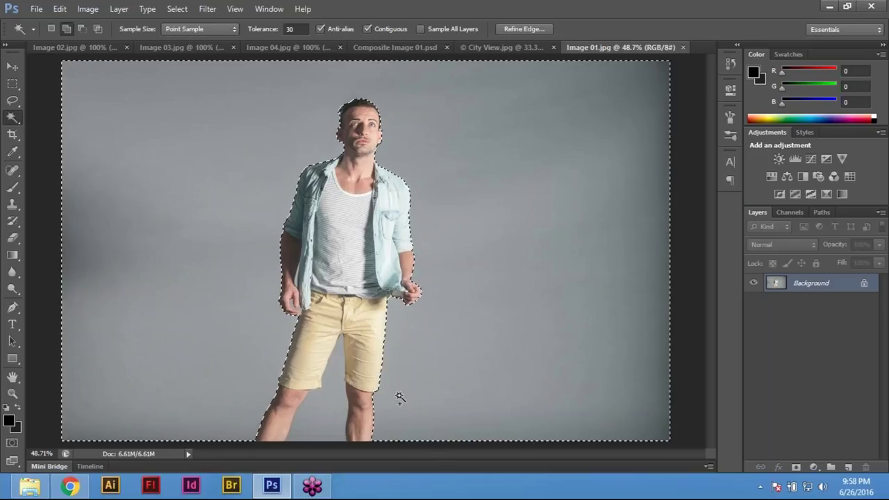
Add the gap between the man's legs and the small gaps around his hand to the backdrop selection.
{"action": "key", "text": "ctrl+plus"}
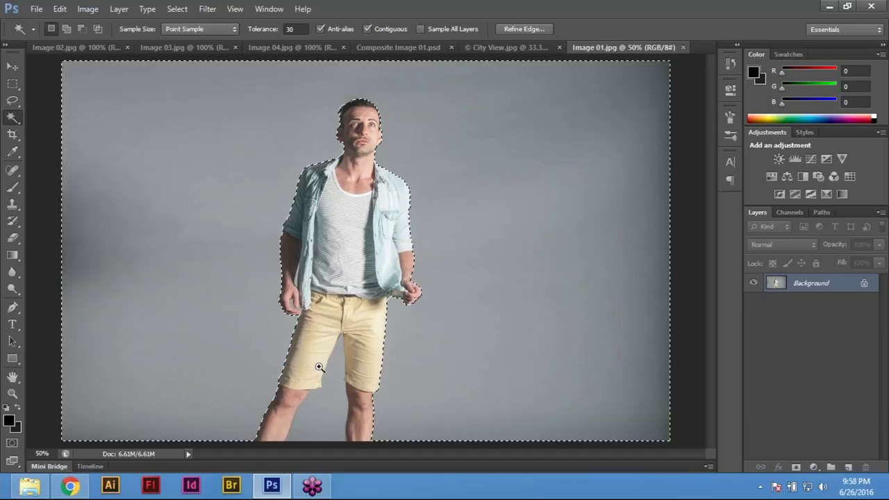
{"action": "left_click_drag", "start_coordinate": [73, 157], "coordinate": [619, 444]}
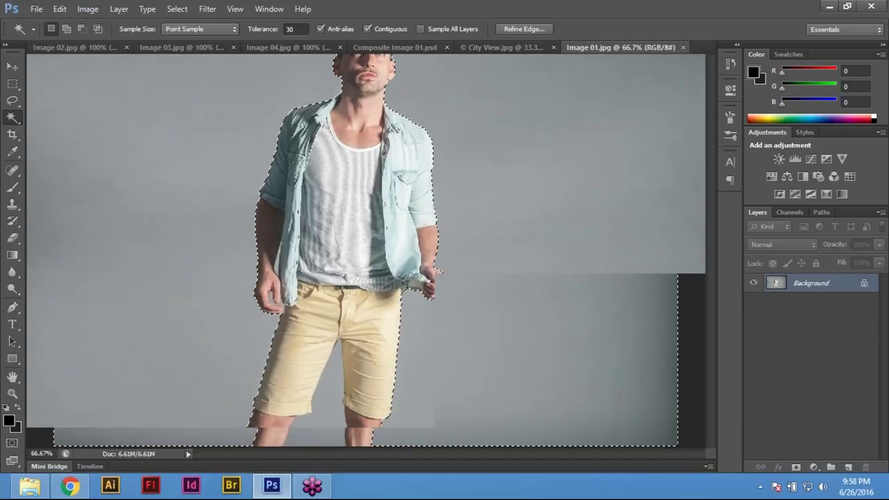
{"action": "scroll", "coordinate": [359, 357], "scroll_direction": "down", "scroll_amount": 3}
{"action": "scroll", "coordinate": [366, 250], "scroll_direction": "up", "scroll_amount": 3}
{"action": "key", "text": "ctrl+plus"}
{"action": "key", "text": "ctrl+plus"}
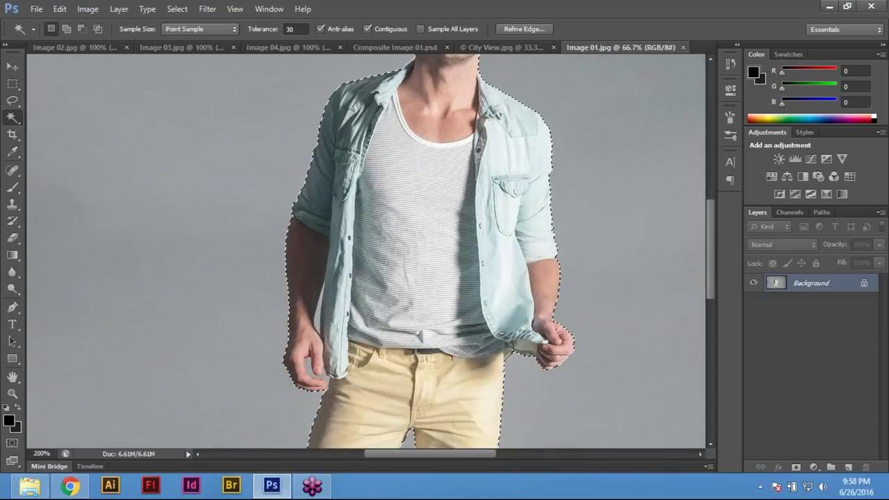
{"action": "scroll", "coordinate": [366, 250], "scroll_direction": "down", "scroll_amount": 3}
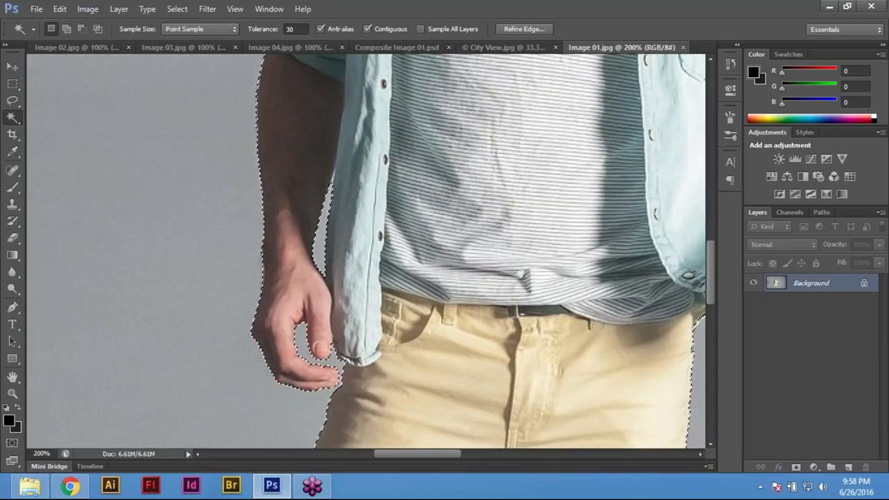
{"action": "left_click_drag", "start_coordinate": [362, 346], "coordinate": [352, 243]}
{"action": "key", "text": "ctrl+0"}
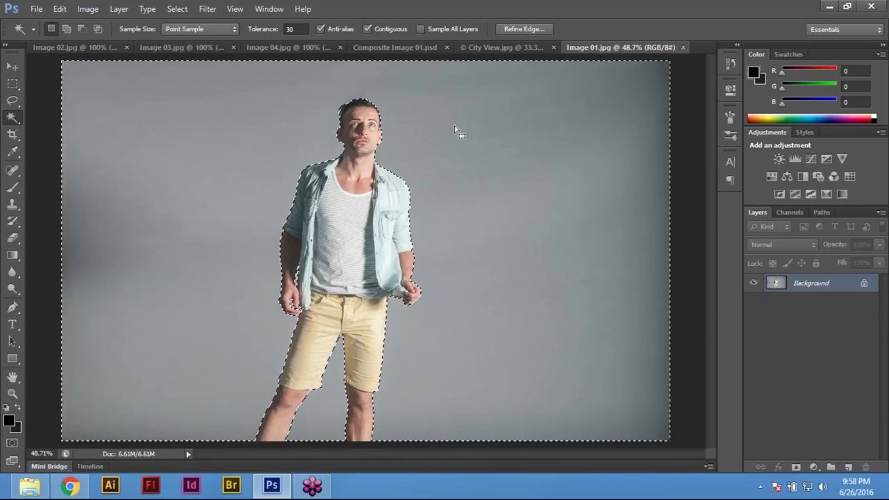
Clear the selection and reselect the entire grey backdrop at tolerance 30, including its dark edges and the gap between the legs.
{"action": "key", "text": "ctrl+d"}
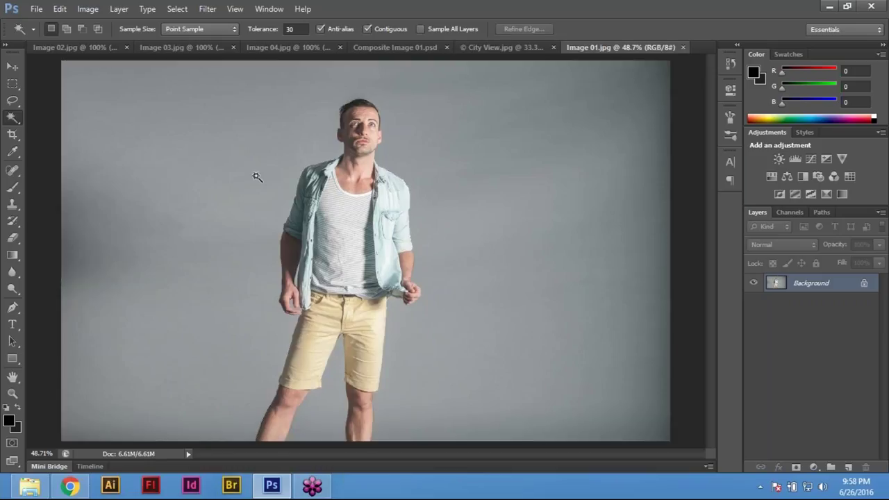
{"action": "left_click", "coordinate": [216, 148]}
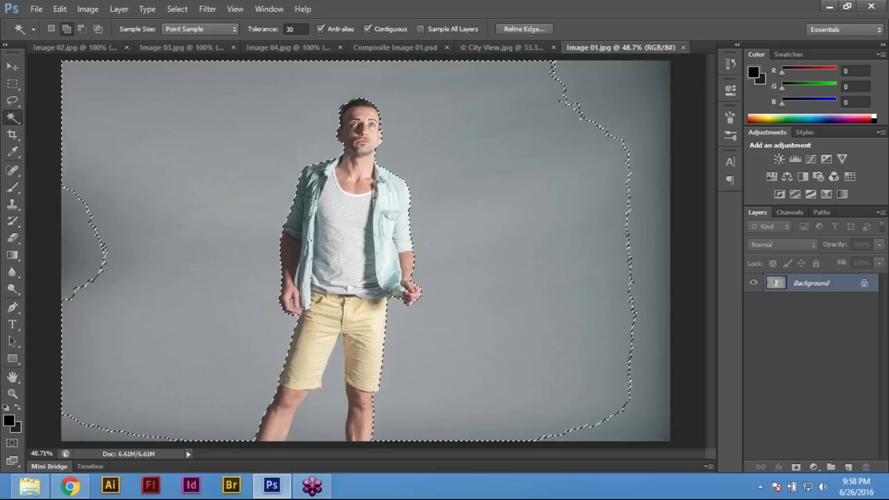
{"action": "left_click", "coordinate": [86, 250], "text": "shift"}
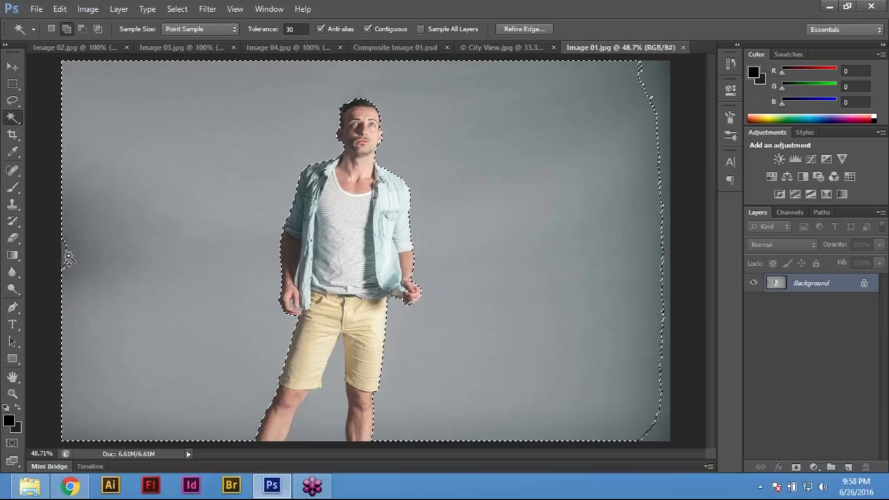
{"action": "left_click", "coordinate": [666, 170], "text": "shift"}
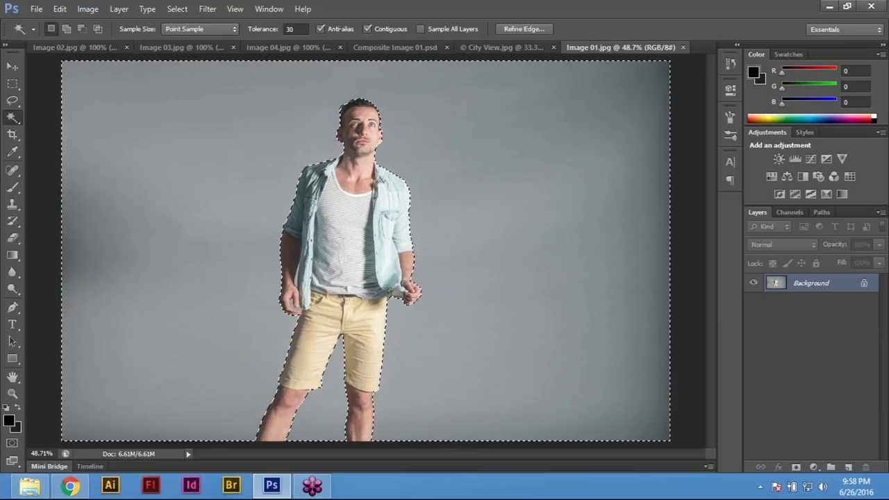
Add the small gaps around the man's hand to the selection, and invert it so the man is selected.
{"action": "scroll", "coordinate": [320, 284], "scroll_direction": "up", "scroll_amount": 2}
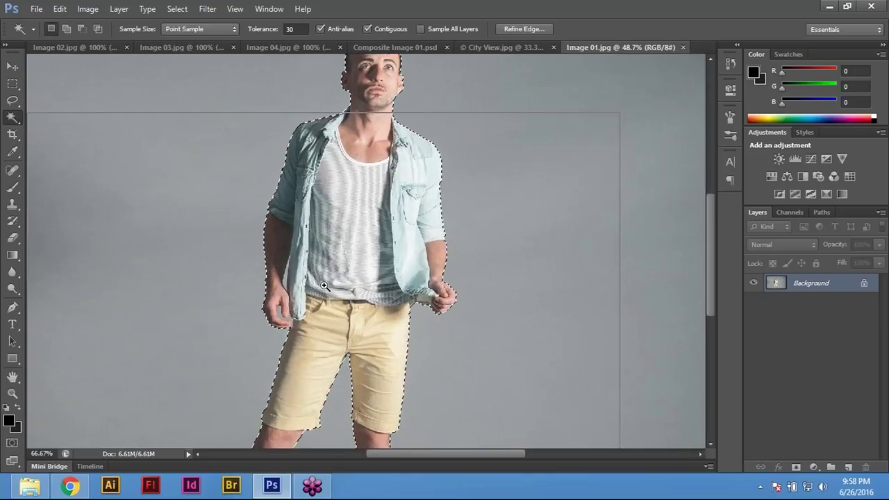
{"action": "scroll", "coordinate": [323, 285], "scroll_direction": "up", "scroll_amount": 2}
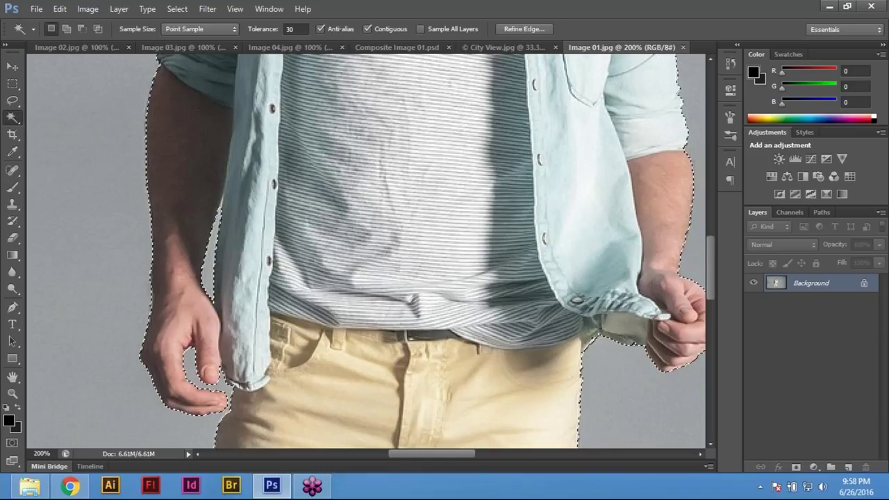
{"action": "key", "text": "ctrl+0"}
{"action": "key", "text": "ctrl+shift+i"}
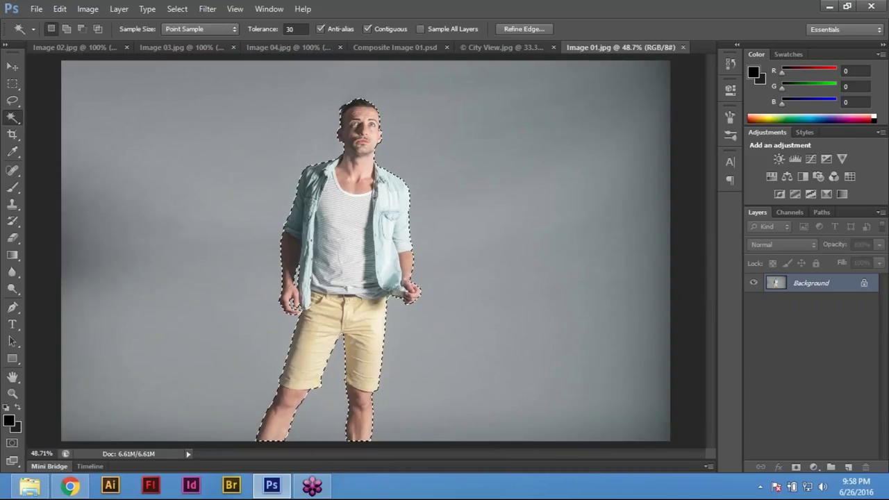
Invert the selection from the man back to the grey backdrop, and clear it.
{"action": "left_click", "coordinate": [177, 9]}
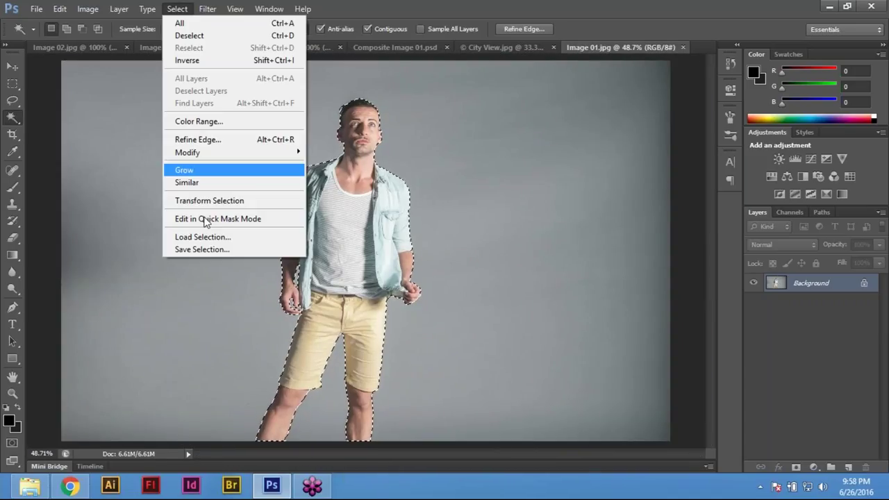
{"action": "left_click", "coordinate": [201, 60]}
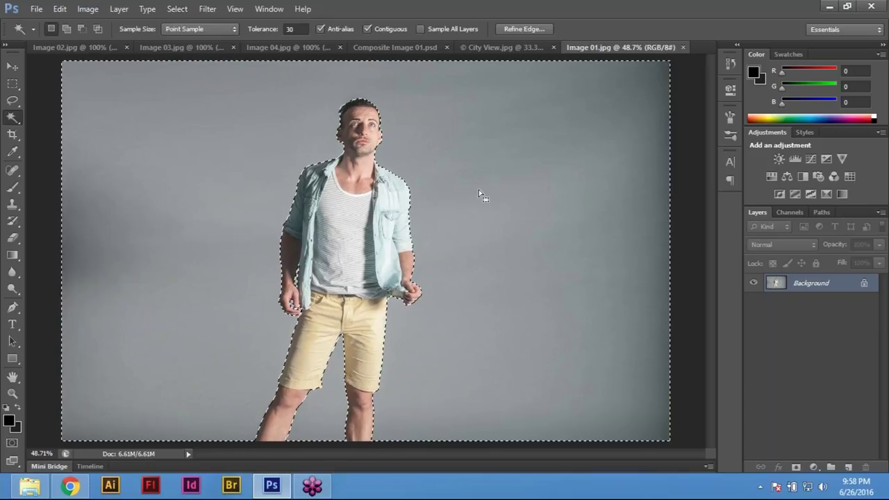
{"action": "key", "text": "ctrl+d"}
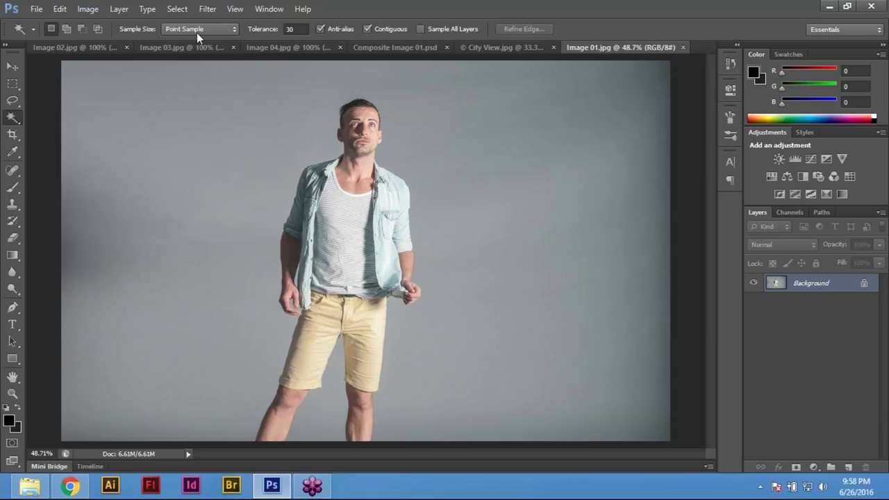
Try the Magic Wand at tolerance 30 on both sides of the man's shirt and on the grey backdrop, and clear the selection.
{"action": "left_click", "coordinate": [201, 175]}
{"action": "key", "text": "ctrl+d"}
{"action": "left_click", "coordinate": [307, 208]}
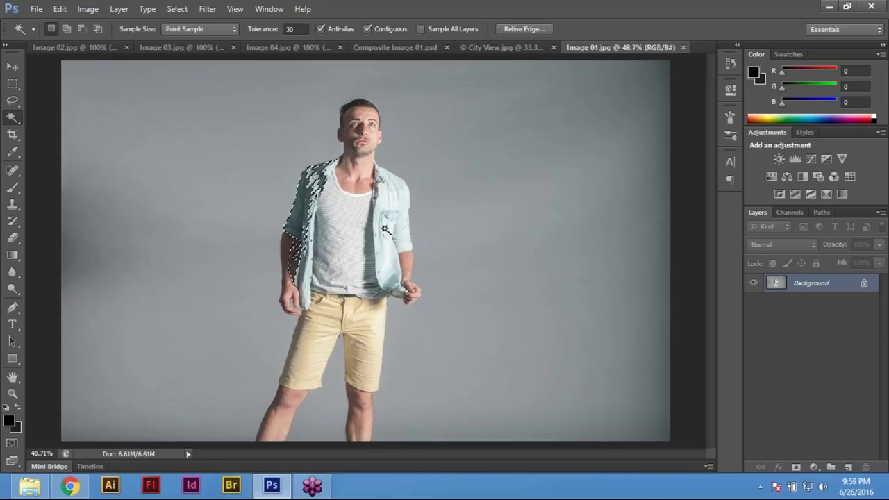
{"action": "left_click", "coordinate": [397, 222]}
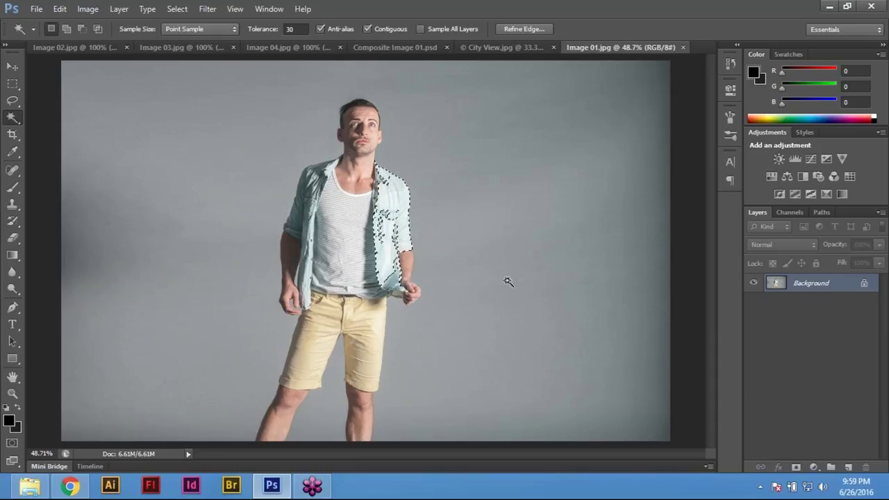
{"action": "left_click", "coordinate": [453, 239]}
{"action": "key", "text": "ctrl+z"}
{"action": "left_click", "coordinate": [182, 257]}
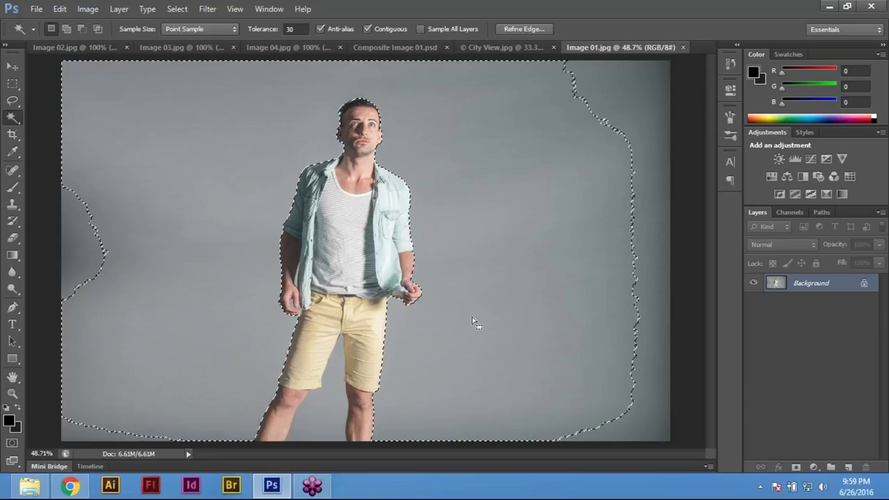
{"action": "key", "text": "ctrl+d"}
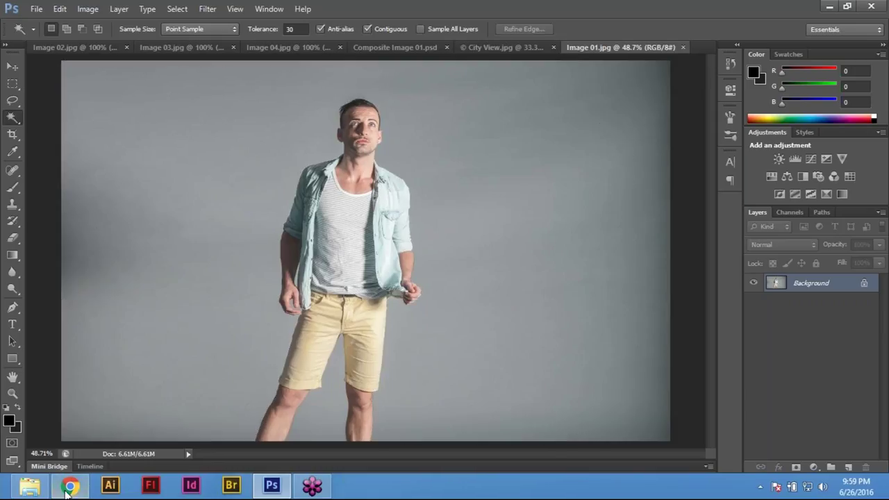
Look over the "city view from window" image results in Chrome, and return to Photoshop.
{"action": "mouse_move", "coordinate": [69, 486]}
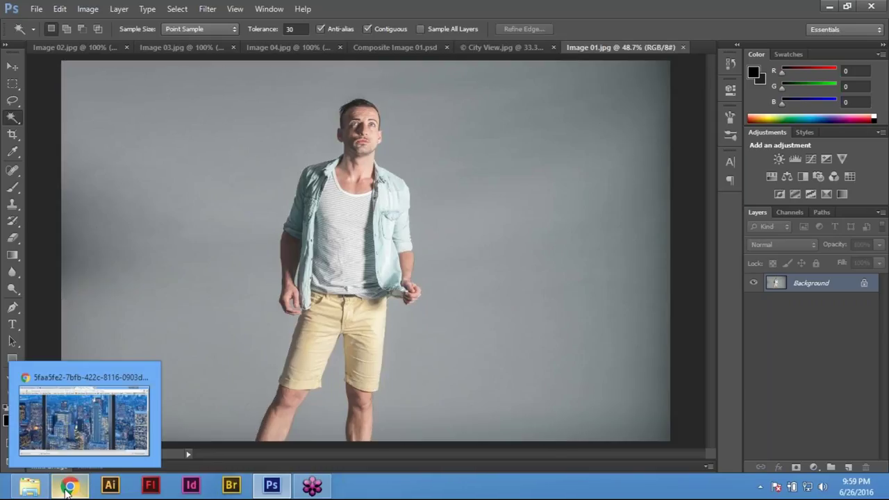
{"action": "left_click", "coordinate": [73, 427]}
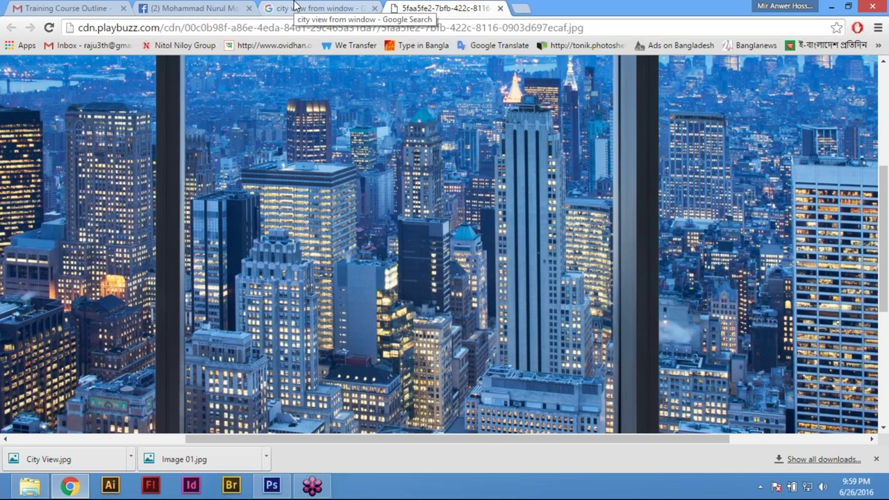
{"action": "left_click", "coordinate": [295, 7]}
{"action": "scroll", "coordinate": [444, 250], "scroll_direction": "up", "scroll_amount": 3}
{"action": "scroll", "coordinate": [444, 250], "scroll_direction": "up", "scroll_amount": 3}
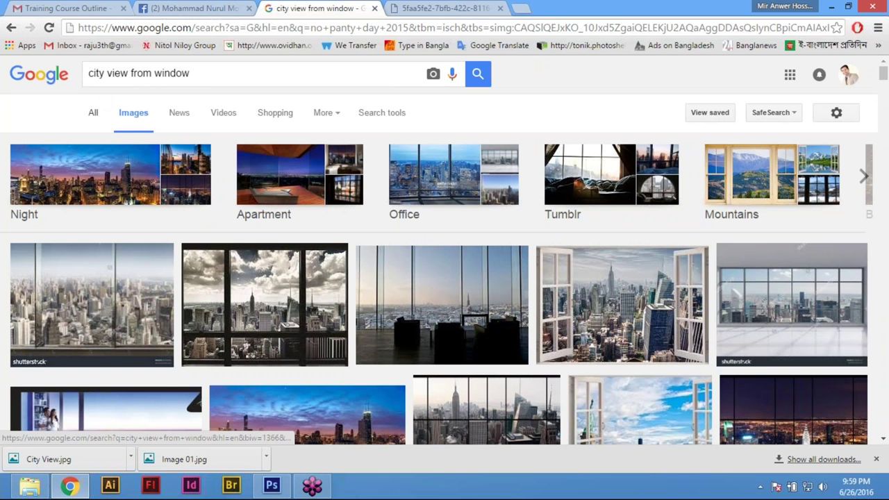
{"action": "left_click", "coordinate": [521, 8]}
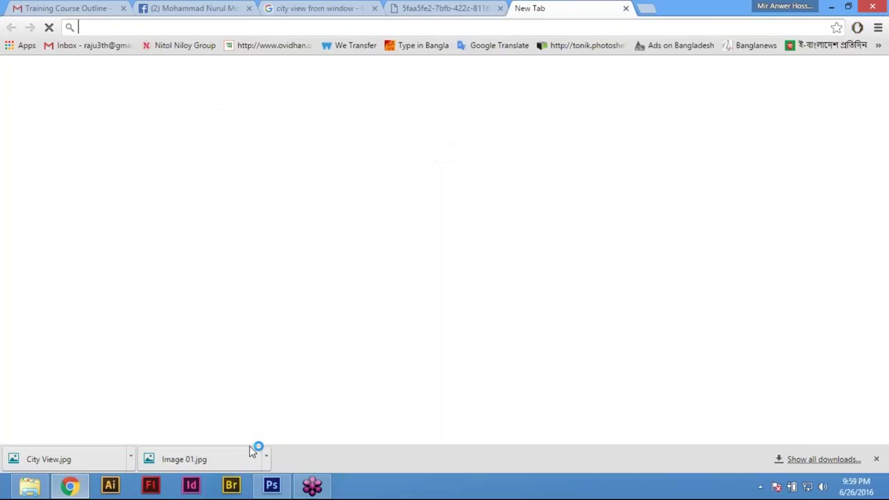
{"action": "left_click", "coordinate": [271, 485]}
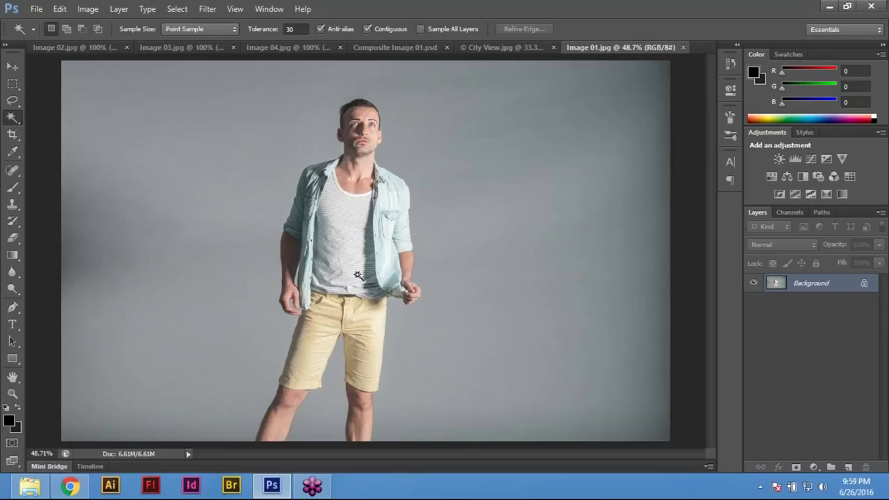
Examine the man's hair and face close up at 200% zoom, and fit the whole image back on screen.
{"action": "left_click", "coordinate": [345, 104], "text": "shift"}
{"action": "key", "text": "ctrl+plus"}
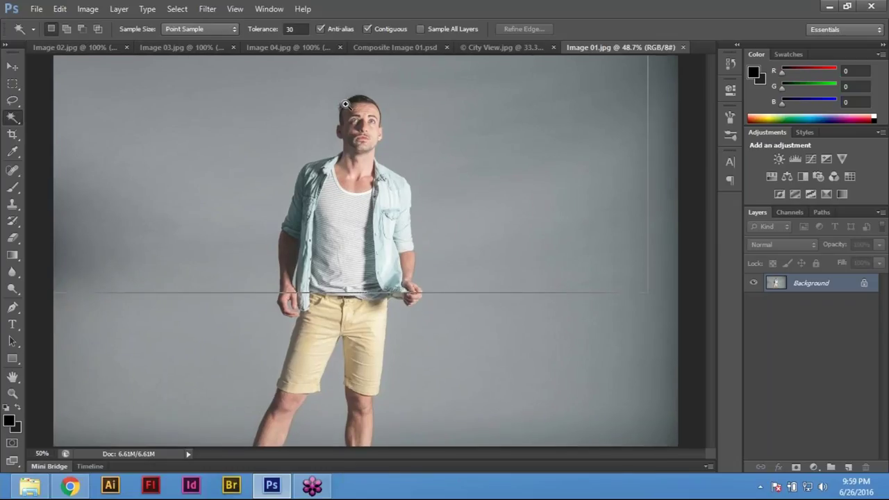
{"action": "key", "text": "ctrl+plus"}
{"action": "key", "text": "ctrl+plus"}
{"action": "key", "text": "ctrl+plus"}
{"action": "key", "text": "ctrl+plus"}
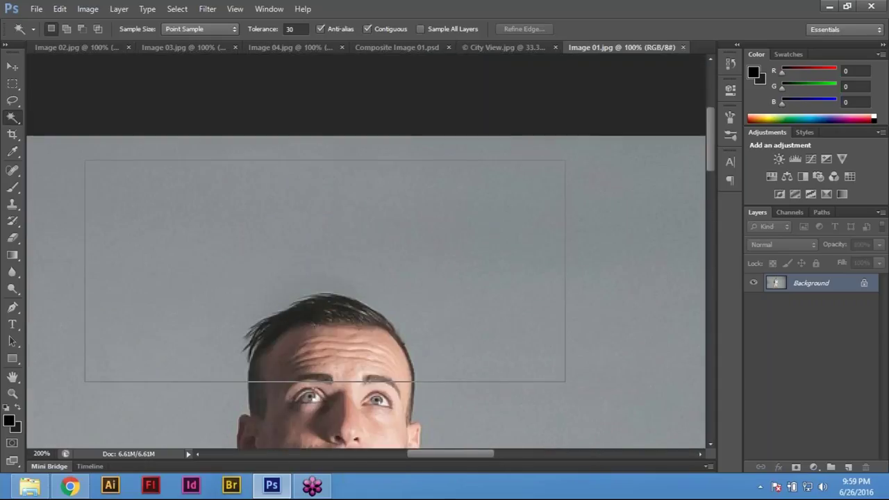
{"action": "key", "text": "ctrl+0"}
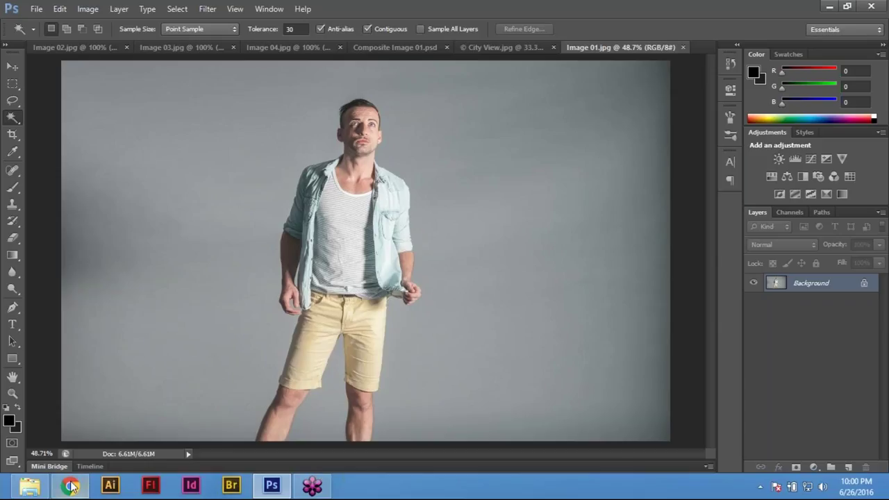
Switch to Chrome and replace the "city view from window" results with the Google Images start page, going through google.com.
{"action": "mouse_move", "coordinate": [71, 486]}
{"action": "left_click", "coordinate": [103, 425]}
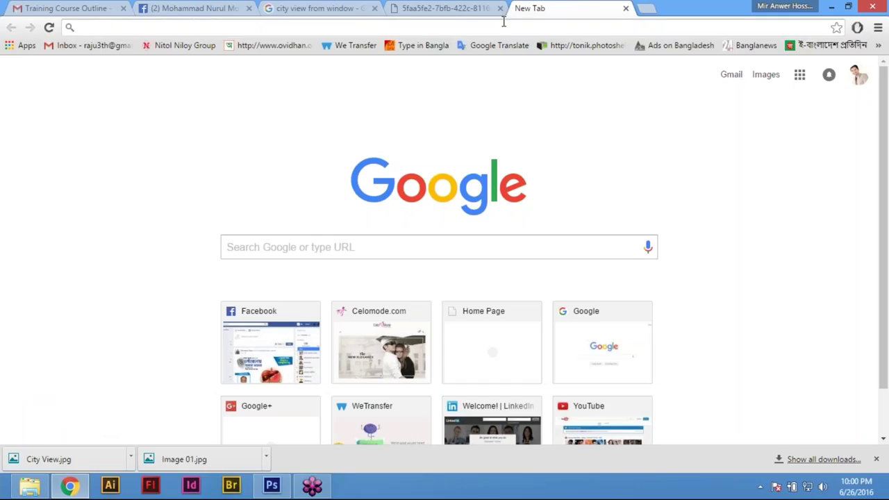
{"action": "left_click", "coordinate": [330, 8]}
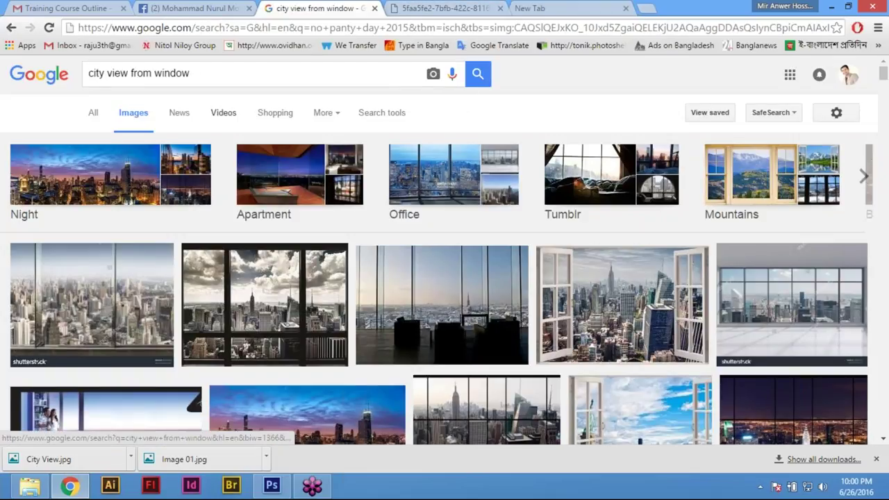
{"action": "left_click", "coordinate": [216, 32]}
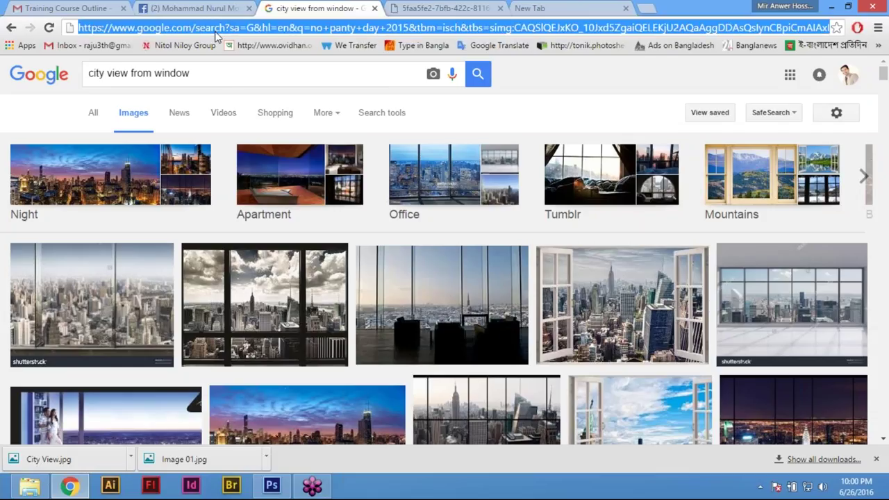
{"action": "type", "text": "google.com"}
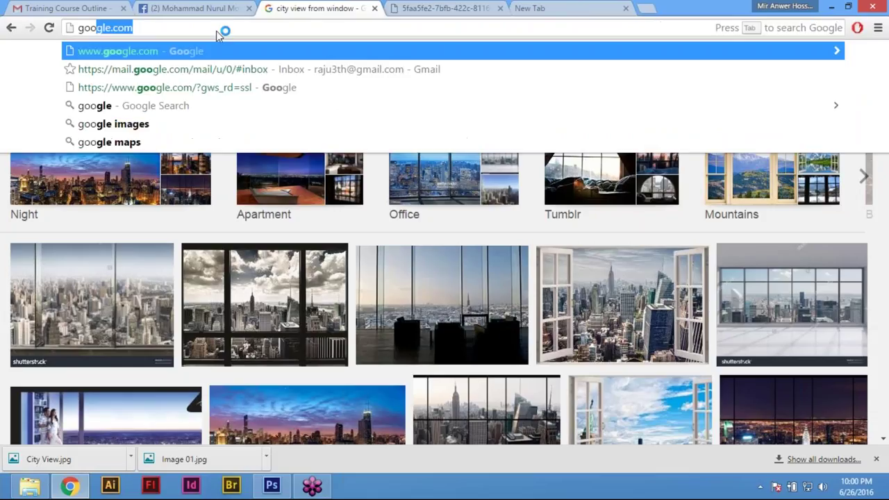
{"action": "key", "text": "Return"}
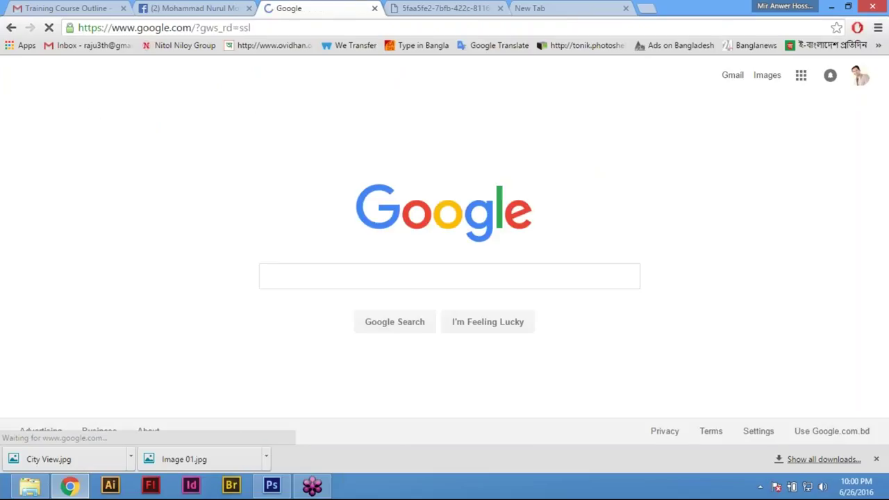
{"action": "left_click", "coordinate": [768, 77]}
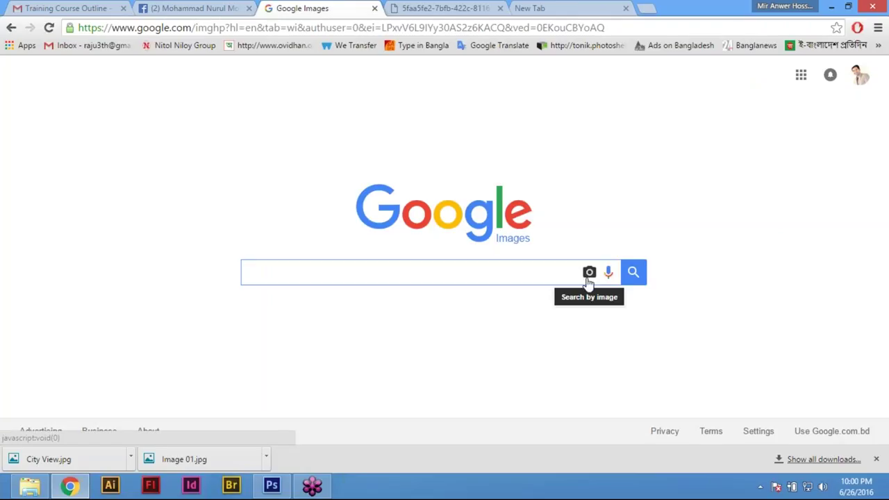
Search Google by image, uploading Image 01 from the Geting Asset folder.
{"action": "left_click", "coordinate": [589, 272]}
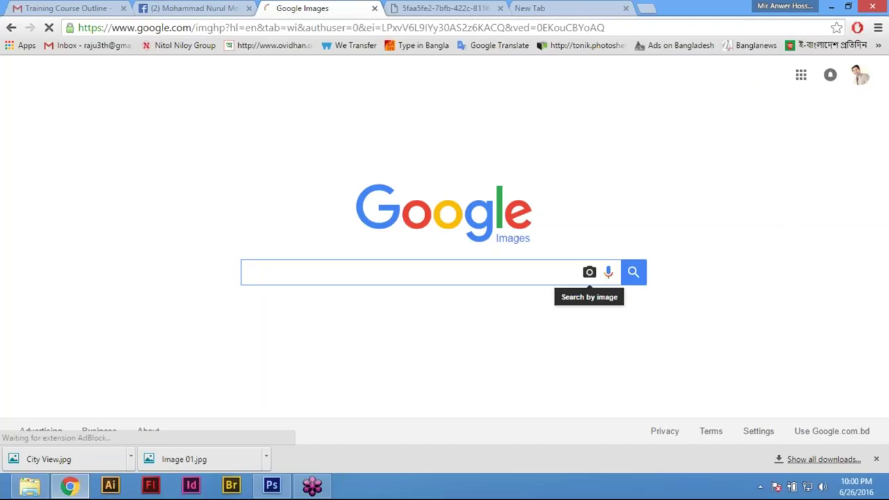
{"action": "left_click", "coordinate": [392, 321]}
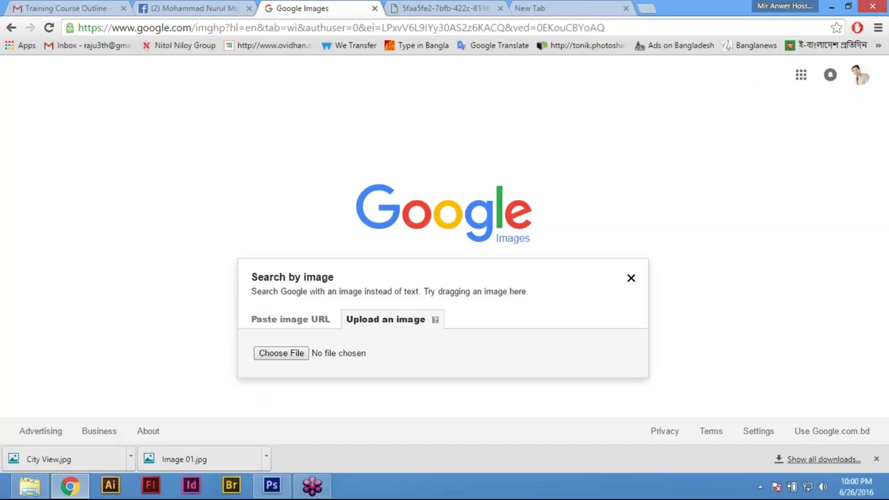
{"action": "left_click", "coordinate": [291, 353]}
{"action": "left_click", "coordinate": [232, 93]}
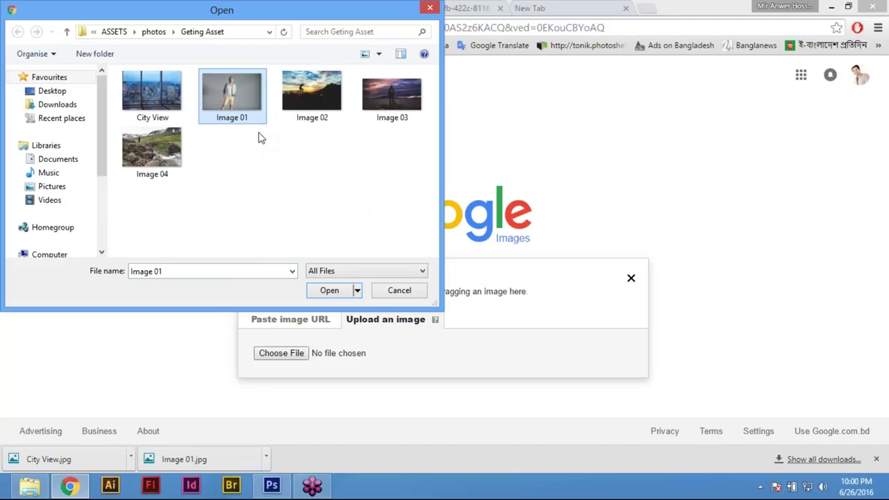
{"action": "double_click", "coordinate": [235, 91]}
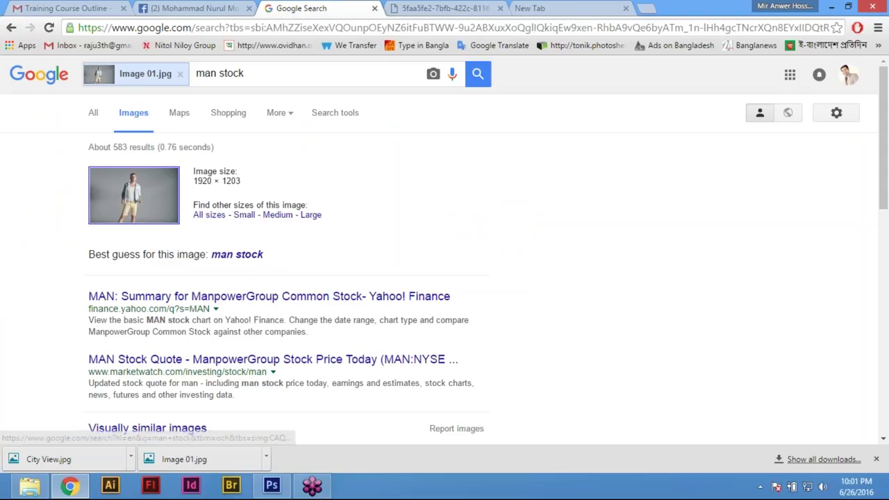
Open the listing of all sizes of the uploaded image, and look through the available versions.
{"action": "left_click", "coordinate": [233, 254]}
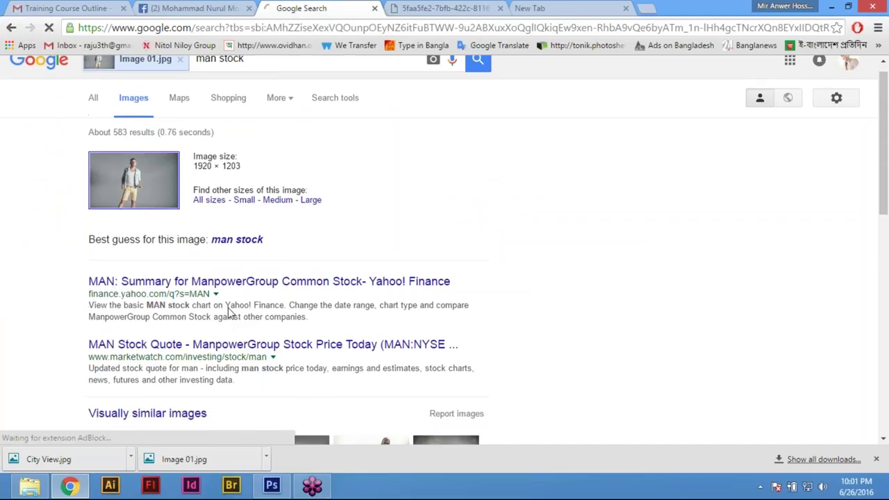
{"action": "left_click", "coordinate": [210, 216]}
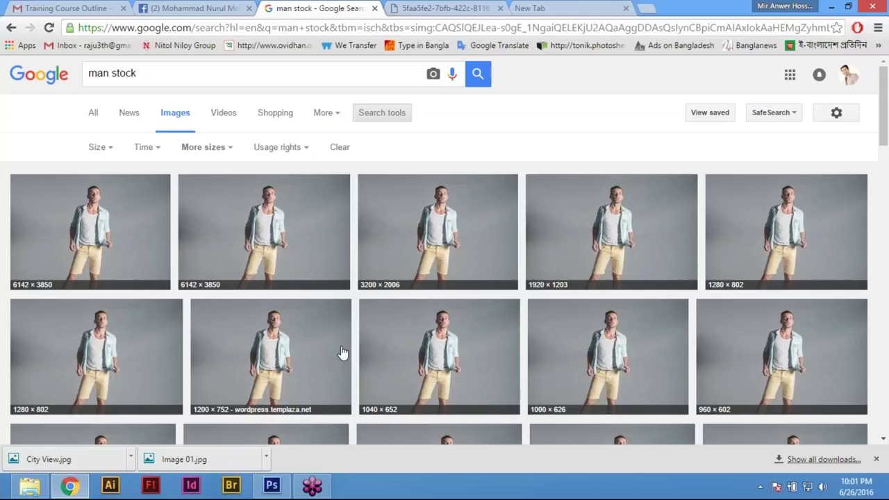
{"action": "scroll", "coordinate": [375, 353], "scroll_direction": "down", "scroll_amount": 2}
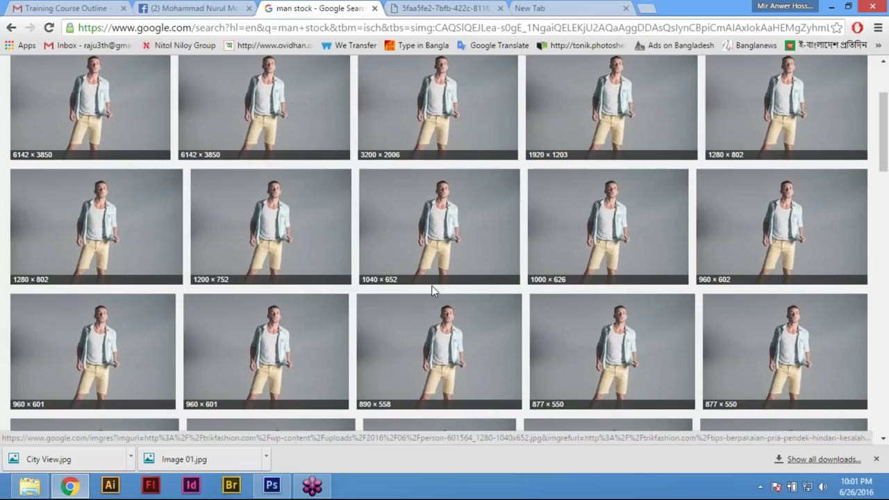
{"action": "scroll", "coordinate": [431, 290], "scroll_direction": "up", "scroll_amount": 3}
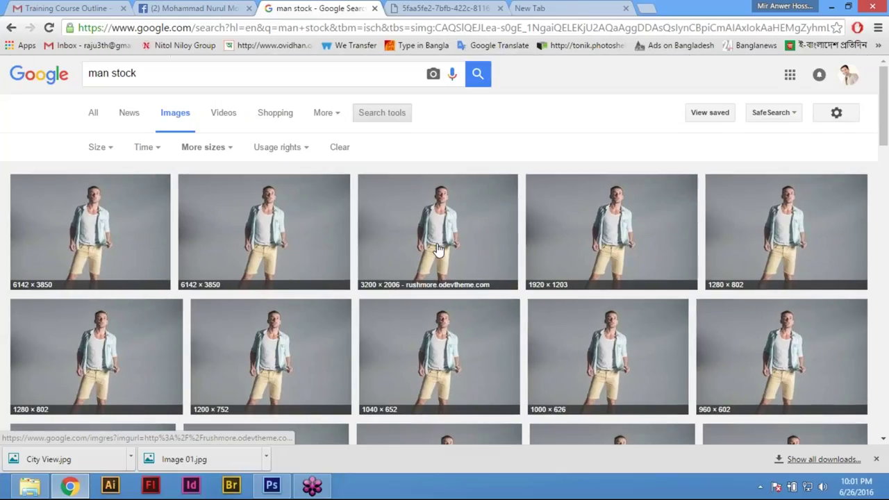
Open the 1920 × 1203 version of the photo on its own and enlarge it to full size.
{"action": "left_click", "coordinate": [618, 229]}
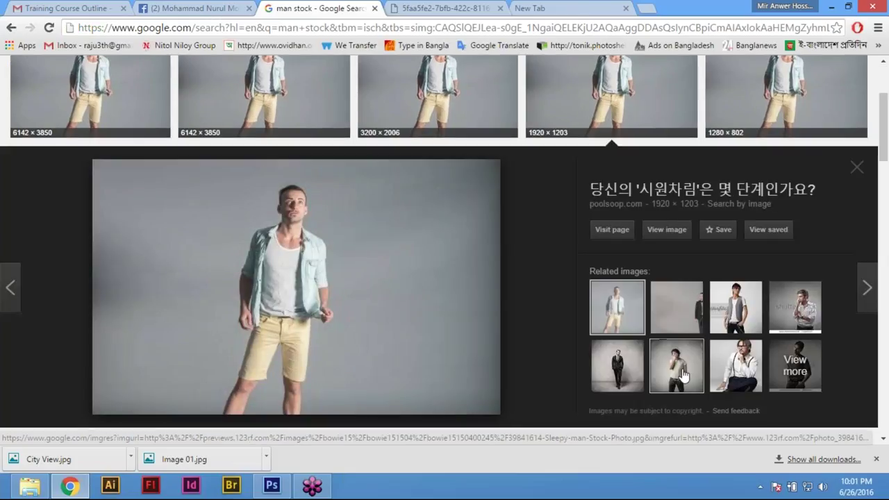
{"action": "left_click", "coordinate": [671, 231]}
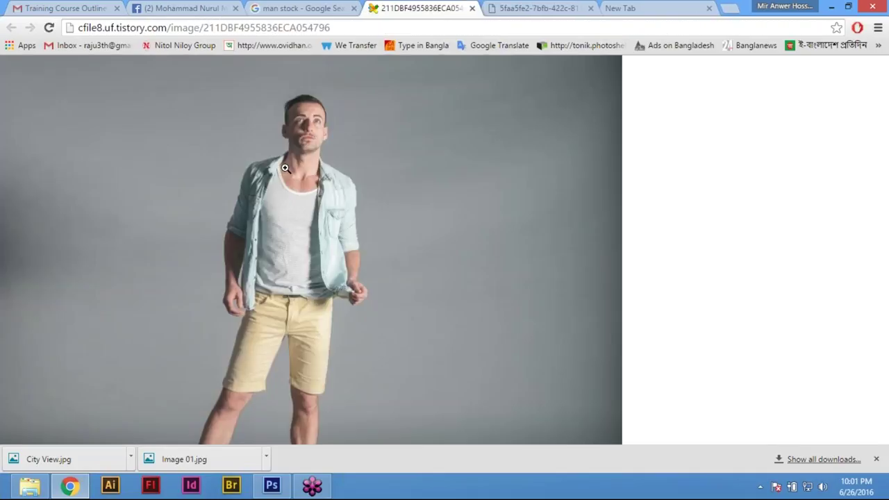
{"action": "left_click", "coordinate": [290, 163]}
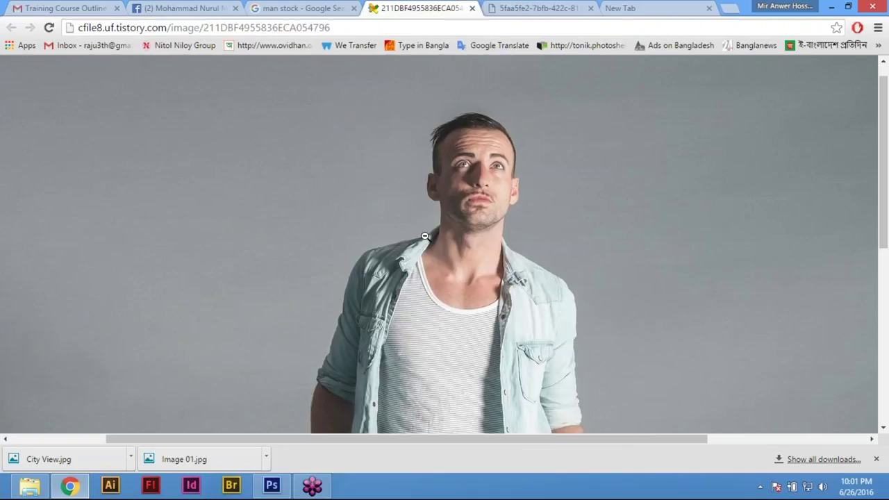
Save the full-size photo as the JPEG Image 01 in the Geting Asset folder, replacing the existing file.
{"action": "right_click", "coordinate": [407, 239]}
{"action": "left_click", "coordinate": [485, 263]}
{"action": "left_click", "coordinate": [231, 97]}
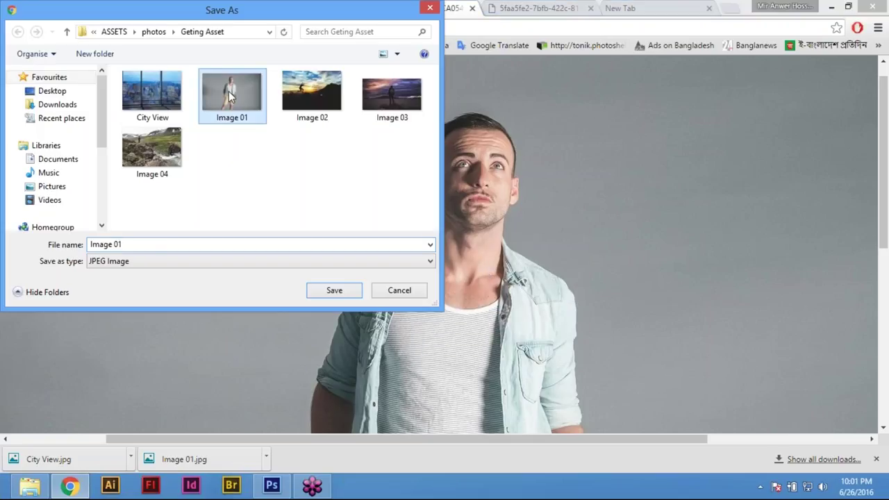
{"action": "left_click", "coordinate": [330, 290]}
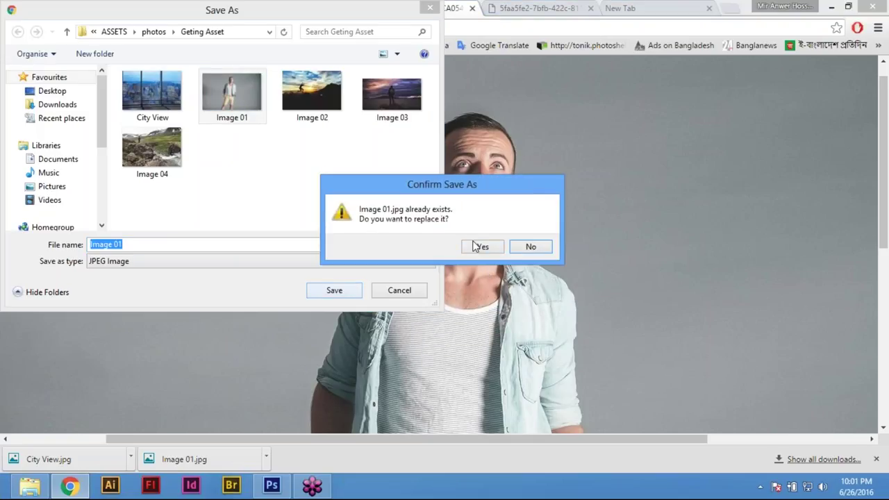
{"action": "left_click", "coordinate": [479, 247]}
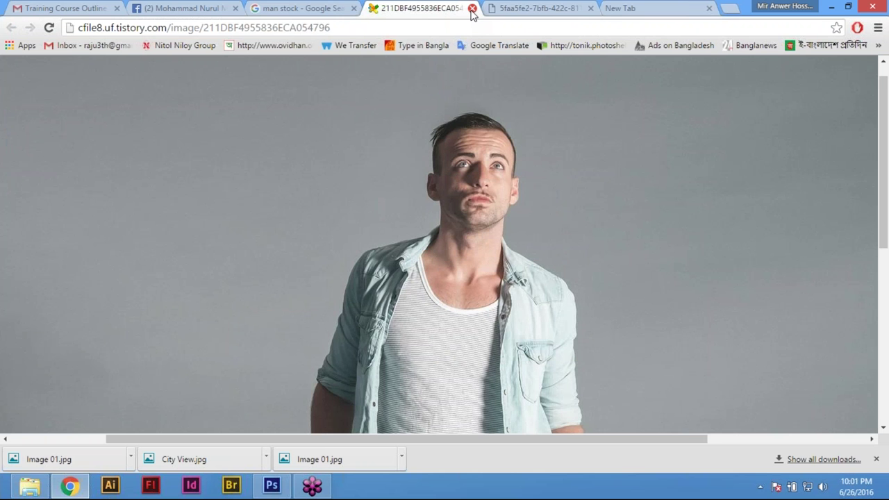
Close the saved photo's page, switch to Photoshop, and select the whole grey backdrop around the man in Image 01.jpg with the Magic Wand.
{"action": "left_click", "coordinate": [472, 10]}
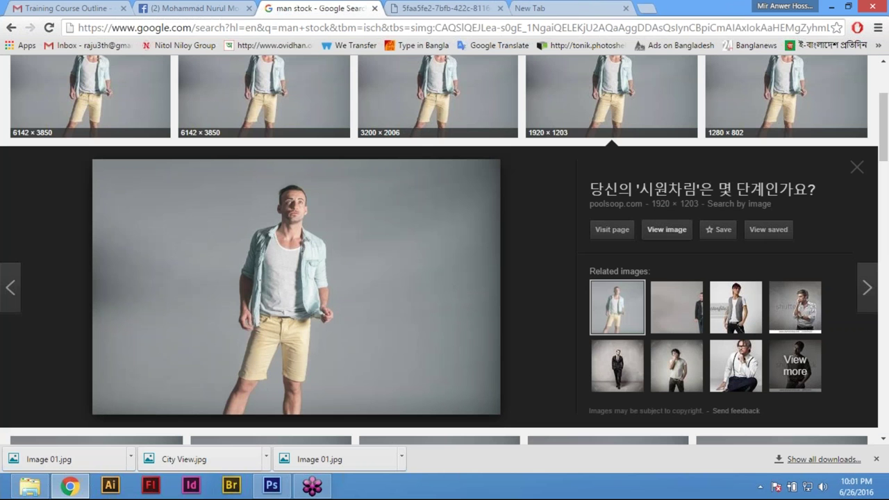
{"action": "left_click", "coordinate": [273, 485]}
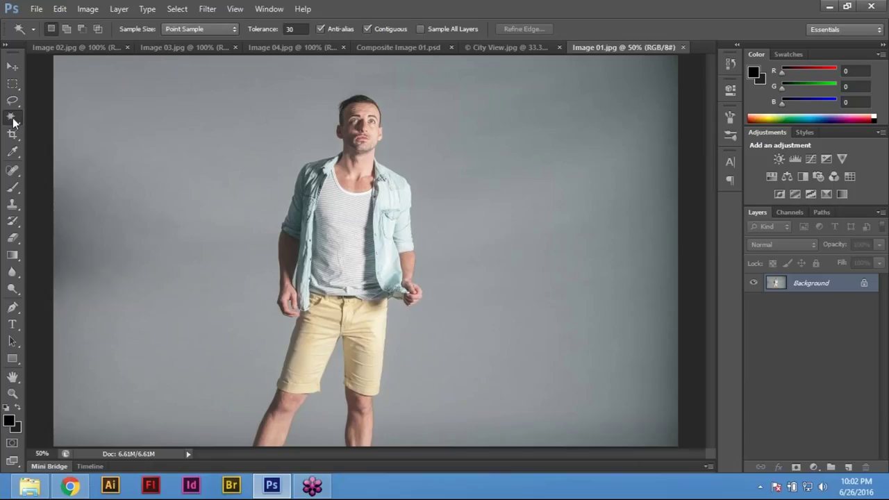
{"action": "left_click", "coordinate": [165, 175]}
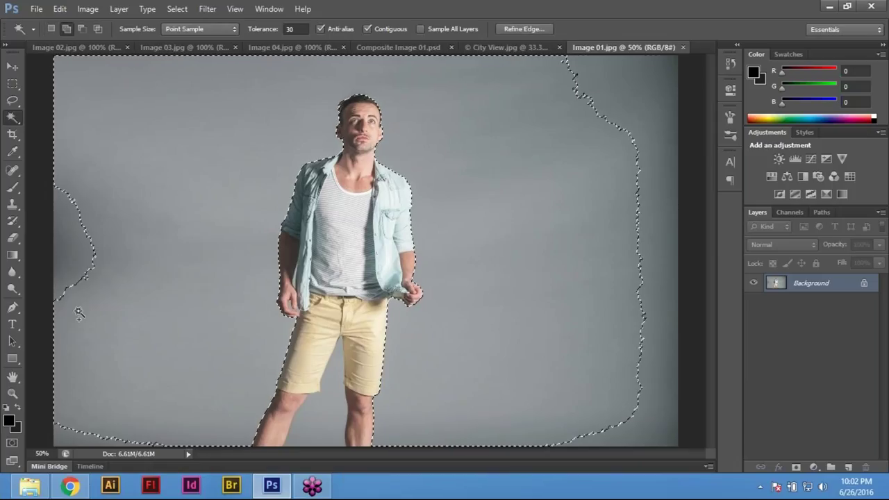
{"action": "left_click", "coordinate": [645, 326]}
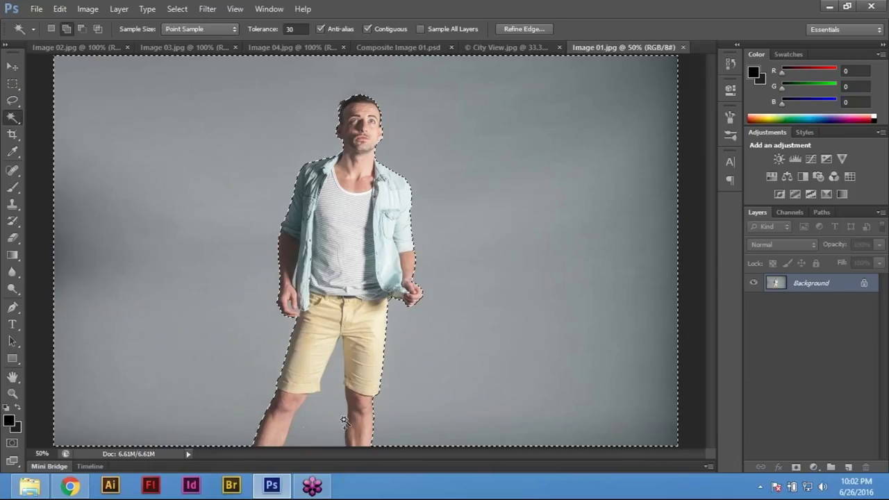
Extend the selection to the backdrop gaps beside the man's forearm and inside his curled hand, finishing with everything deselected.
{"action": "left_click", "coordinate": [267, 267], "text": "ctrl"}
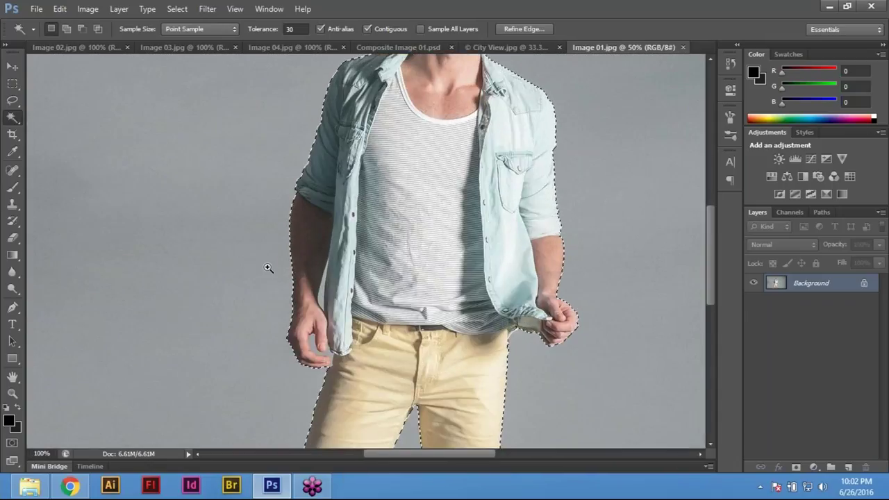
{"action": "left_click", "coordinate": [295, 285], "text": "ctrl"}
{"action": "left_click", "coordinate": [309, 298], "text": "ctrl"}
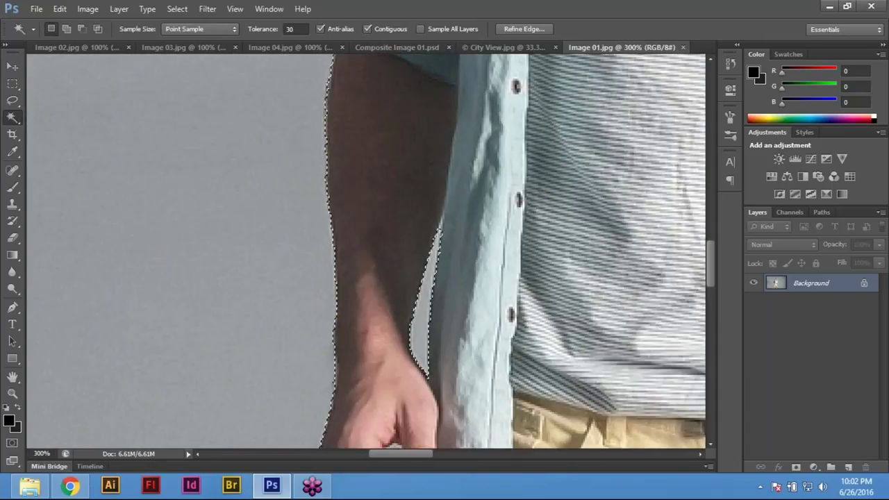
{"action": "scroll", "coordinate": [430, 317], "scroll_direction": "down", "scroll_amount": 5}
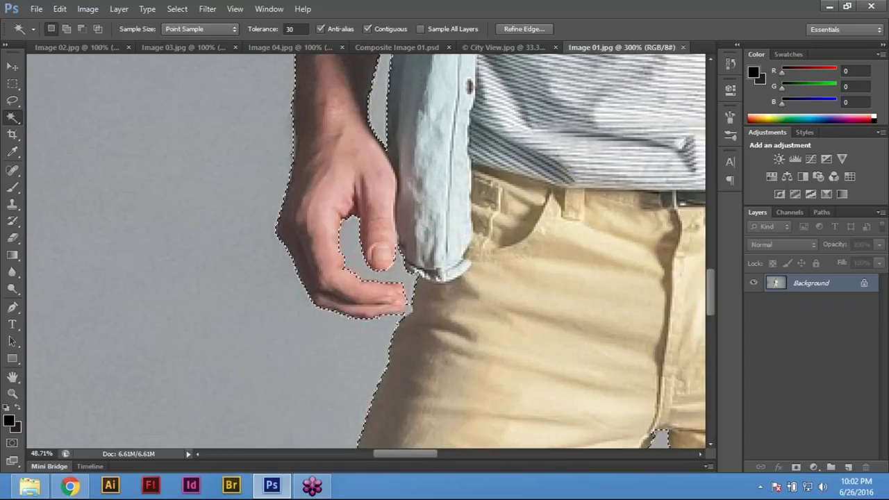
{"action": "key", "text": "ctrl+0"}
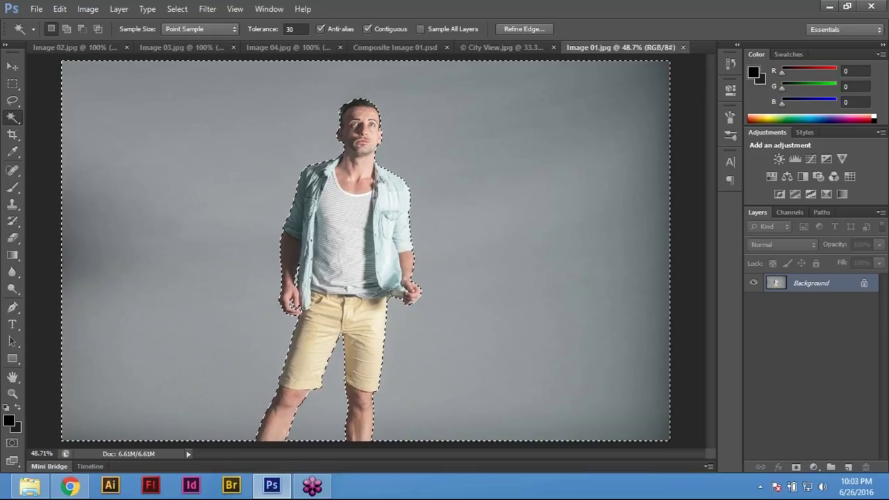
{"action": "key", "text": "ctrl+d"}
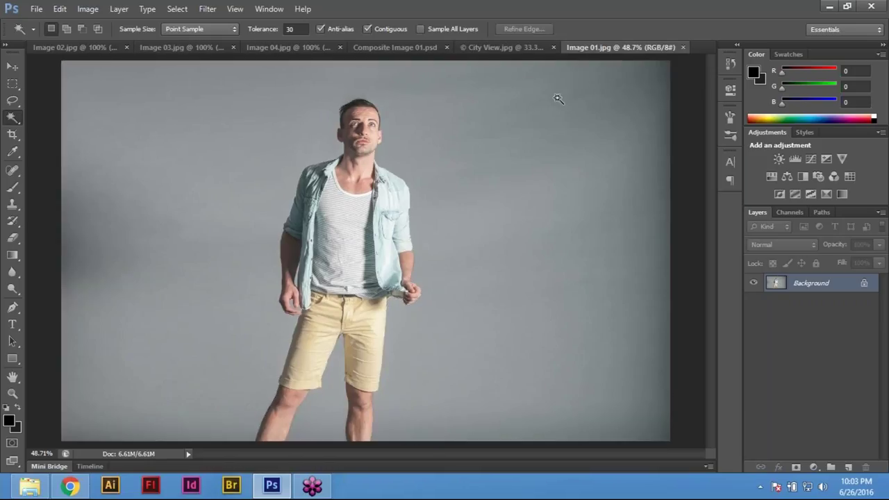
{"action": "left_click", "coordinate": [520, 47]}
{"action": "key", "text": "ctrl+a"}
{"action": "left_click", "coordinate": [628, 47]}
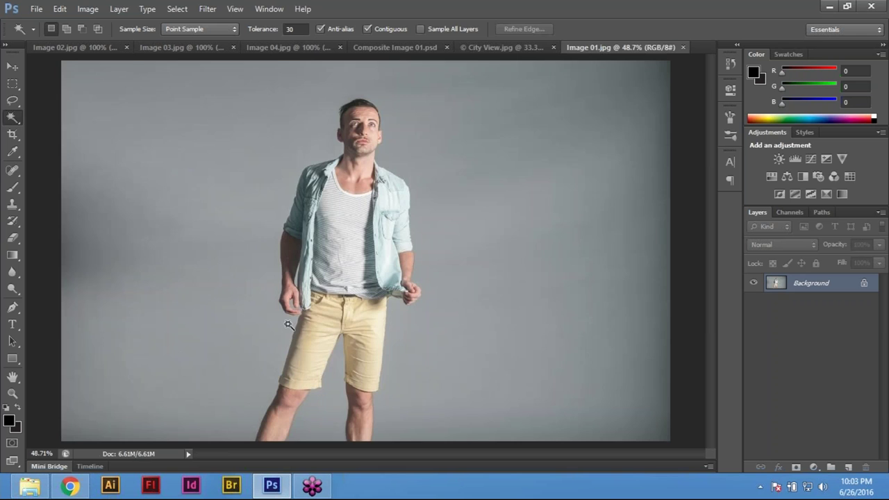
Switch to Chrome and search Google by image, uploading Image 02 from the Geting Asset folder.
{"action": "left_click", "coordinate": [66, 488]}
{"action": "scroll", "coordinate": [311, 323], "scroll_direction": "up", "scroll_amount": 3}
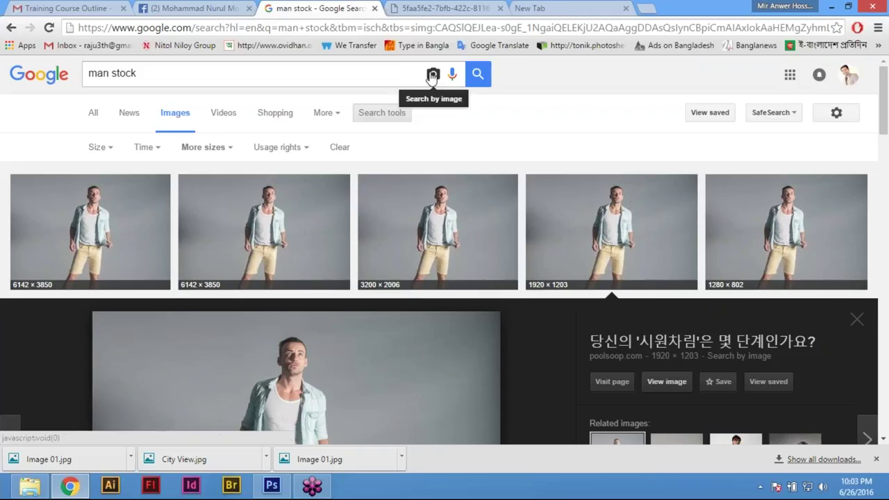
{"action": "left_click", "coordinate": [433, 73]}
{"action": "left_click", "coordinate": [262, 124]}
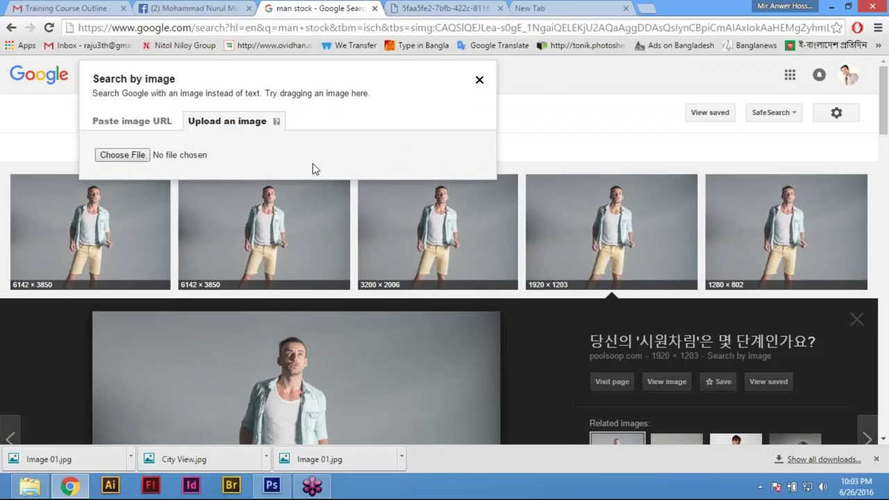
{"action": "left_click", "coordinate": [276, 164]}
{"action": "left_click", "coordinate": [309, 119]}
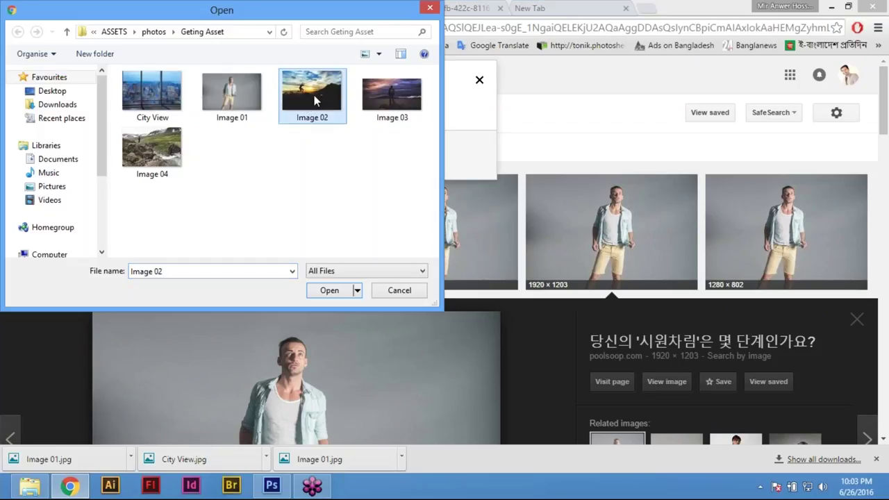
{"action": "double_click", "coordinate": [314, 95]}
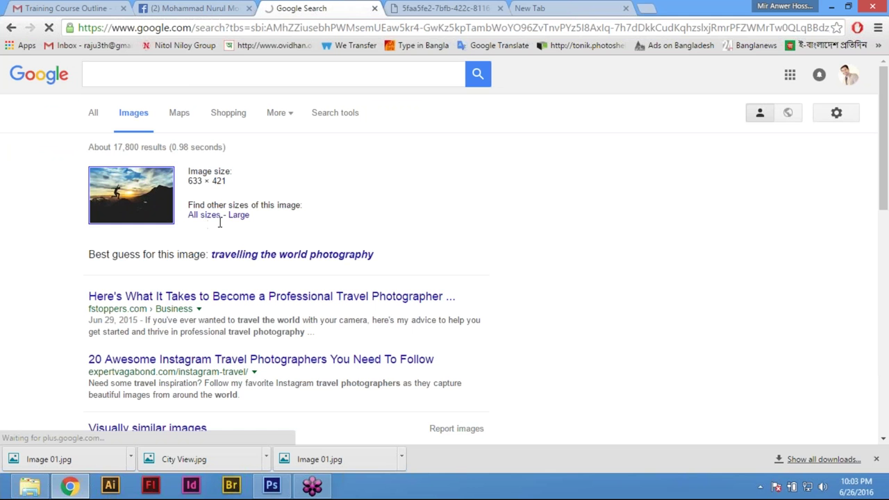
Open the listing of all sizes of the jumping silhouette photo, and look through the available versions.
{"action": "left_click", "coordinate": [211, 218]}
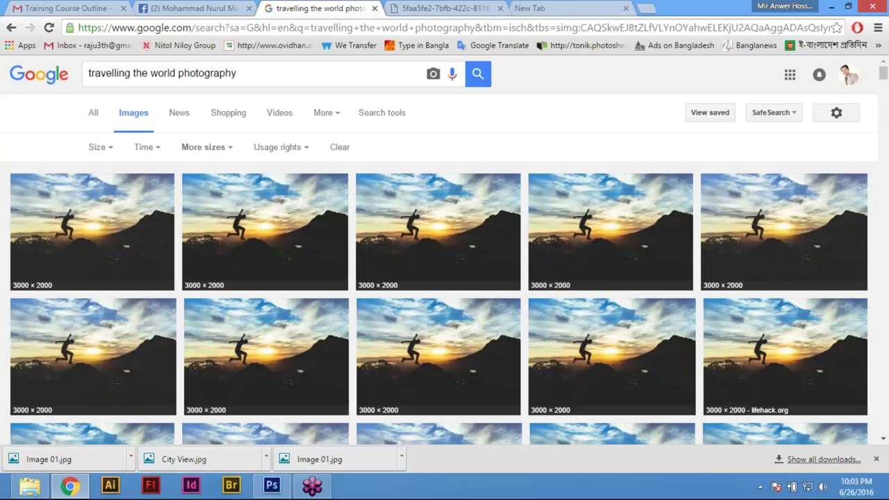
{"action": "scroll", "coordinate": [482, 321], "scroll_direction": "down", "scroll_amount": 1}
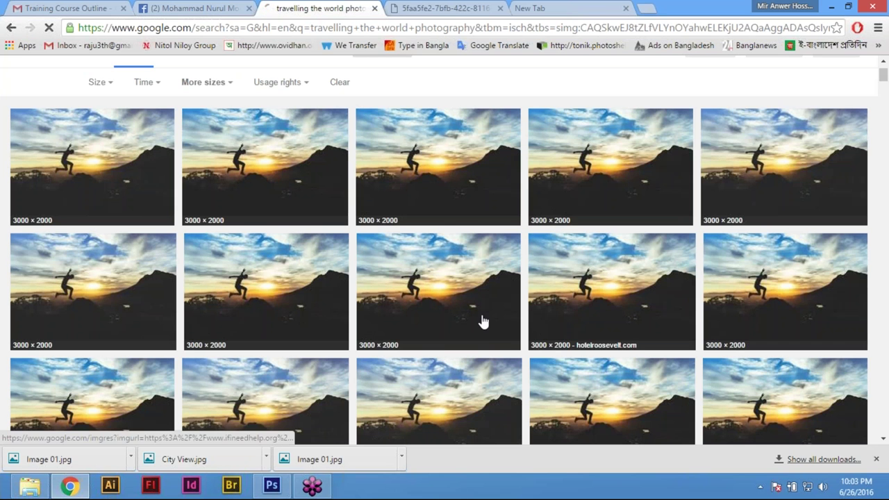
{"action": "scroll", "coordinate": [483, 323], "scroll_direction": "down", "scroll_amount": 2}
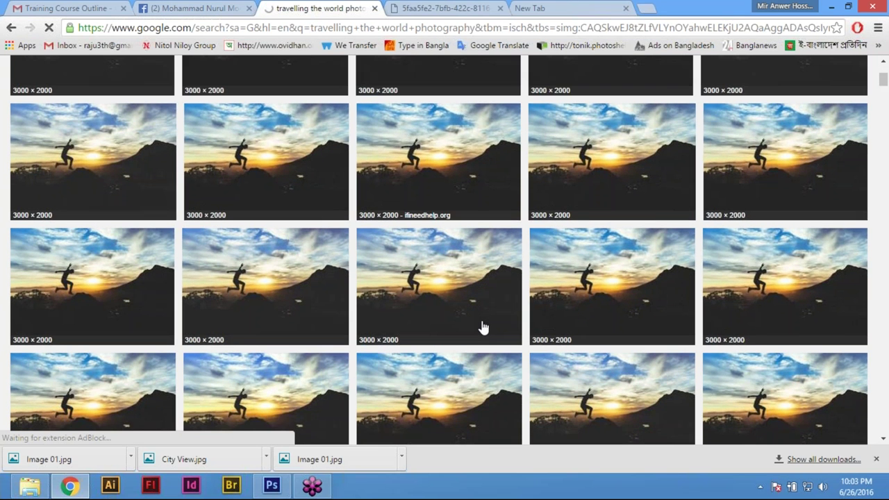
{"action": "scroll", "coordinate": [482, 330], "scroll_direction": "down", "scroll_amount": 1}
{"action": "scroll", "coordinate": [481, 331], "scroll_direction": "down", "scroll_amount": 3}
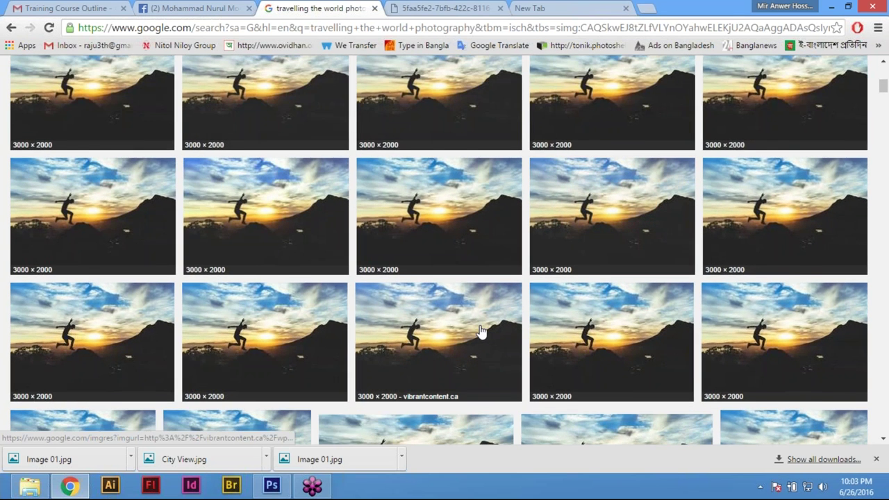
{"action": "scroll", "coordinate": [481, 331], "scroll_direction": "down", "scroll_amount": 3}
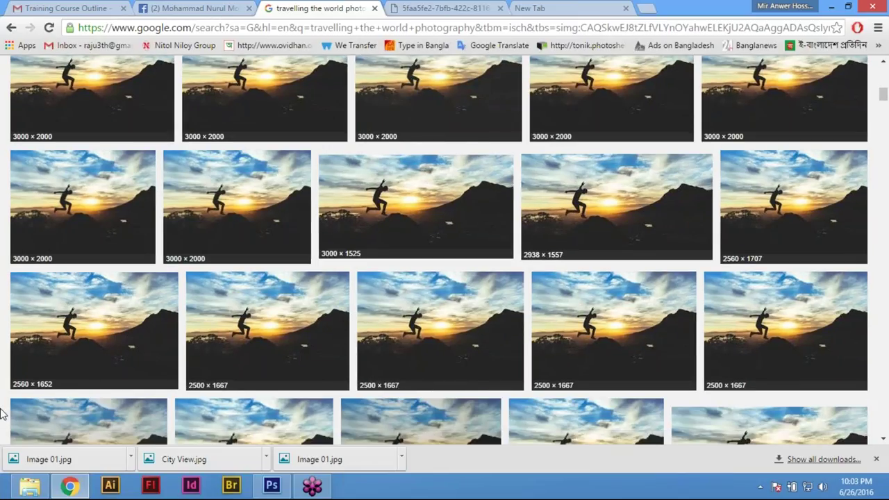
{"action": "scroll", "coordinate": [195, 371], "scroll_direction": "down", "scroll_amount": 1}
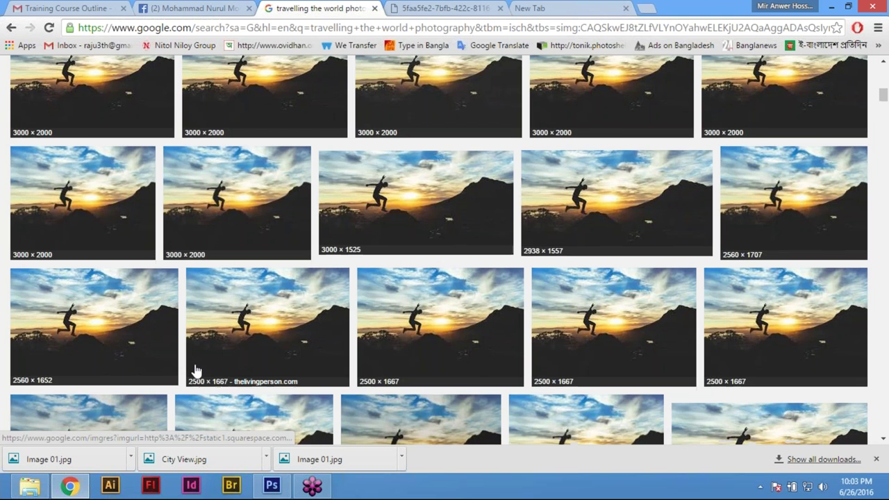
{"action": "scroll", "coordinate": [196, 371], "scroll_direction": "down", "scroll_amount": 1}
{"action": "scroll", "coordinate": [196, 371], "scroll_direction": "up", "scroll_amount": 5}
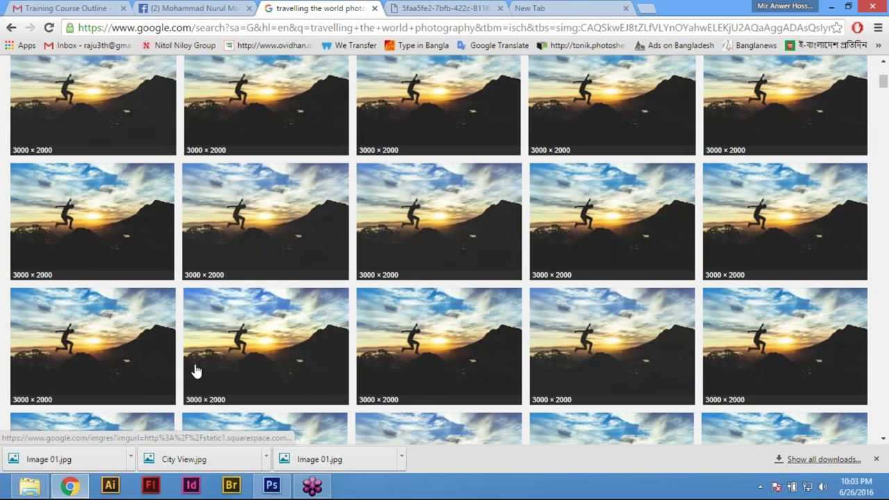
Open the first 3000 × 2000 version of the jumping silhouette photo on its own and enlarge it to full size.
{"action": "left_click", "coordinate": [92, 231]}
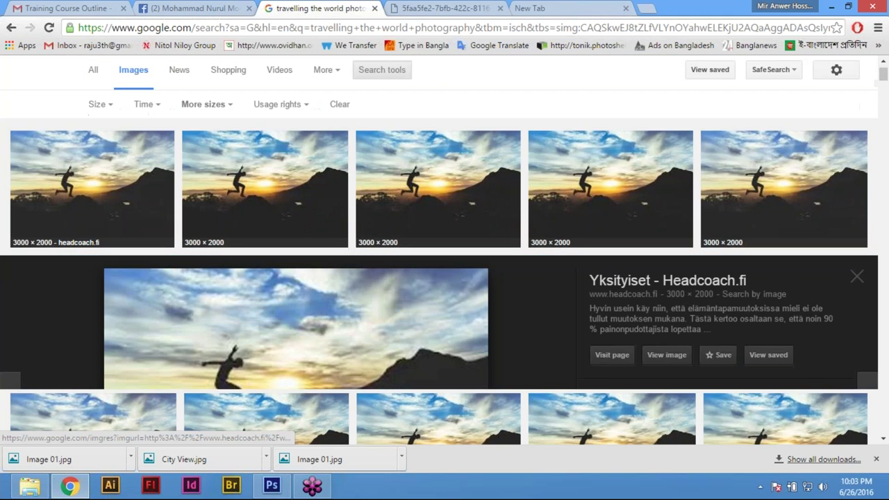
{"action": "left_click", "coordinate": [692, 245]}
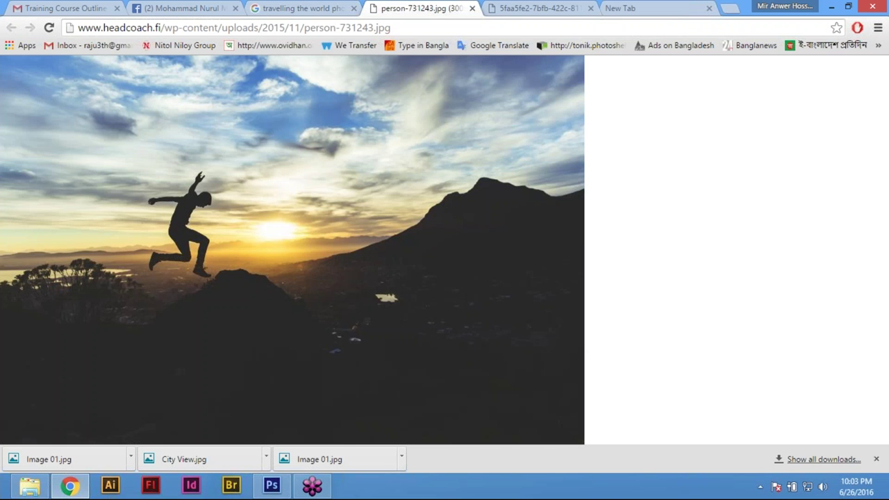
{"action": "left_click", "coordinate": [188, 208]}
Save the full-size silhouette photo as the JPEG Image 02 in the Geting Asset folder, replacing the existing file, and close its page.
{"action": "right_click", "coordinate": [554, 198]}
{"action": "left_click", "coordinate": [625, 227]}
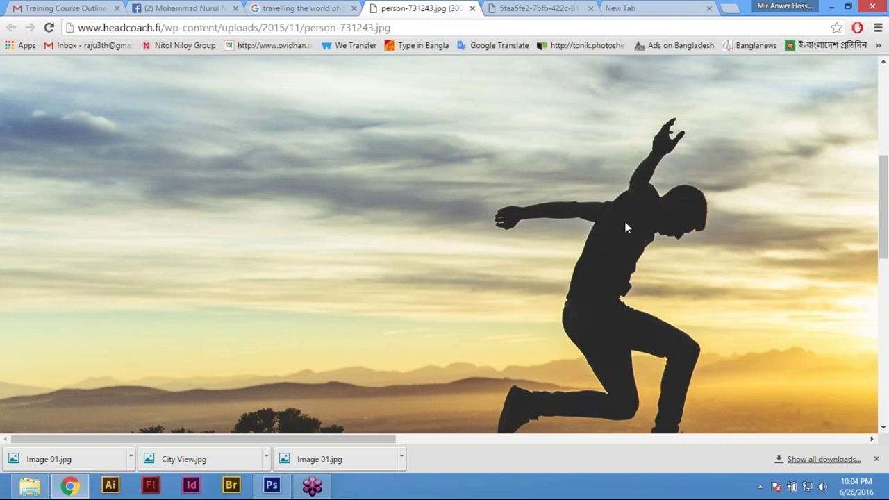
{"action": "left_click", "coordinate": [320, 111]}
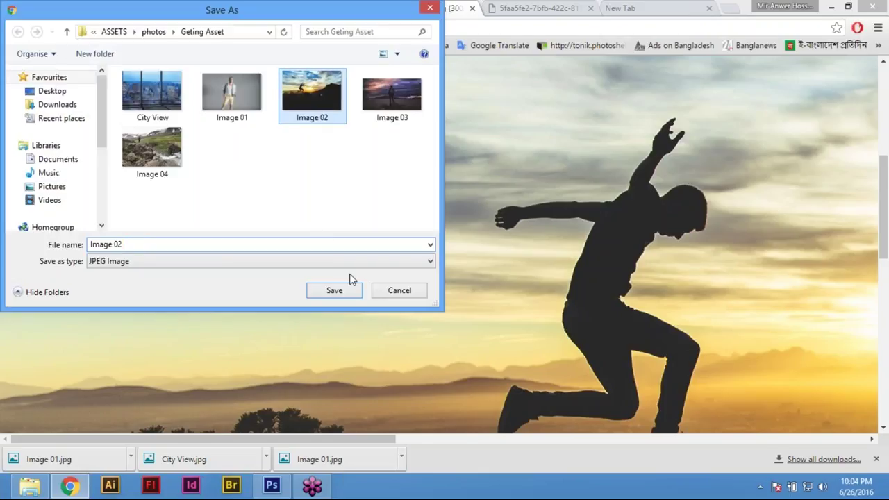
{"action": "left_click", "coordinate": [333, 290]}
{"action": "left_click", "coordinate": [485, 243]}
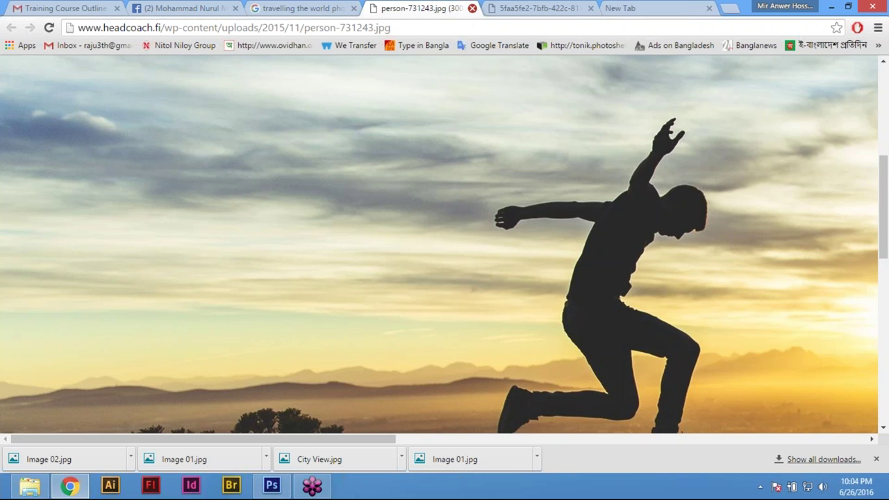
{"action": "left_click", "coordinate": [472, 8]}
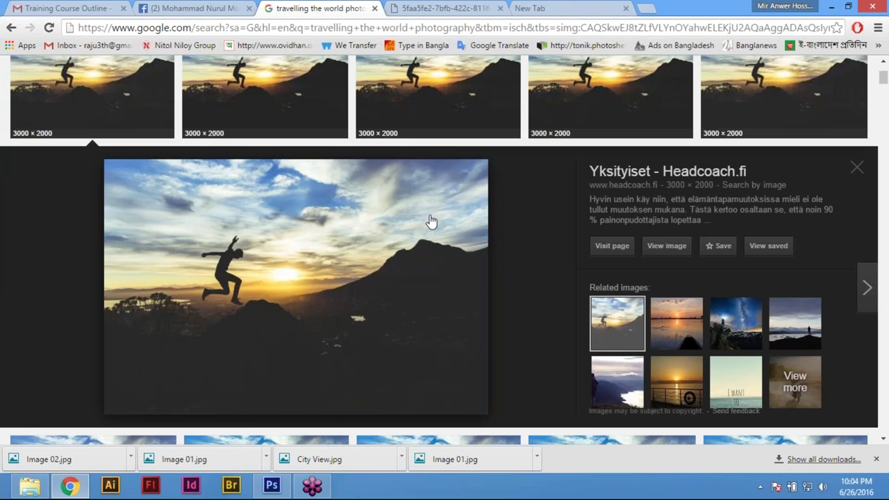
Search Google by image, uploading Image 03 from the Geting Asset folder.
{"action": "scroll", "coordinate": [431, 220], "scroll_direction": "up", "scroll_amount": 3}
{"action": "left_click", "coordinate": [439, 73]}
{"action": "left_click", "coordinate": [227, 120]}
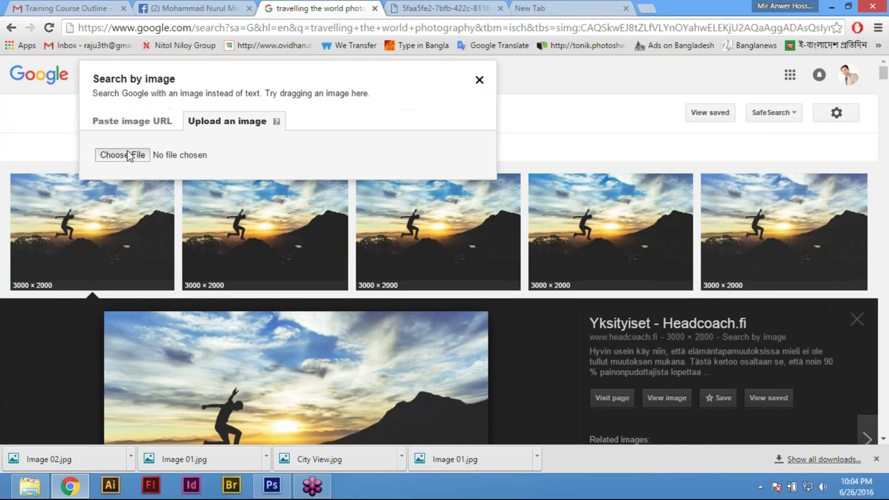
{"action": "left_click", "coordinate": [129, 156]}
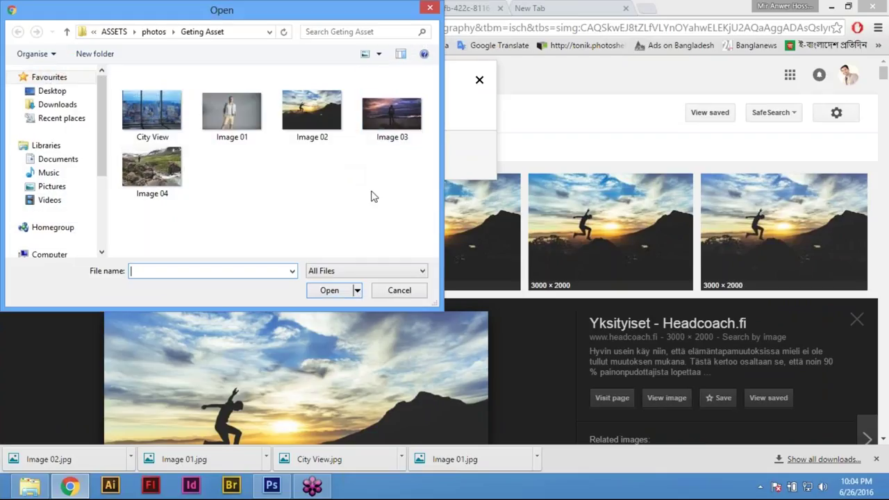
{"action": "left_click", "coordinate": [393, 109]}
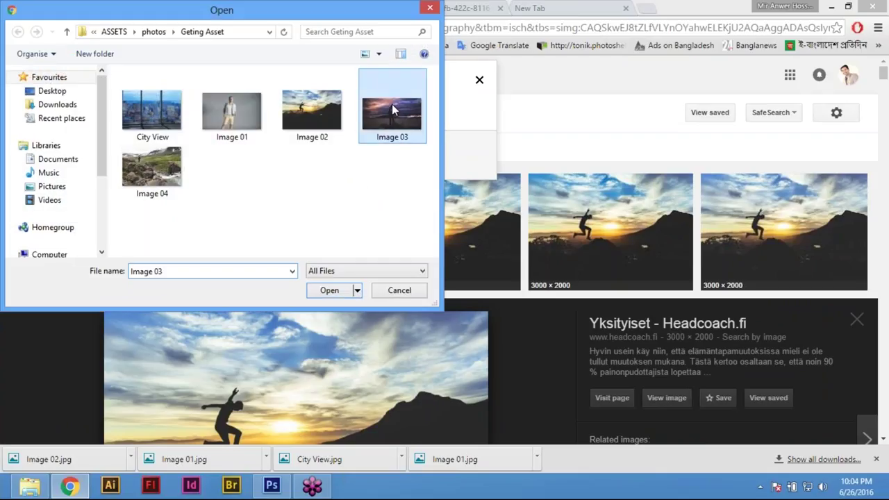
{"action": "double_click", "coordinate": [392, 109]}
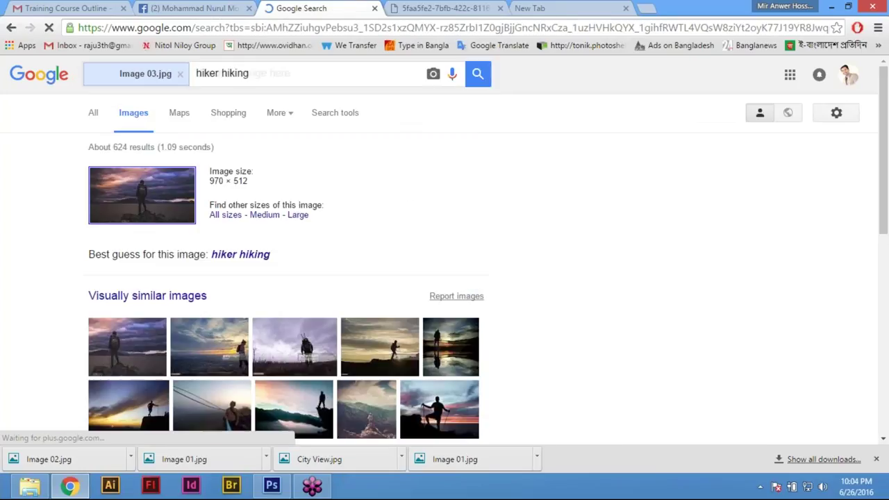
From the listing of all sizes, open the first 3071 × 1629 hiker photo on its own and enlarge it to full size.
{"action": "left_click", "coordinate": [227, 216]}
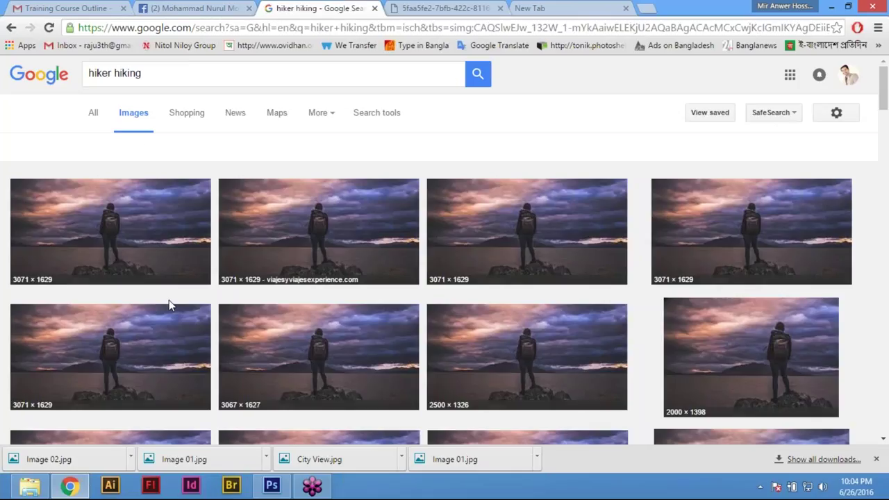
{"action": "left_click", "coordinate": [161, 246]}
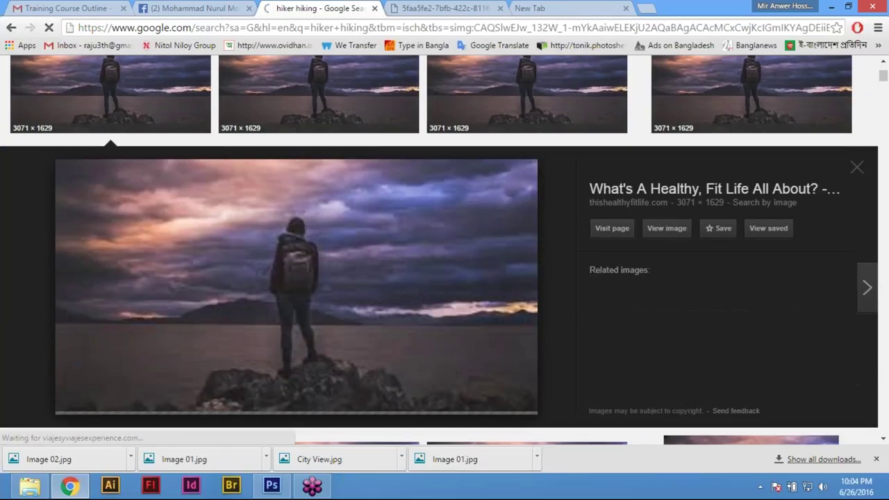
{"action": "left_click", "coordinate": [668, 234]}
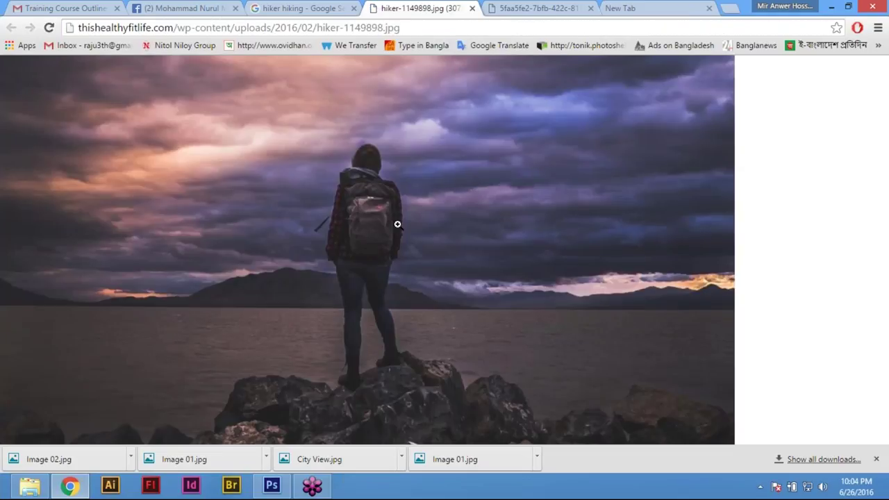
{"action": "left_click", "coordinate": [397, 225]}
Save the full-size hiker photo as the JPEG Image 03 in the Geting Asset folder, replacing the existing file.
{"action": "right_click", "coordinate": [386, 223]}
{"action": "left_click", "coordinate": [450, 250]}
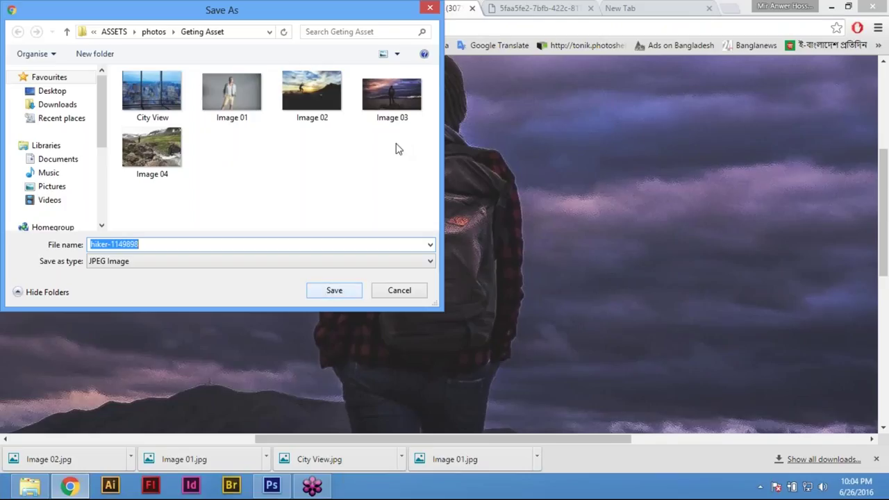
{"action": "left_click", "coordinate": [399, 95]}
{"action": "left_click", "coordinate": [334, 290]}
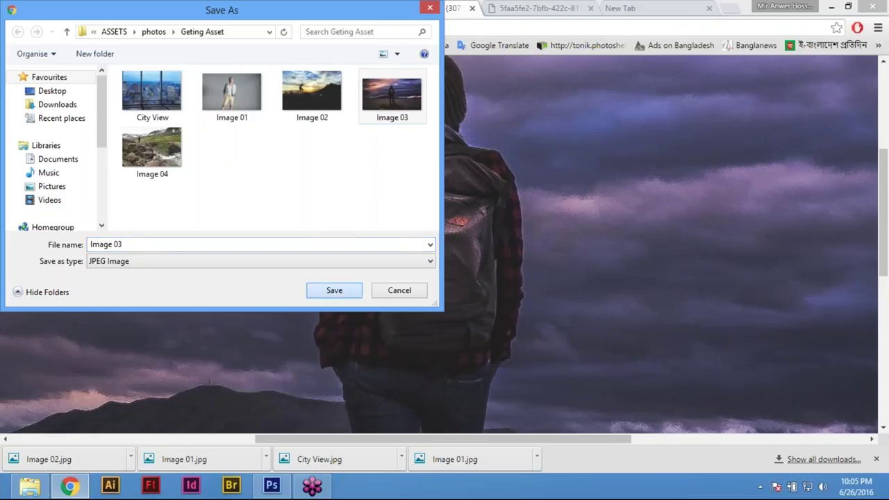
{"action": "left_click", "coordinate": [480, 247]}
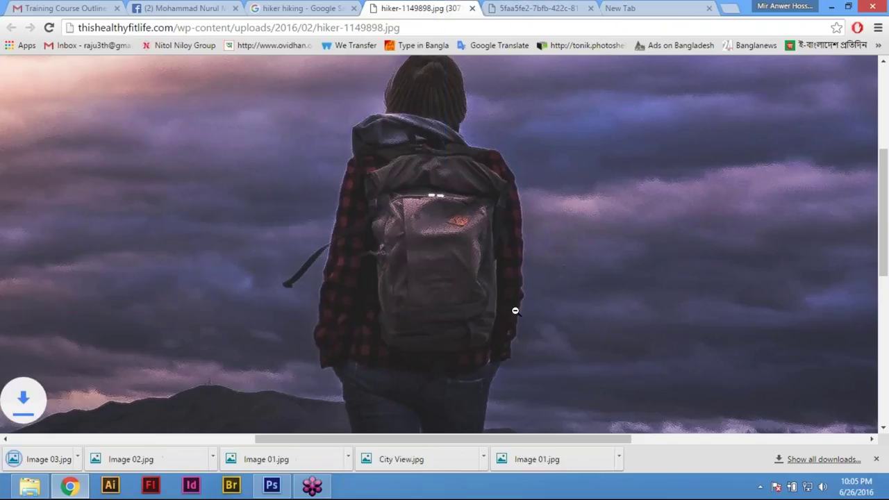
Return to the Google image results and search by image, uploading Image 04 from the Geting Asset folder.
{"action": "left_click", "coordinate": [320, 10]}
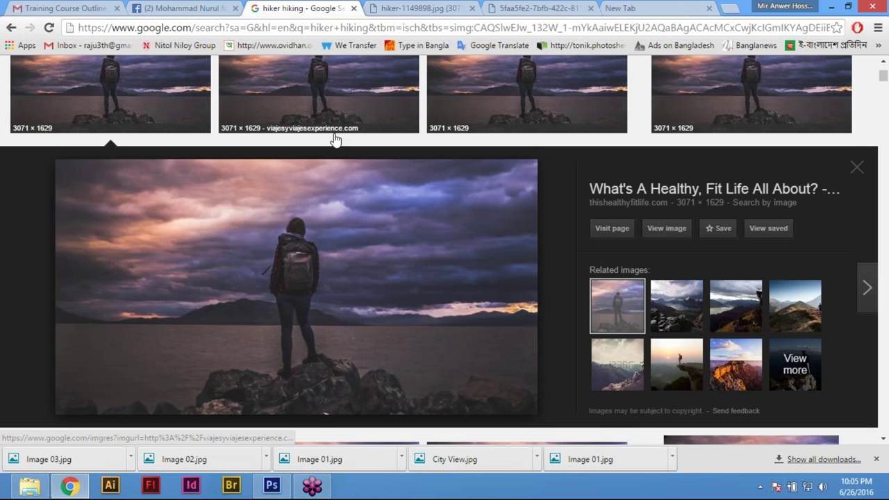
{"action": "scroll", "coordinate": [336, 139], "scroll_direction": "up", "scroll_amount": 5}
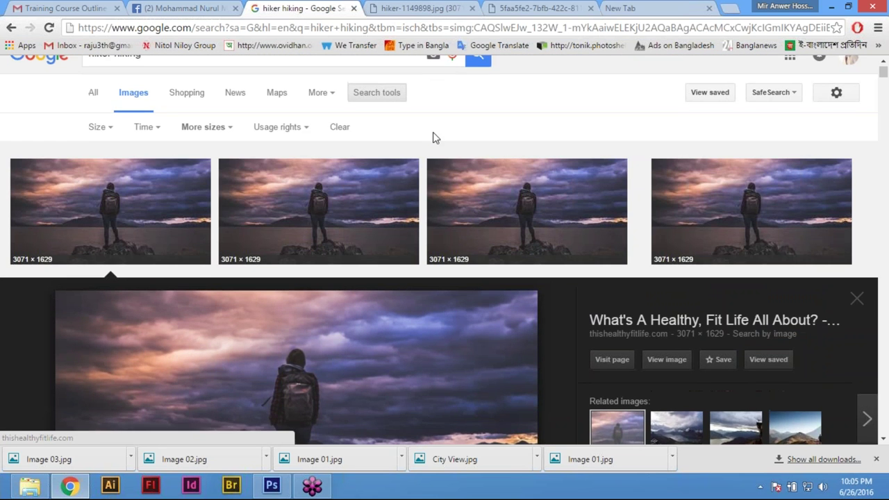
{"action": "scroll", "coordinate": [433, 137], "scroll_direction": "up", "scroll_amount": 1}
{"action": "left_click", "coordinate": [454, 74]}
{"action": "left_click", "coordinate": [246, 121]}
{"action": "left_click", "coordinate": [115, 159]}
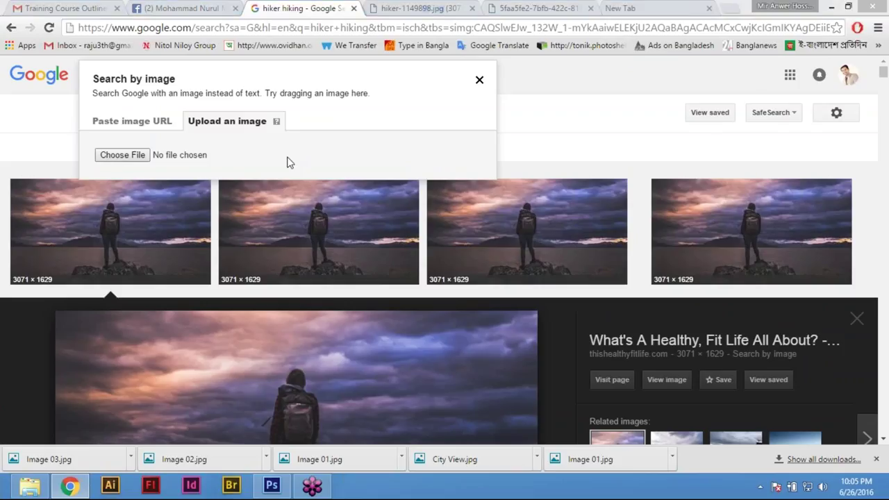
{"action": "left_click", "coordinate": [159, 167]}
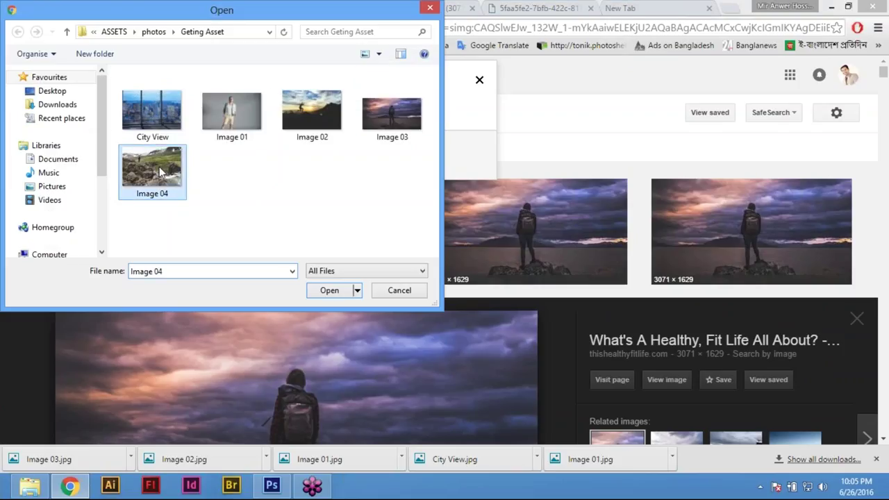
{"action": "double_click", "coordinate": [159, 166]}
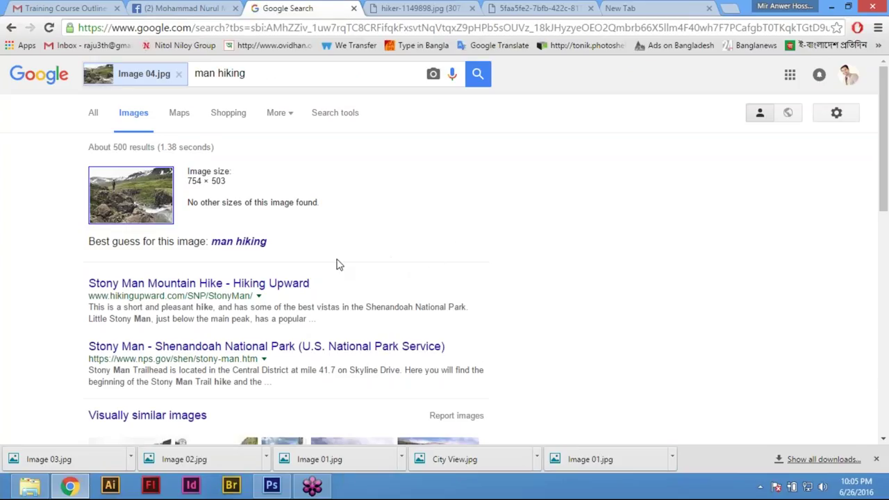
From the visually similar images, open the 977 × 550 photo of the man hiking by the waterfall on its own.
{"action": "scroll", "coordinate": [336, 271], "scroll_direction": "down", "scroll_amount": 2}
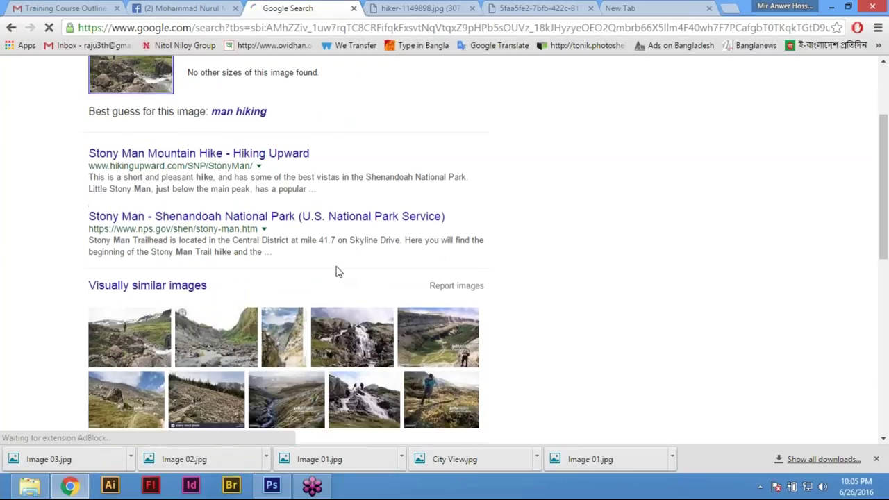
{"action": "left_click", "coordinate": [208, 343]}
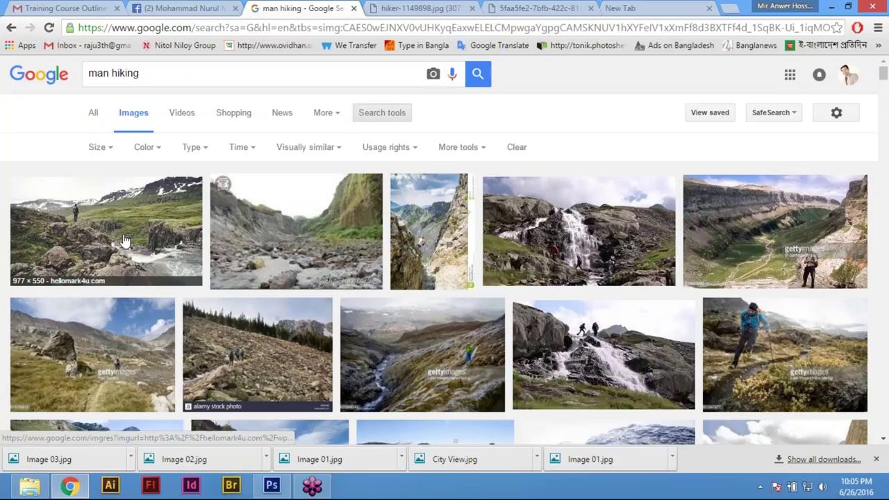
{"action": "left_click", "coordinate": [152, 227]}
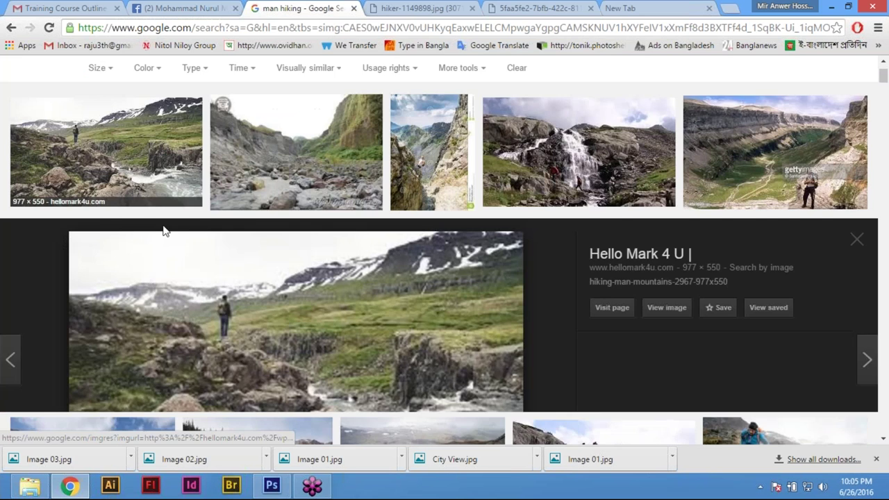
{"action": "left_click", "coordinate": [665, 236]}
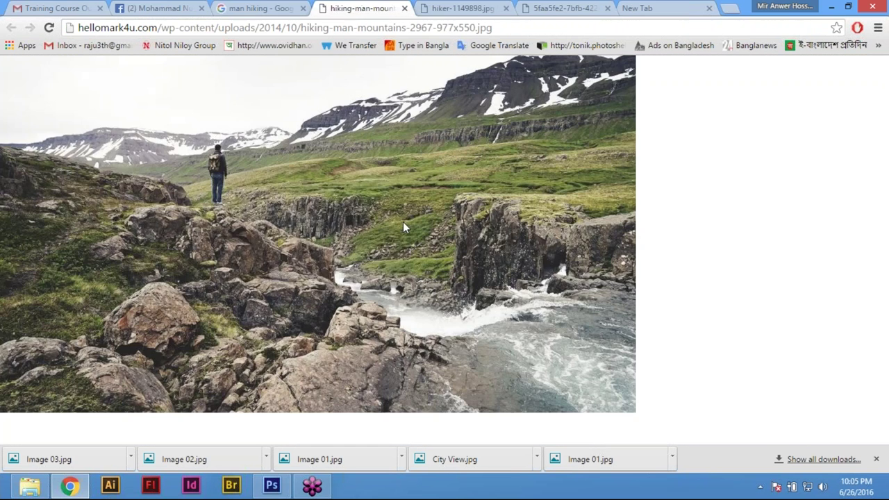
Save the hiking man photo as the JPEG Image 04 in the Geting Asset folder, replacing the existing file.
{"action": "right_click", "coordinate": [232, 173]}
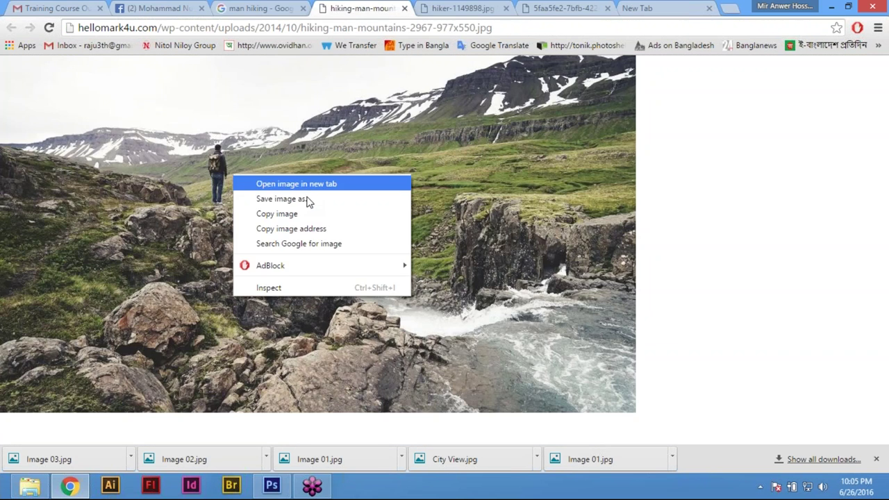
{"action": "left_click", "coordinate": [308, 202]}
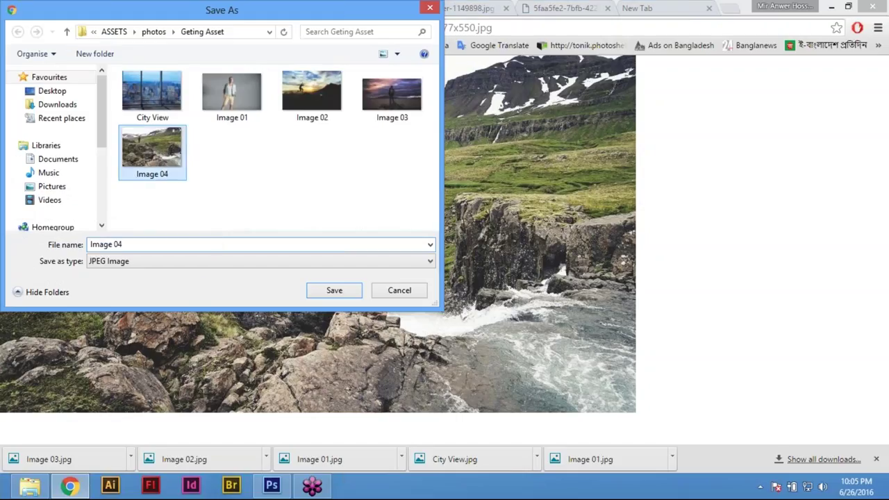
{"action": "left_click", "coordinate": [334, 290]}
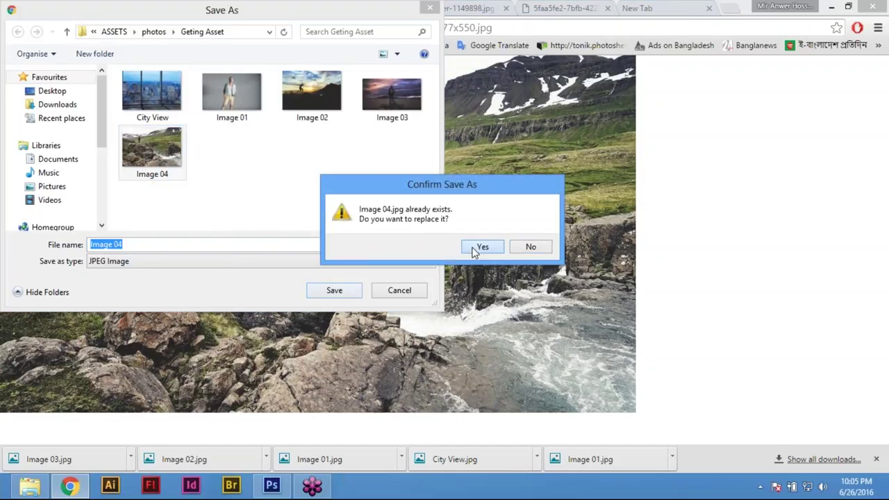
{"action": "left_click", "coordinate": [476, 248]}
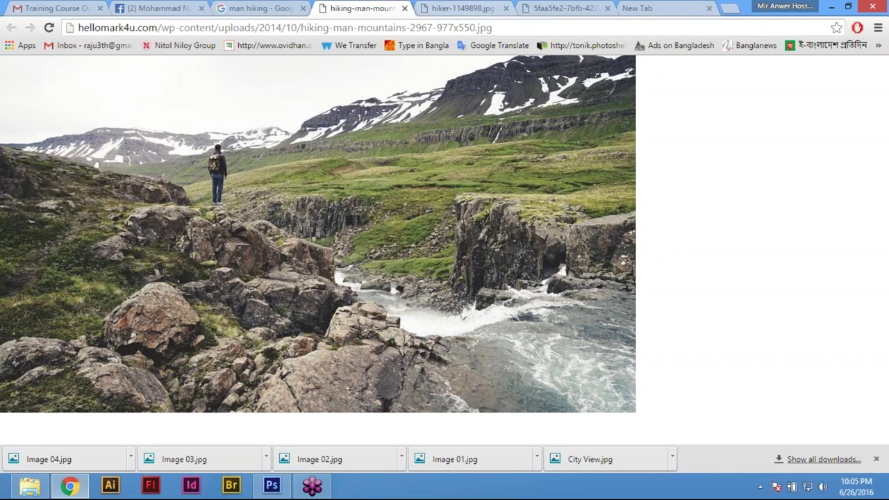
Close the browser pages showing the hiking man, the hiker and the city view photos.
{"action": "left_click", "coordinate": [405, 9]}
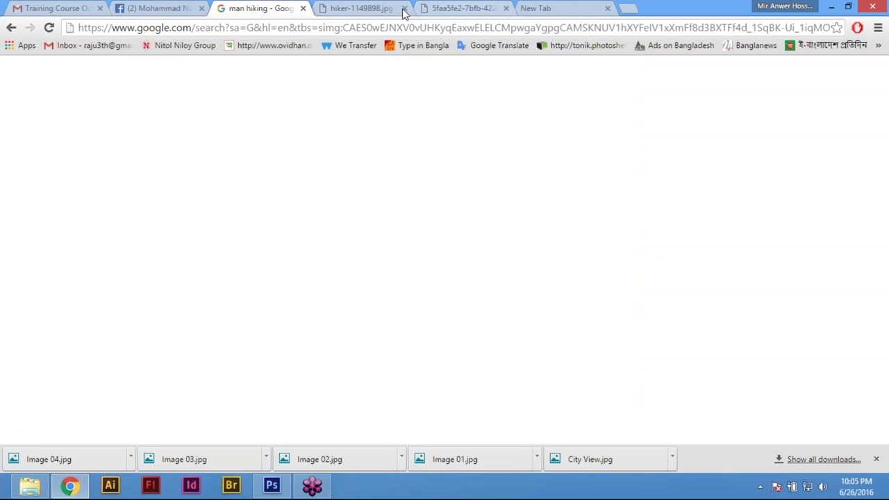
{"action": "left_click", "coordinate": [392, 10]}
{"action": "left_click", "coordinate": [404, 8]}
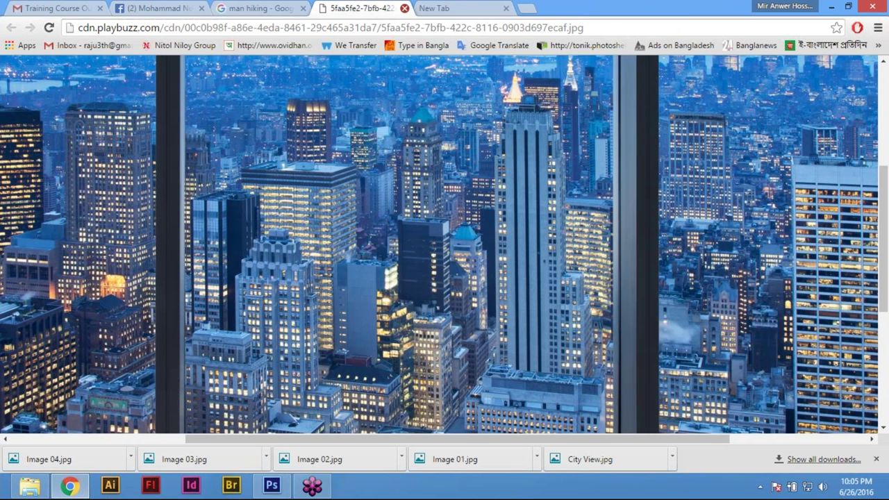
{"action": "left_click", "coordinate": [404, 9]}
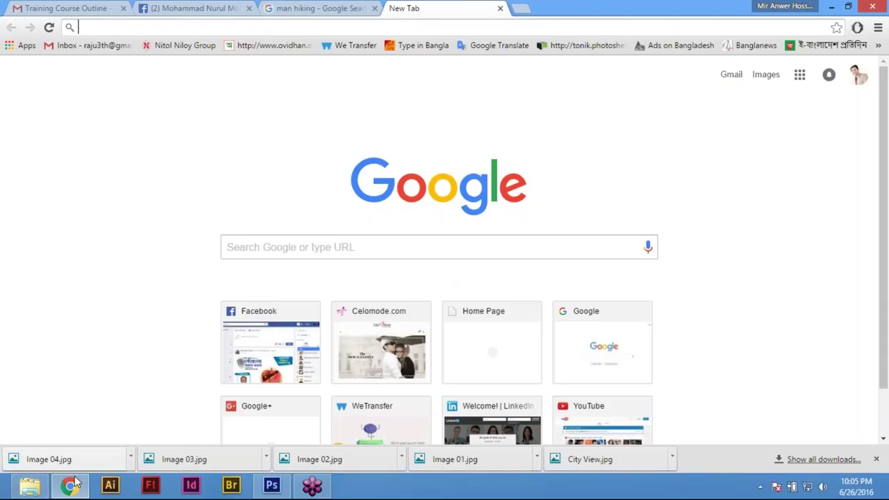
Switch to Photoshop and close the open Image 02.jpg, Image 01.jpg and City View.jpg documents.
{"action": "left_click", "coordinate": [272, 485]}
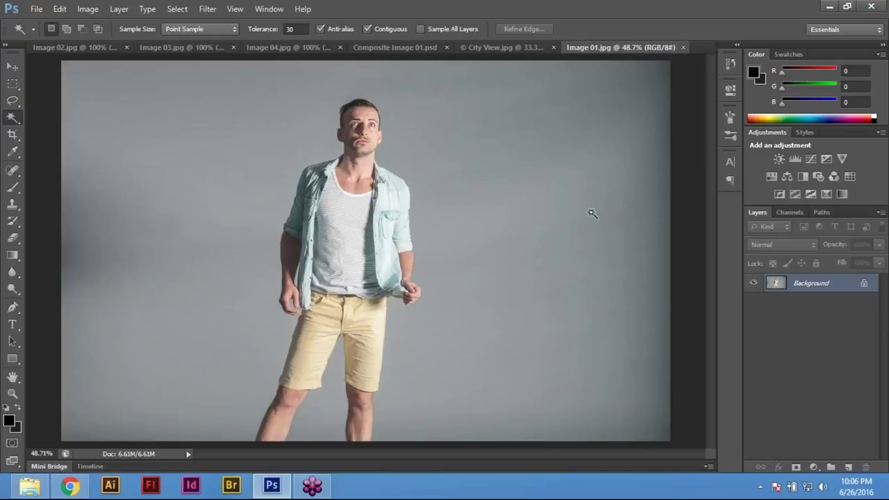
{"action": "left_click", "coordinate": [67, 47]}
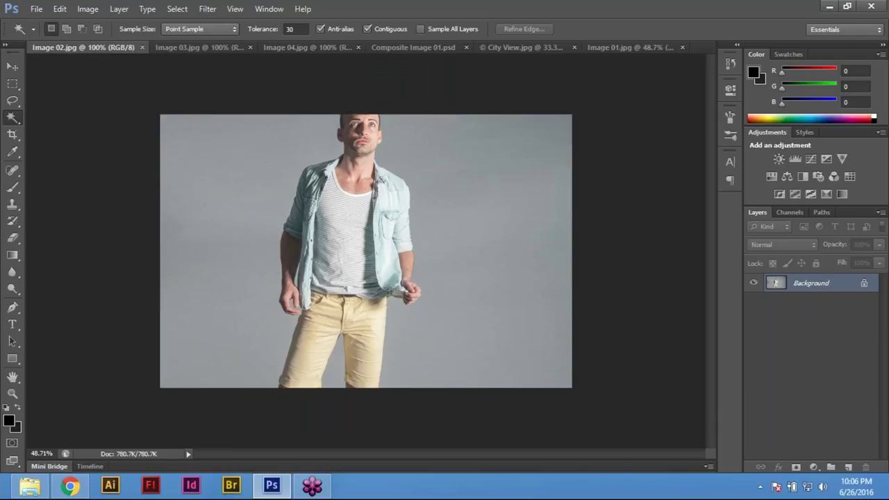
{"action": "key", "text": "ctrl+w"}
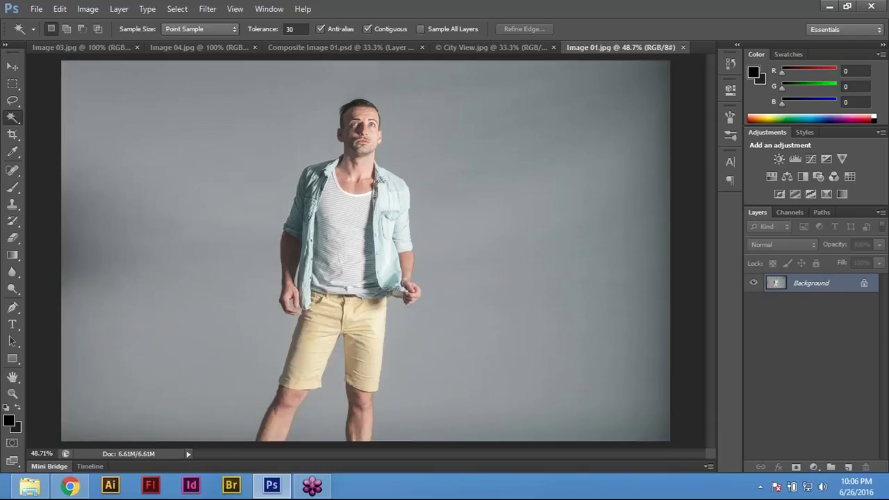
{"action": "key", "text": "ctrl+w"}
{"action": "key", "text": "ctrl+w"}
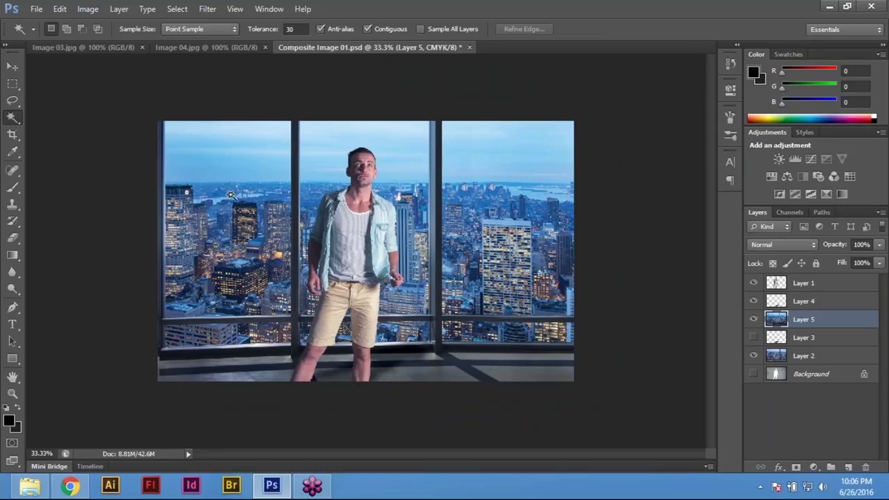
Save Composite Image 01.psd and open the replaced Image 02 from the Geting Asset folder.
{"action": "left_click", "coordinate": [34, 8]}
{"action": "left_click", "coordinate": [57, 157]}
{"action": "key", "text": "ctrl+o"}
{"action": "left_click", "coordinate": [498, 150]}
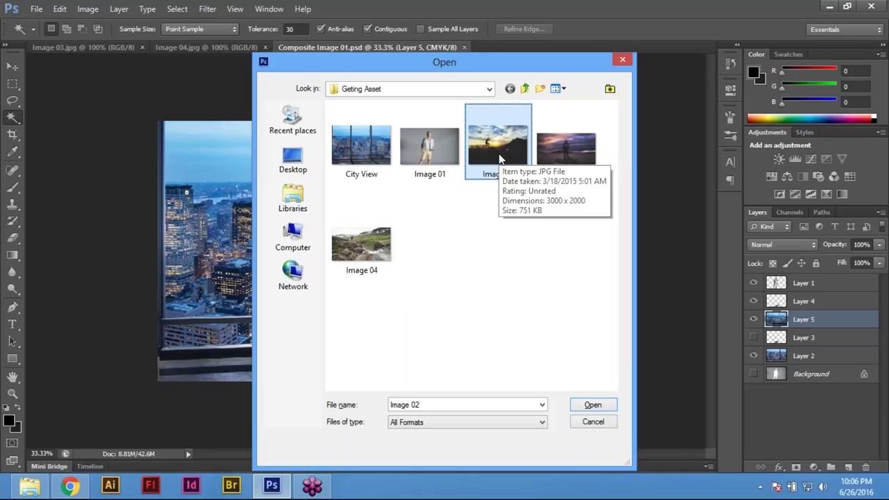
{"action": "double_click", "coordinate": [498, 159]}
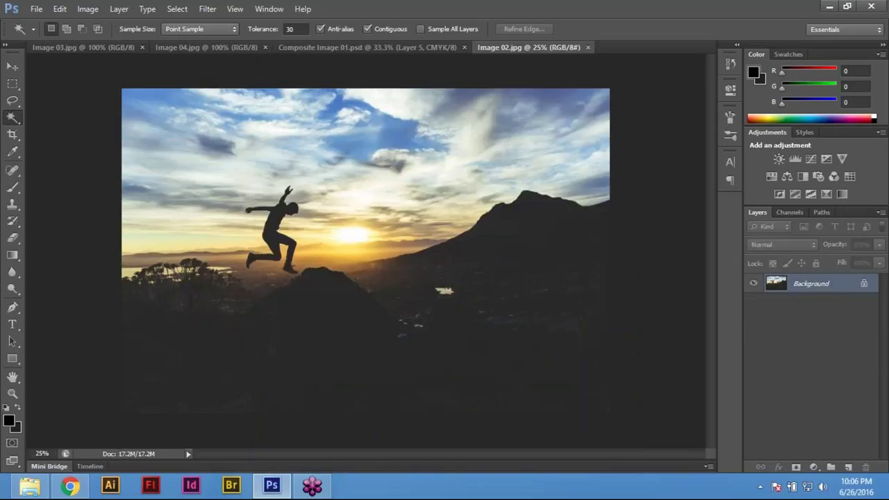
{"action": "left_click", "coordinate": [70, 486]}
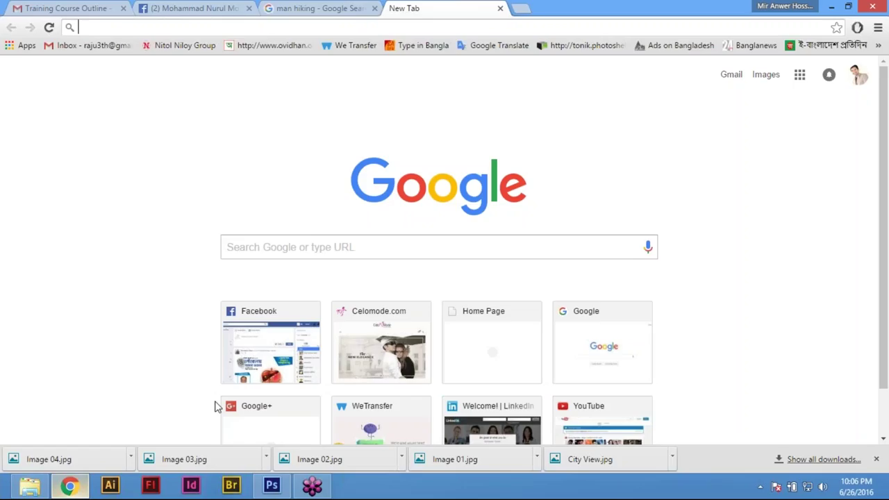
{"action": "left_click", "coordinate": [61, 8]}
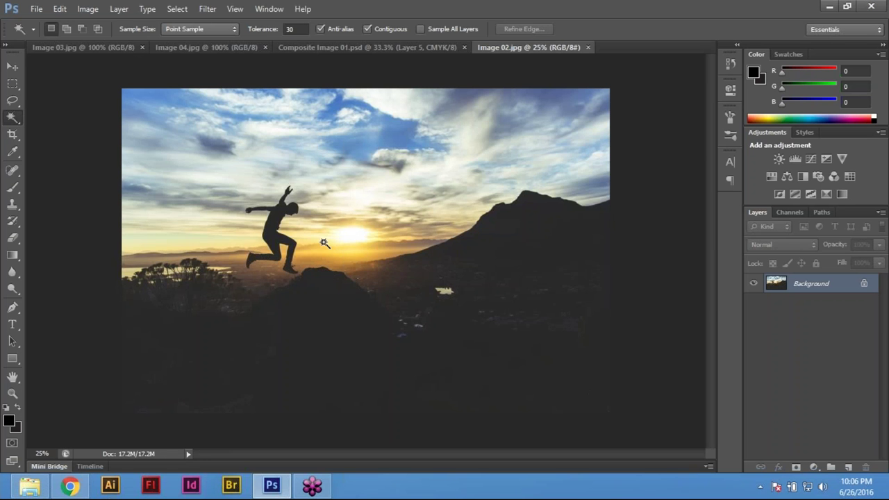
Select the jumping man's silhouette in Image 02.jpg with the Magic Wand.
{"action": "key", "text": "ctrl+plus"}
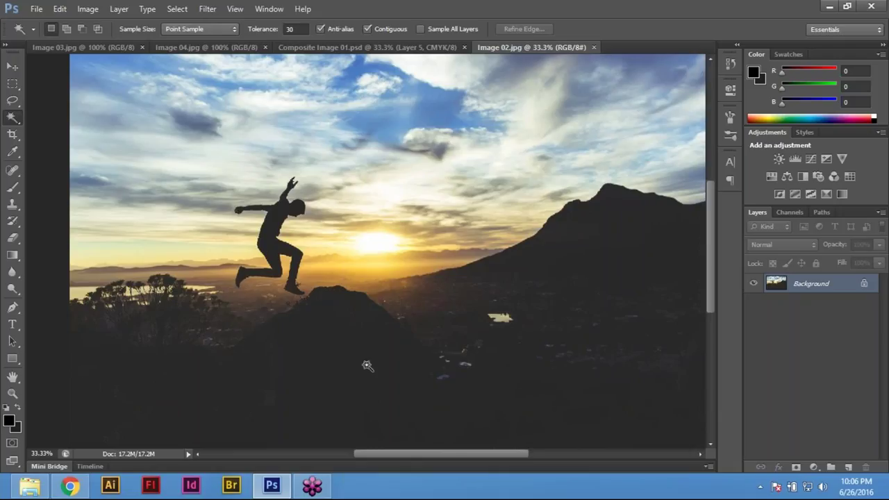
{"action": "left_click_drag", "start_coordinate": [366, 297], "coordinate": [304, 337]}
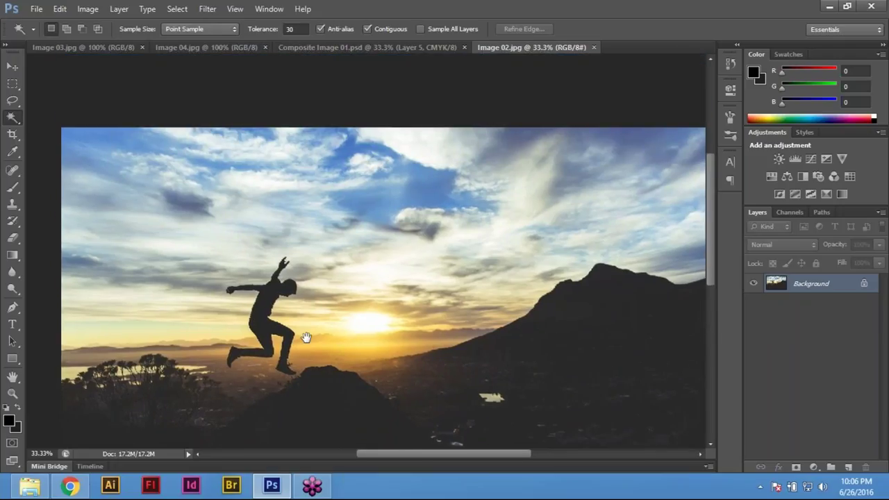
{"action": "key", "text": "ctrl+0"}
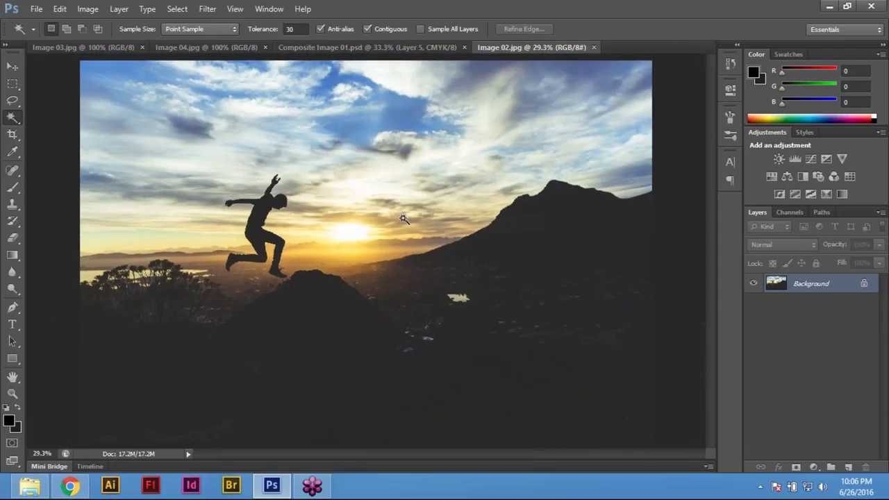
{"action": "left_click", "coordinate": [260, 228], "text": "ctrl"}
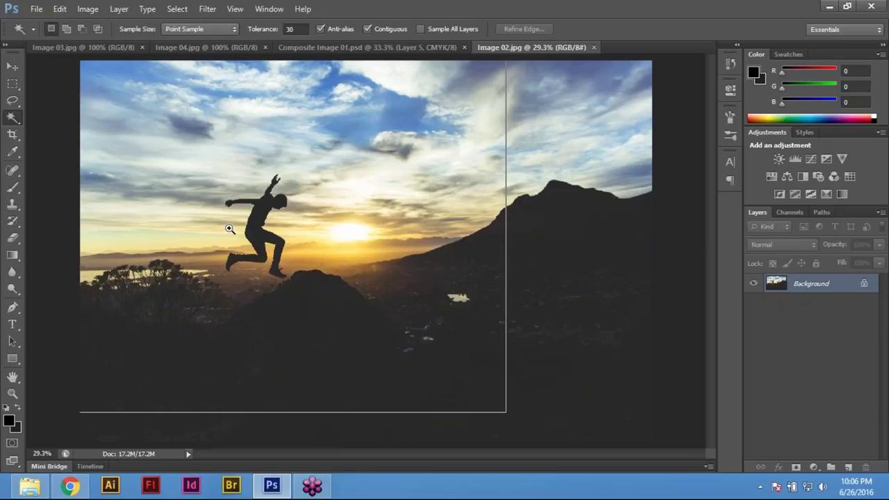
{"action": "left_click", "coordinate": [260, 228], "text": "ctrl"}
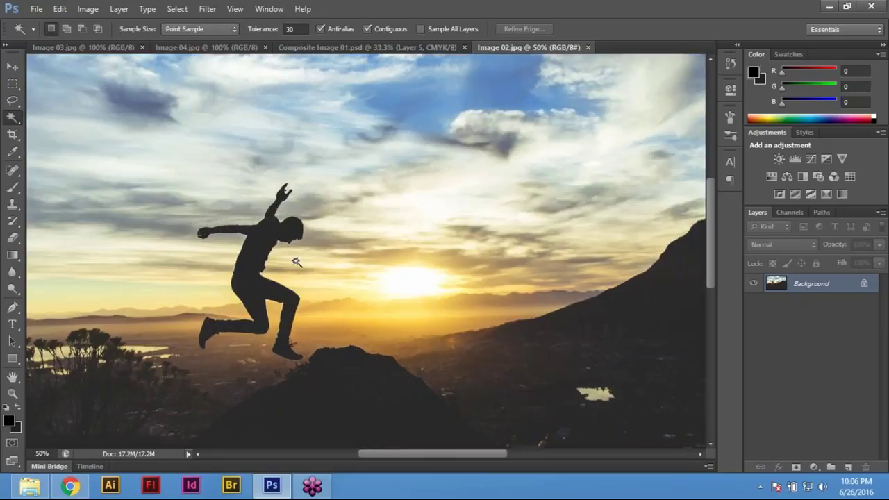
{"action": "left_click", "coordinate": [249, 228], "text": "ctrl"}
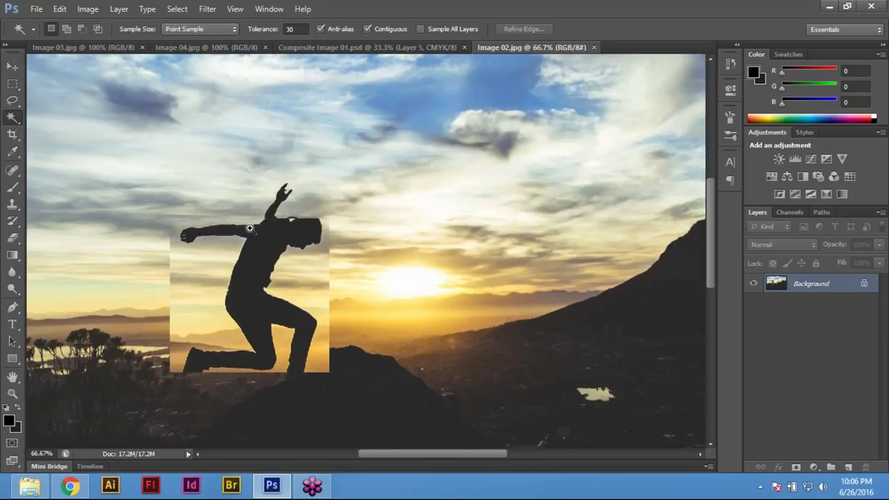
{"action": "left_click", "coordinate": [260, 242]}
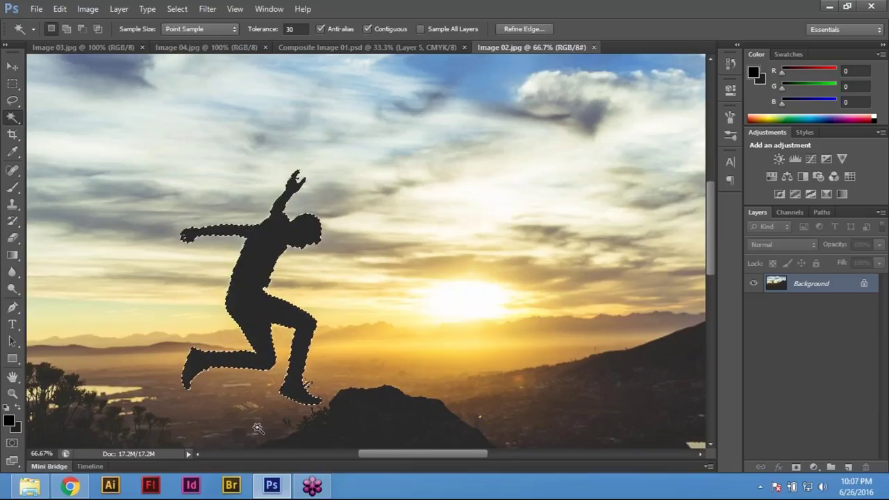
{"action": "left_click", "coordinate": [275, 334], "text": "ctrl"}
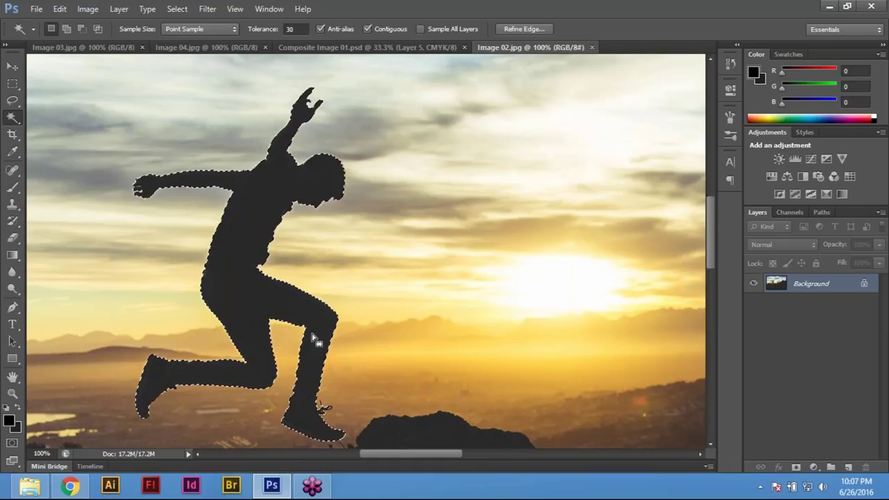
Try a Magic Wand selection on the bright clouds above the jumping man, and deselect it.
{"action": "key", "text": "ctrl+0"}
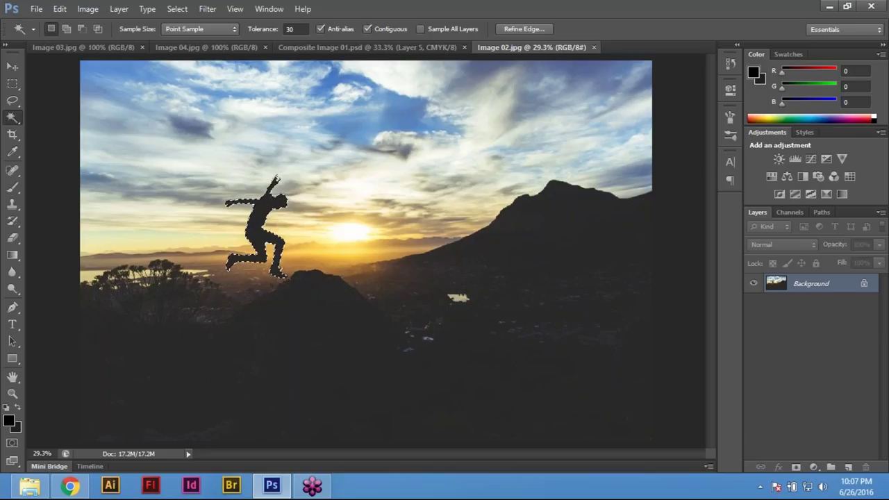
{"action": "left_click", "coordinate": [15, 119]}
{"action": "left_click", "coordinate": [76, 124]}
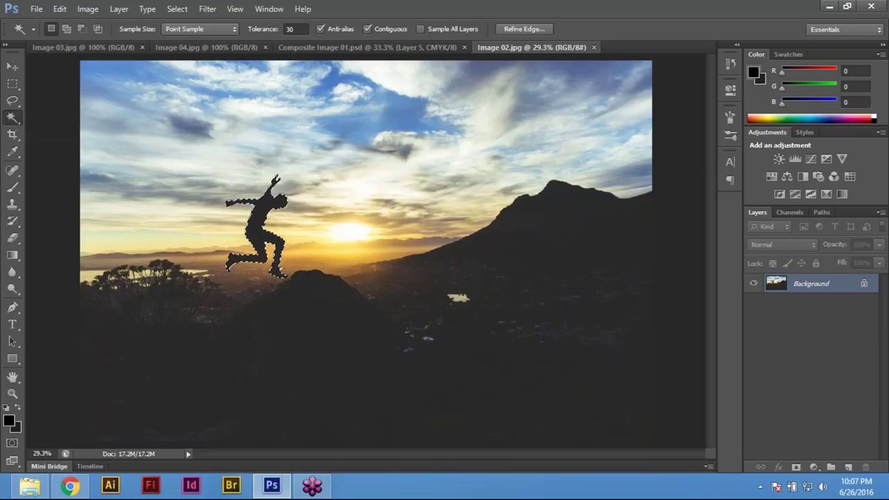
{"action": "left_click", "coordinate": [8, 121]}
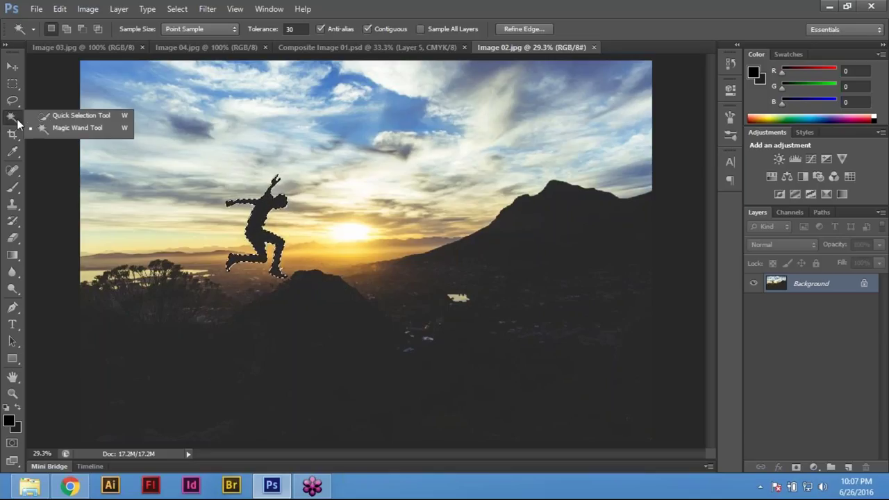
{"action": "left_click", "coordinate": [70, 130]}
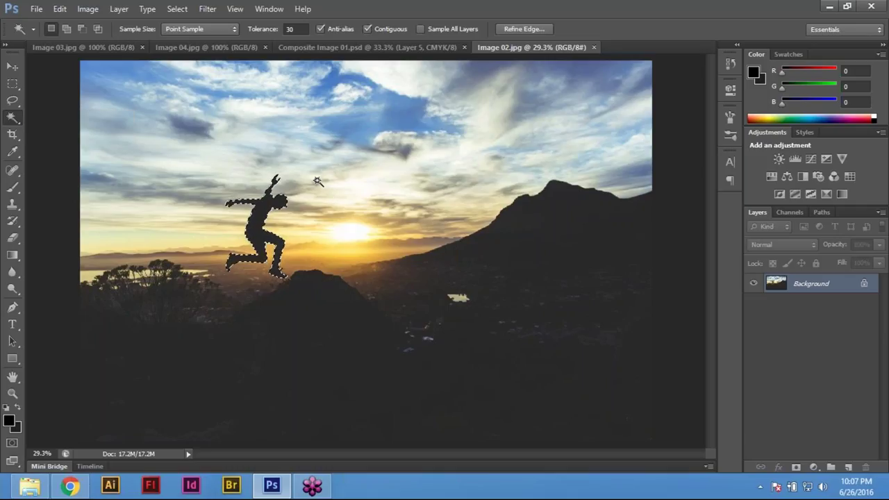
{"action": "left_click", "coordinate": [282, 153]}
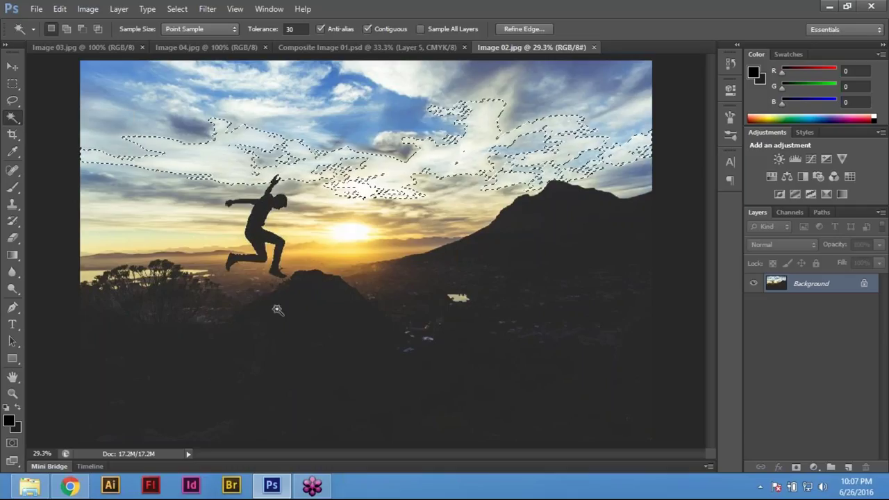
{"action": "key", "text": "ctrl+d"}
Try a Magic Wand selection of the jumping man's silhouette at tolerance 30, and clear the selection.
{"action": "key", "text": "m"}
{"action": "scroll", "coordinate": [255, 208], "scroll_direction": "up", "scroll_amount": 1}
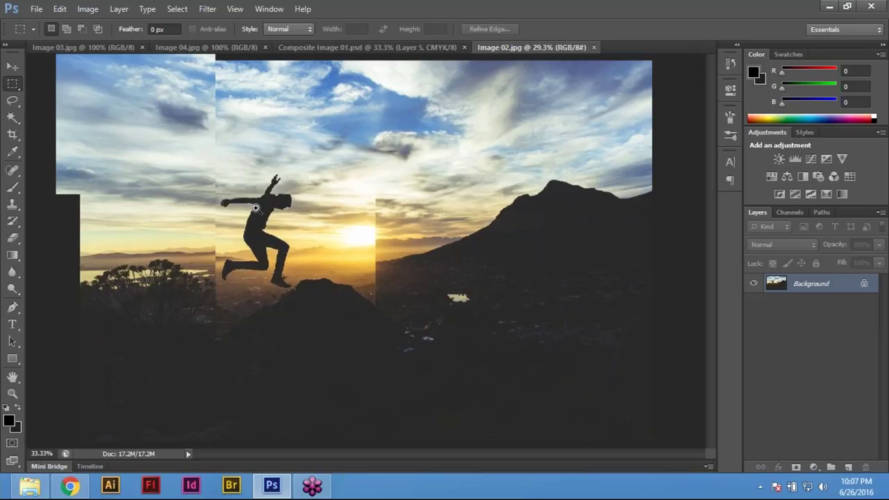
{"action": "scroll", "coordinate": [255, 208], "scroll_direction": "up", "scroll_amount": 2}
{"action": "key", "text": "w"}
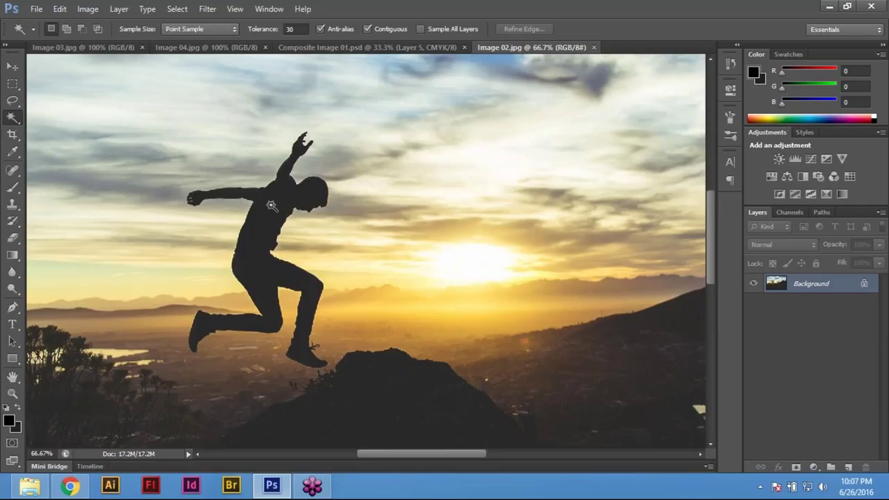
{"action": "left_click", "coordinate": [271, 206]}
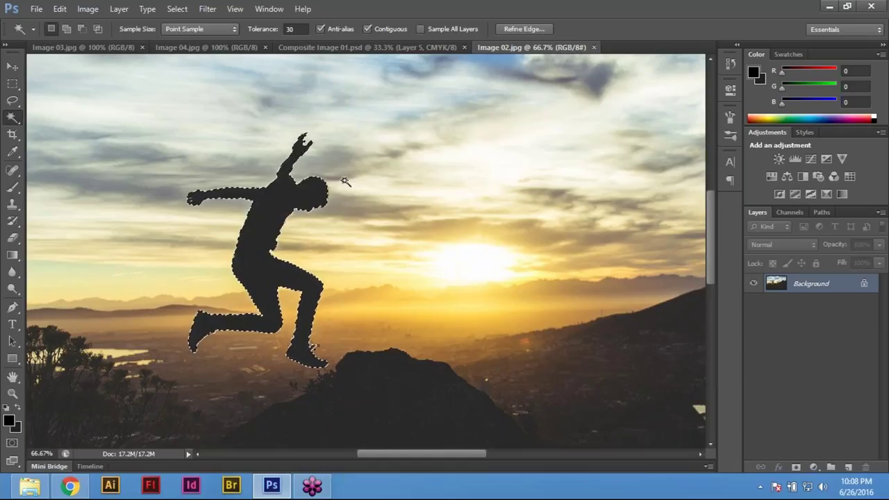
{"action": "key", "text": "ctrl+d"}
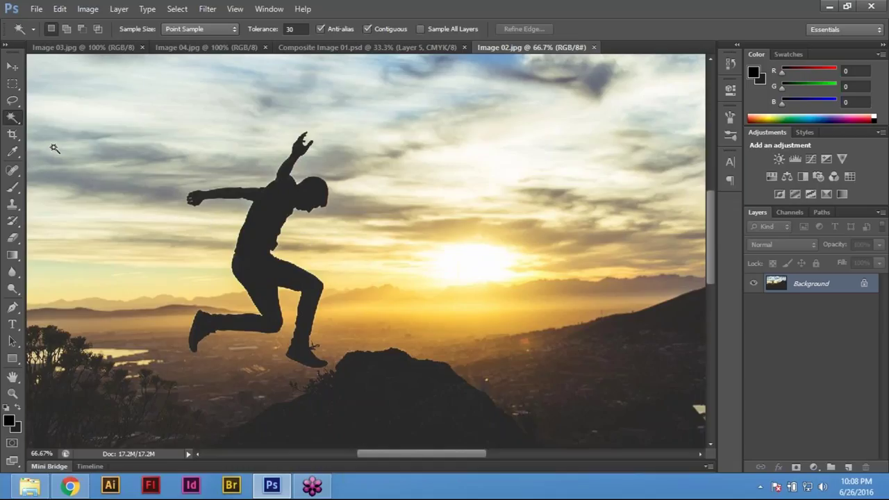
Try to remove the jumping man from the sunset sky by painting over him with the Content-Aware Spot Healing Brush.
{"action": "left_click", "coordinate": [13, 169]}
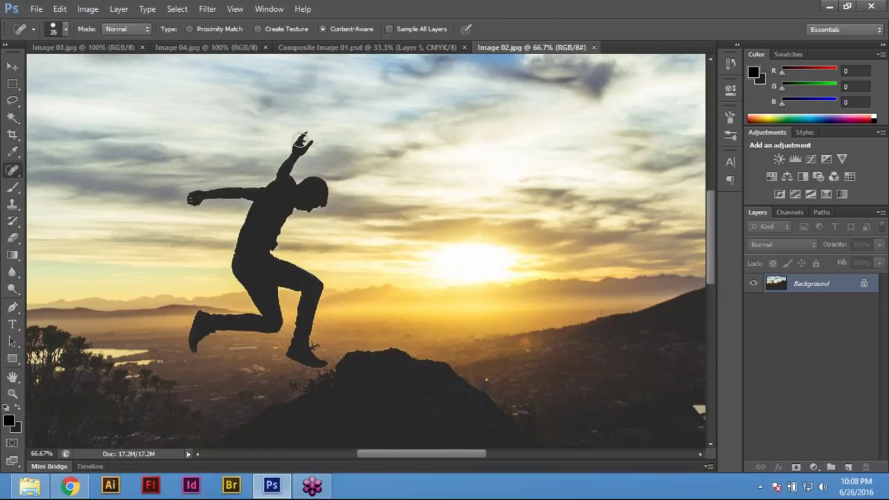
{"action": "mouse_move", "coordinate": [304, 136]}
{"action": "left_mouse_down"}
{"action": "mouse_move", "coordinate": [284, 164]}
{"action": "mouse_move", "coordinate": [317, 186]}
{"action": "mouse_move", "coordinate": [298, 208]}
{"action": "mouse_move", "coordinate": [267, 196]}
{"action": "mouse_move", "coordinate": [190, 203]}
{"action": "mouse_move", "coordinate": [253, 207]}
{"action": "mouse_move", "coordinate": [244, 242]}
{"action": "mouse_move", "coordinate": [291, 222]}
{"action": "mouse_move", "coordinate": [251, 247]}
{"action": "mouse_move", "coordinate": [289, 253]}
{"action": "mouse_move", "coordinate": [249, 255]}
{"action": "mouse_move", "coordinate": [234, 280]}
{"action": "mouse_move", "coordinate": [256, 294]}
{"action": "mouse_move", "coordinate": [305, 277]}
{"action": "mouse_move", "coordinate": [313, 285]}
{"action": "mouse_move", "coordinate": [299, 307]}
{"action": "mouse_move", "coordinate": [304, 352]}
{"action": "mouse_move", "coordinate": [294, 353]}
{"action": "mouse_move", "coordinate": [319, 363]}
{"action": "mouse_move", "coordinate": [314, 348]}
{"action": "mouse_move", "coordinate": [293, 350]}
{"action": "mouse_move", "coordinate": [310, 341]}
{"action": "mouse_move", "coordinate": [315, 292]}
{"action": "mouse_move", "coordinate": [305, 282]}
{"action": "mouse_move", "coordinate": [254, 277]}
{"action": "mouse_move", "coordinate": [272, 323]}
{"action": "mouse_move", "coordinate": [199, 316]}
{"action": "mouse_move", "coordinate": [191, 349]}
{"action": "mouse_move", "coordinate": [195, 324]}
{"action": "mouse_move", "coordinate": [244, 318]}
{"action": "left_mouse_up"}
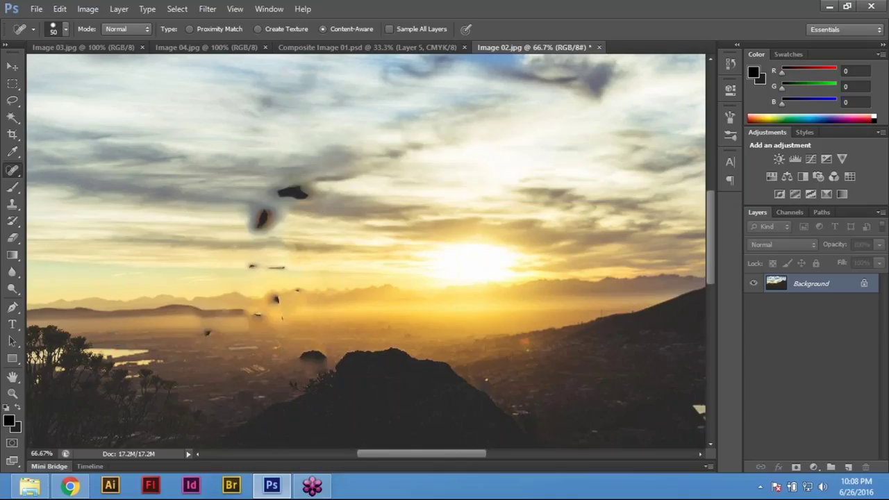
{"action": "mouse_move", "coordinate": [201, 333]}
{"action": "left_mouse_down"}
{"action": "mouse_move", "coordinate": [269, 316]}
{"action": "mouse_move", "coordinate": [309, 285]}
{"action": "left_mouse_up"}
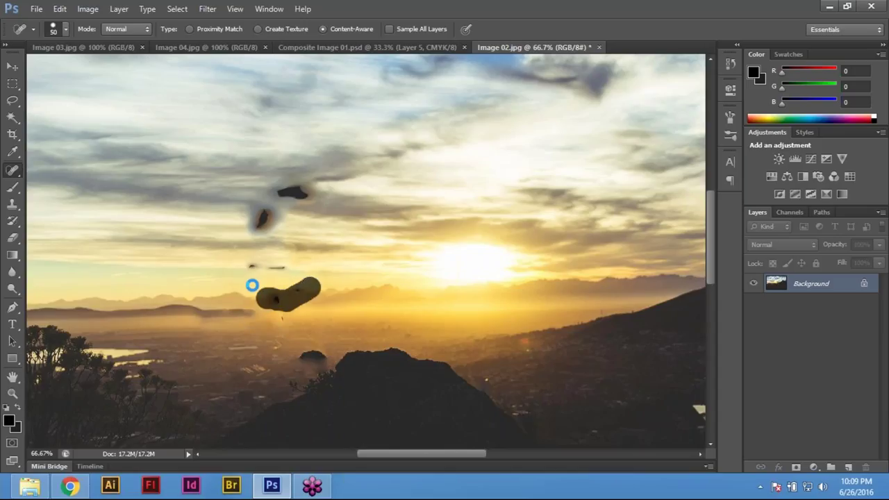
{"action": "left_click_drag", "start_coordinate": [252, 268], "coordinate": [283, 266]}
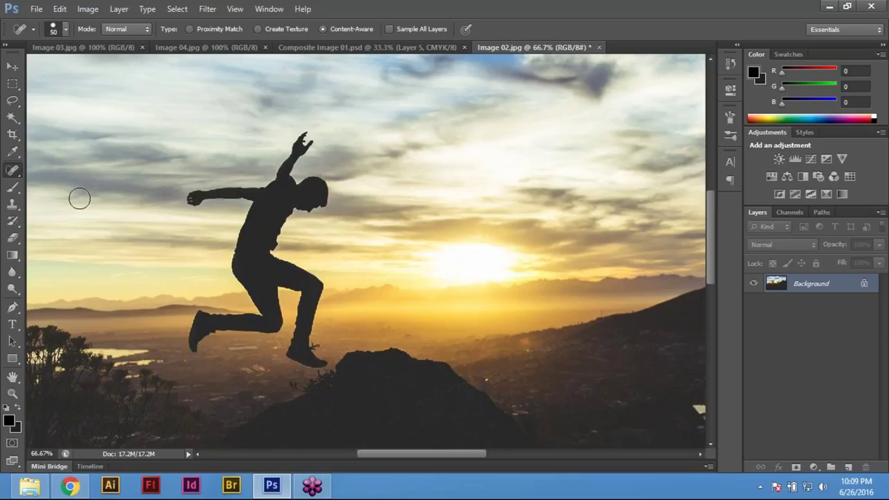
Reselect the jumping man with the Magic Wand, inspect the selection outline at several magnifications, and deselect it.
{"action": "left_click", "coordinate": [11, 118]}
{"action": "left_click", "coordinate": [293, 209]}
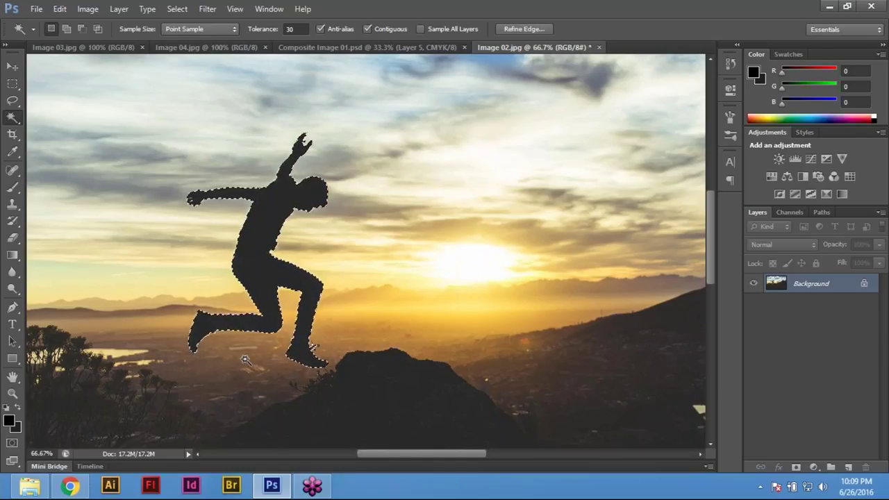
{"action": "key", "text": "ctrl+1"}
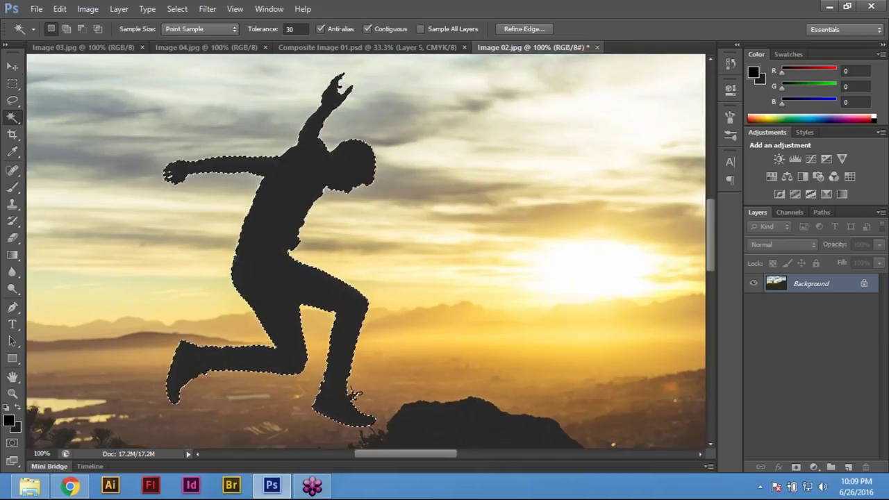
{"action": "key", "text": "ctrl+0"}
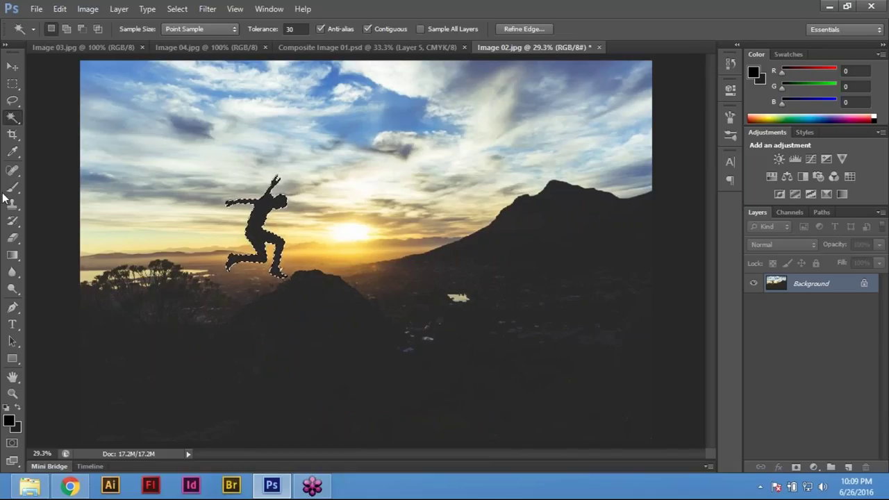
{"action": "key", "text": "ctrl+plus"}
{"action": "key", "text": "ctrl+plus"}
{"action": "key", "text": "ctrl+plus"}
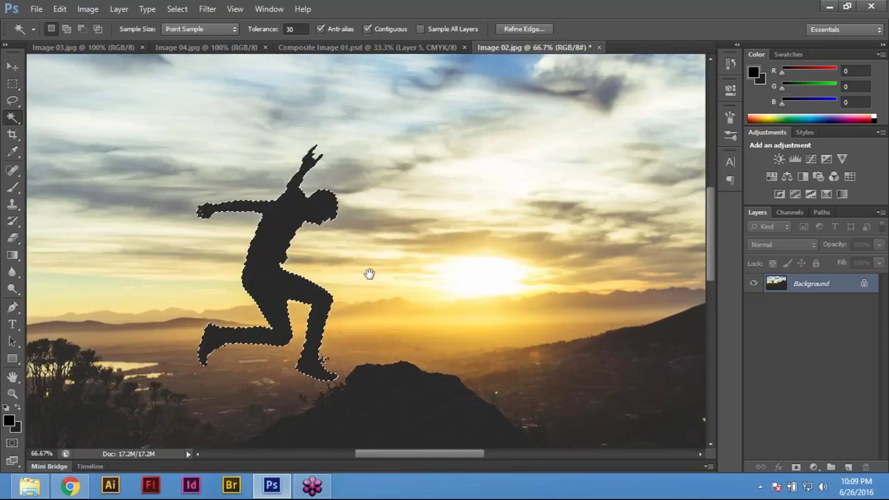
{"action": "left_click_drag", "start_coordinate": [368, 273], "coordinate": [366, 273]}
{"action": "key", "text": "l"}
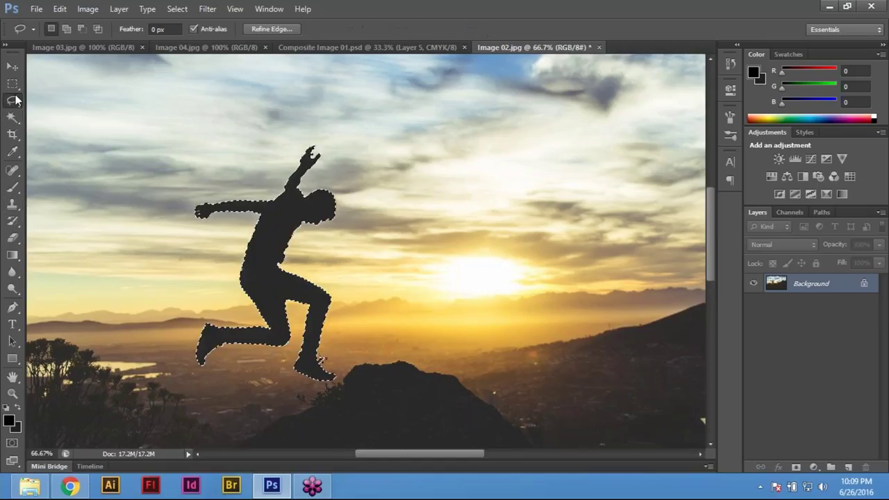
{"action": "key", "text": "ctrl+d"}
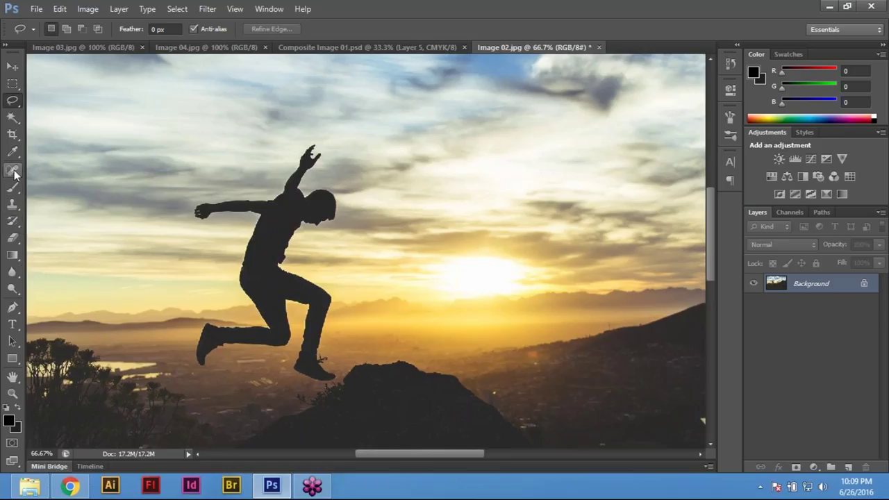
Try painting out the jumping man with the Content-Aware Spot Healing Brush enlarged to 80 px, and undo the healing.
{"action": "left_click_drag", "start_coordinate": [14, 172], "coordinate": [14, 172]}
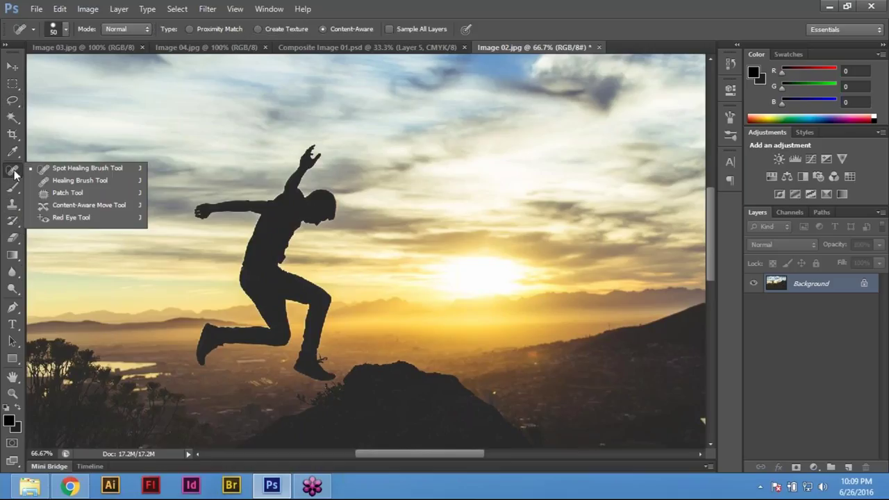
{"action": "left_click", "coordinate": [107, 172]}
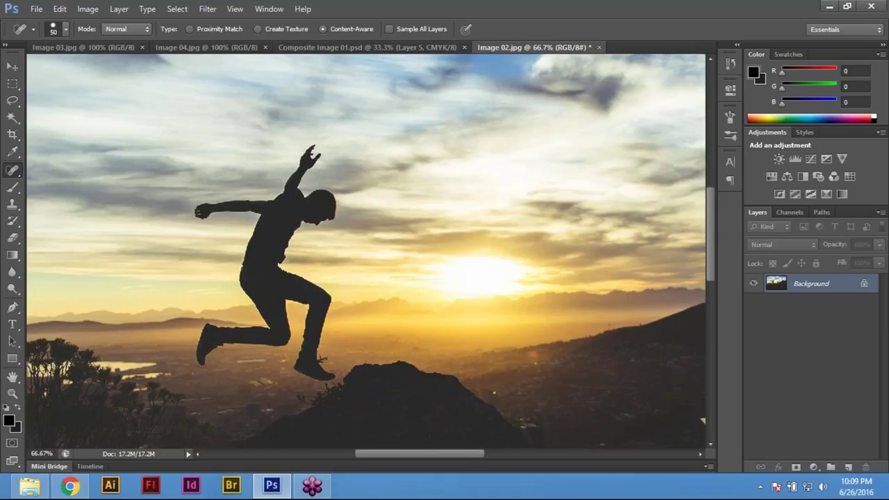
{"action": "mouse_move", "coordinate": [313, 153]}
{"action": "left_mouse_down"}
{"action": "mouse_move", "coordinate": [290, 189]}
{"action": "mouse_move", "coordinate": [204, 210]}
{"action": "mouse_move", "coordinate": [332, 203]}
{"action": "mouse_move", "coordinate": [272, 240]}
{"action": "mouse_move", "coordinate": [287, 236]}
{"action": "mouse_move", "coordinate": [253, 241]}
{"action": "mouse_move", "coordinate": [273, 254]}
{"action": "mouse_move", "coordinate": [260, 263]}
{"action": "mouse_move", "coordinate": [263, 282]}
{"action": "mouse_move", "coordinate": [304, 286]}
{"action": "mouse_move", "coordinate": [311, 298]}
{"action": "mouse_move", "coordinate": [319, 368]}
{"action": "mouse_move", "coordinate": [296, 364]}
{"action": "mouse_move", "coordinate": [272, 337]}
{"action": "mouse_move", "coordinate": [294, 304]}
{"action": "mouse_move", "coordinate": [255, 325]}
{"action": "mouse_move", "coordinate": [257, 337]}
{"action": "mouse_move", "coordinate": [213, 336]}
{"action": "mouse_move", "coordinate": [200, 355]}
{"action": "mouse_move", "coordinate": [254, 343]}
{"action": "mouse_move", "coordinate": [260, 281]}
{"action": "left_mouse_up"}
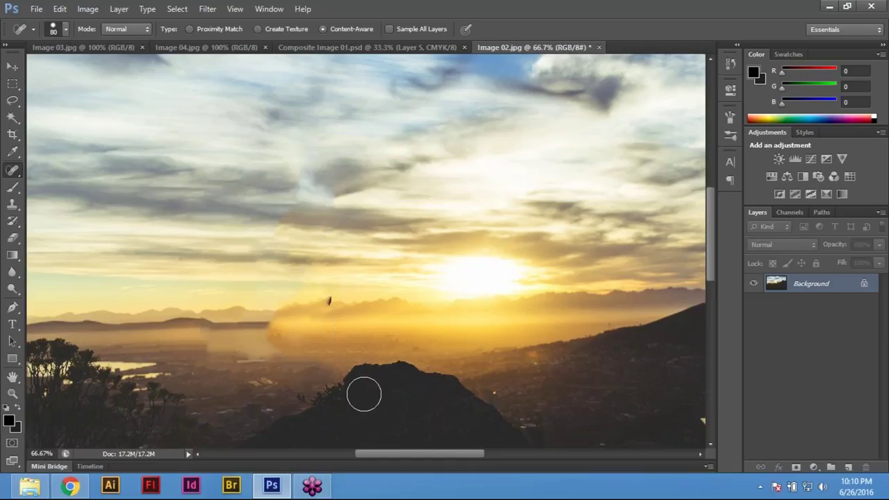
{"action": "key", "text": "ctrl+z"}
{"action": "left_click_drag", "start_coordinate": [400, 172], "coordinate": [510, 173]}
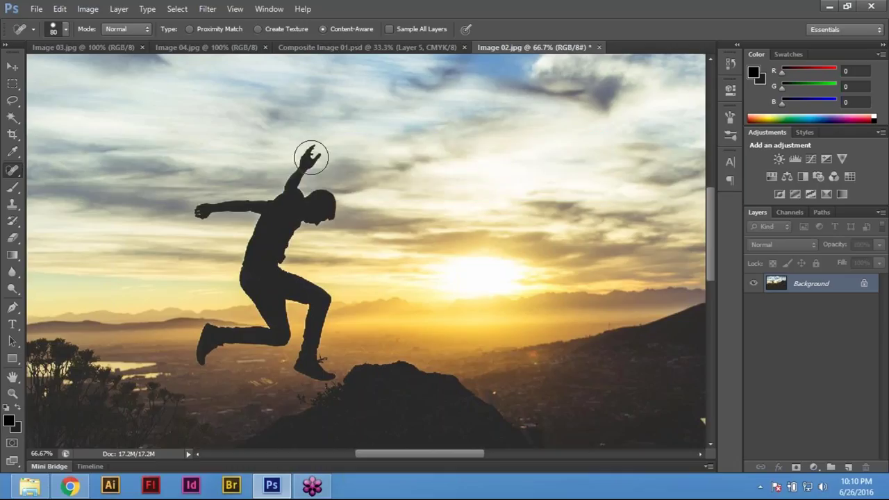
Remove the jumping man with the 80 px Spot Healing Brush and heal the dark remnant on the horizon at 40 px.
{"action": "mouse_move", "coordinate": [312, 153]}
{"action": "left_mouse_down"}
{"action": "mouse_move", "coordinate": [286, 192]}
{"action": "mouse_move", "coordinate": [320, 202]}
{"action": "mouse_move", "coordinate": [312, 215]}
{"action": "mouse_move", "coordinate": [287, 223]}
{"action": "mouse_move", "coordinate": [277, 199]}
{"action": "mouse_move", "coordinate": [202, 211]}
{"action": "mouse_move", "coordinate": [316, 204]}
{"action": "mouse_move", "coordinate": [263, 232]}
{"action": "mouse_move", "coordinate": [279, 247]}
{"action": "mouse_move", "coordinate": [254, 259]}
{"action": "mouse_move", "coordinate": [258, 272]}
{"action": "mouse_move", "coordinate": [281, 273]}
{"action": "mouse_move", "coordinate": [312, 291]}
{"action": "mouse_move", "coordinate": [311, 361]}
{"action": "mouse_move", "coordinate": [323, 368]}
{"action": "mouse_move", "coordinate": [315, 359]}
{"action": "mouse_move", "coordinate": [318, 318]}
{"action": "mouse_move", "coordinate": [299, 290]}
{"action": "mouse_move", "coordinate": [271, 287]}
{"action": "mouse_move", "coordinate": [261, 292]}
{"action": "mouse_move", "coordinate": [278, 331]}
{"action": "mouse_move", "coordinate": [215, 336]}
{"action": "mouse_move", "coordinate": [198, 358]}
{"action": "mouse_move", "coordinate": [344, 313]}
{"action": "left_mouse_up"}
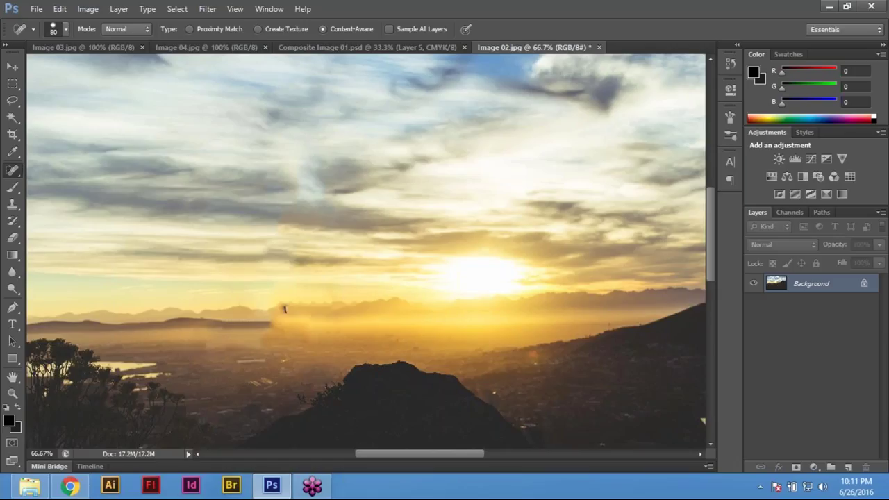
{"action": "key", "text": "ctrl+1"}
{"action": "key", "text": "bracketleft"}
{"action": "key", "text": "bracketleft"}
{"action": "key", "text": "bracketleft"}
{"action": "key", "text": "bracketleft"}
{"action": "key", "text": "bracketleft"}
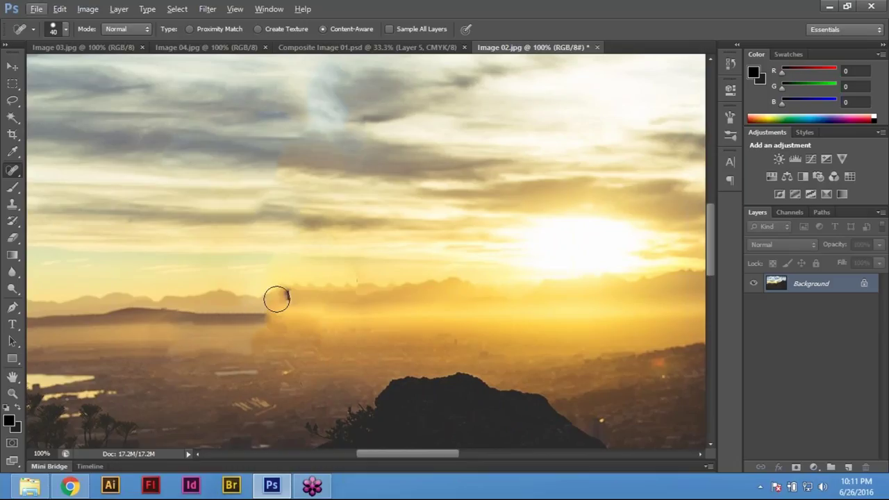
{"action": "left_click", "coordinate": [13, 171]}
{"action": "mouse_move", "coordinate": [262, 302]}
{"action": "left_mouse_down"}
{"action": "mouse_move", "coordinate": [297, 300]}
{"action": "mouse_move", "coordinate": [272, 300]}
{"action": "left_mouse_up"}
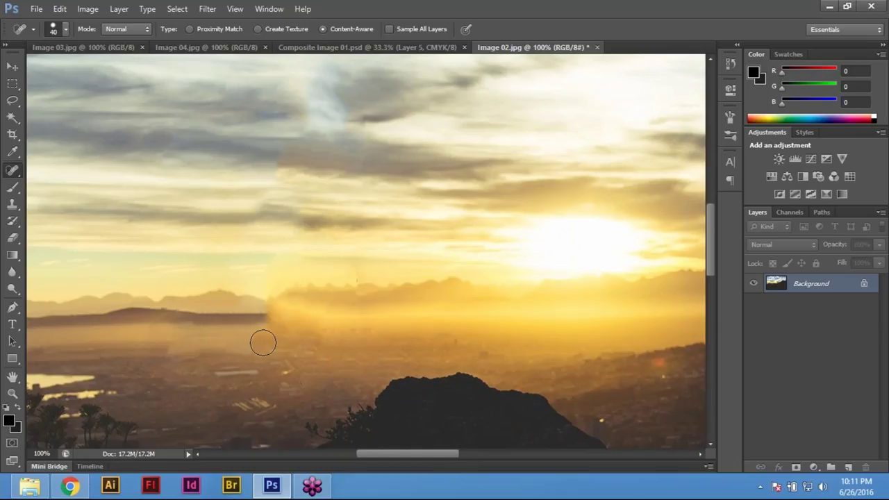
Heal the smudged haze below the horizon and the cloud streak beside the sun with the 40 px Spot Healing Brush.
{"action": "mouse_move", "coordinate": [258, 336]}
{"action": "left_mouse_down"}
{"action": "mouse_move", "coordinate": [236, 332]}
{"action": "mouse_move", "coordinate": [272, 345]}
{"action": "left_mouse_up"}
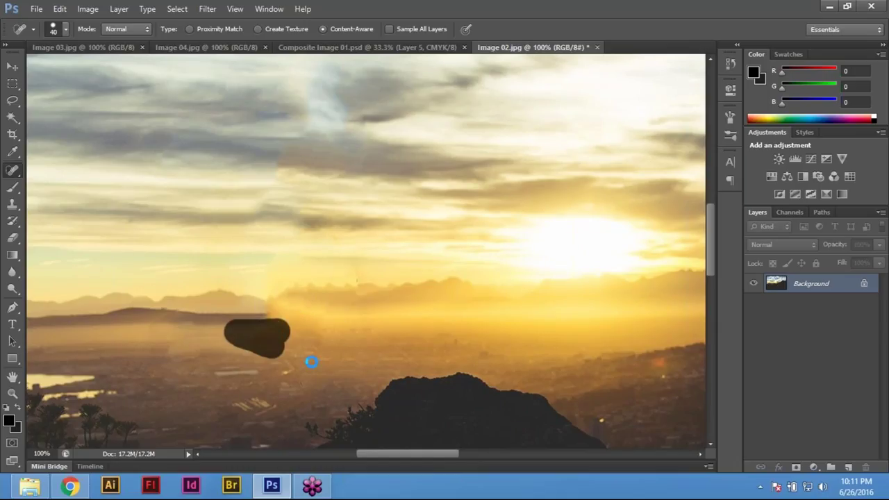
{"action": "left_click_drag", "start_coordinate": [298, 224], "coordinate": [527, 224]}
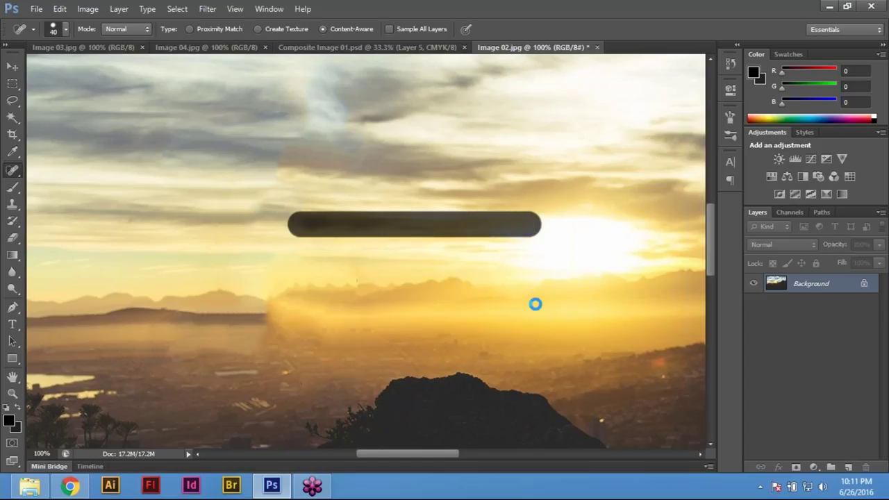
{"action": "mouse_move", "coordinate": [276, 341]}
{"action": "left_mouse_down"}
{"action": "mouse_move", "coordinate": [290, 333]}
{"action": "mouse_move", "coordinate": [271, 343]}
{"action": "mouse_move", "coordinate": [294, 359]}
{"action": "mouse_move", "coordinate": [286, 386]}
{"action": "left_mouse_up"}
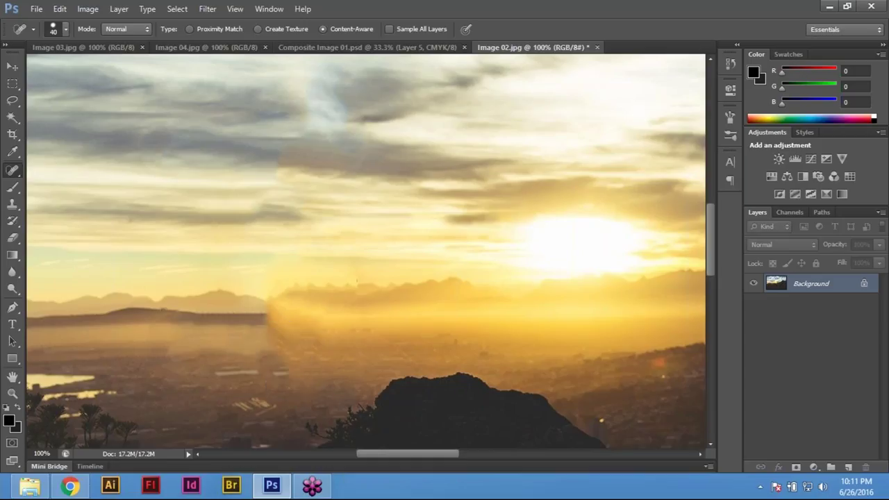
{"action": "left_click_drag", "start_coordinate": [356, 365], "coordinate": [345, 303]}
{"action": "scroll", "coordinate": [345, 303], "scroll_direction": "up", "scroll_amount": 5}
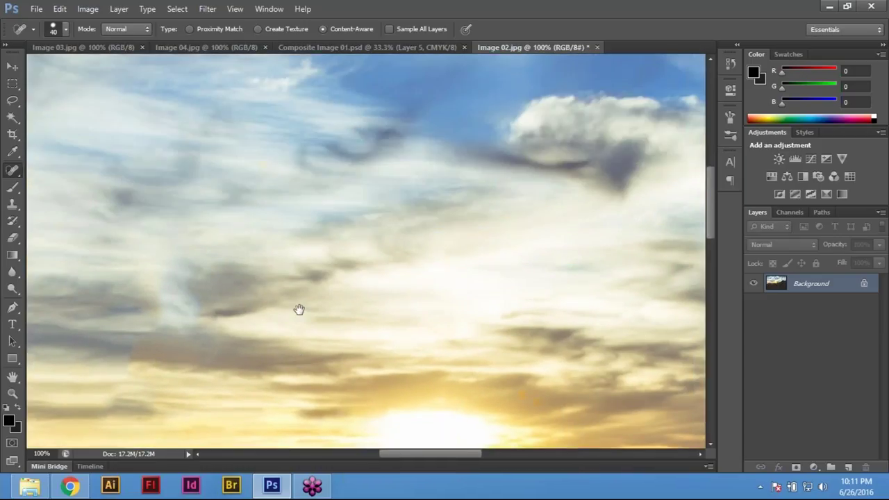
{"action": "key", "text": "ctrl+0"}
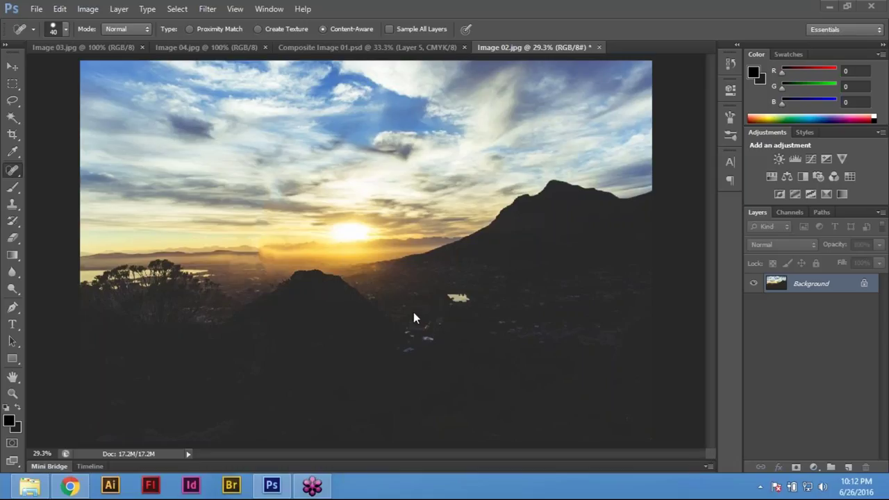
Open Image 03 from the Geting Asset folder.
{"action": "left_click", "coordinate": [35, 9]}
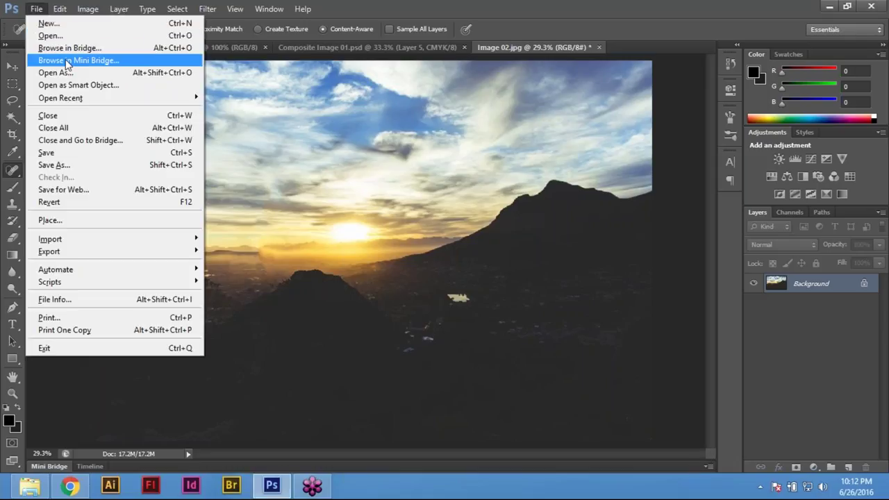
{"action": "left_click", "coordinate": [50, 35]}
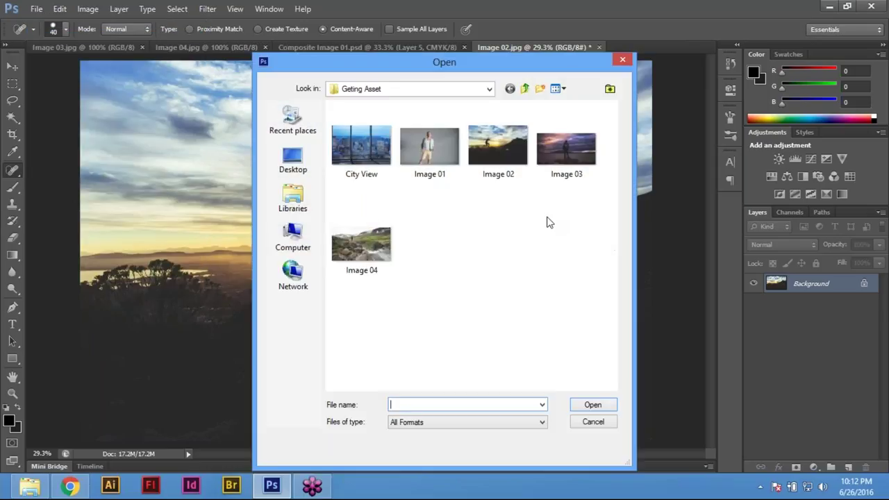
{"action": "left_click", "coordinate": [574, 155]}
{"action": "double_click", "coordinate": [574, 154]}
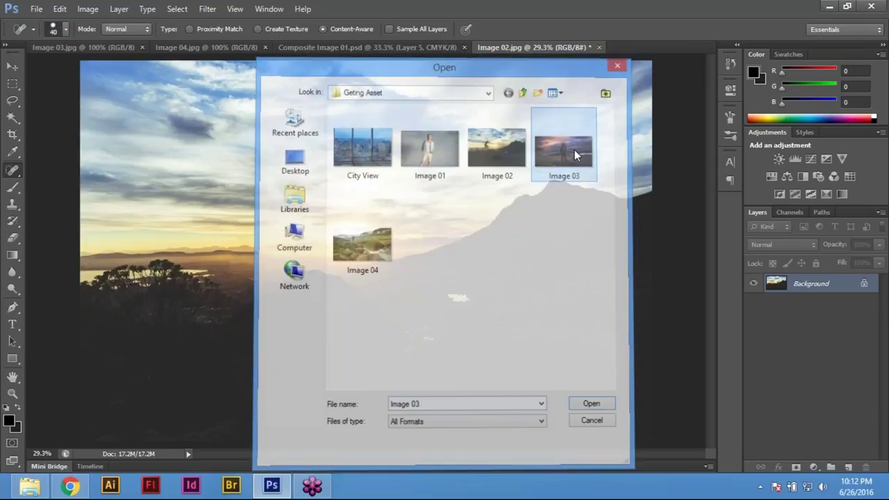
{"action": "left_click", "coordinate": [395, 273]}
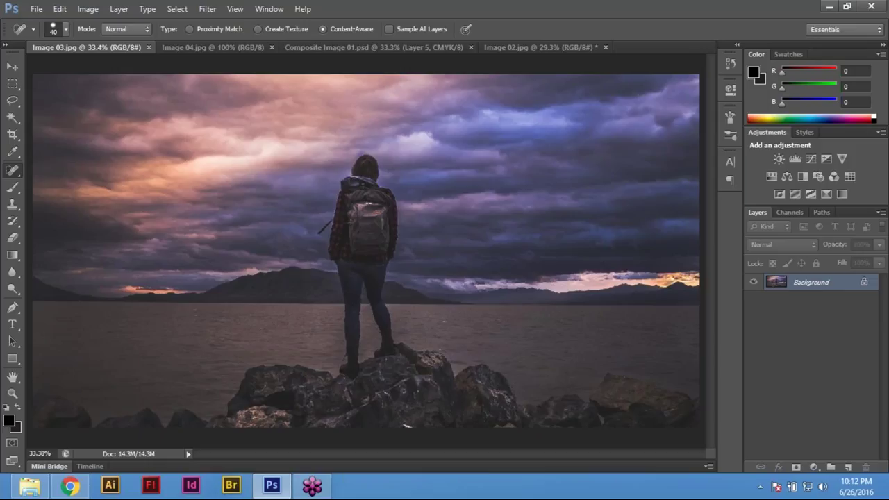
Try marking the healed haze beside the sun in Image 02 with a rectangular marquee selection, and deselect it.
{"action": "left_click", "coordinate": [529, 46]}
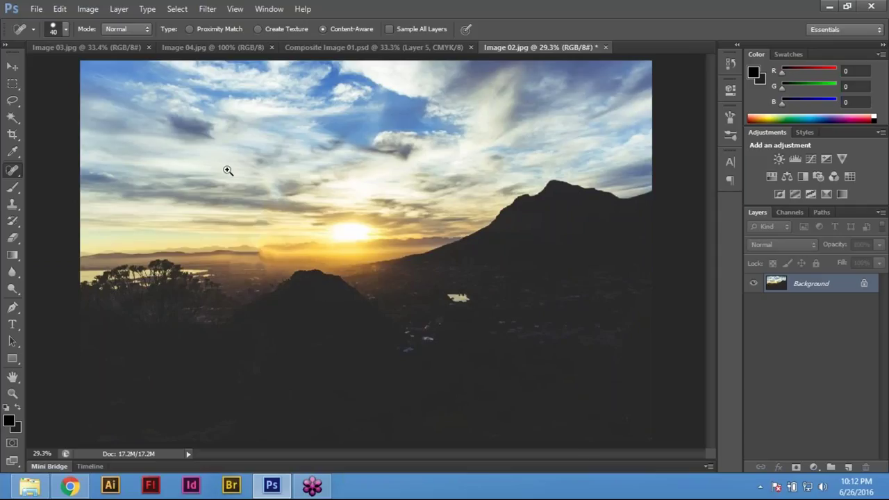
{"action": "left_click", "coordinate": [265, 182]}
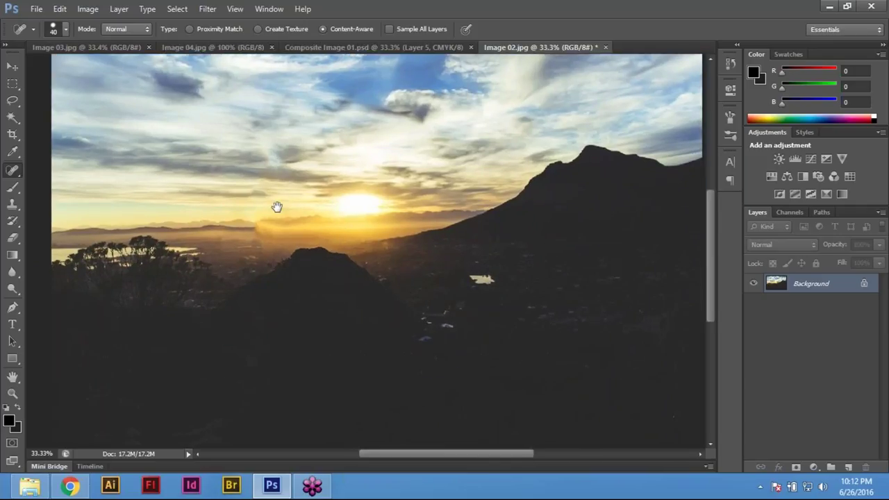
{"action": "key", "text": "m"}
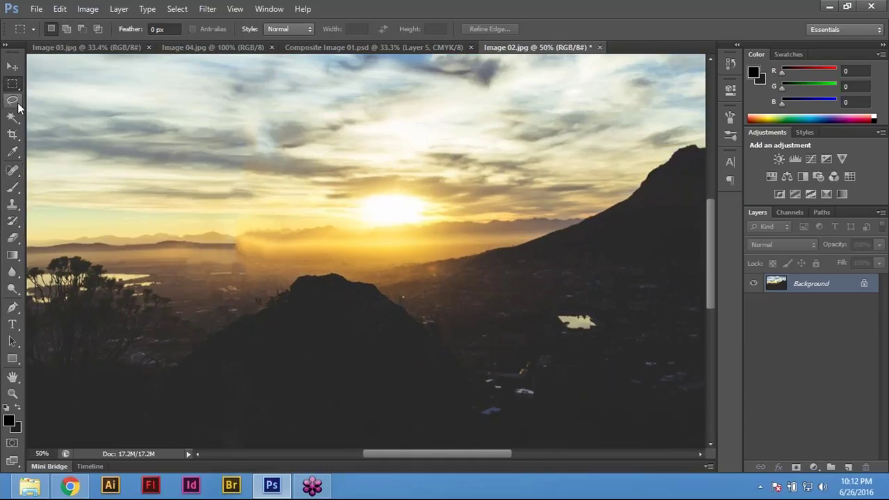
{"action": "left_click_drag", "start_coordinate": [270, 193], "coordinate": [335, 246]}
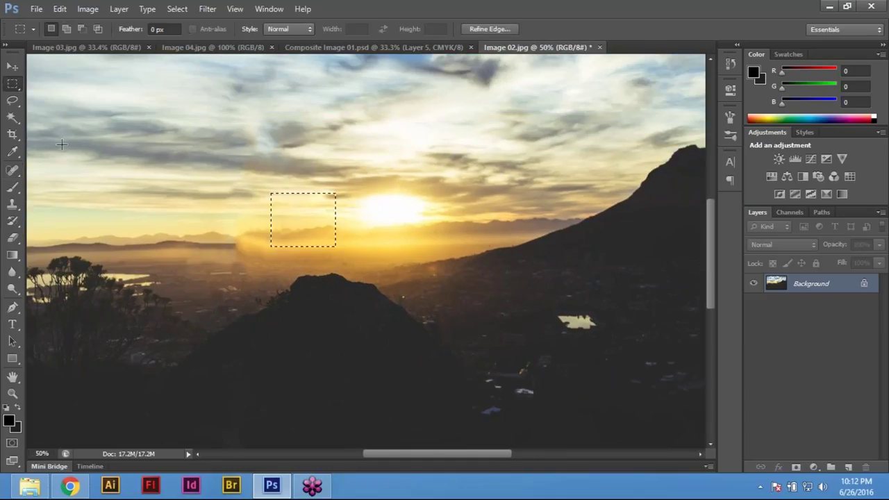
{"action": "left_click", "coordinate": [294, 225]}
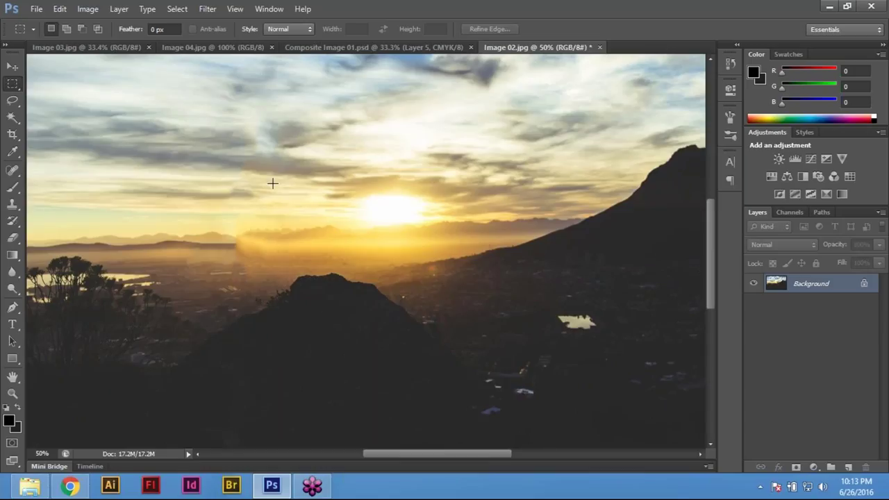
{"action": "mouse_move", "coordinate": [254, 186]}
{"action": "left_mouse_down"}
{"action": "mouse_move", "coordinate": [319, 263]}
{"action": "mouse_move", "coordinate": [322, 248]}
{"action": "left_mouse_up"}
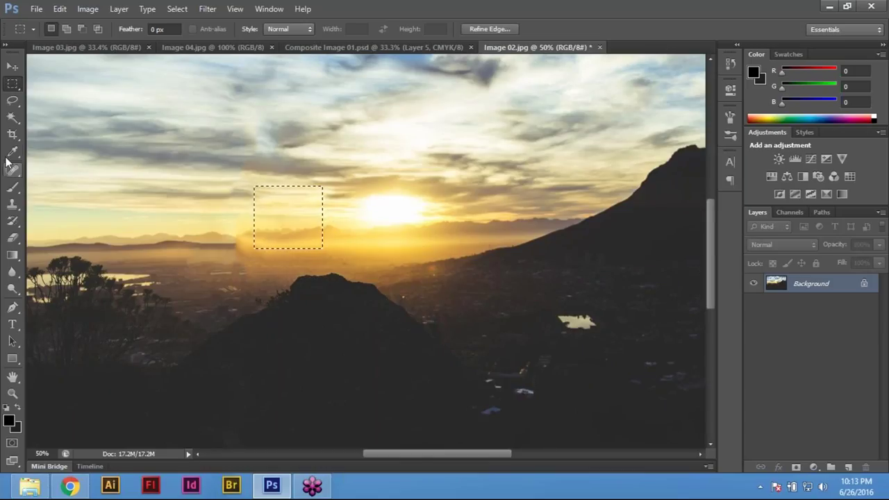
{"action": "left_click", "coordinate": [13, 101]}
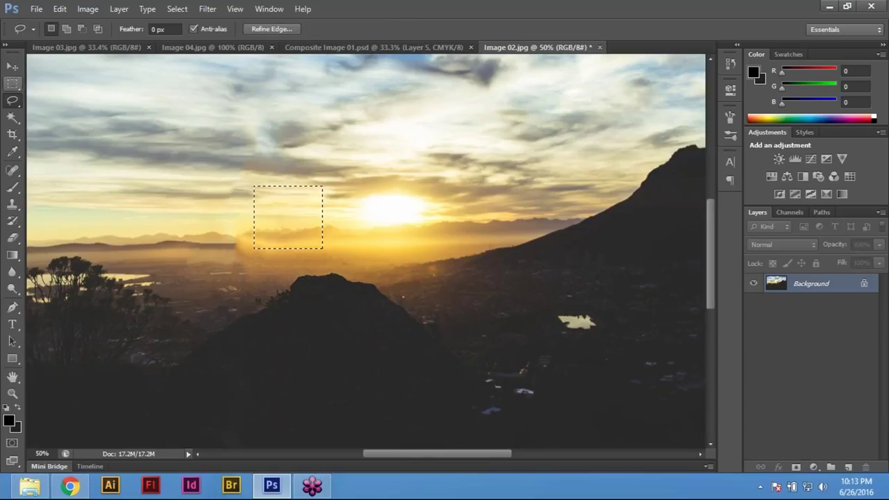
{"action": "key", "text": "m"}
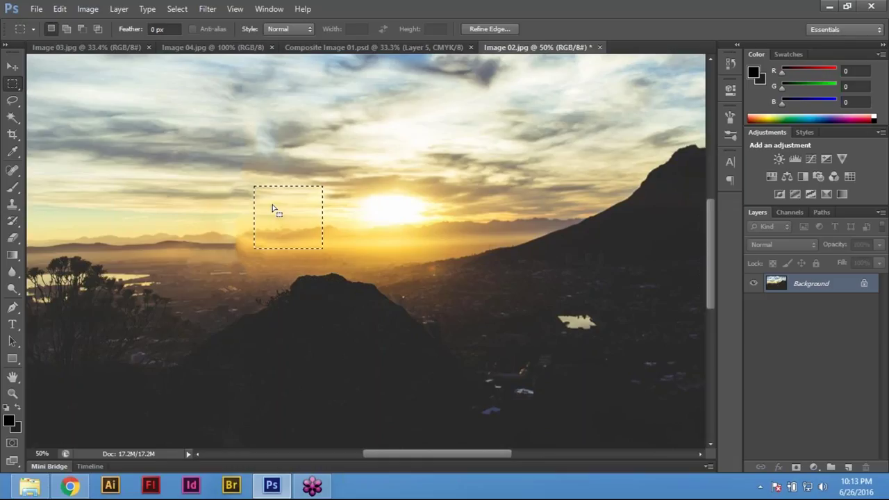
{"action": "left_click", "coordinate": [271, 205]}
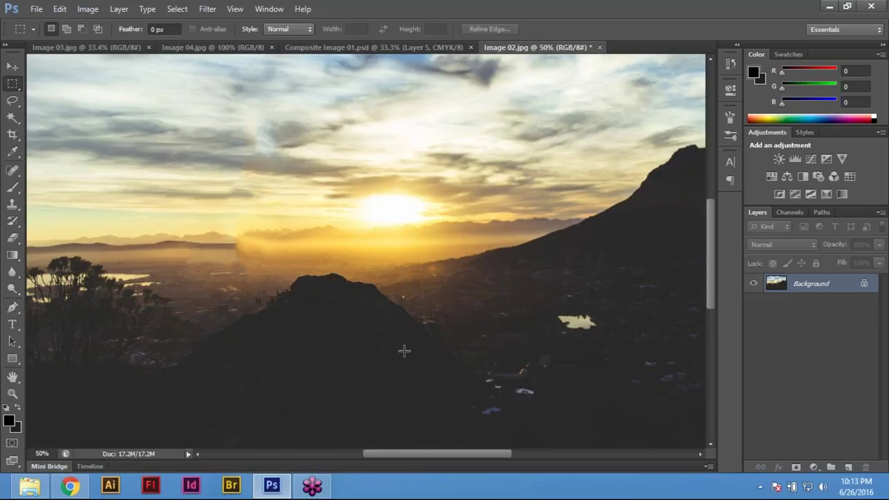
{"action": "left_click", "coordinate": [411, 46]}
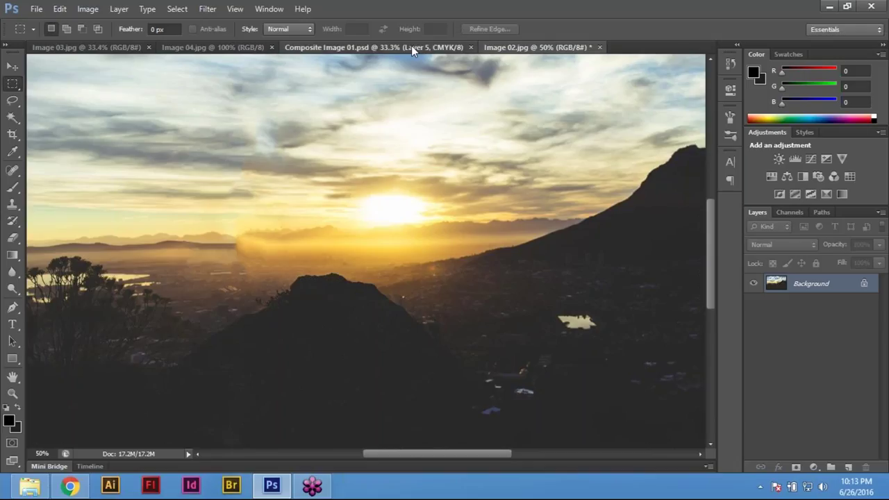
{"action": "left_click", "coordinate": [527, 47]}
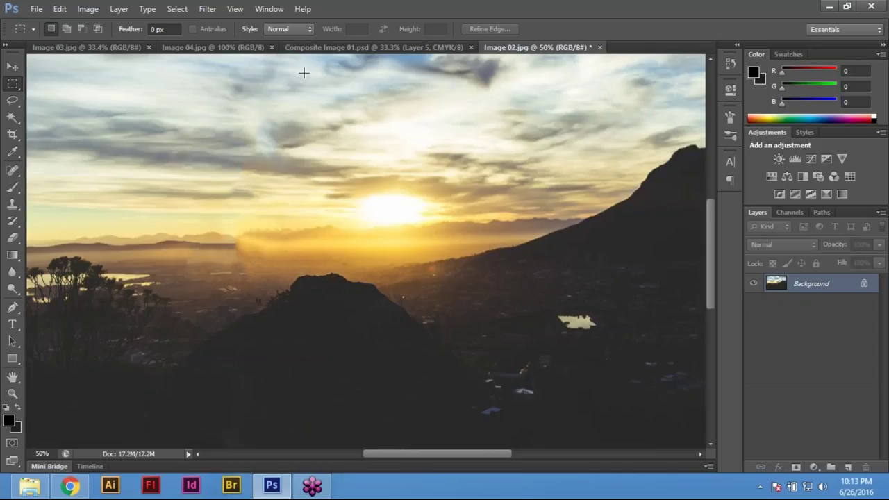
{"action": "left_click", "coordinate": [325, 48]}
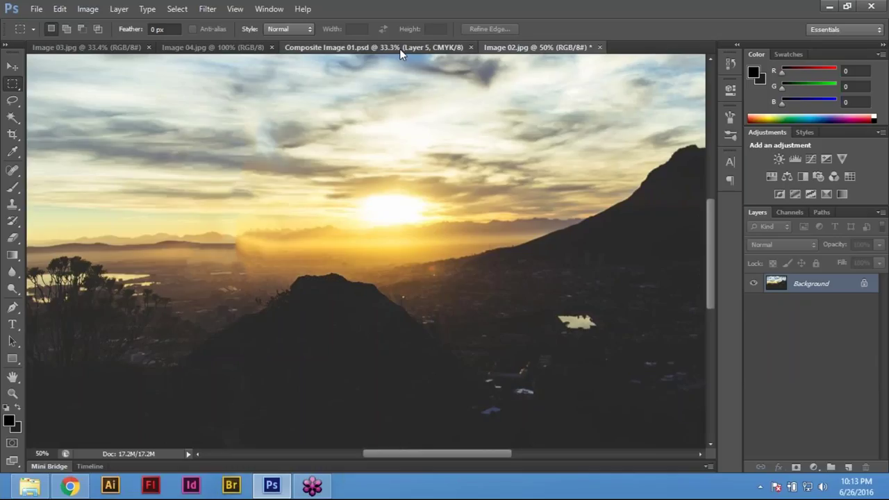
{"action": "left_click", "coordinate": [544, 46]}
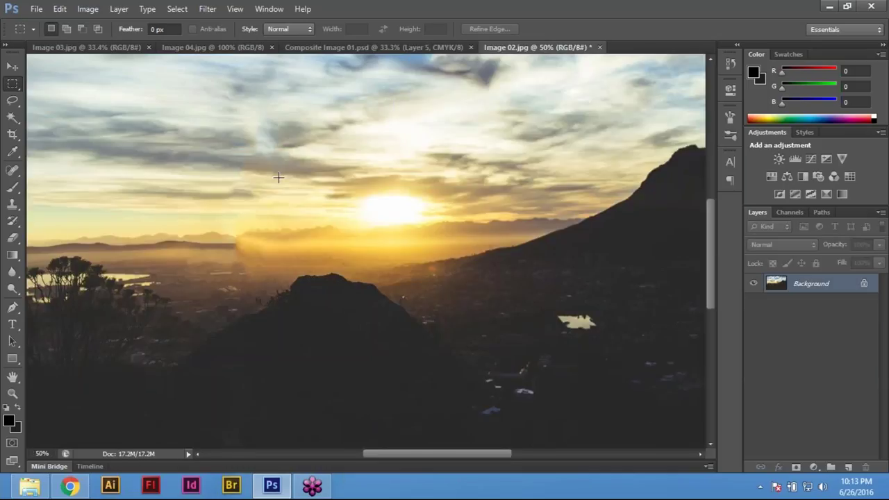
Fit Image 02 on screen and open Image 03 again from the Geting Asset folder.
{"action": "left_click", "coordinate": [37, 9]}
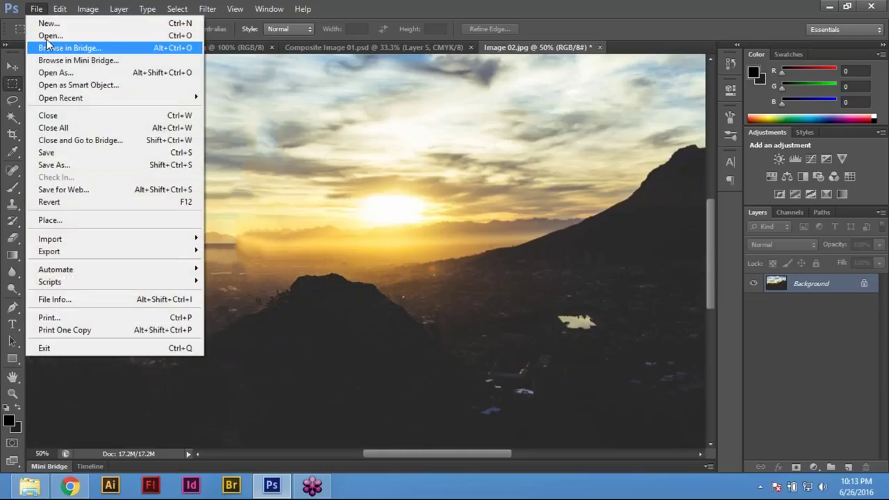
{"action": "left_click", "coordinate": [572, 177]}
{"action": "key", "text": "ctrl+0"}
{"action": "left_click", "coordinate": [36, 9]}
{"action": "left_click", "coordinate": [69, 40]}
{"action": "left_click", "coordinate": [565, 148]}
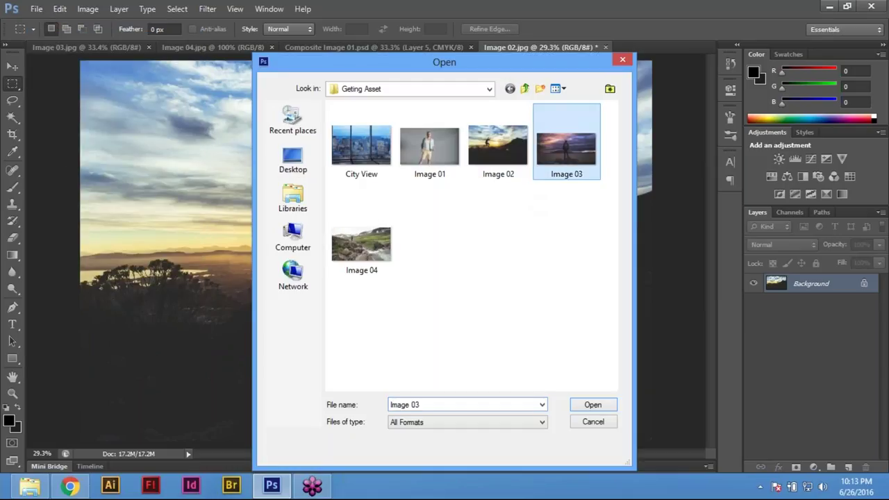
{"action": "key", "text": "Return"}
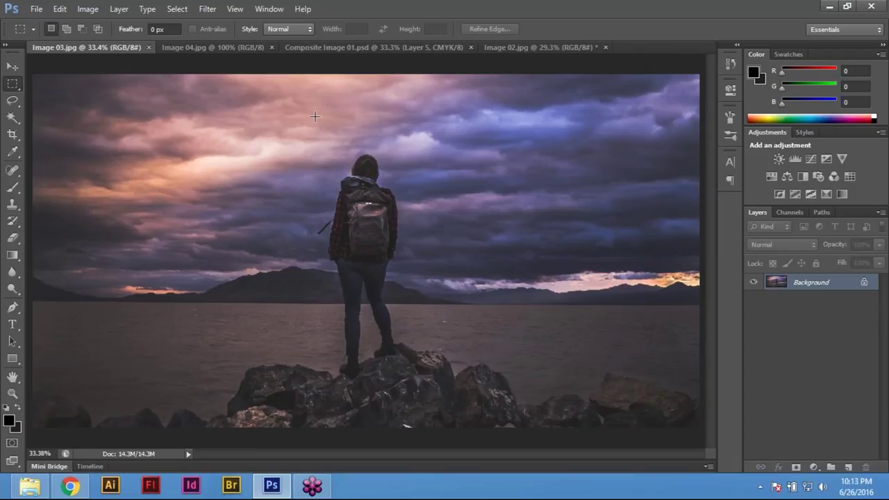
Look through the open documents and examine the healed horizon and hilltop in Image 02 up close.
{"action": "left_click", "coordinate": [329, 48]}
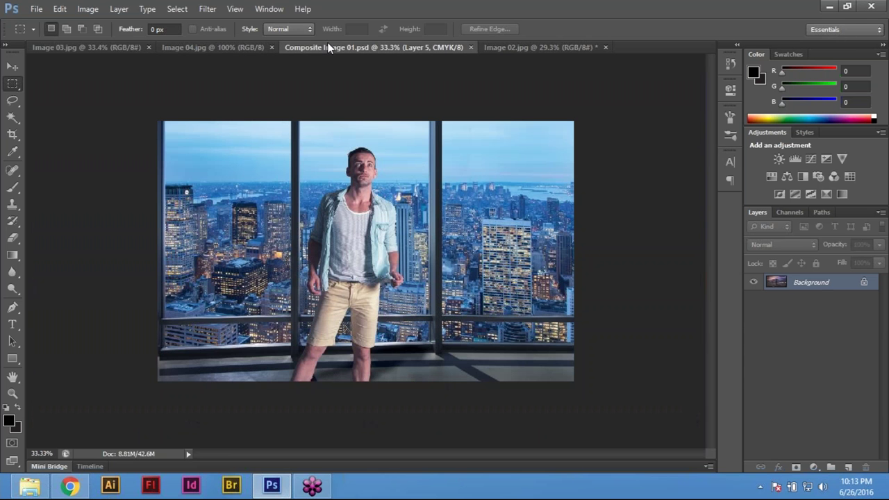
{"action": "left_click", "coordinate": [264, 48]}
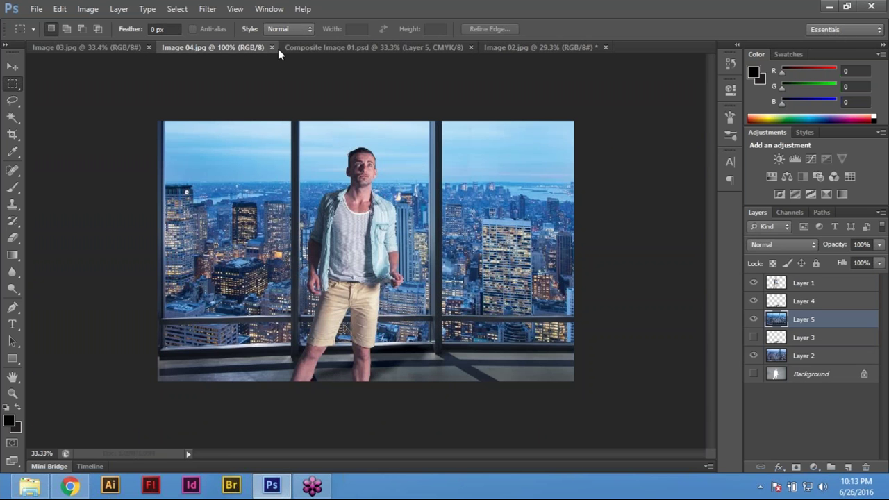
{"action": "left_click", "coordinate": [517, 47]}
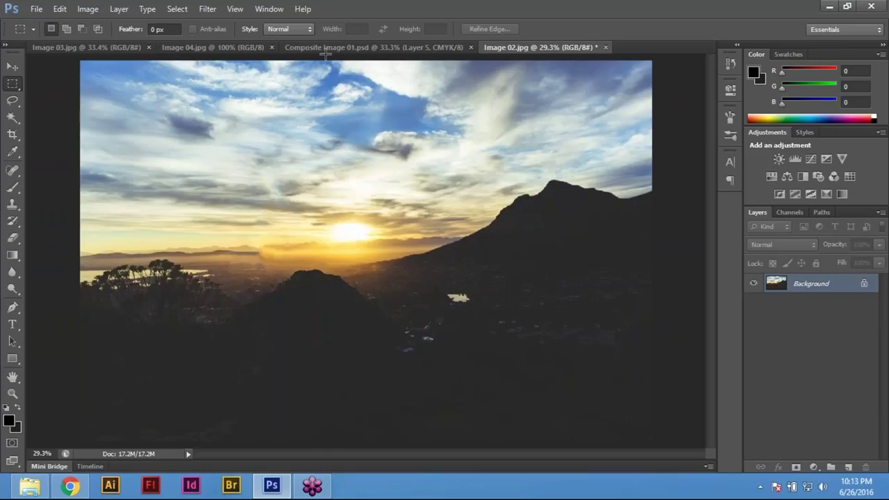
{"action": "left_click", "coordinate": [94, 46]}
{"action": "left_click", "coordinate": [341, 51]}
{"action": "left_click", "coordinate": [210, 48]}
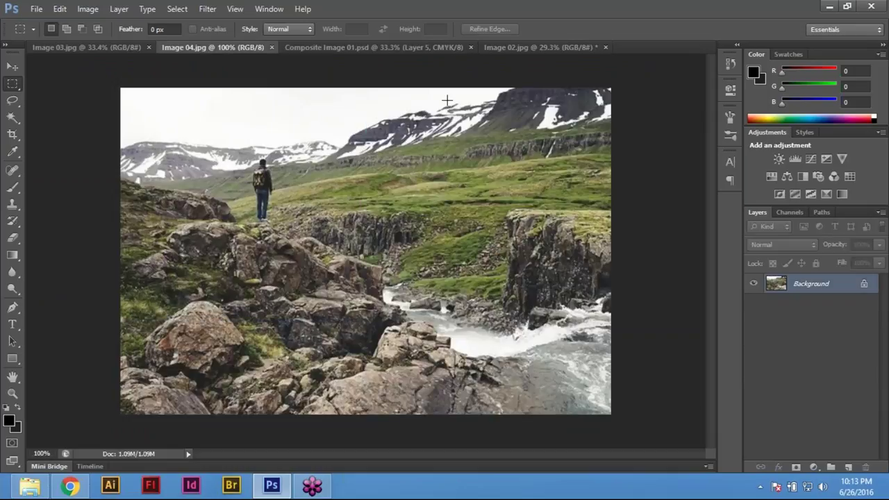
{"action": "left_click", "coordinate": [535, 47]}
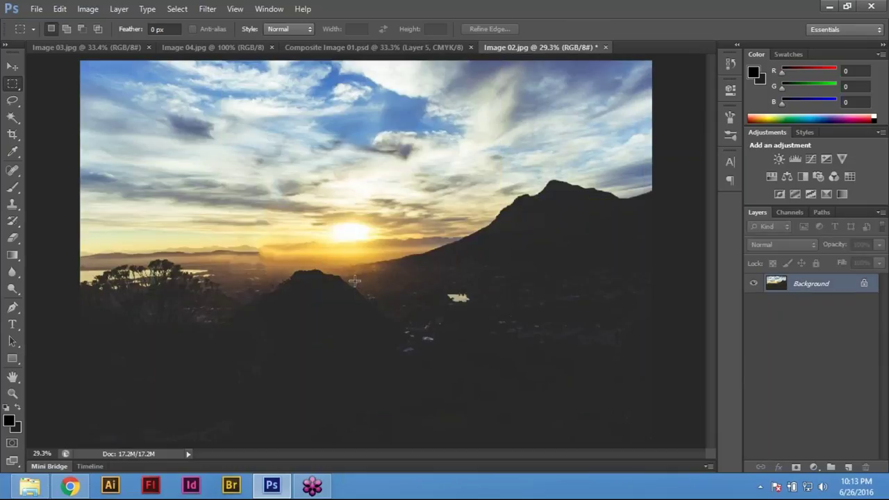
{"action": "left_click", "coordinate": [335, 259], "text": "ctrl"}
{"action": "left_click", "coordinate": [336, 259], "text": "ctrl"}
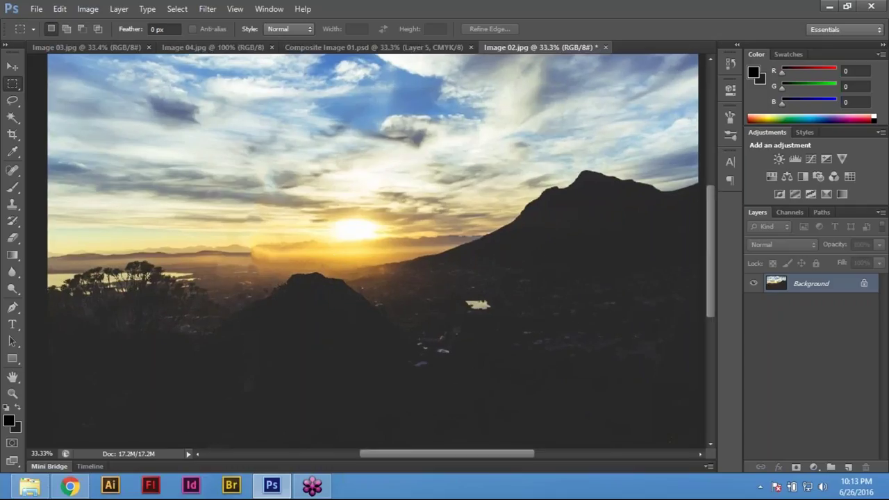
{"action": "left_click_drag", "start_coordinate": [330, 286], "coordinate": [315, 205]}
{"action": "left_click", "coordinate": [332, 245], "text": "ctrl"}
{"action": "left_click", "coordinate": [287, 272], "text": "ctrl+alt"}
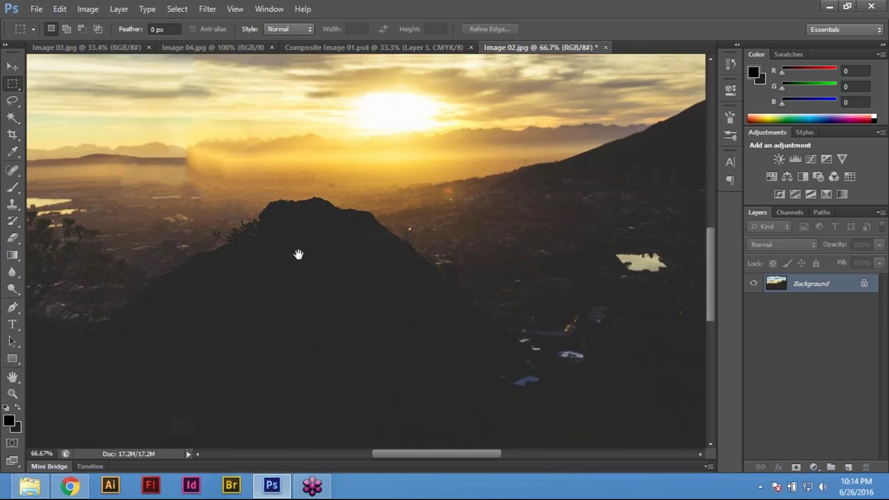
{"action": "left_click", "coordinate": [395, 46]}
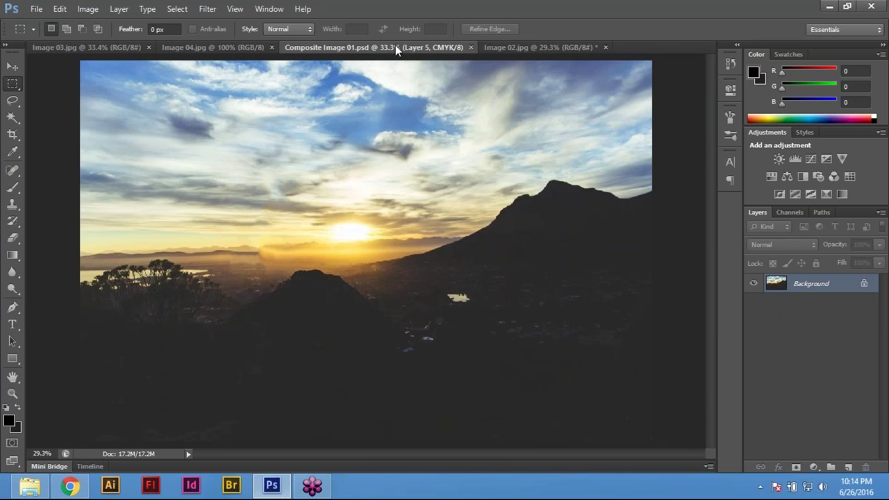
{"action": "left_click", "coordinate": [219, 47]}
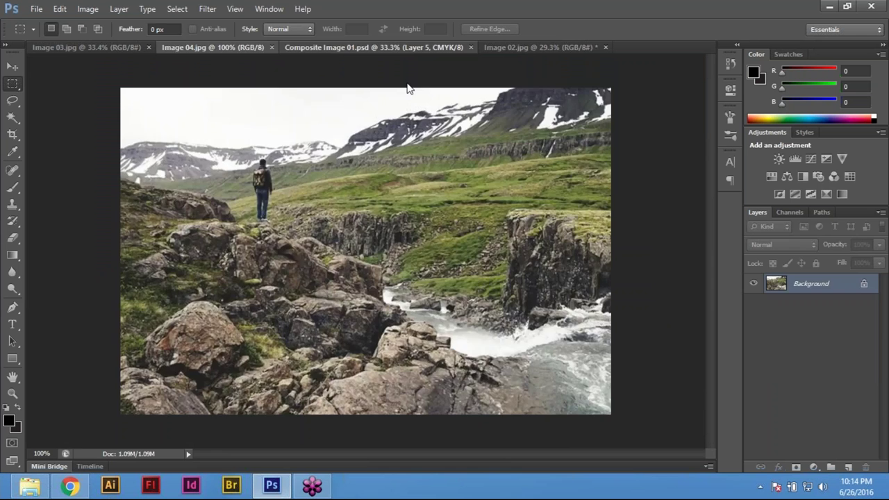
{"action": "left_click", "coordinate": [409, 47]}
Start saving Image 02 as a new file and choose the project's DESIGN FILES folder as the destination.
{"action": "left_click", "coordinate": [530, 47]}
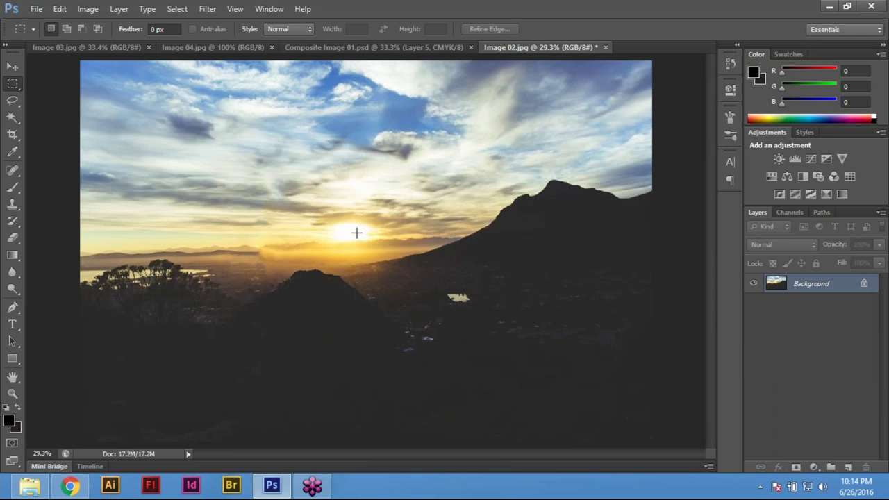
{"action": "key", "text": "ctrl+shift+s"}
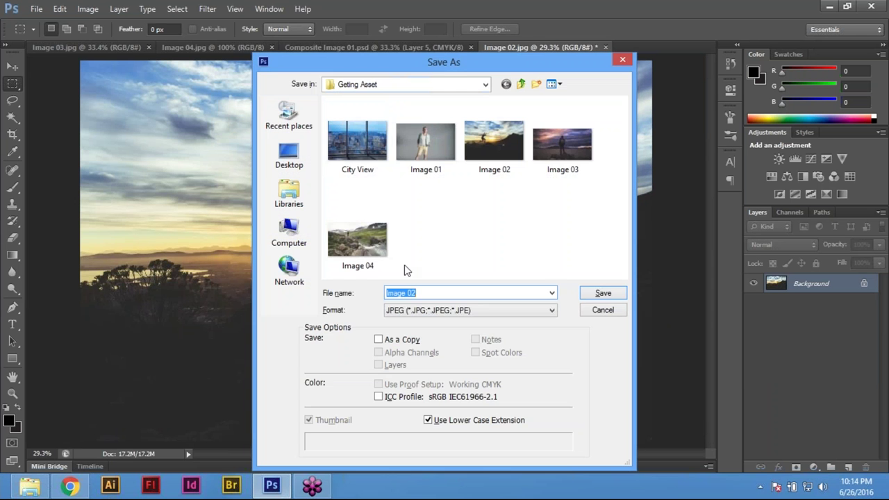
{"action": "left_click", "coordinate": [519, 86]}
{"action": "left_click", "coordinate": [520, 86]}
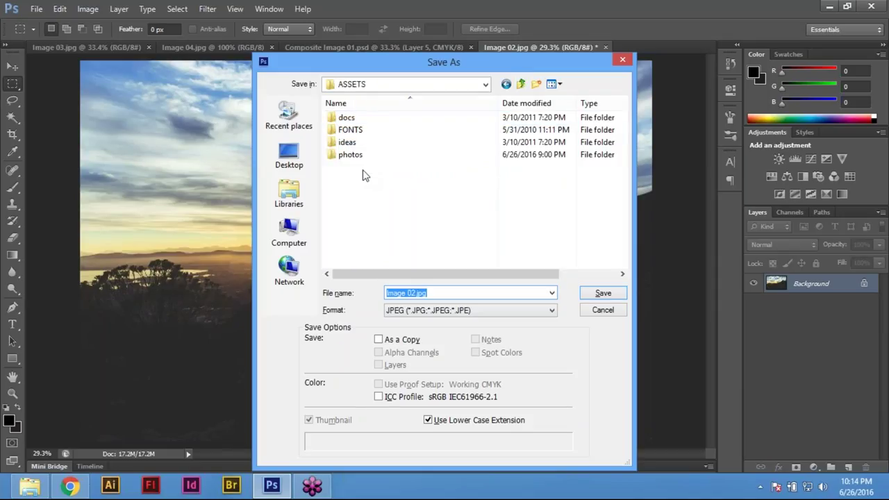
{"action": "left_click", "coordinate": [519, 84]}
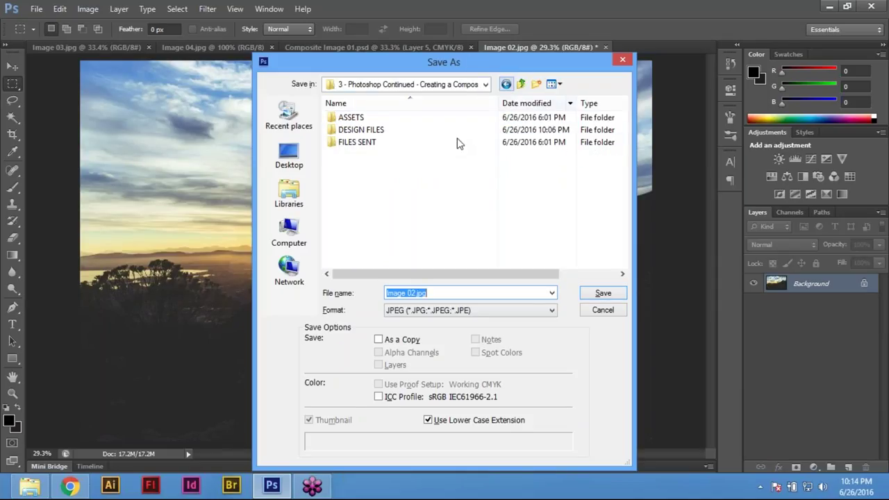
{"action": "left_click", "coordinate": [361, 129]}
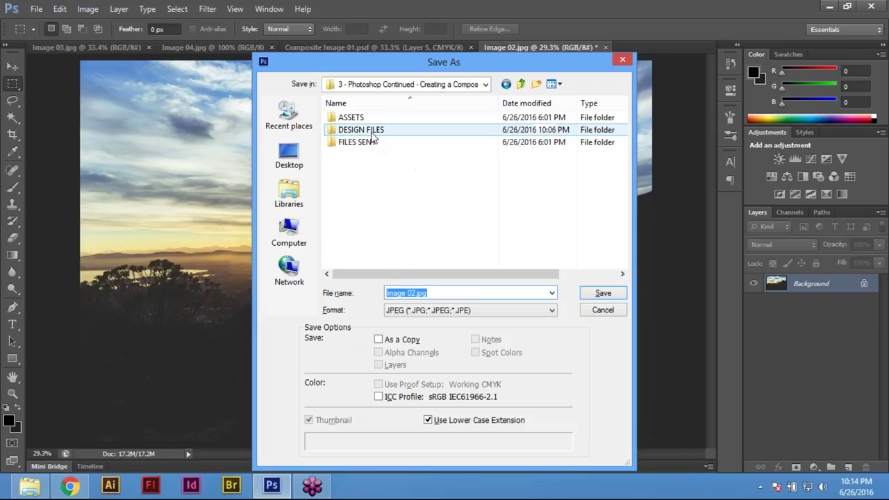
{"action": "double_click", "coordinate": [361, 130]}
Save the healed photo in Photoshop PSD format under the name Composite Image 02.
{"action": "left_click", "coordinate": [455, 309]}
{"action": "left_click", "coordinate": [425, 322]}
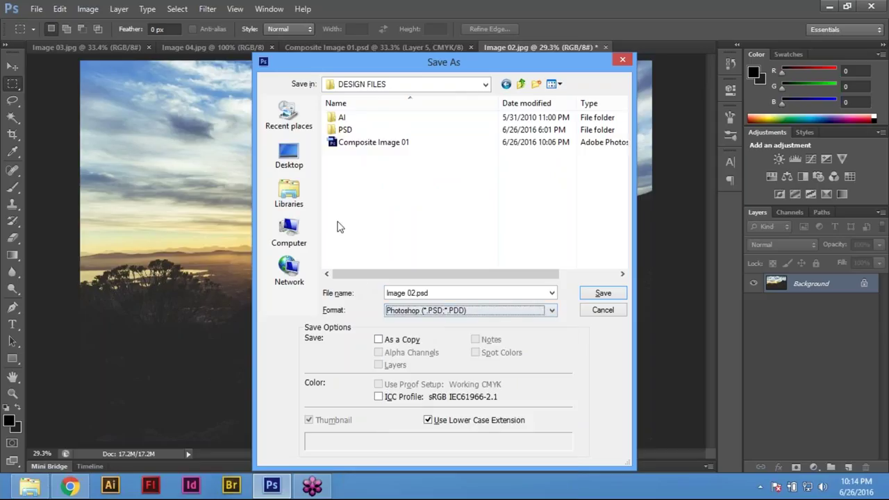
{"action": "left_click", "coordinate": [402, 146]}
{"action": "left_click", "coordinate": [492, 292]}
{"action": "key", "text": "BackSpace"}
{"action": "type", "text": "2"}
{"action": "key", "text": "Return"}
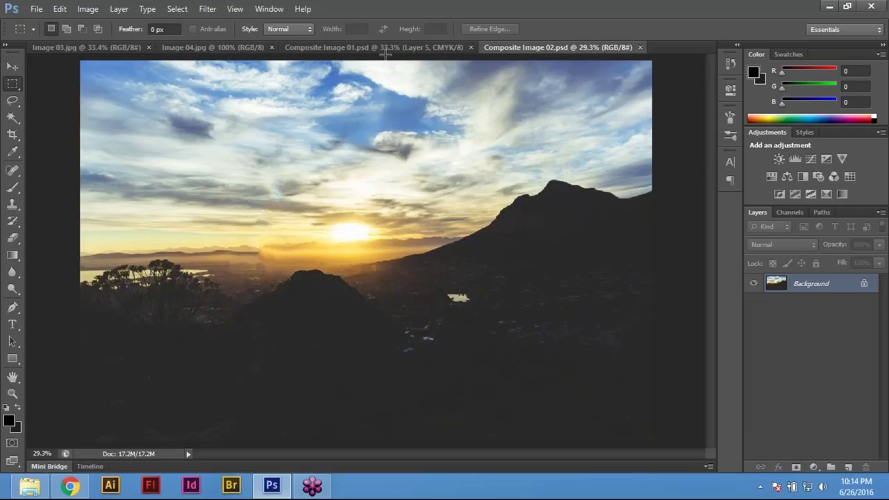
Look over Image 04 and Composite Image 01, and make Image 03 the active document.
{"action": "left_click", "coordinate": [210, 45]}
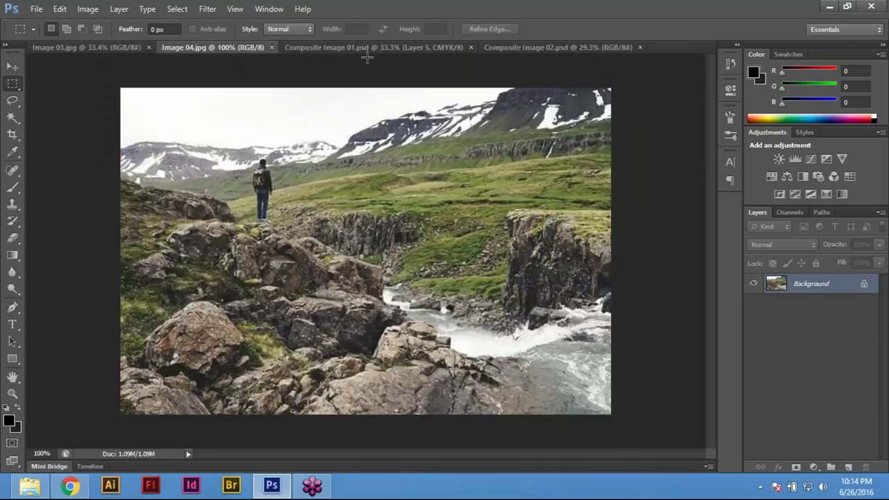
{"action": "left_click", "coordinate": [365, 47]}
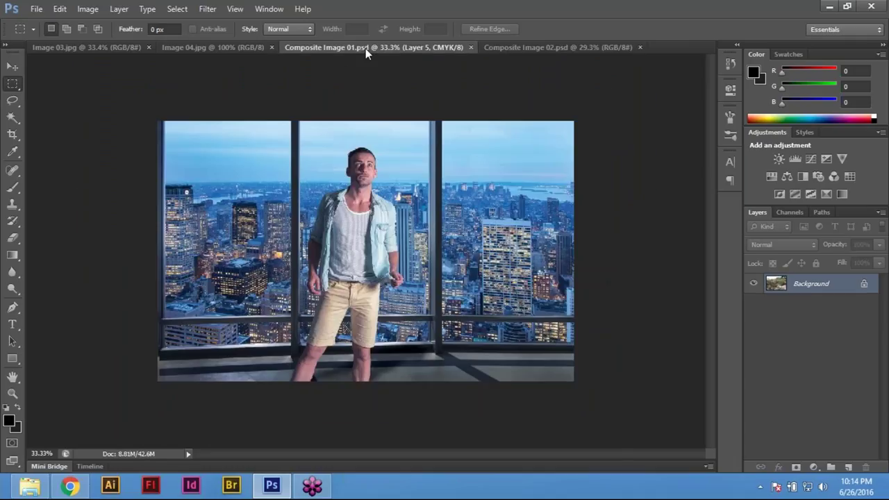
{"action": "left_click", "coordinate": [97, 45]}
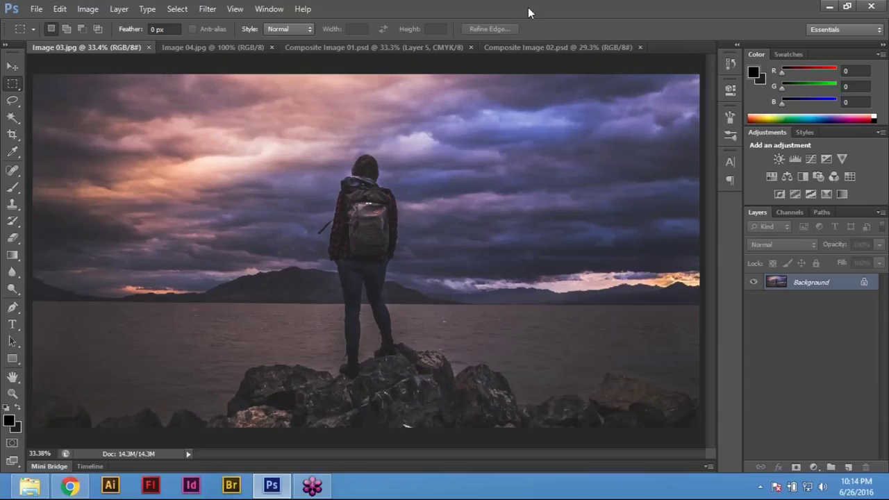
In Composite Image 02, heal the visible seam in the clouds and sky just left of the sun with Content-Aware Spot Healing, brush size 40.
{"action": "left_click", "coordinate": [520, 49]}
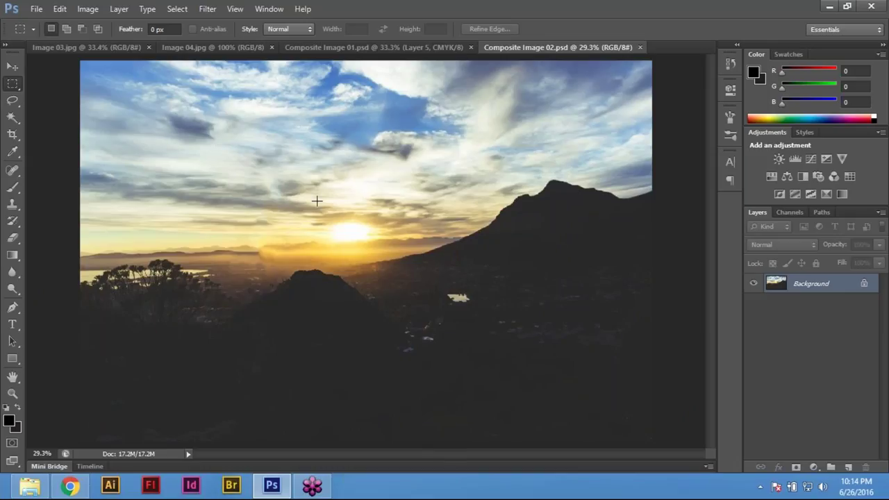
{"action": "key", "text": "ctrl+space"}
{"action": "left_click", "coordinate": [301, 207], "text": "ctrl"}
{"action": "mouse_move", "coordinate": [301, 207]}
{"action": "left_mouse_down"}
{"action": "mouse_move", "coordinate": [281, 218]}
{"action": "mouse_move", "coordinate": [278, 254]}
{"action": "left_mouse_up"}
{"action": "key", "text": "s"}
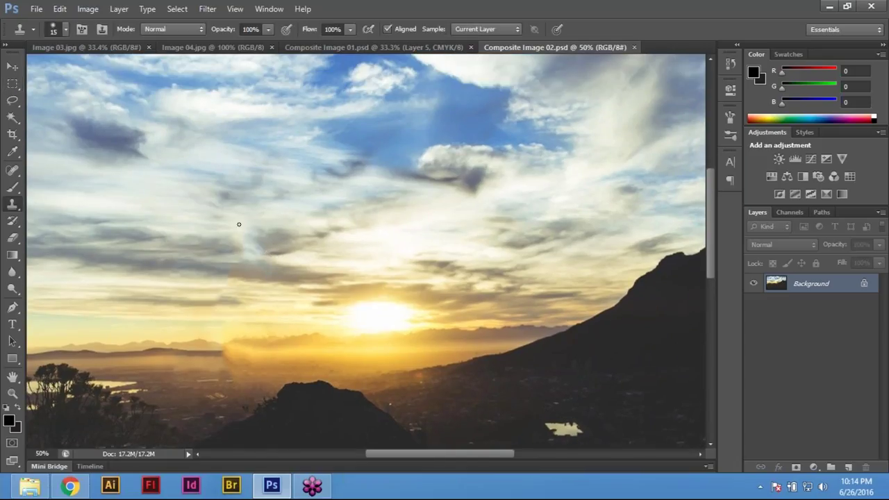
{"action": "key", "text": "bracketright"}
{"action": "key", "text": "bracketright"}
{"action": "left_click", "coordinate": [12, 170]}
{"action": "mouse_move", "coordinate": [245, 233]}
{"action": "left_mouse_down"}
{"action": "mouse_move", "coordinate": [255, 254]}
{"action": "mouse_move", "coordinate": [245, 261]}
{"action": "mouse_move", "coordinate": [258, 270]}
{"action": "mouse_move", "coordinate": [254, 328]}
{"action": "left_mouse_up"}
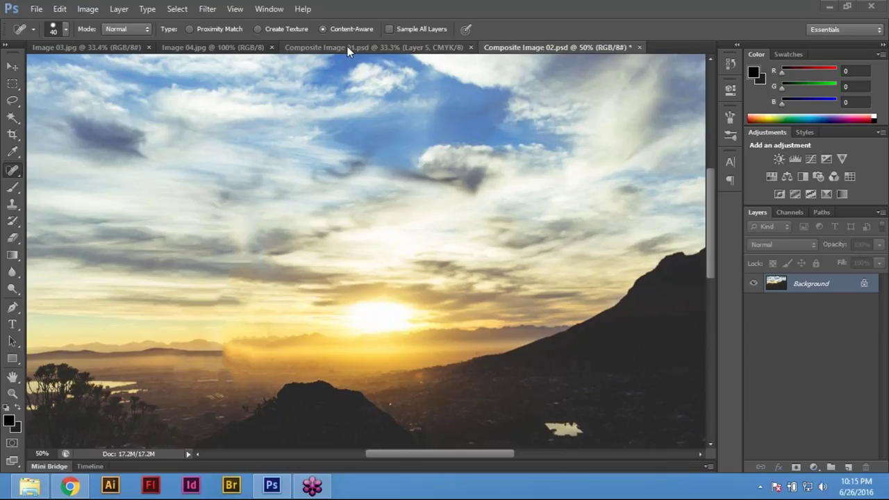
Look through Composite Image 01, Image 04 and Composite Image 02, and make Image 03 the active document.
{"action": "left_click", "coordinate": [389, 47]}
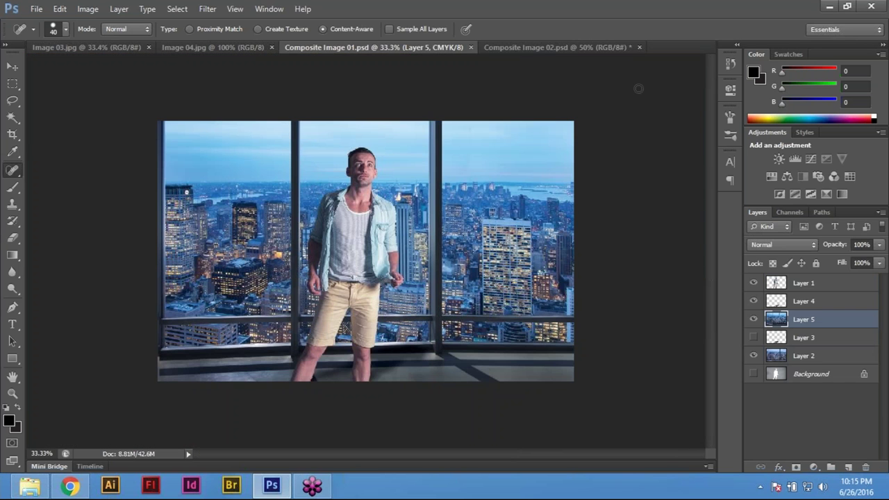
{"action": "left_click", "coordinate": [537, 46]}
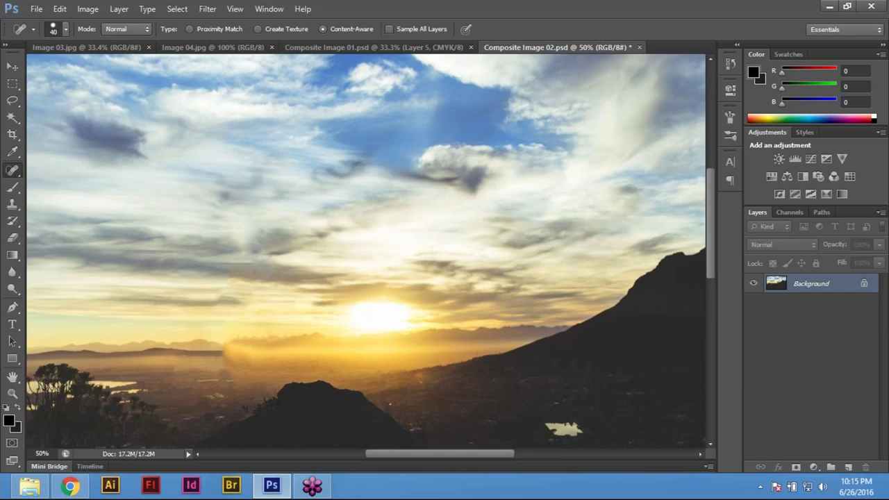
{"action": "left_click", "coordinate": [233, 48]}
{"action": "left_click", "coordinate": [83, 47]}
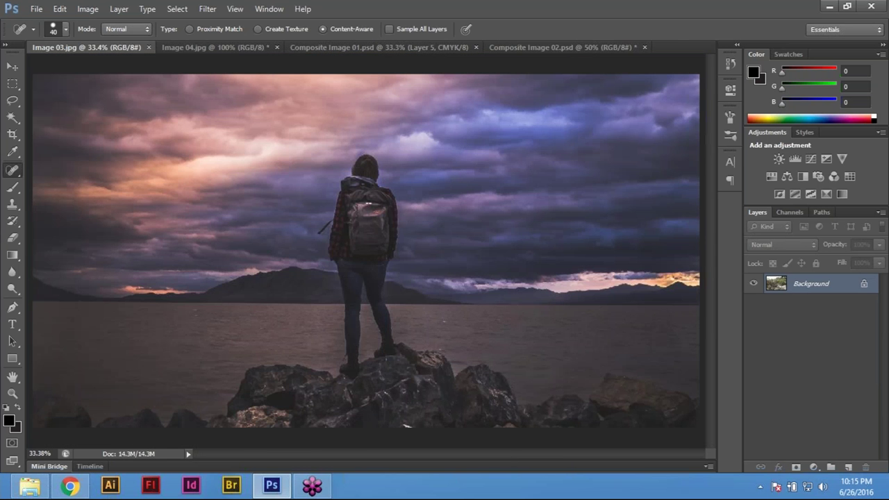
{"action": "left_click", "coordinate": [534, 47]}
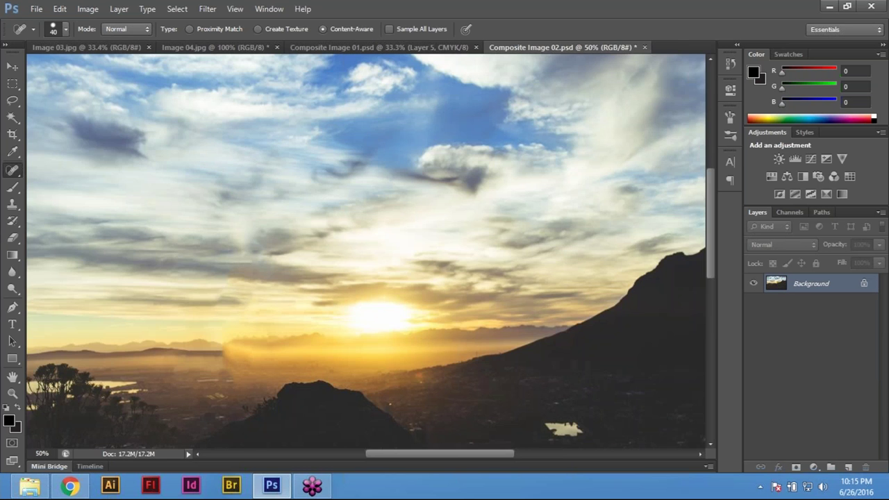
{"action": "left_click", "coordinate": [61, 47]}
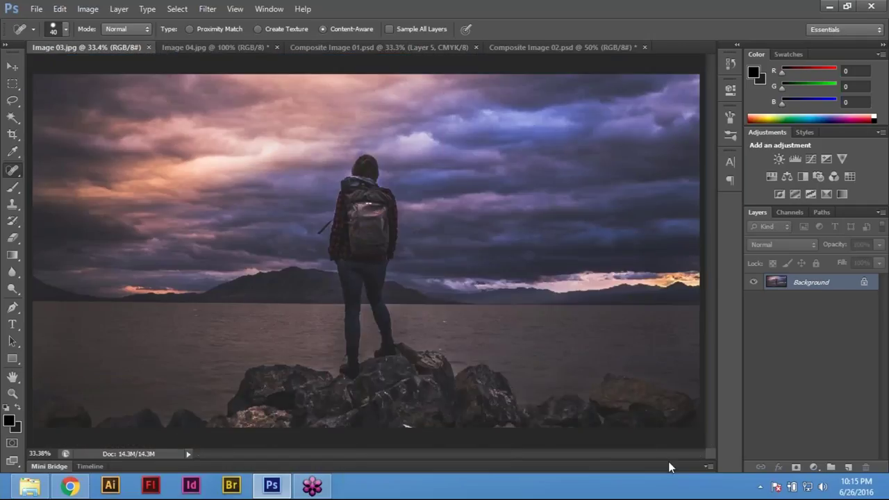